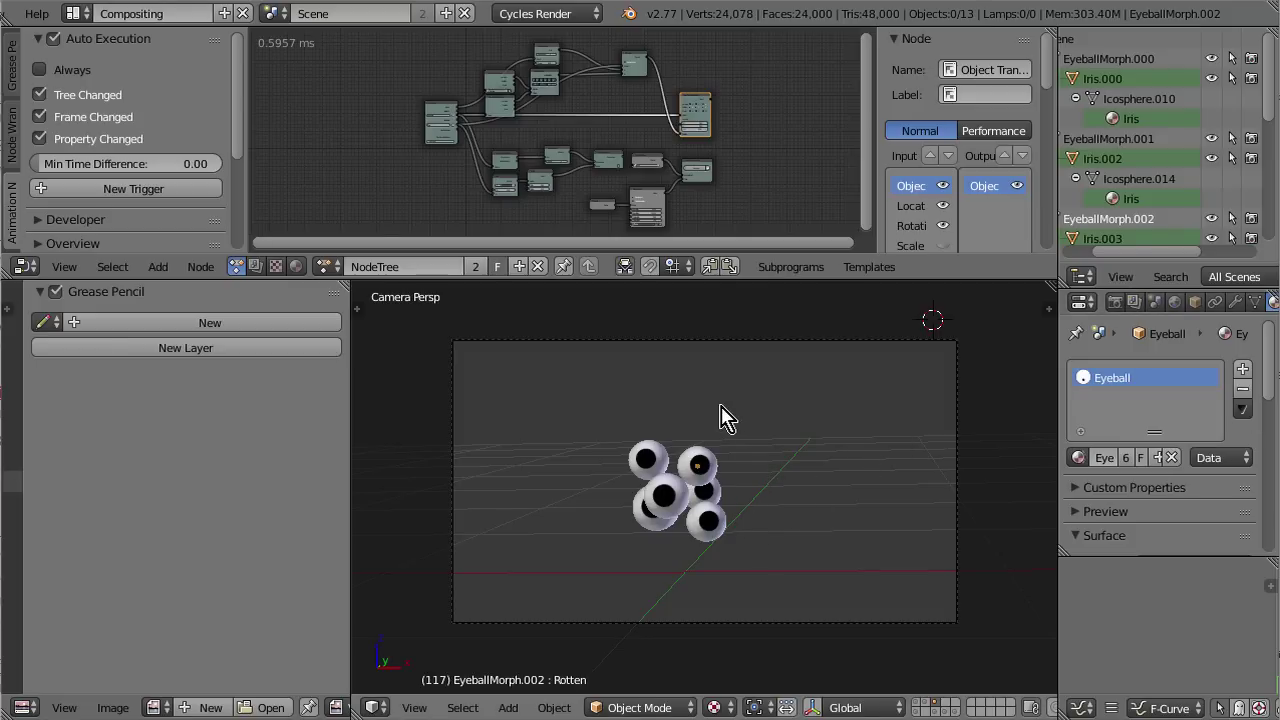
Step: Select the camera and try moving it in the camera view to test whether the eyeballs follow it
{"action": "right_click", "coordinate": [876, 624]}
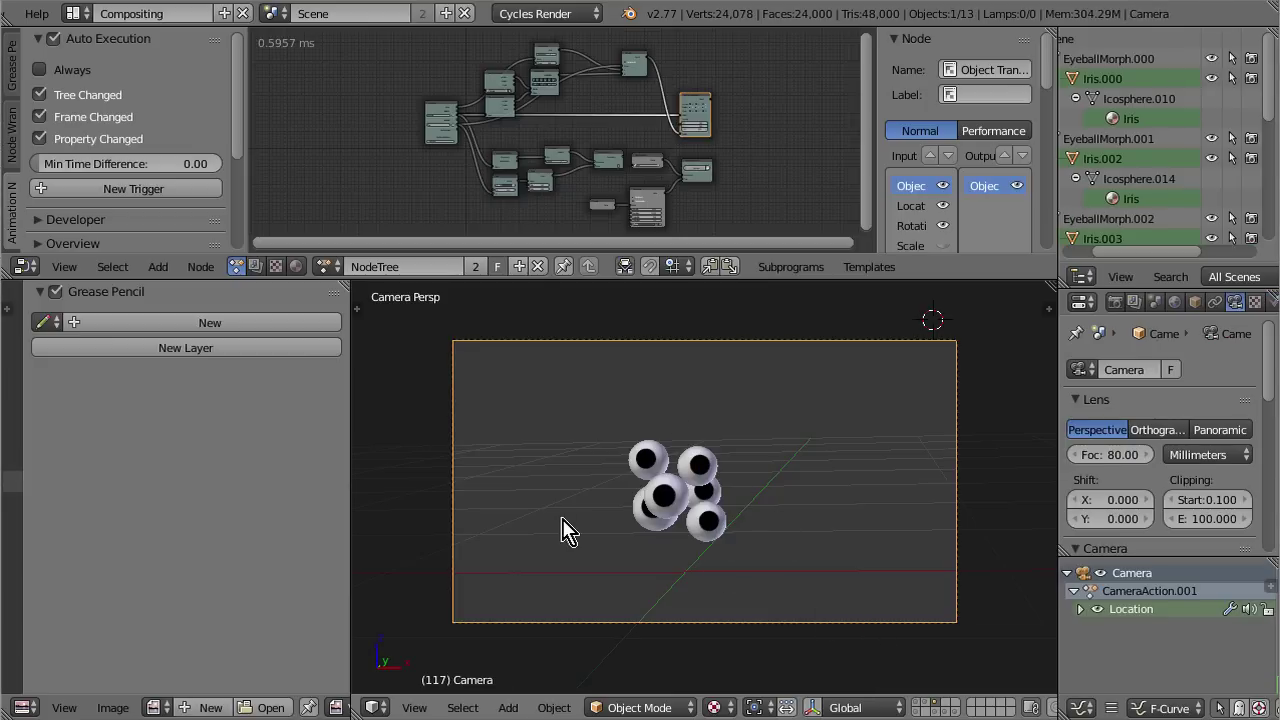
{"action": "scroll", "coordinate": [595, 490], "scroll_direction": "up", "scroll_amount": 3}
{"action": "scroll", "coordinate": [711, 540], "scroll_direction": "down", "scroll_amount": 3}
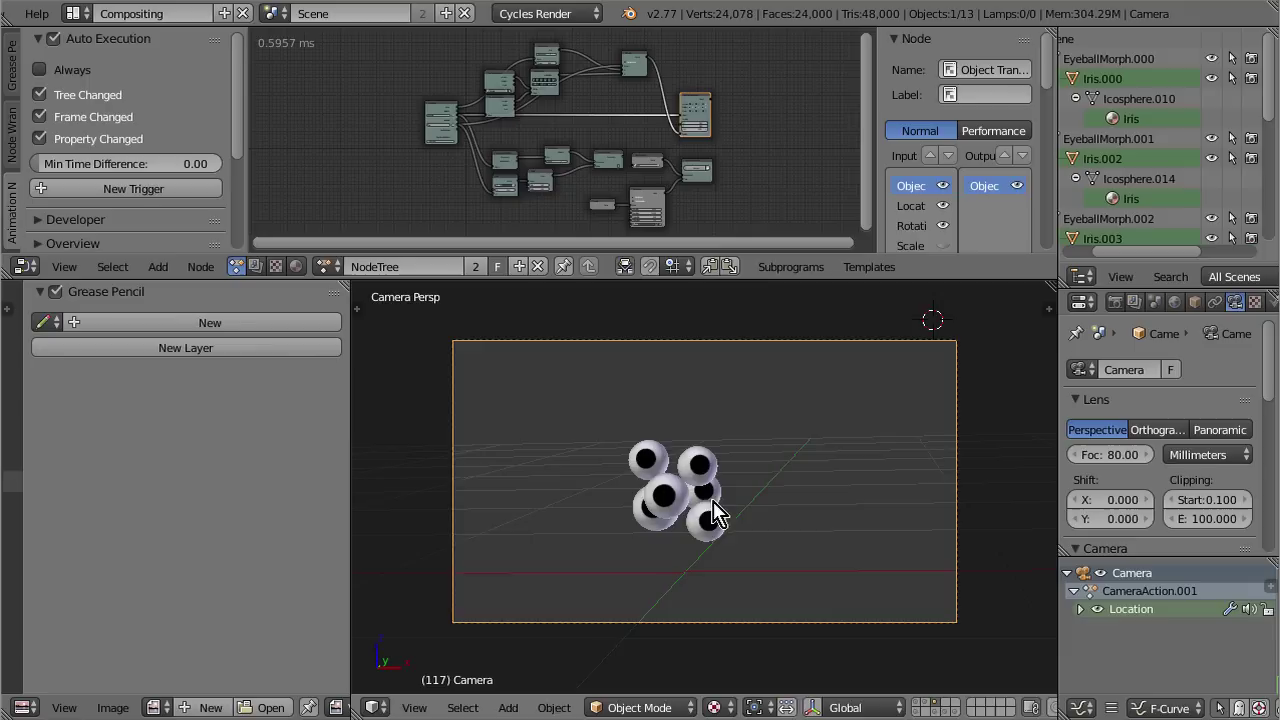
{"action": "key", "text": "g"}
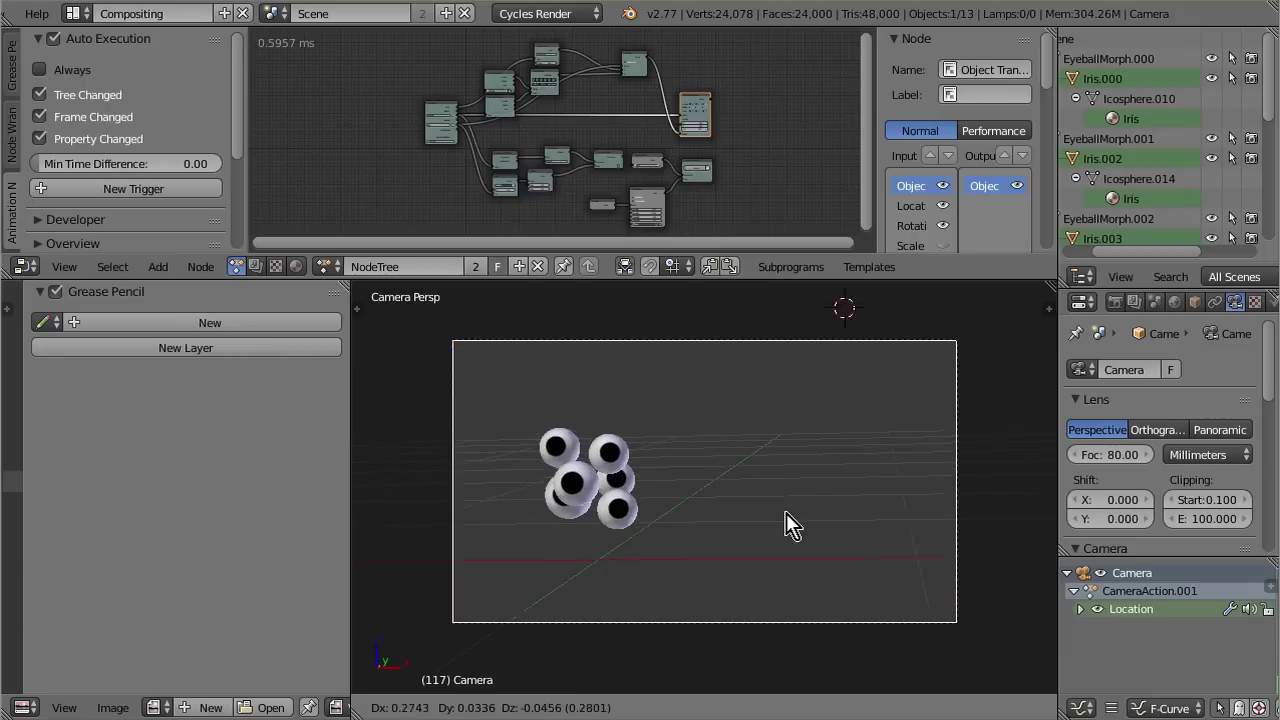
{"action": "right_click", "coordinate": [490, 500]}
{"action": "key", "text": "g"}
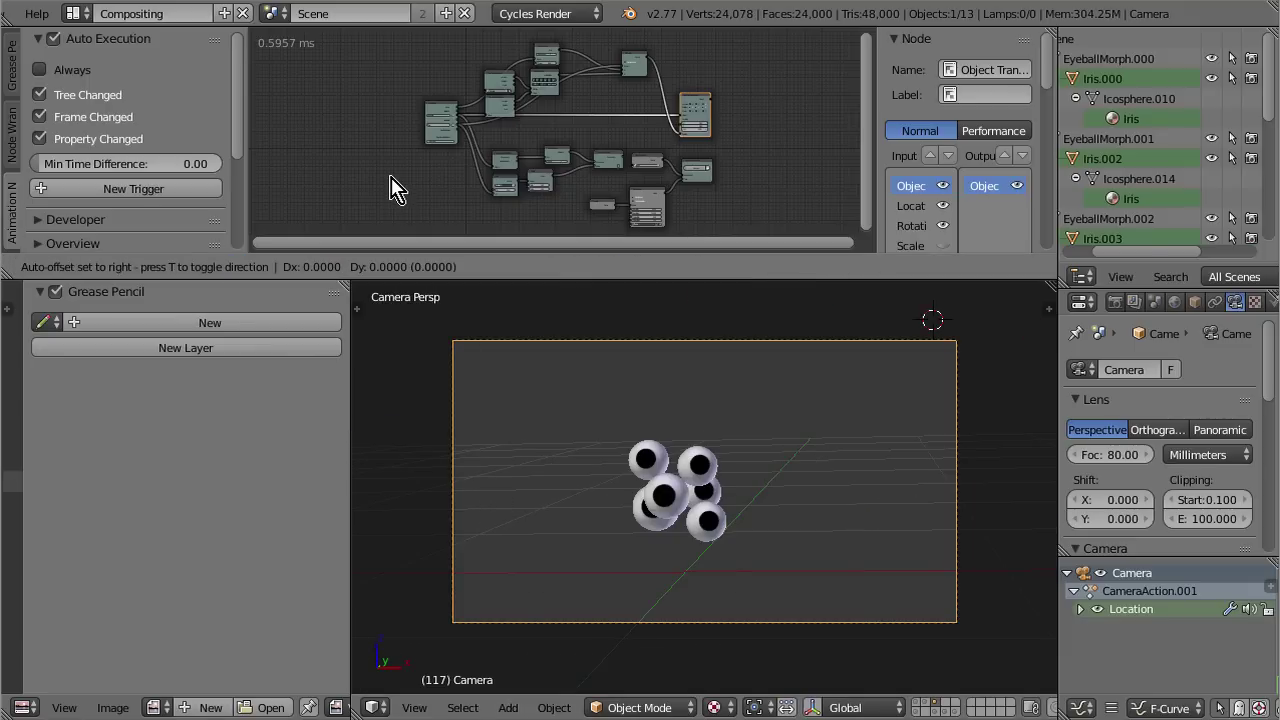
{"action": "right_click", "coordinate": [391, 185]}
{"action": "key", "text": "t"}
{"action": "key", "text": "t"}
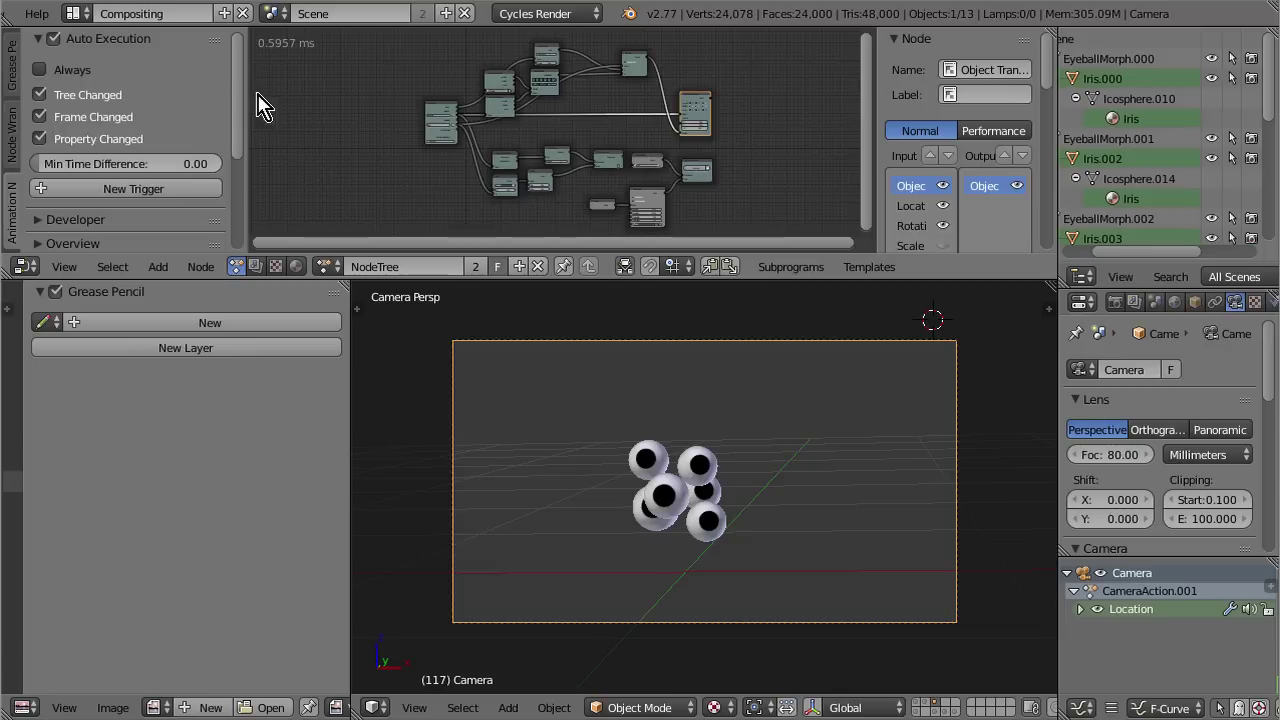
Step: Set the node tree's auto execution to Always and try moving the camera to test the live eye tracking
{"action": "left_click", "coordinate": [47, 69]}
{"action": "key", "text": "g"}
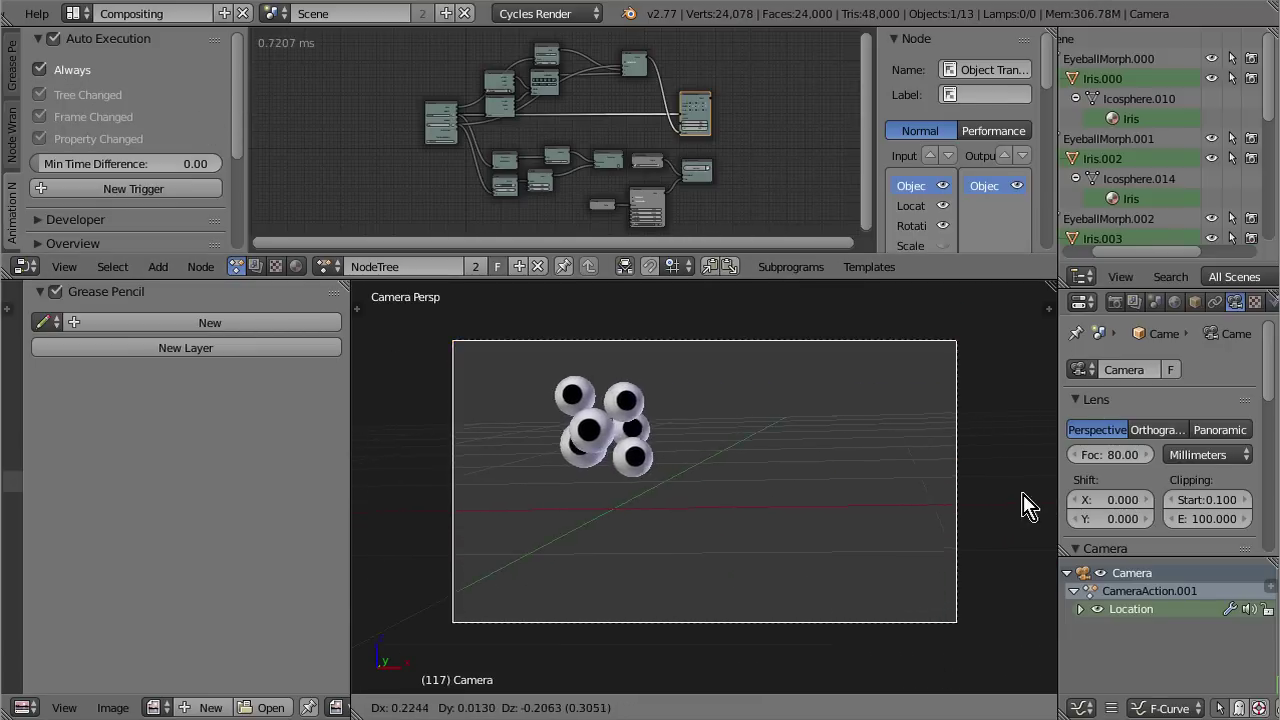
{"action": "left_click", "coordinate": [575, 513]}
Step: Try moving the camera in the top view and return to the camera view
{"action": "key", "text": "KP_7"}
{"action": "scroll", "coordinate": [571, 514], "scroll_direction": "down", "scroll_amount": 10}
{"action": "key", "text": "g"}
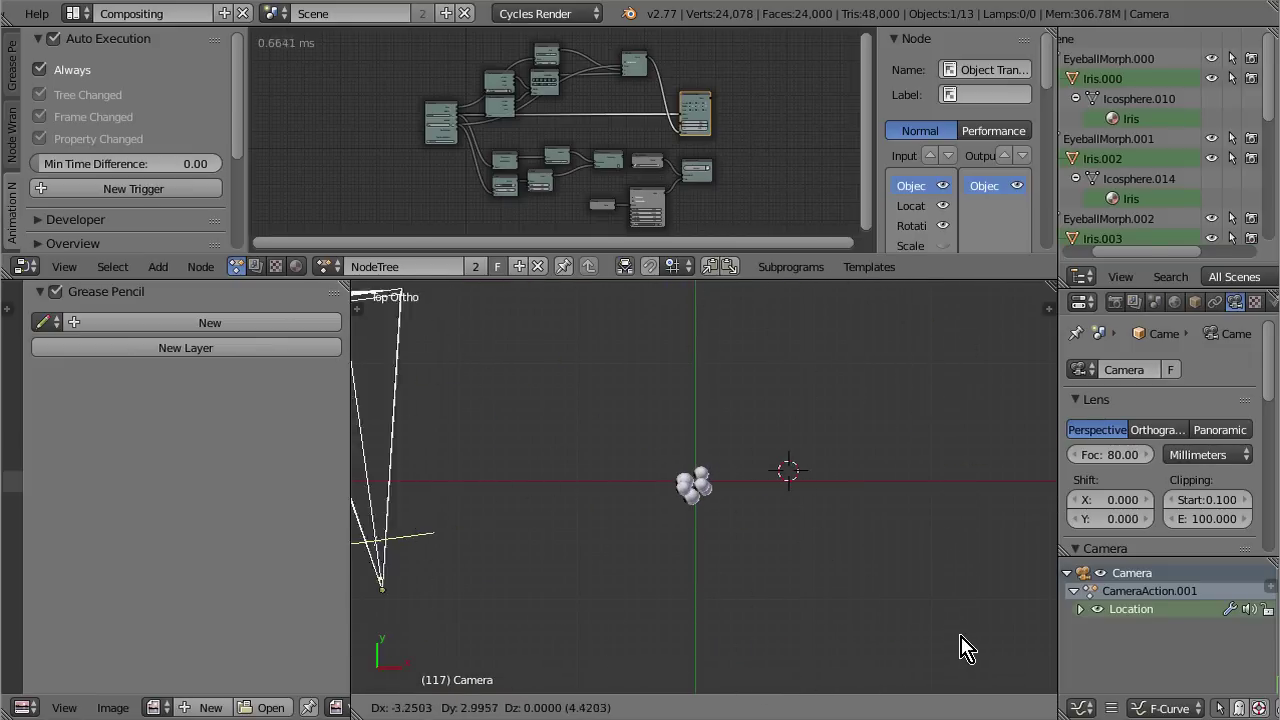
{"action": "key", "text": "Escape"}
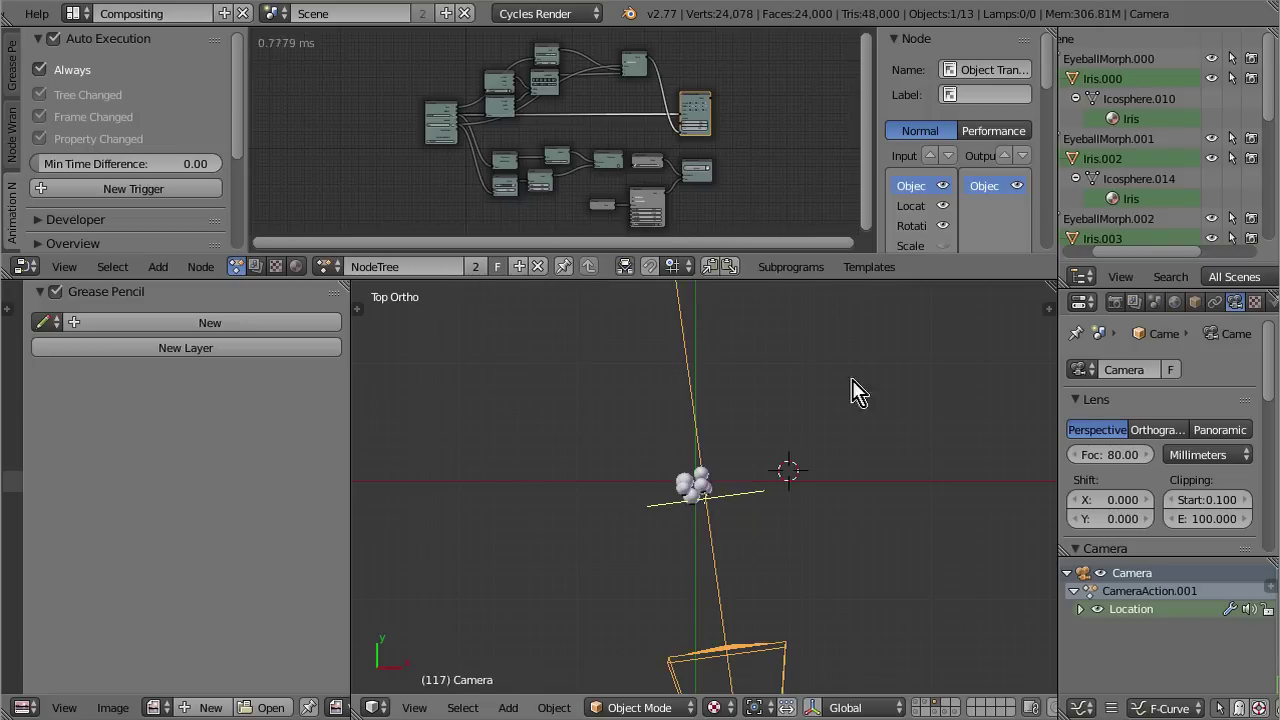
{"action": "key", "text": "KP_0"}
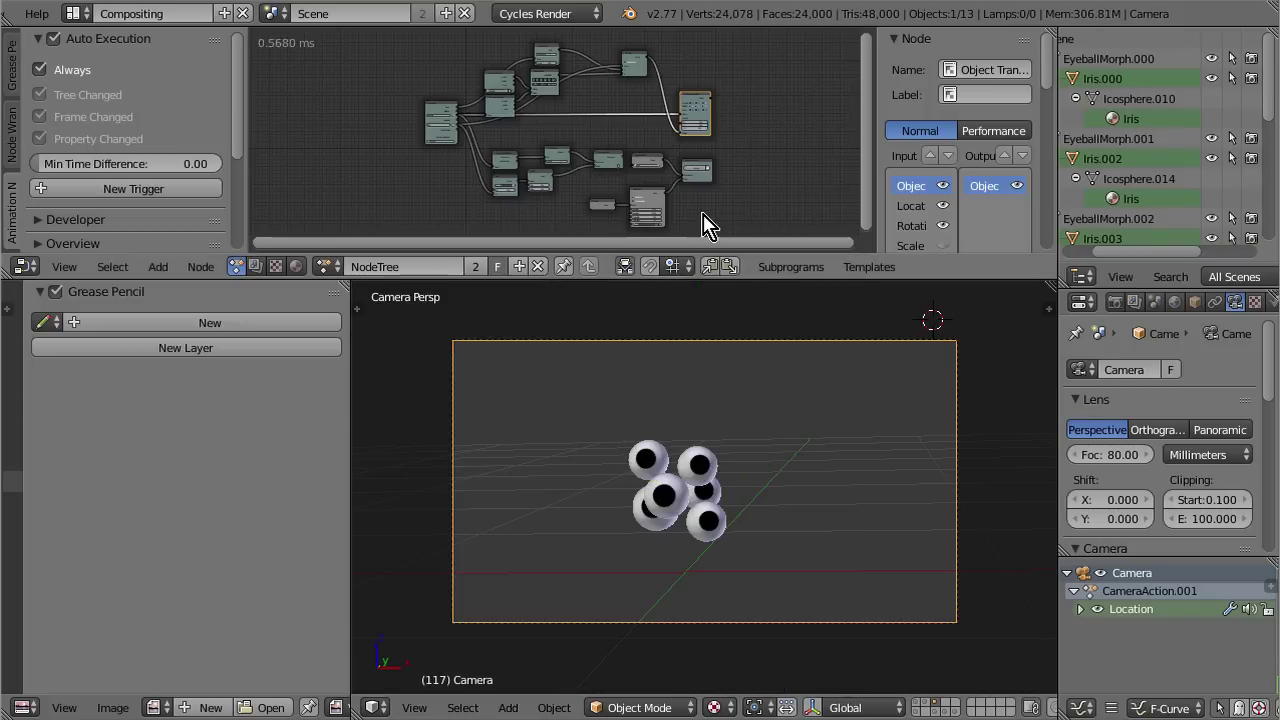
Step: Examine the complete eyeball animation node tree in a maximized node editor
{"action": "scroll", "coordinate": [657, 215], "scroll_direction": "up", "scroll_amount": 5}
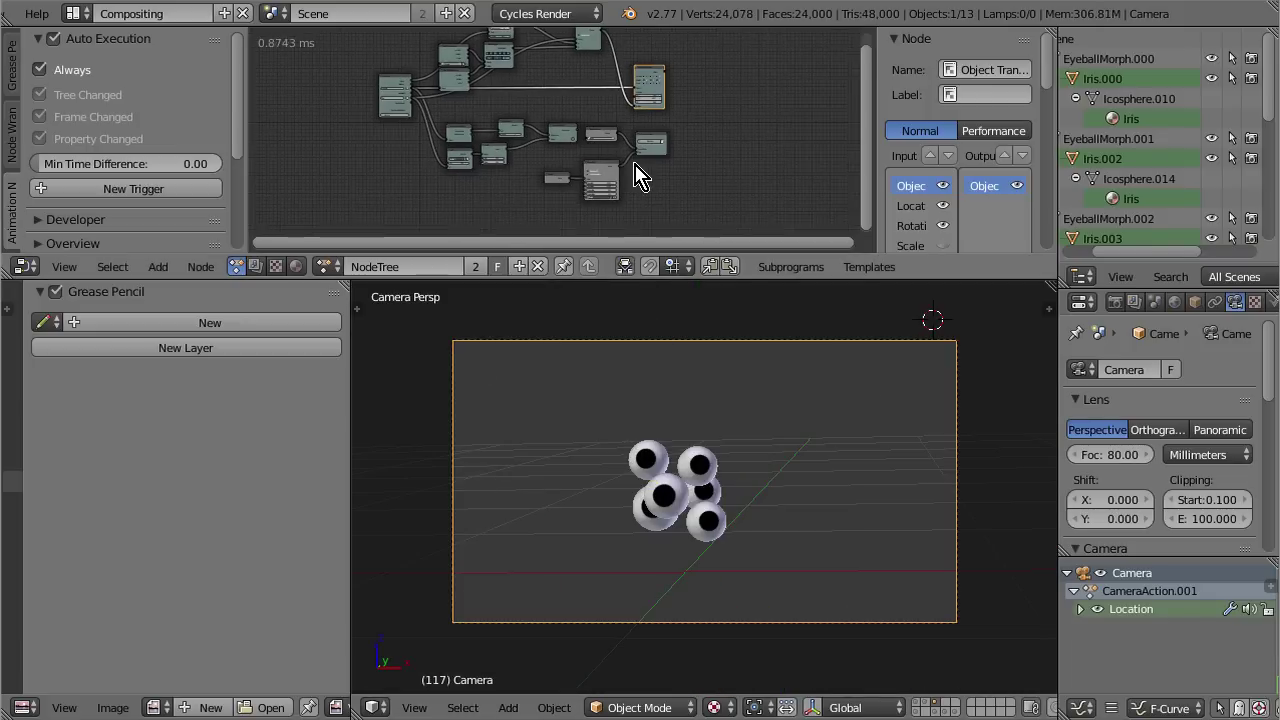
{"action": "key", "text": "shift+space"}
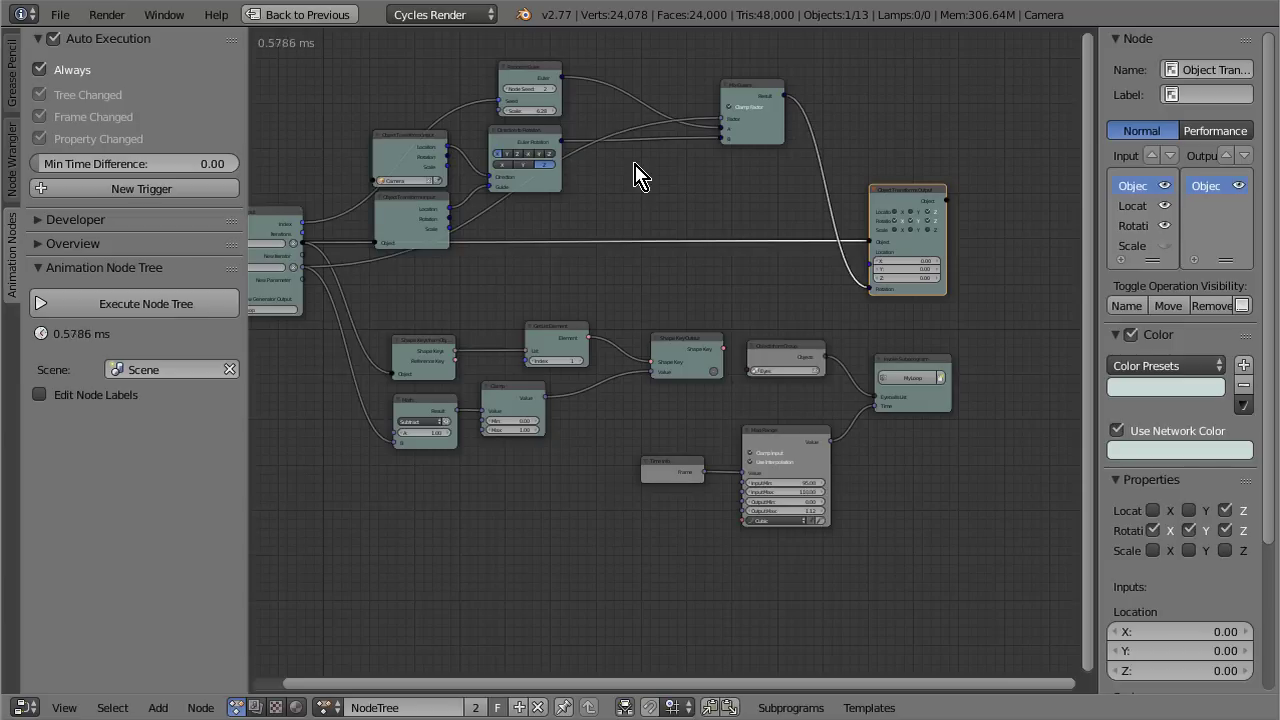
{"action": "scroll", "coordinate": [634, 177], "scroll_direction": "down", "scroll_amount": 2}
{"action": "scroll", "coordinate": [683, 240], "scroll_direction": "up", "scroll_amount": 3}
{"action": "middle_click_drag", "start_coordinate": [700, 373], "coordinate": [633, 398]}
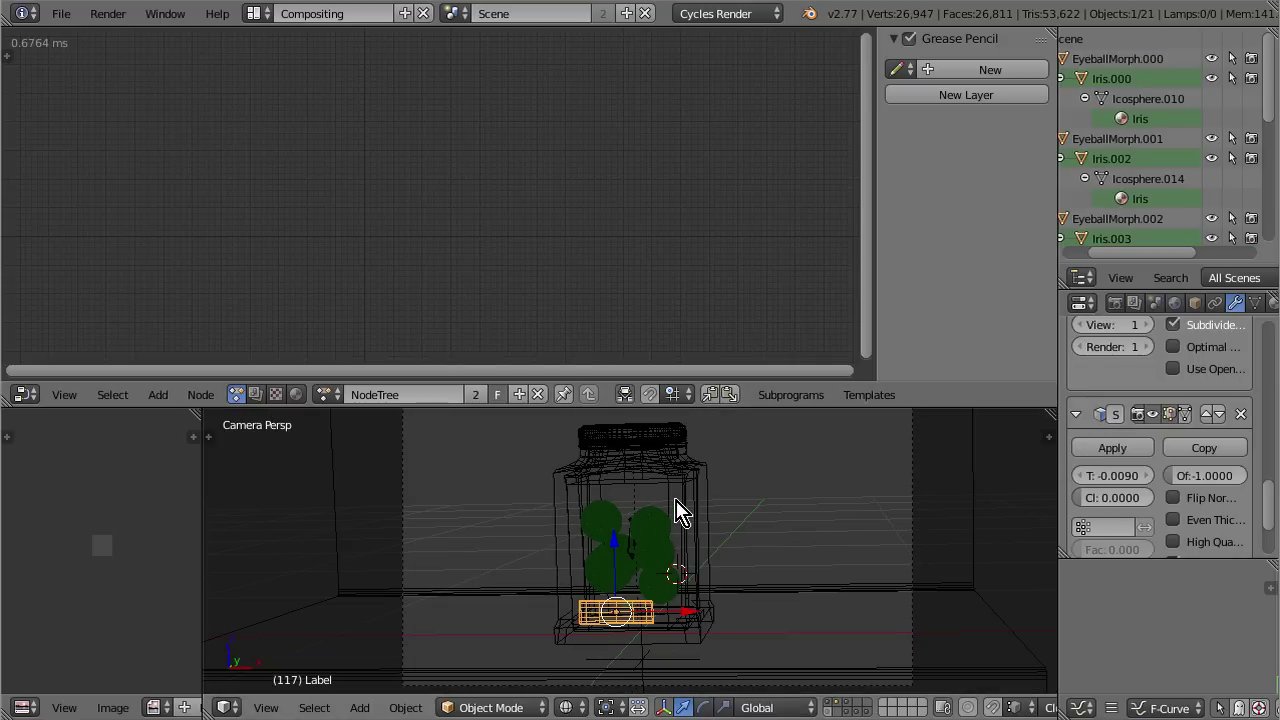
Step: Show only the eyeballs' layer with textured viewport shading and select the eyeball EyeballMorph.002
{"action": "key", "text": "2"}
{"action": "key", "text": "shift+z"}
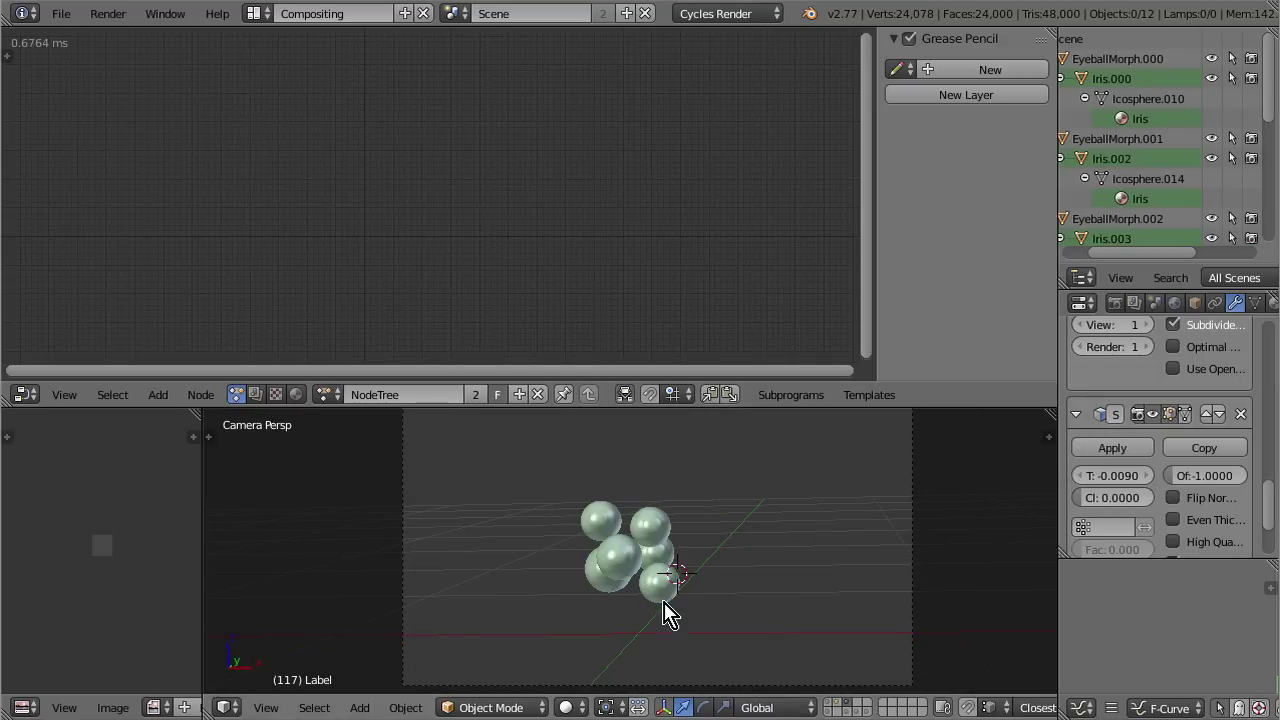
{"action": "scroll", "coordinate": [655, 600], "scroll_direction": "up", "scroll_amount": 5}
{"action": "right_click", "coordinate": [680, 500]}
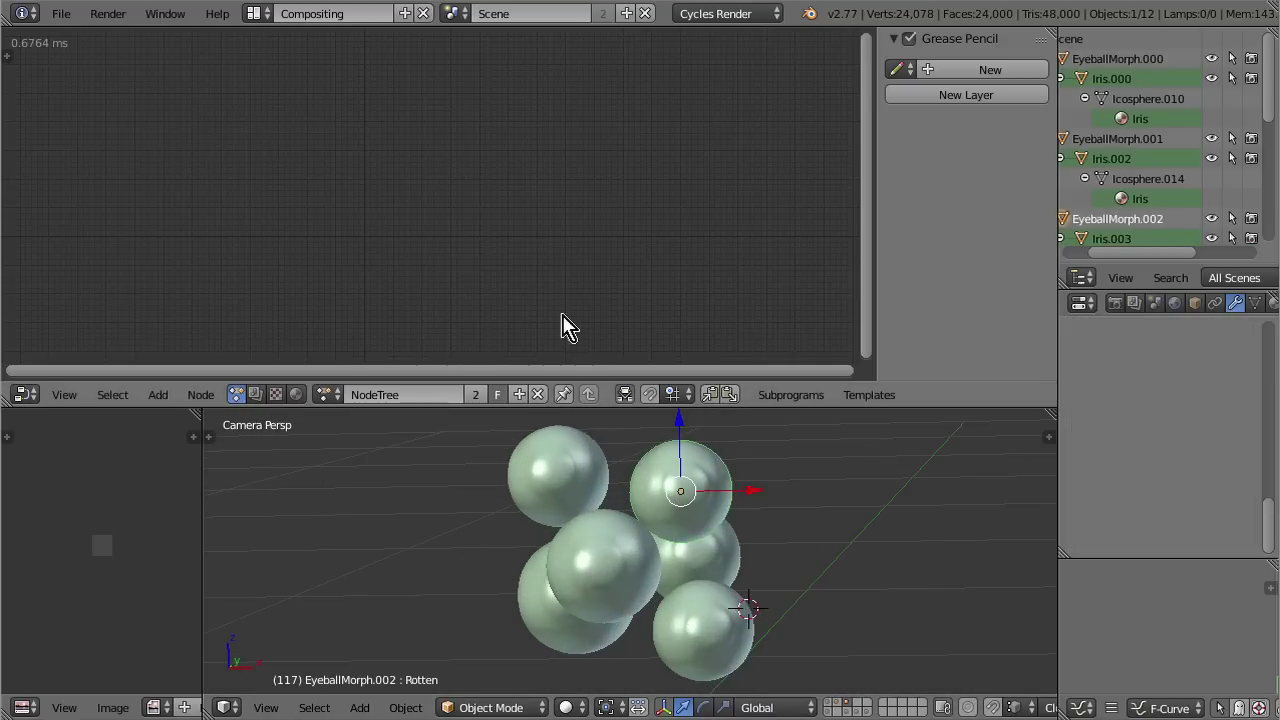
{"action": "key", "text": "alt+z"}
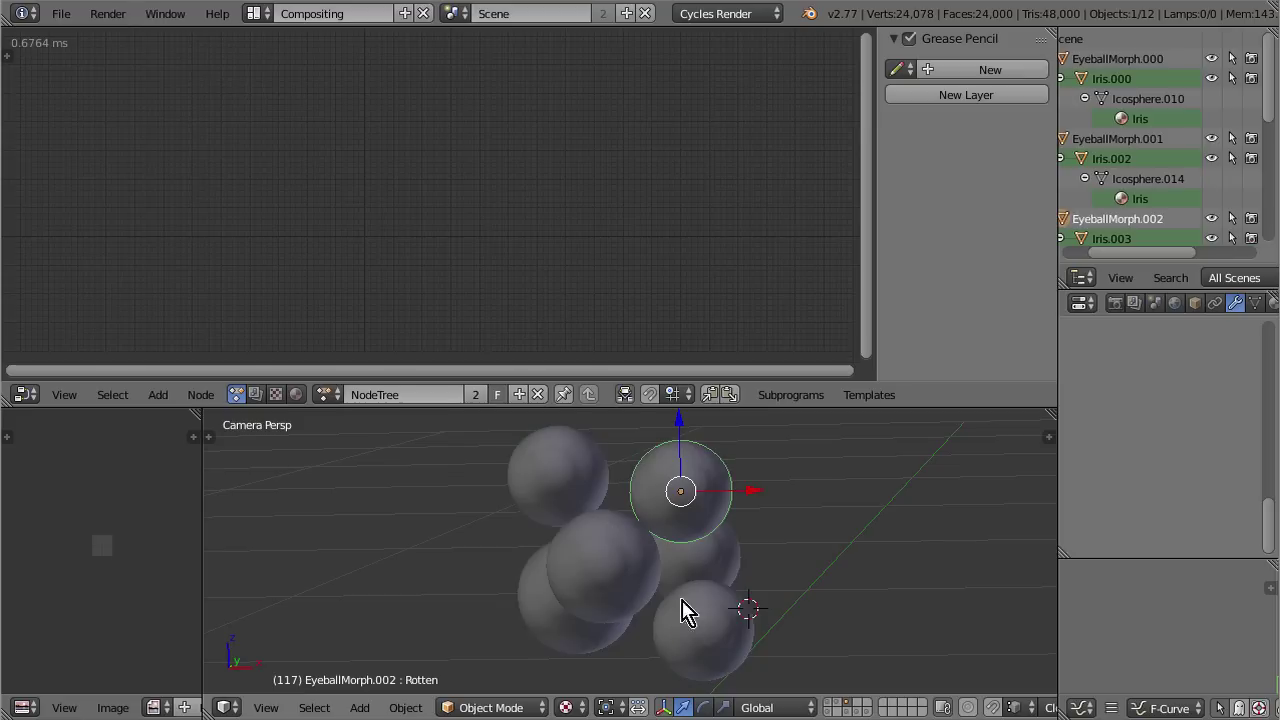
Step: Make the Pupil image texture node active in the Eyeball material and return to the animation node tree
{"action": "left_click", "coordinate": [295, 394]}
{"action": "key", "text": "Home"}
{"action": "left_click", "coordinate": [372, 192]}
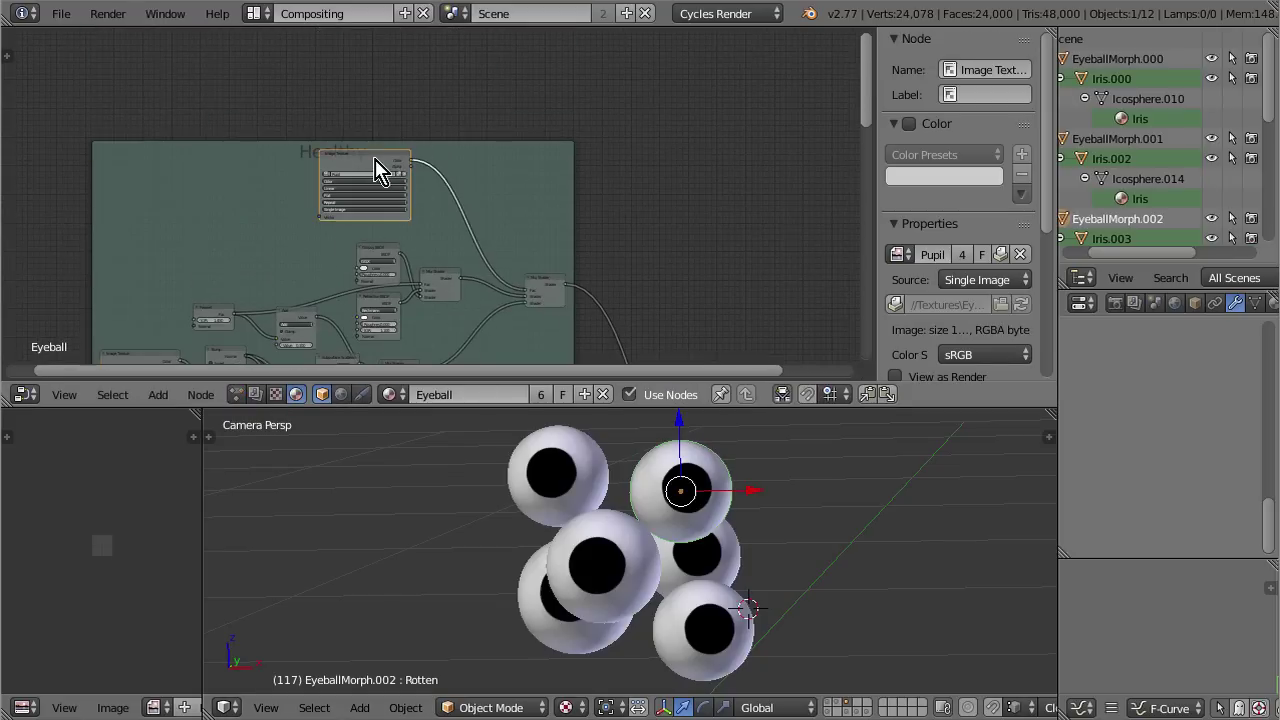
{"action": "left_click", "coordinate": [237, 394]}
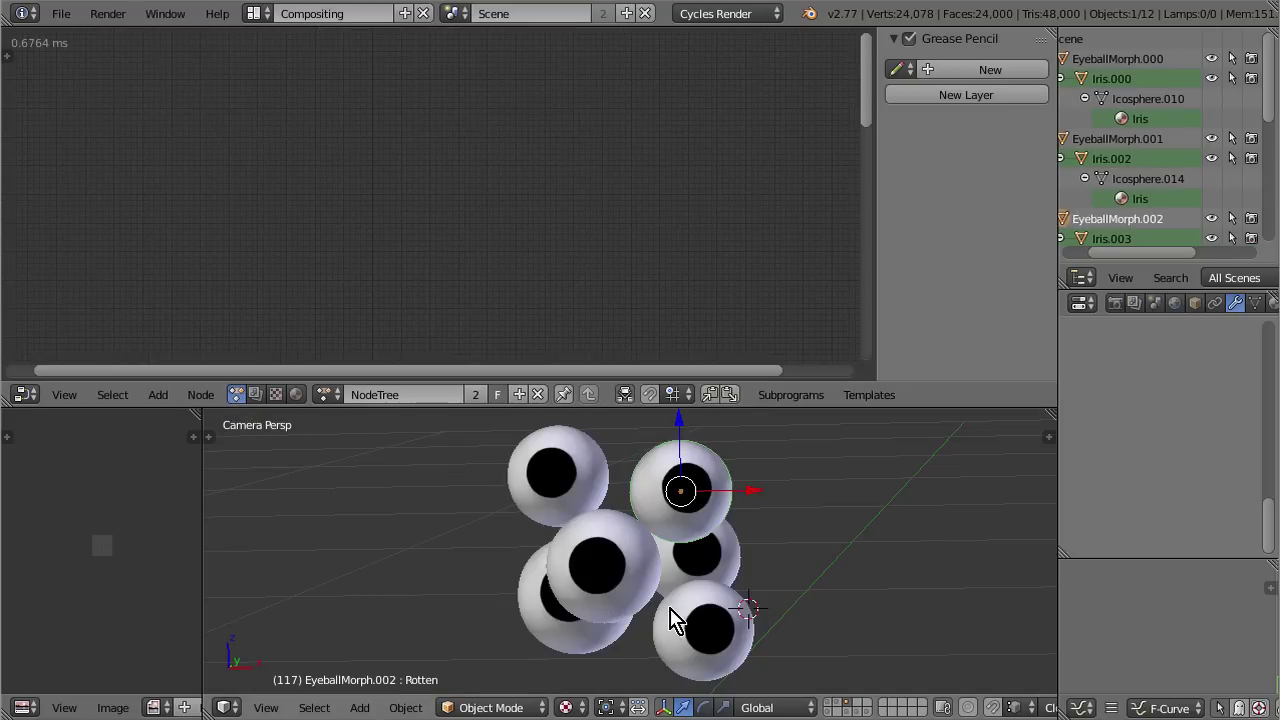
Step: Place the 3D cursor in the empty space beside the eyeballs and hide the transform manipulator
{"action": "left_click", "coordinate": [857, 505]}
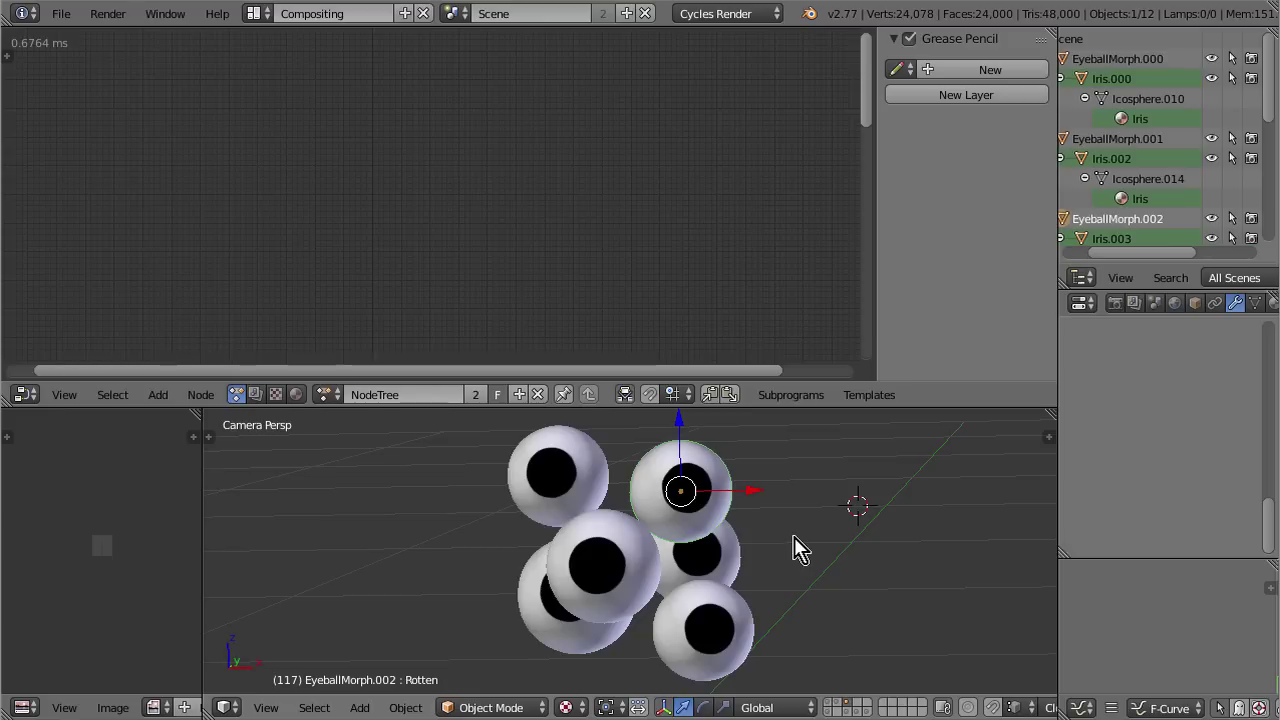
{"action": "key", "text": "ctrl+space"}
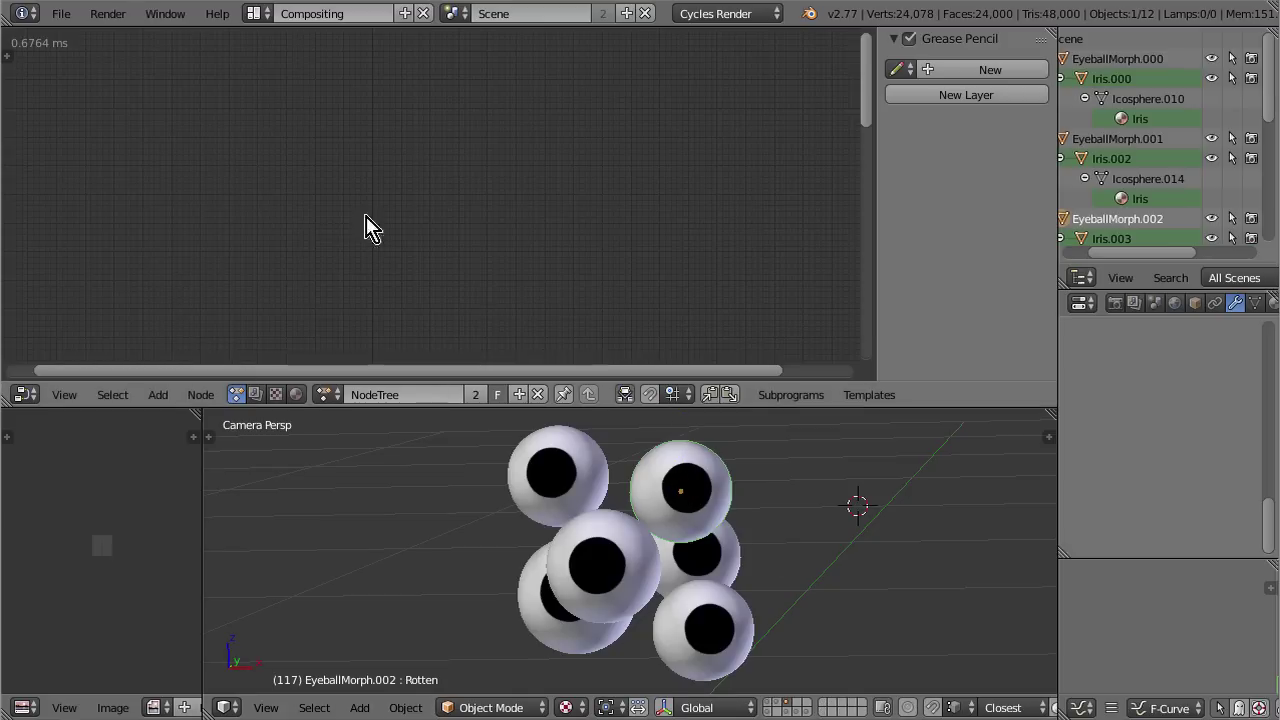
Step: Add an Object Transforms Output node to the empty animation node tree
{"action": "scroll", "coordinate": [365, 285], "scroll_direction": "up", "scroll_amount": 2}
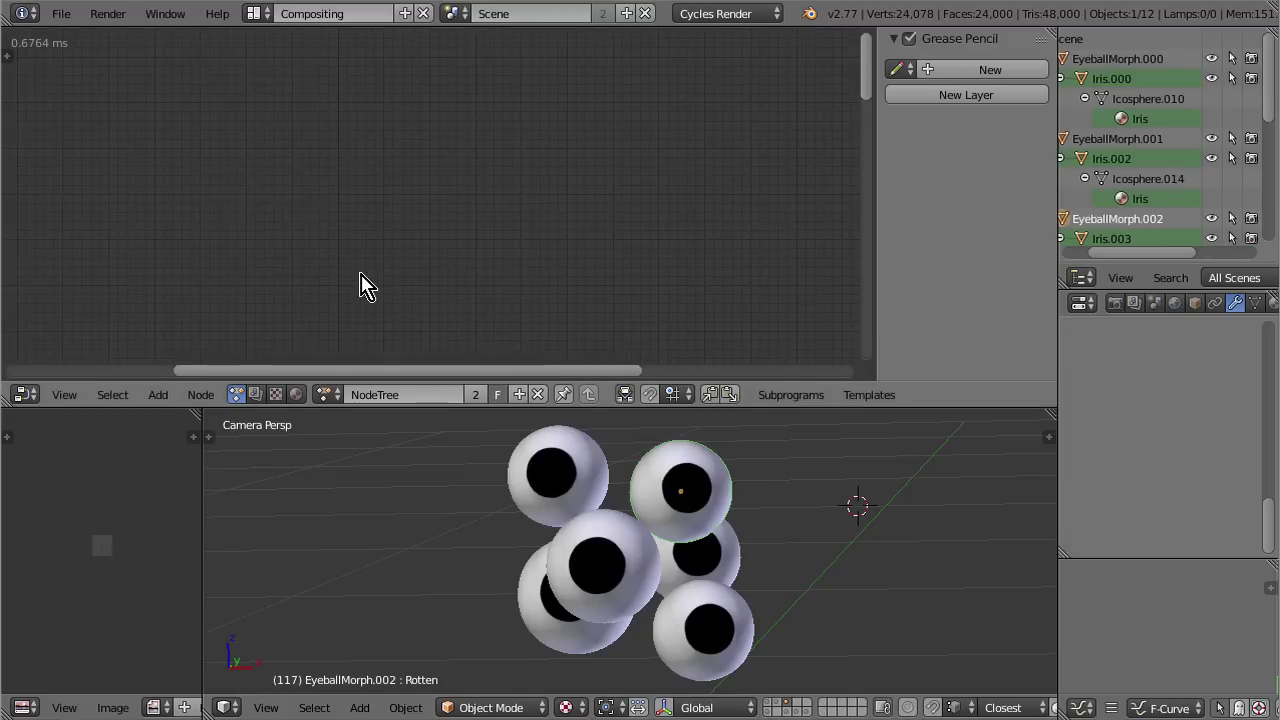
{"action": "scroll", "coordinate": [343, 245], "scroll_direction": "left", "scroll_amount": 3, "text": "ctrl"}
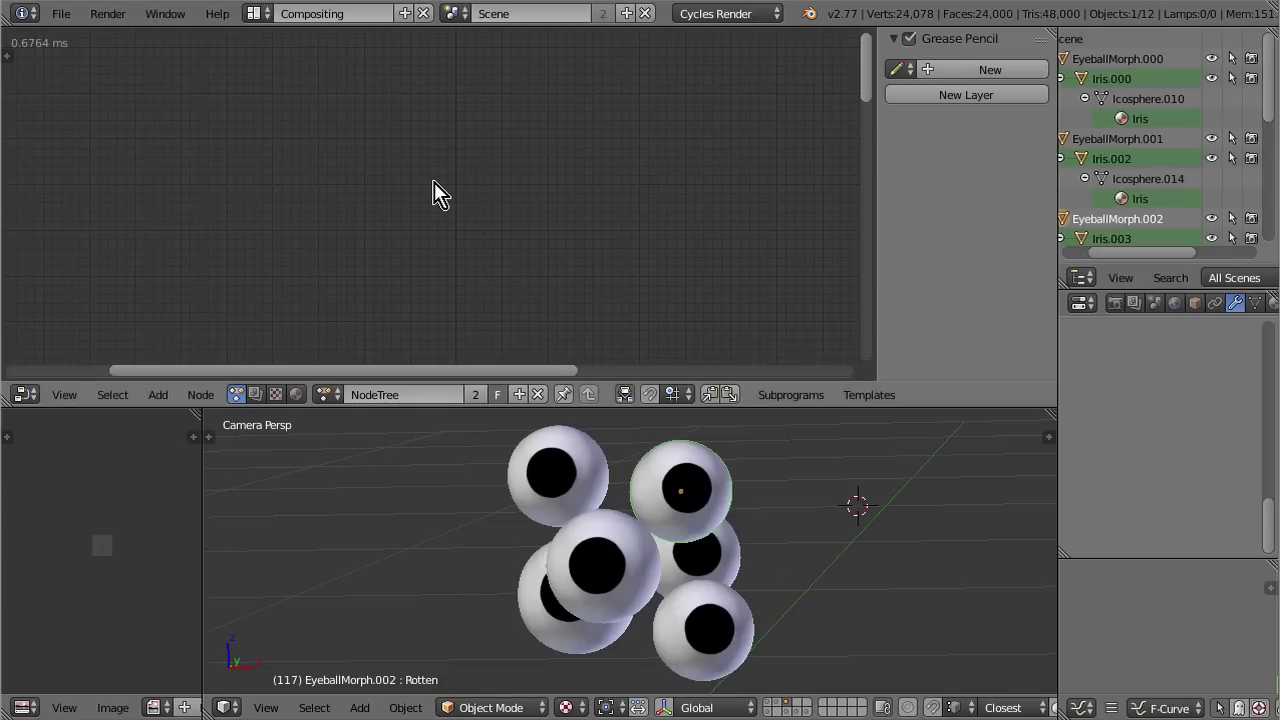
{"action": "key", "text": "shift+a"}
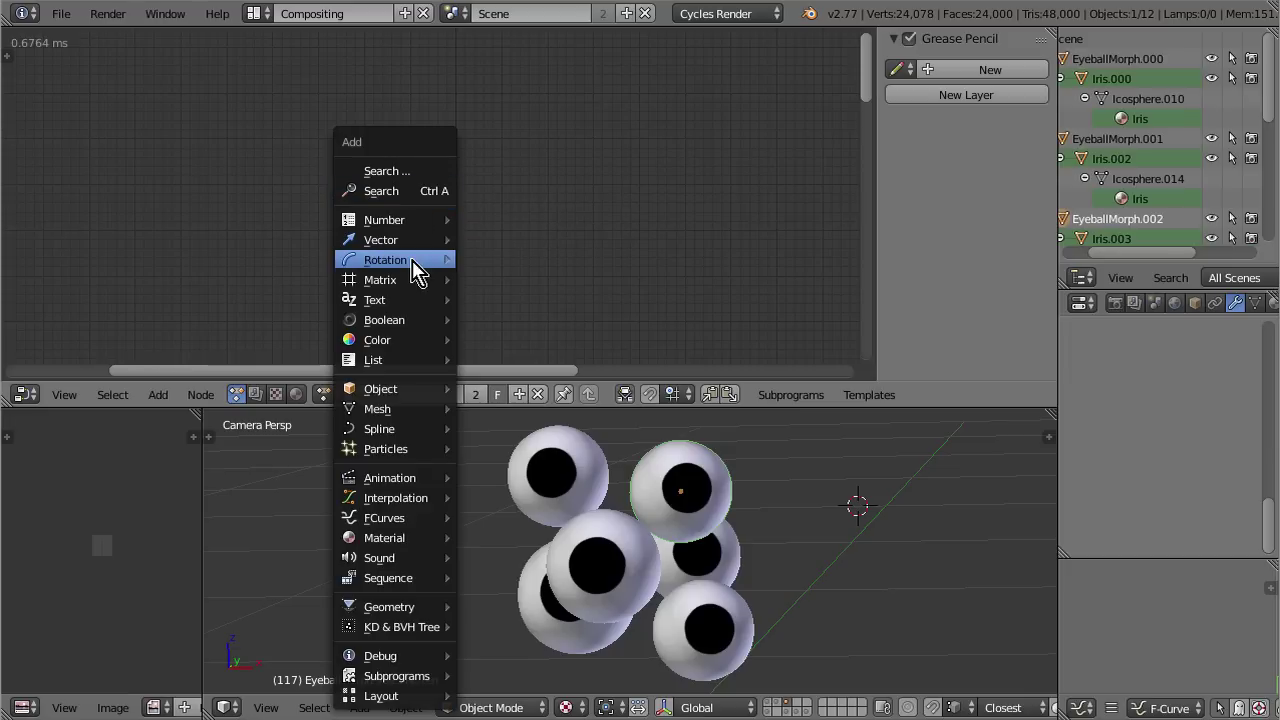
{"action": "mouse_move", "coordinate": [416, 270]}
{"action": "mouse_move", "coordinate": [413, 247]}
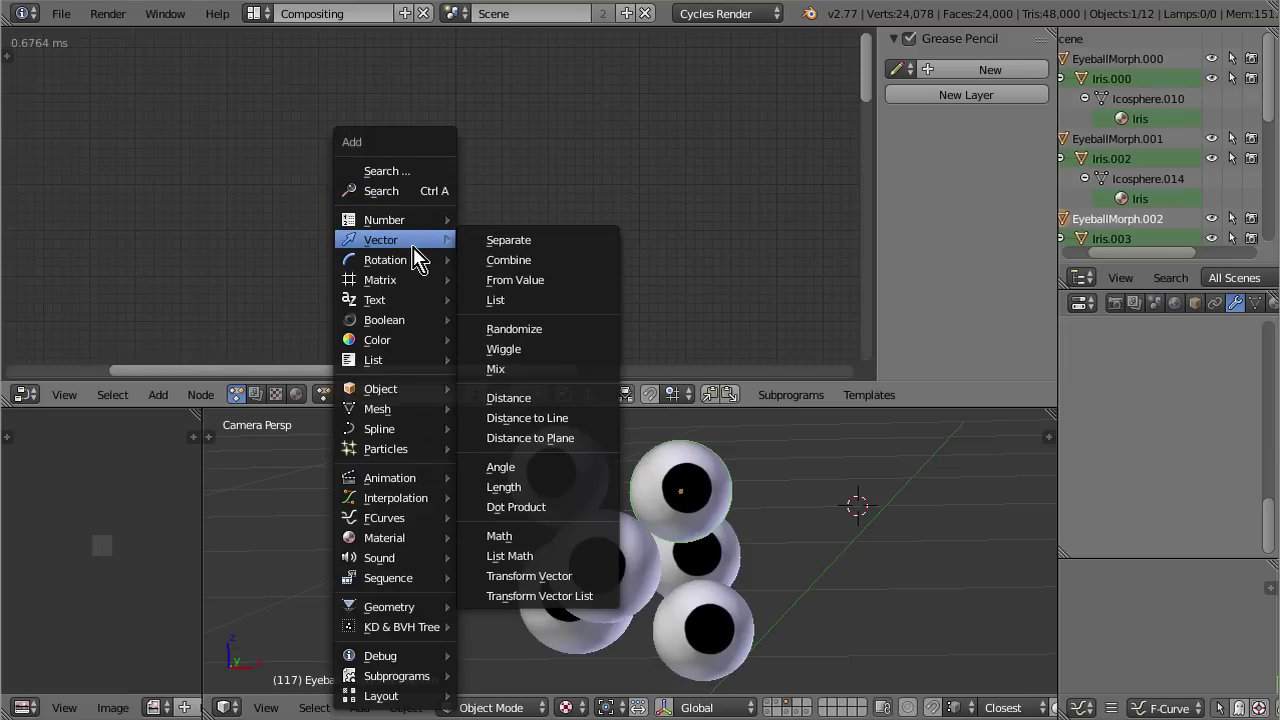
{"action": "mouse_move", "coordinate": [370, 398]}
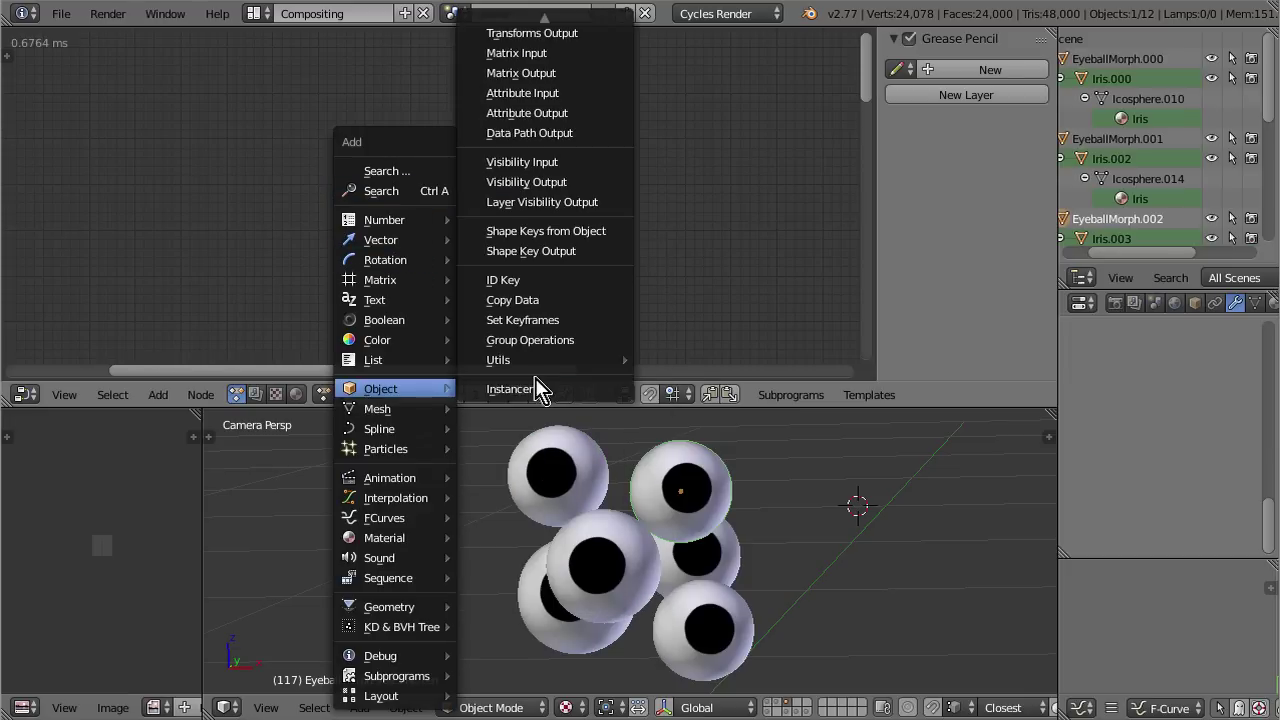
{"action": "left_click", "coordinate": [600, 33]}
{"action": "left_click", "coordinate": [598, 175]}
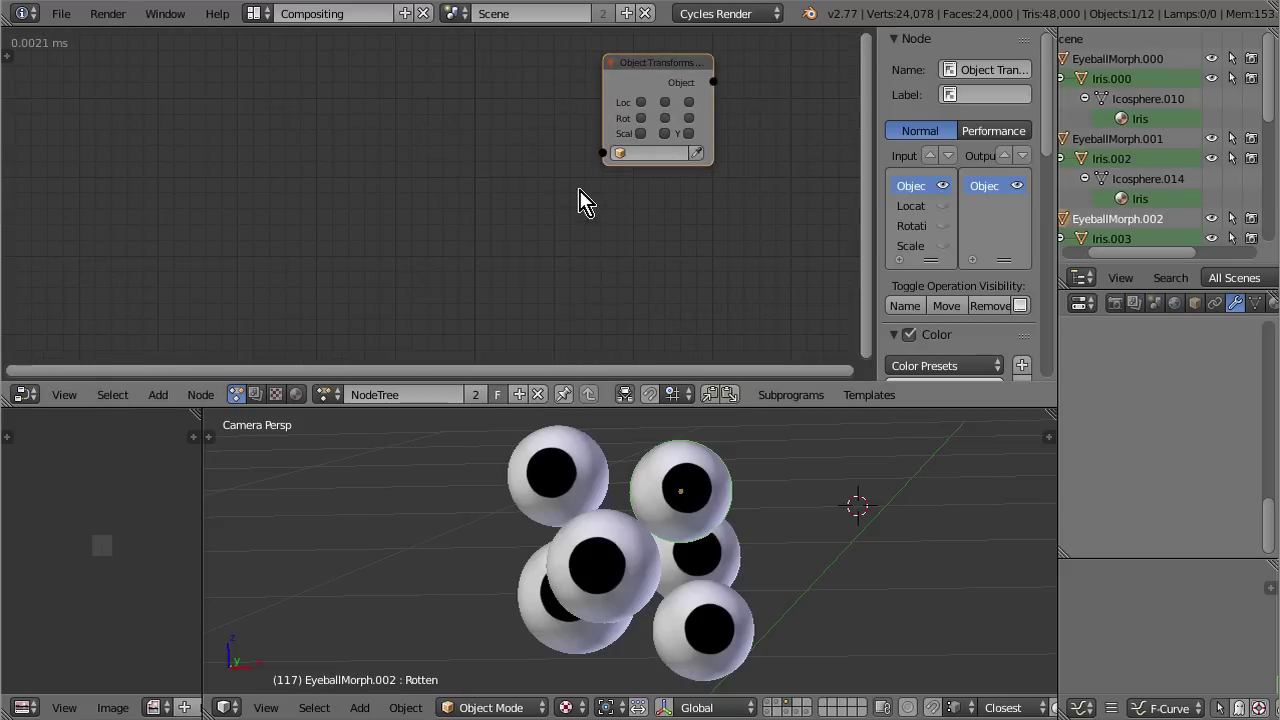
Step: Reposition the Object Transforms Output node, assign EyeballMorph.002 as its object, and widen the node
{"action": "key", "text": "g"}
{"action": "left_click", "coordinate": [585, 281]}
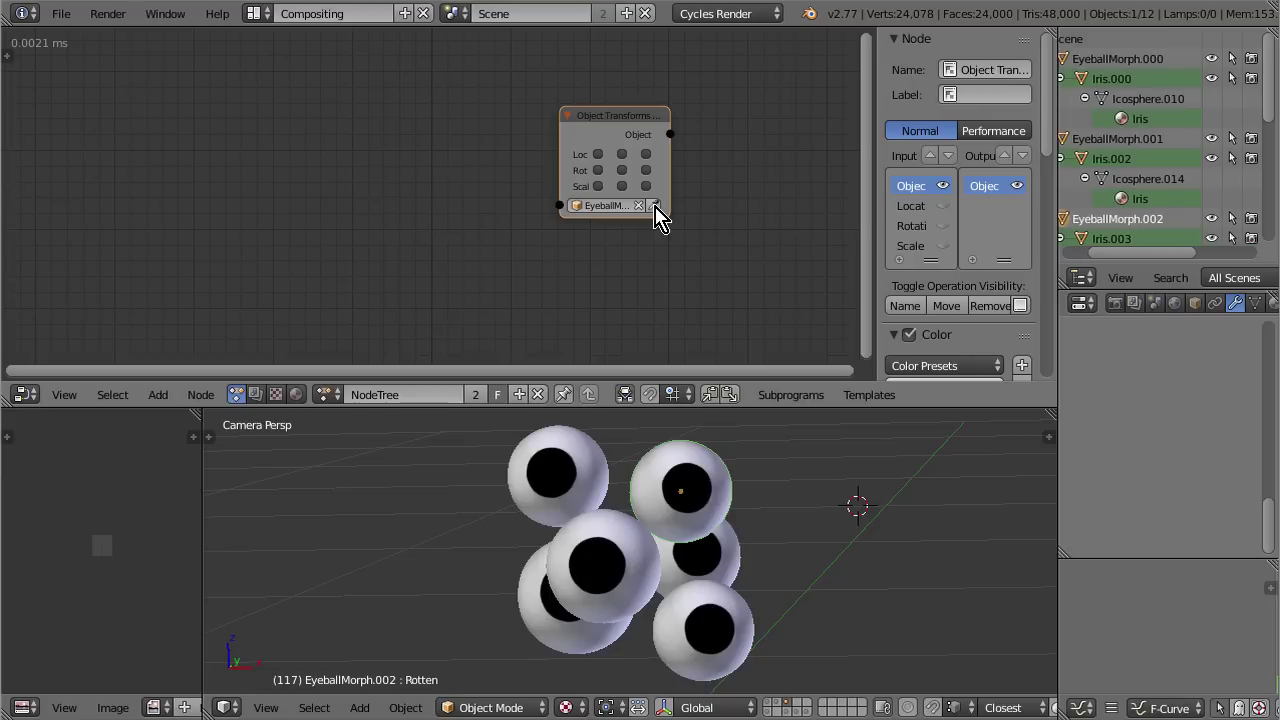
{"action": "left_click_drag", "start_coordinate": [672, 184], "coordinate": [696, 196]}
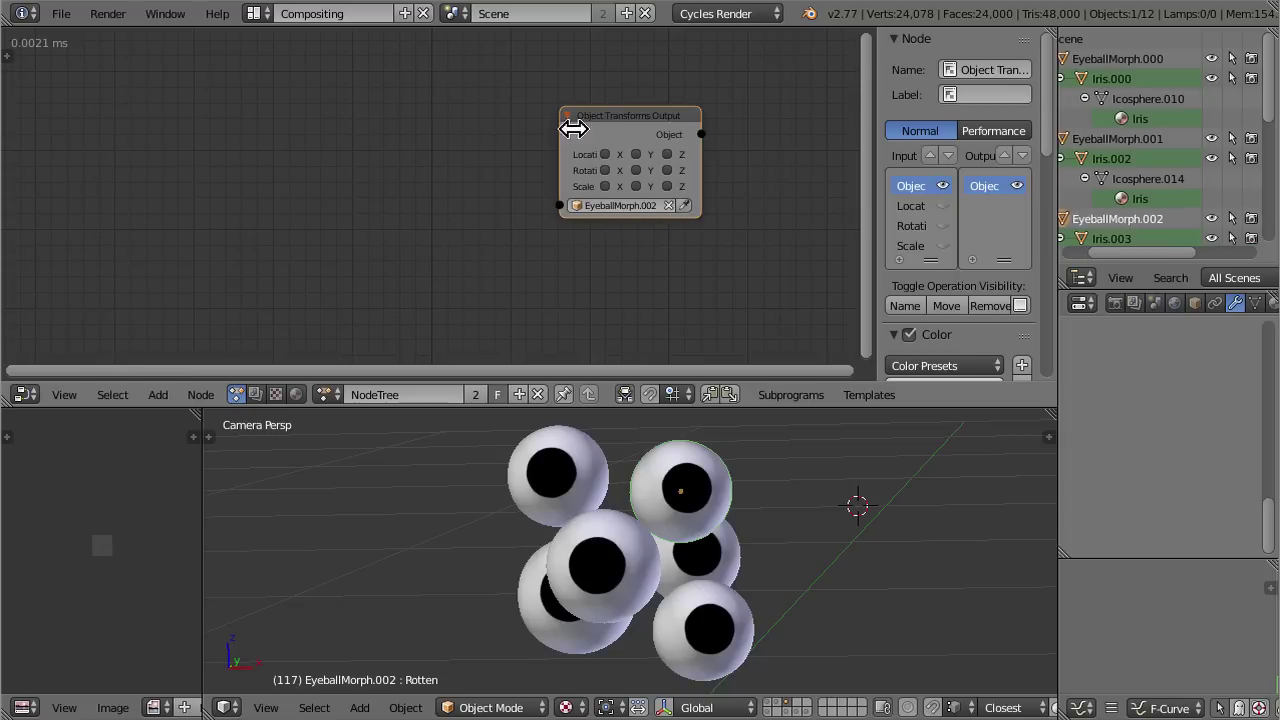
Step: Enable X, Y and Z rotation on the Object Transforms Output node and set them to 4.86°, 14.4° and -84.6°
{"action": "left_click", "coordinate": [604, 171]}
{"action": "left_click", "coordinate": [636, 171]}
{"action": "left_click", "coordinate": [667, 171]}
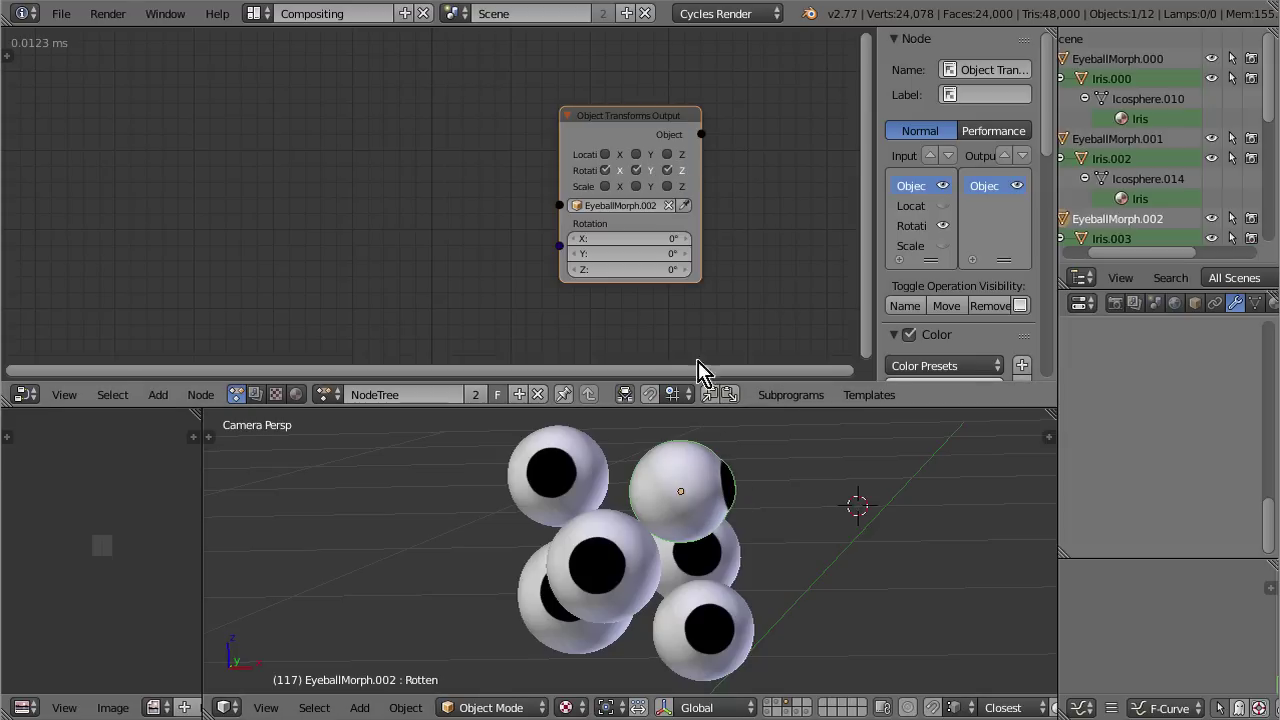
{"action": "left_click_drag", "start_coordinate": [600, 240], "coordinate": [634, 270]}
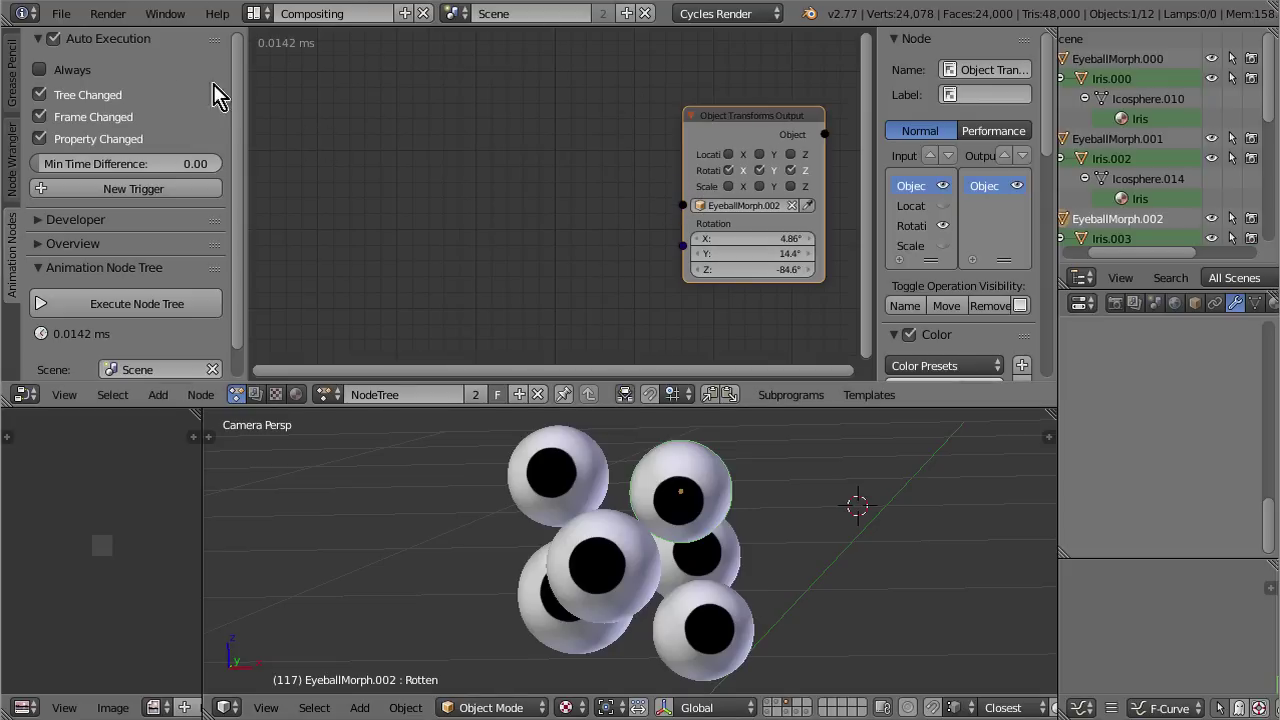
Step: Adjust the eyeball's output rotation to X -9.78°, Y -5.97° and Z -83.67°
{"action": "scroll", "coordinate": [565, 195], "scroll_direction": "down", "scroll_amount": 2}
{"action": "scroll", "coordinate": [690, 160], "scroll_direction": "up", "scroll_amount": 1}
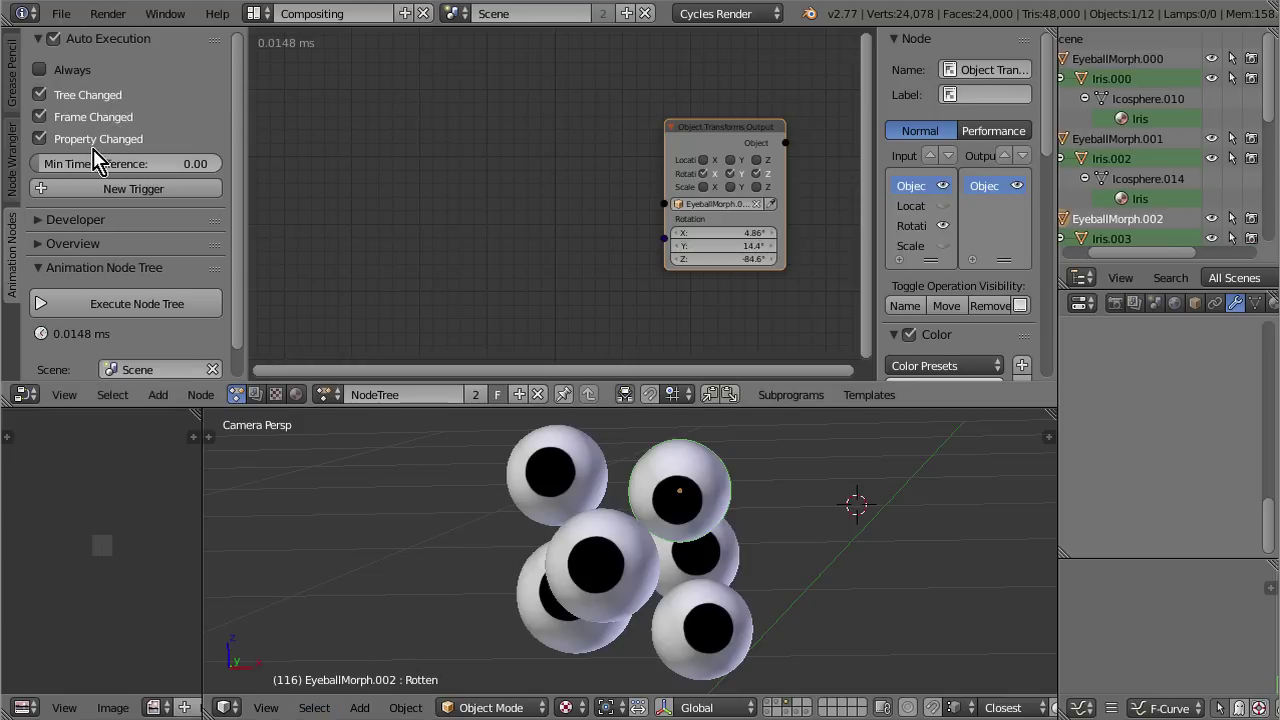
{"action": "scroll", "coordinate": [705, 258], "scroll_direction": "up", "scroll_amount": 3}
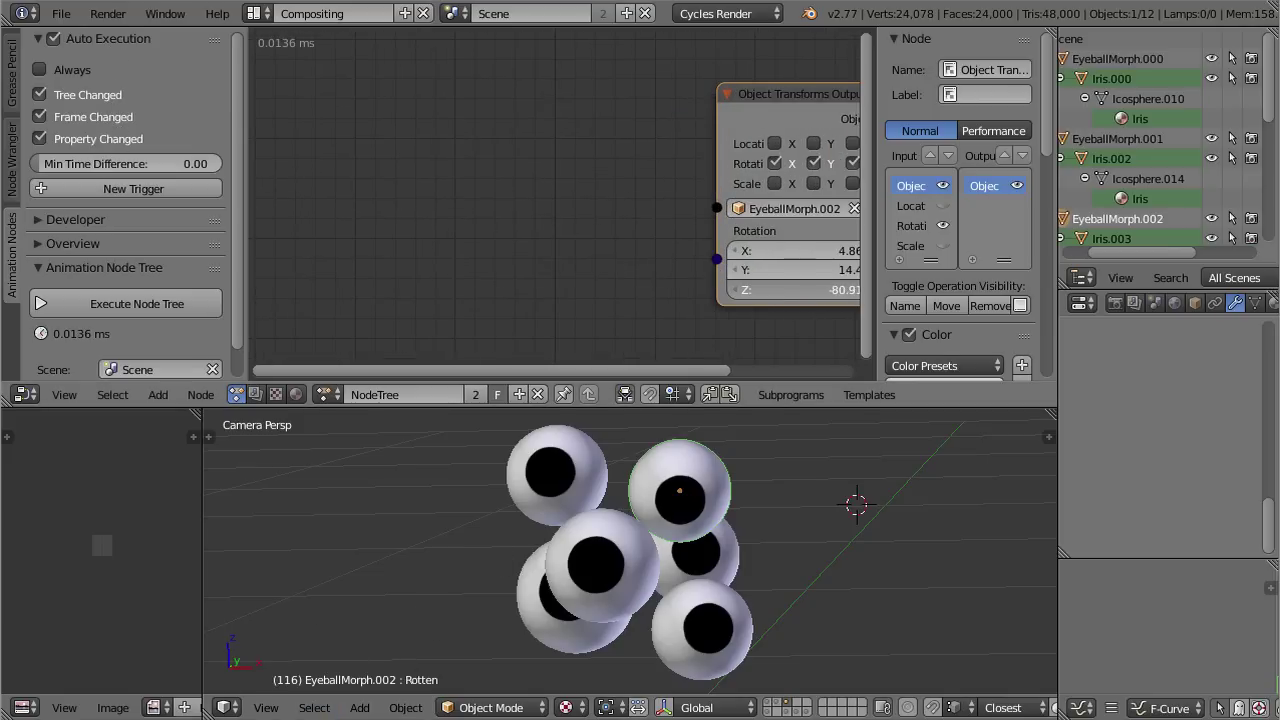
{"action": "scroll", "coordinate": [750, 190], "scroll_direction": "down", "scroll_amount": 4}
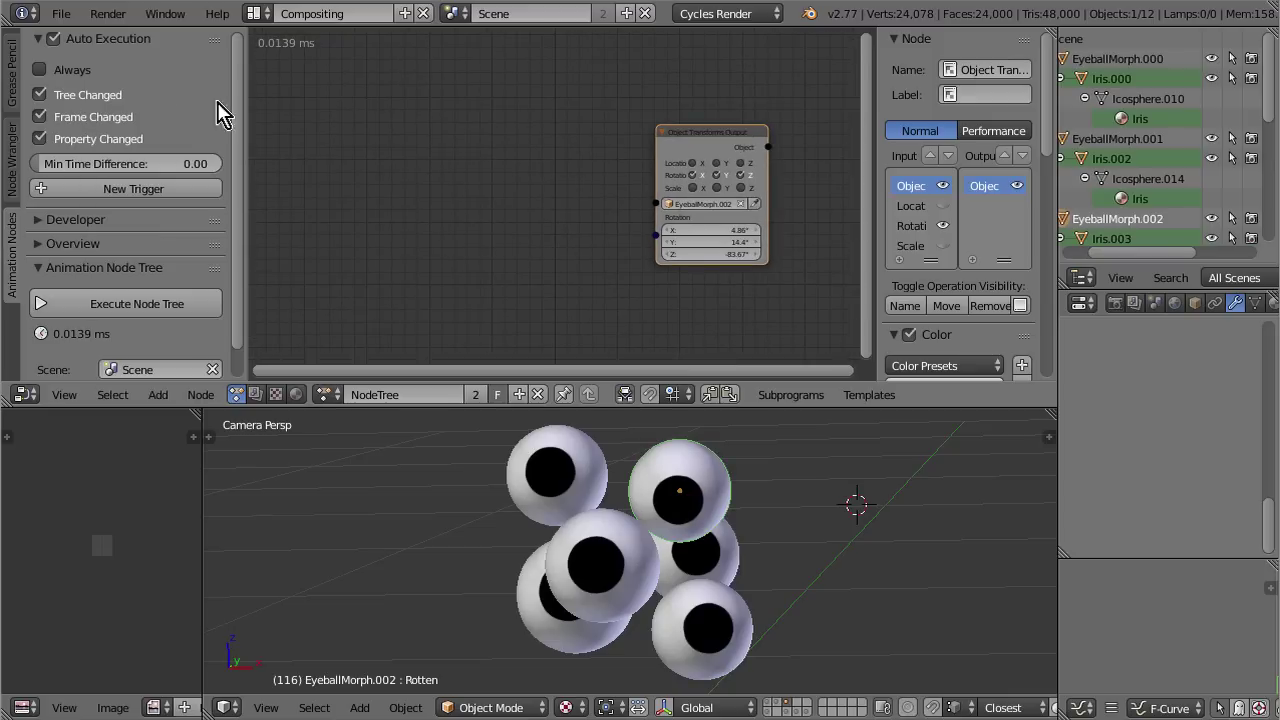
{"action": "middle_click_drag", "start_coordinate": [568, 186], "coordinate": [494, 200]}
{"action": "scroll", "coordinate": [587, 257], "scroll_direction": "up", "scroll_amount": 3}
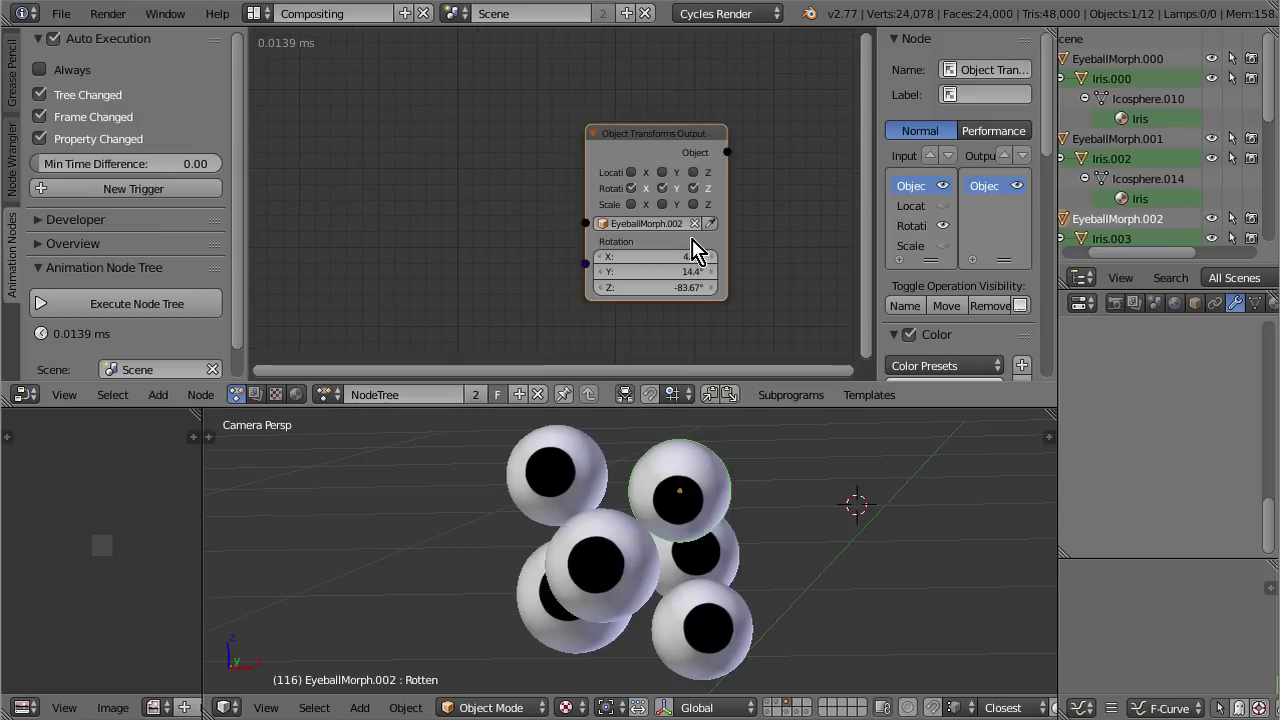
{"action": "left_click_drag", "start_coordinate": [664, 258], "coordinate": [551, 271]}
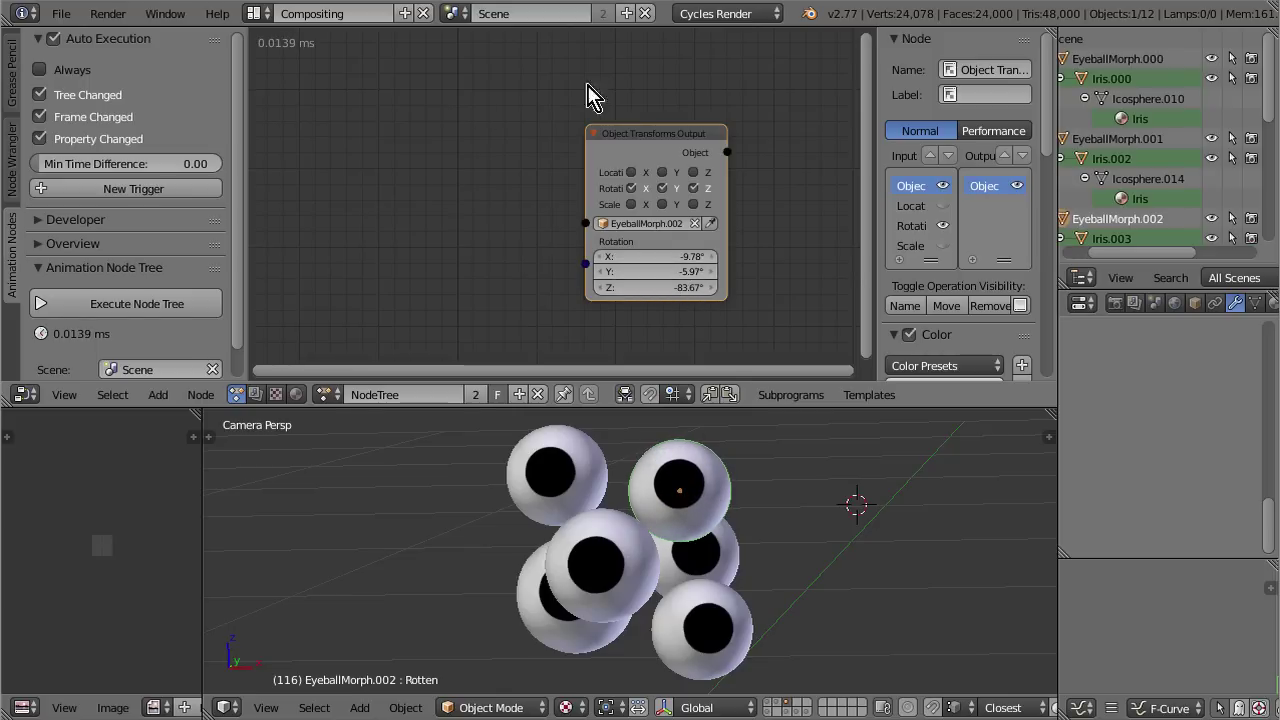
{"action": "scroll", "coordinate": [646, 203], "scroll_direction": "down", "scroll_amount": 2}
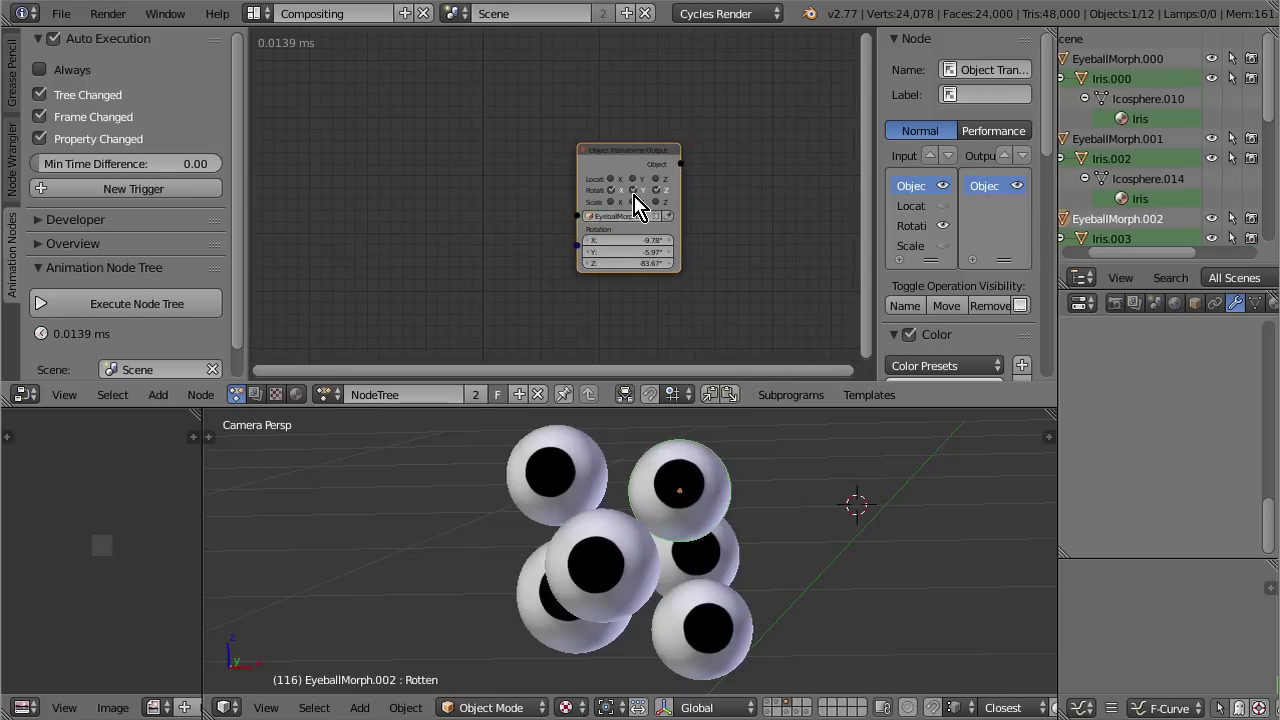
Step: Add a Combine Vector node to the left of the Object Transforms Output node
{"action": "middle_click_drag", "start_coordinate": [561, 174], "coordinate": [723, 223]}
{"action": "scroll", "coordinate": [737, 230], "scroll_direction": "down", "scroll_amount": 1}
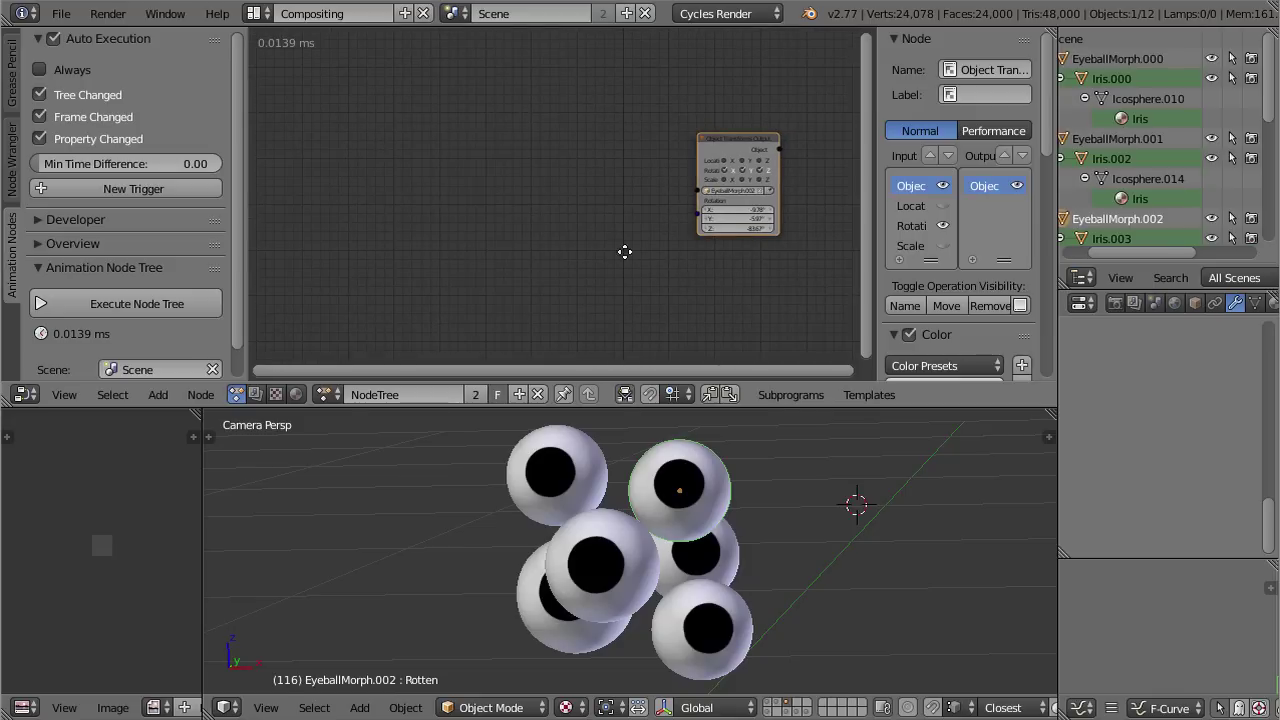
{"action": "key", "text": "shift+a"}
{"action": "mouse_move", "coordinate": [505, 142]}
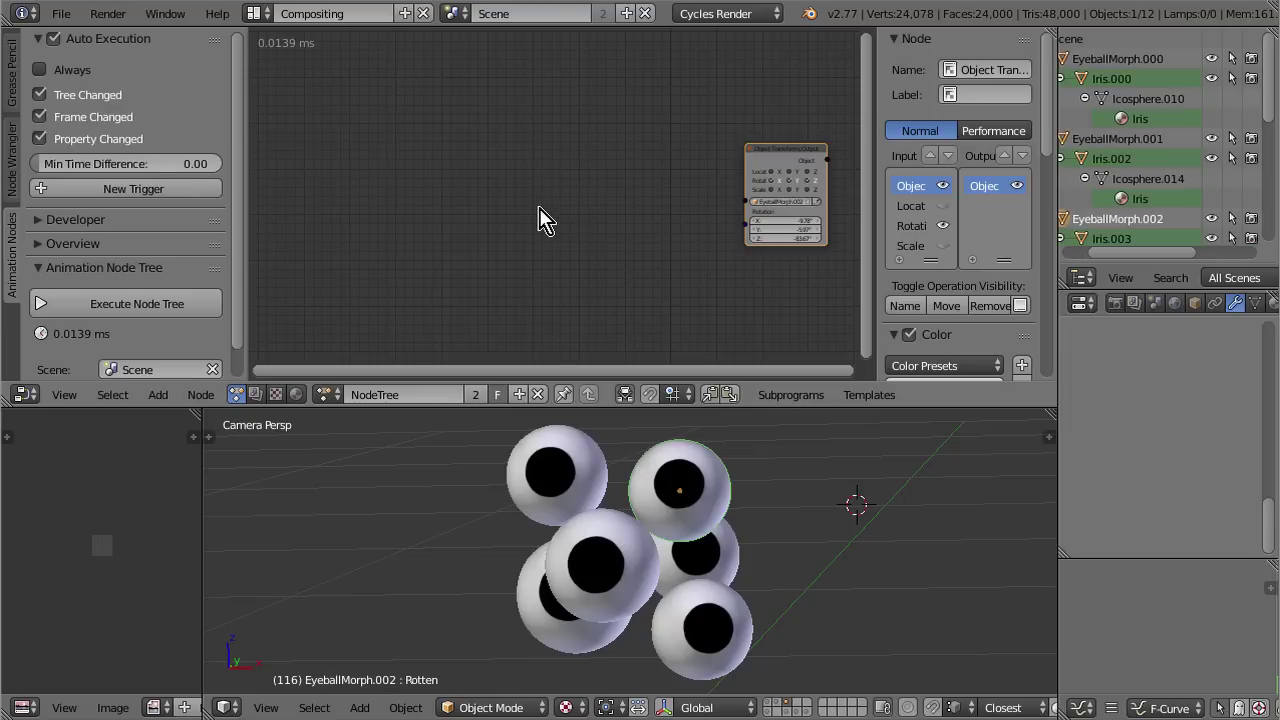
{"action": "key", "text": "shift+a"}
{"action": "scroll", "coordinate": [650, 266], "scroll_direction": "up", "scroll_amount": 5}
{"action": "middle_click_drag", "start_coordinate": [714, 273], "coordinate": [486, 212]}
{"action": "key", "text": "shift+a"}
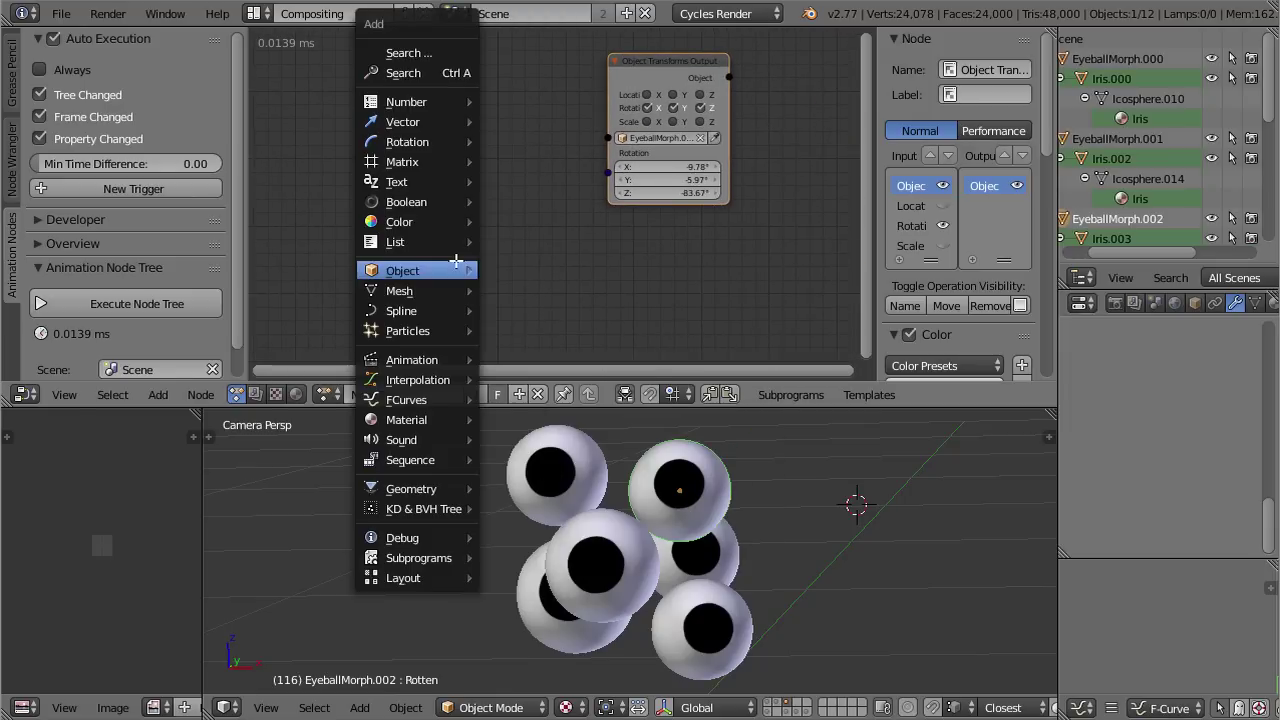
{"action": "mouse_move", "coordinate": [440, 125]}
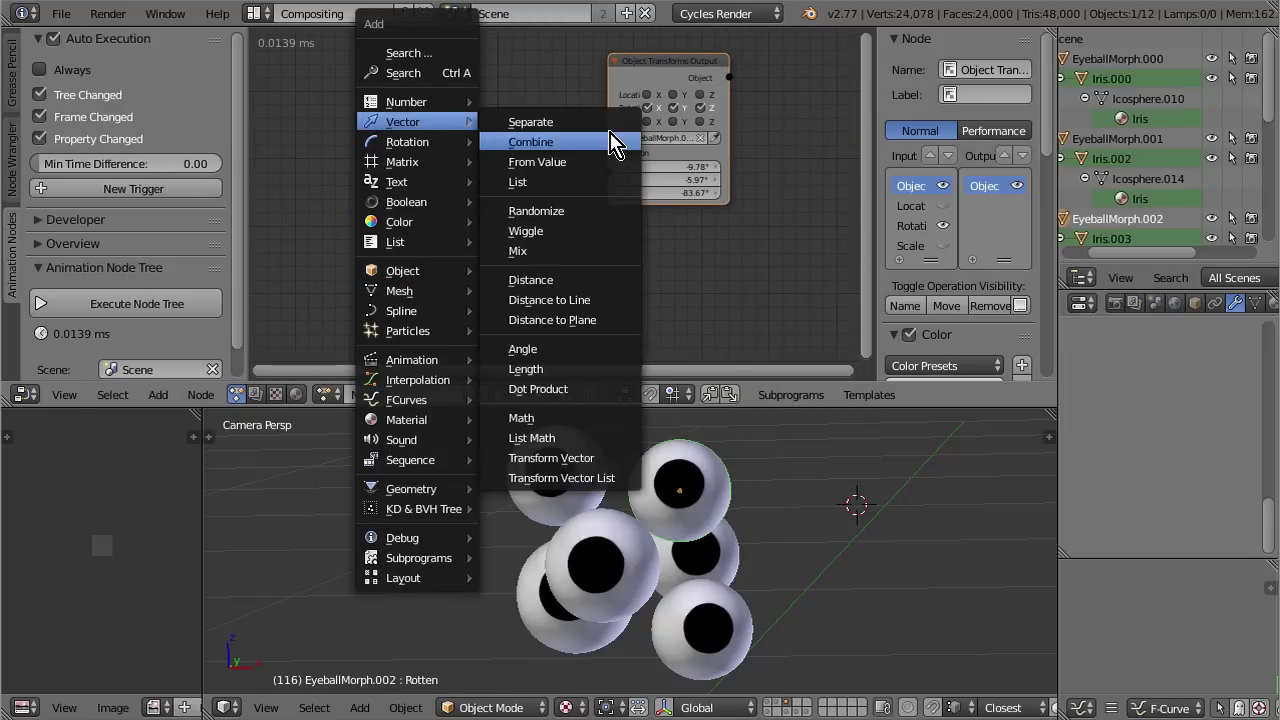
{"action": "left_click", "coordinate": [571, 143]}
{"action": "left_click", "coordinate": [350, 140]}
{"action": "scroll", "coordinate": [473, 200], "scroll_direction": "up", "scroll_amount": 2}
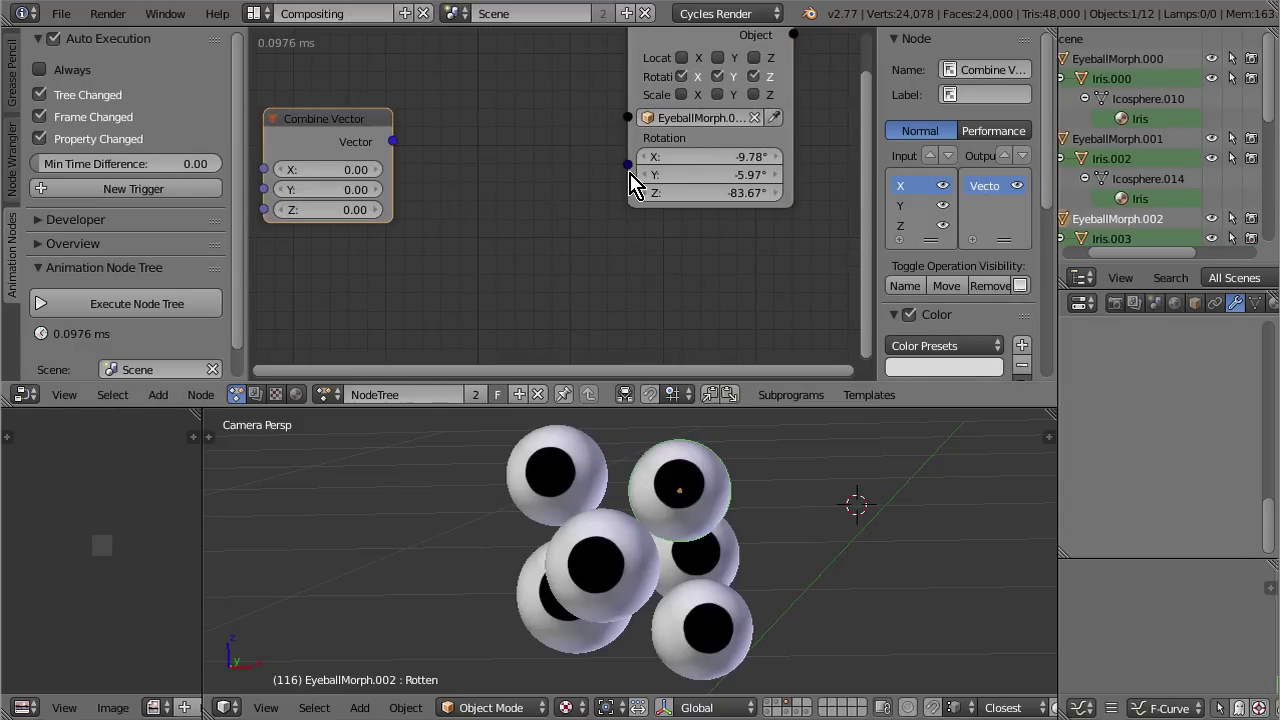
Step: Link the Combine Vector output to the output node's Rotation input and spread out the inserted Direction to Rotation node
{"action": "left_click_drag", "start_coordinate": [393, 141], "coordinate": [627, 164]}
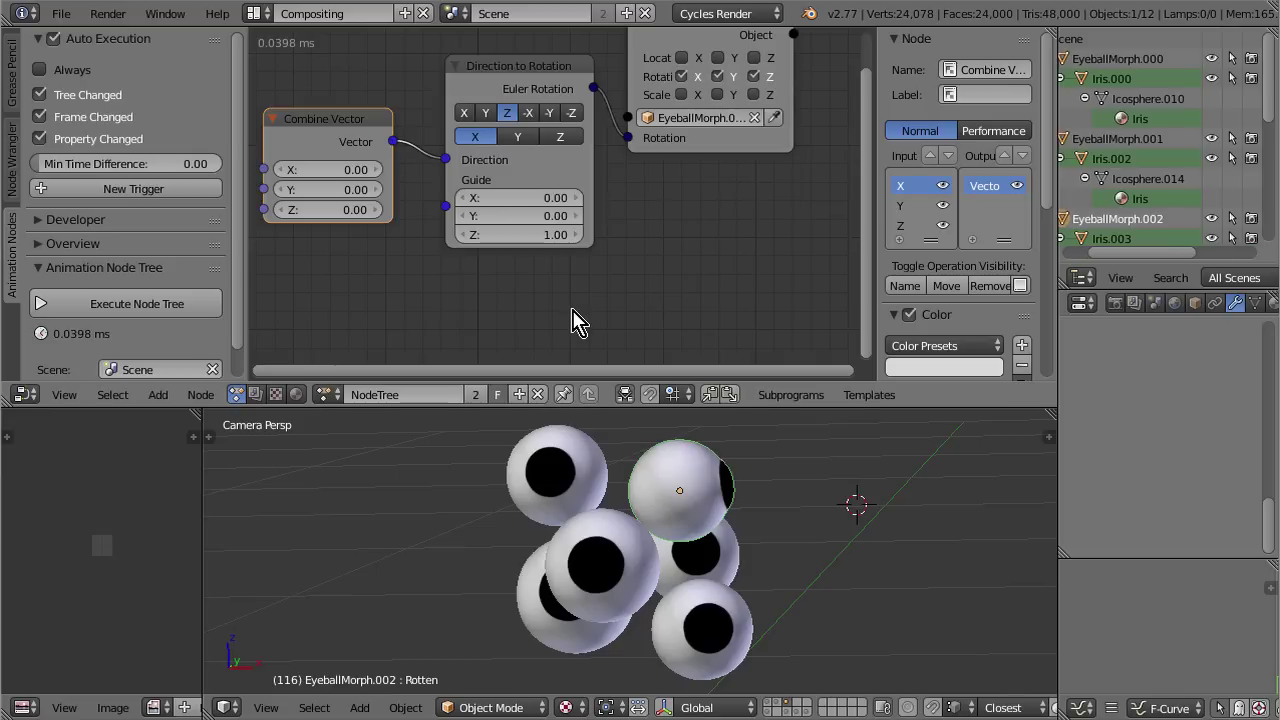
{"action": "left_click", "coordinate": [500, 87]}
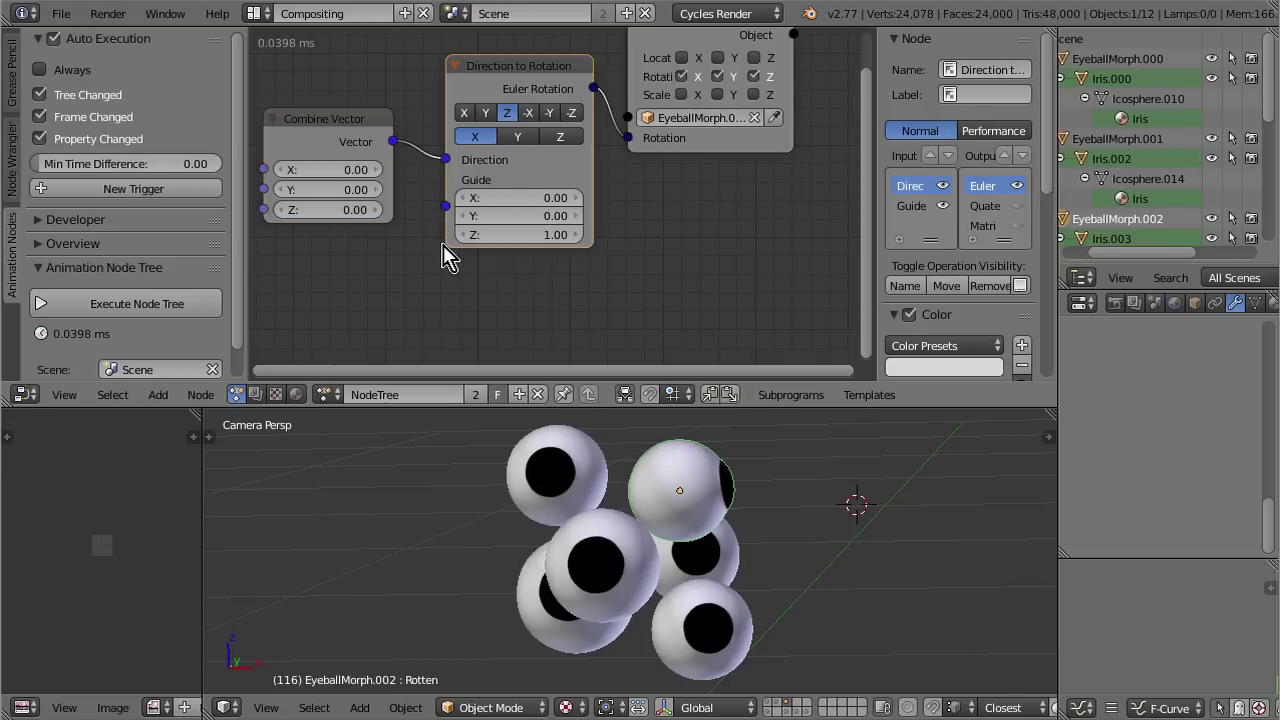
{"action": "scroll", "coordinate": [443, 244], "scroll_direction": "down", "scroll_amount": 2}
{"action": "middle_click_drag", "start_coordinate": [458, 185], "coordinate": [566, 214]}
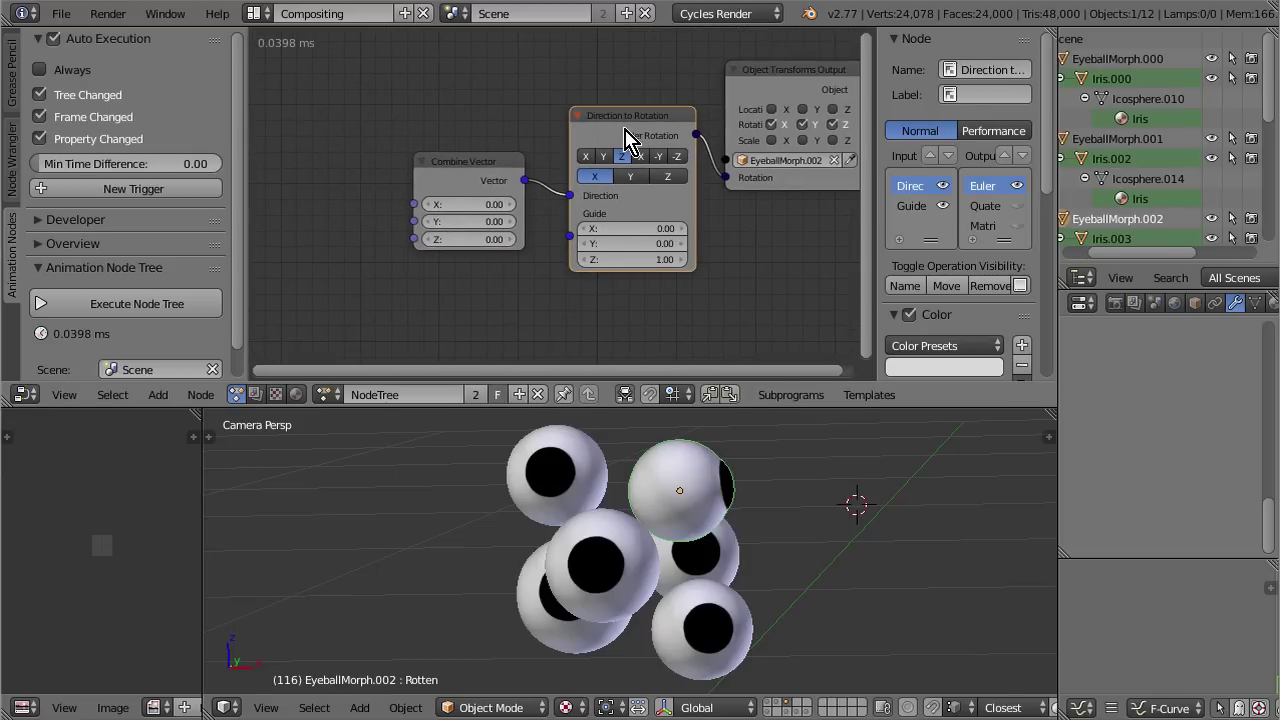
{"action": "left_click_drag", "start_coordinate": [440, 190], "coordinate": [318, 187]}
{"action": "left_click_drag", "start_coordinate": [627, 134], "coordinate": [540, 135]}
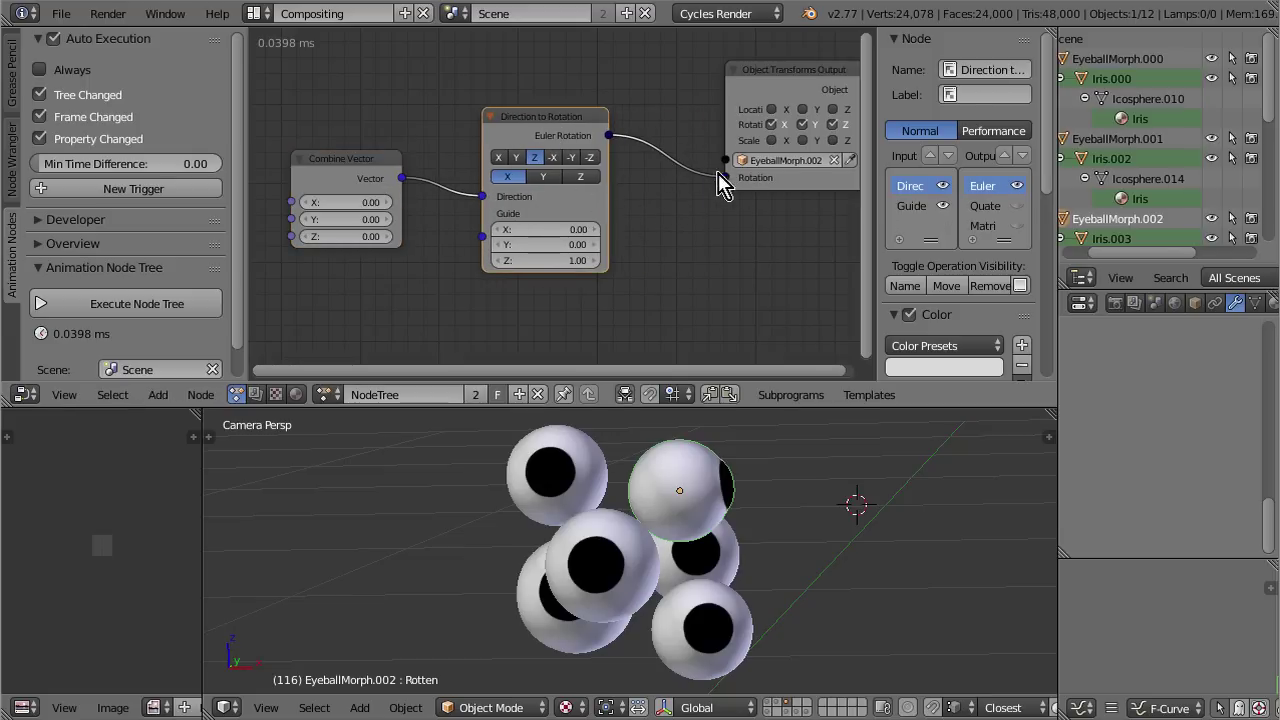
Step: Unlink the Object Transforms Output's Rotation input, and link Euler Rotation from the Direction to Rotation node back into it
{"action": "left_click_drag", "start_coordinate": [725, 179], "coordinate": [694, 206]}
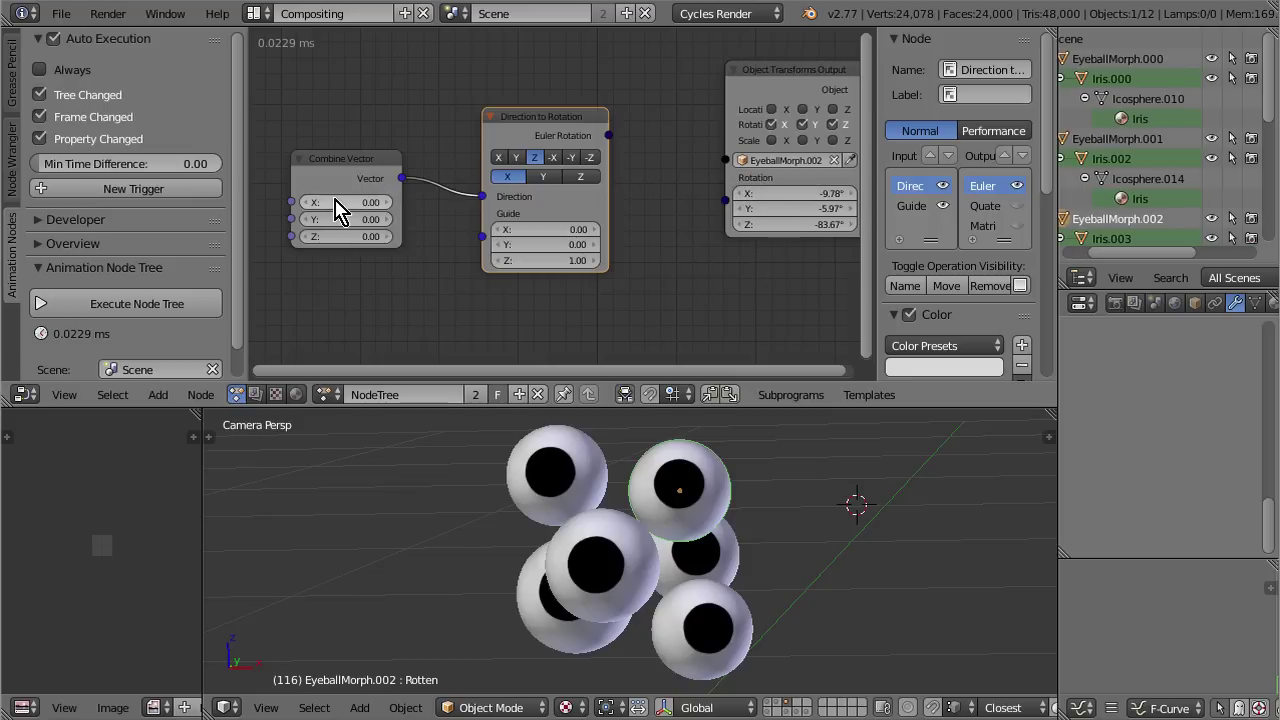
{"action": "left_click_drag", "start_coordinate": [612, 137], "coordinate": [726, 201]}
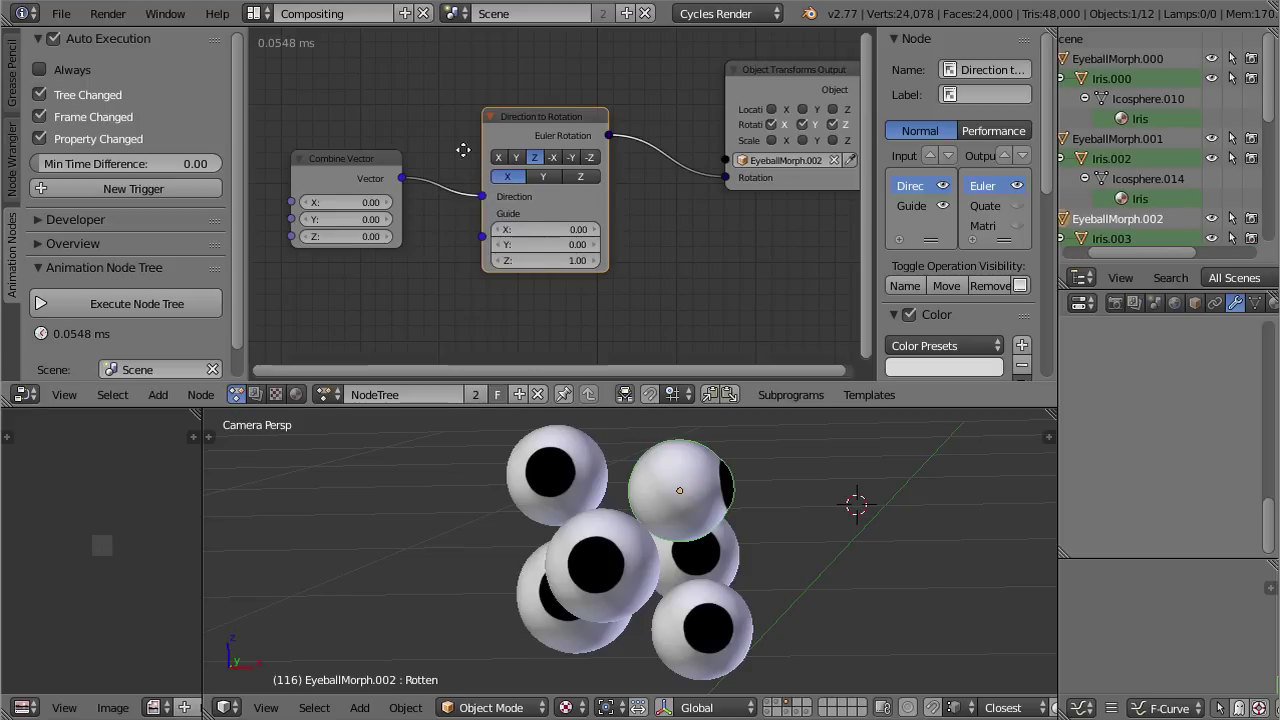
Step: Delete the Combine Vector node and reposition the Direction to Rotation node
{"action": "middle_click_drag", "start_coordinate": [437, 172], "coordinate": [497, 159]}
{"action": "left_click_drag", "start_coordinate": [622, 118], "coordinate": [645, 132]}
{"action": "left_click", "coordinate": [400, 171]}
{"action": "key", "text": "x"}
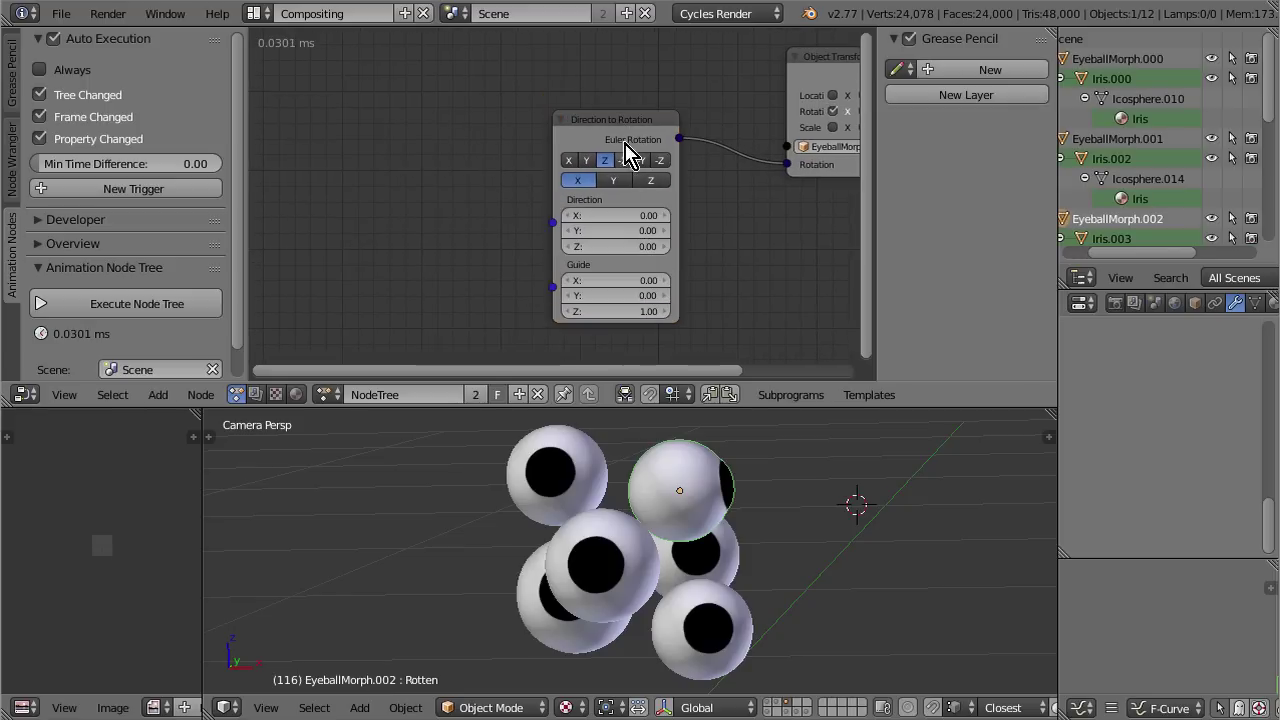
{"action": "left_click_drag", "start_coordinate": [620, 183], "coordinate": [591, 100]}
{"action": "scroll", "coordinate": [594, 186], "scroll_direction": "down", "scroll_amount": 3}
{"action": "scroll", "coordinate": [586, 229], "scroll_direction": "up", "scroll_amount": 2}
{"action": "key", "text": "shift+a"}
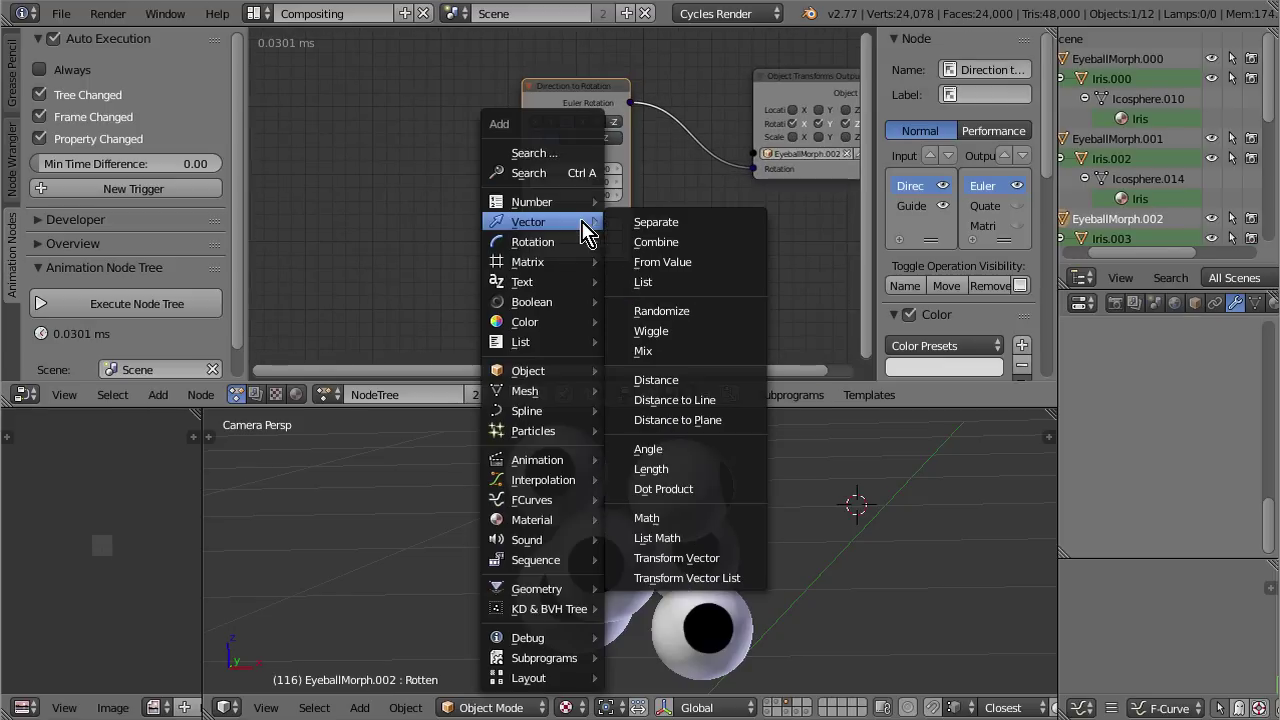
{"action": "mouse_move", "coordinate": [580, 243]}
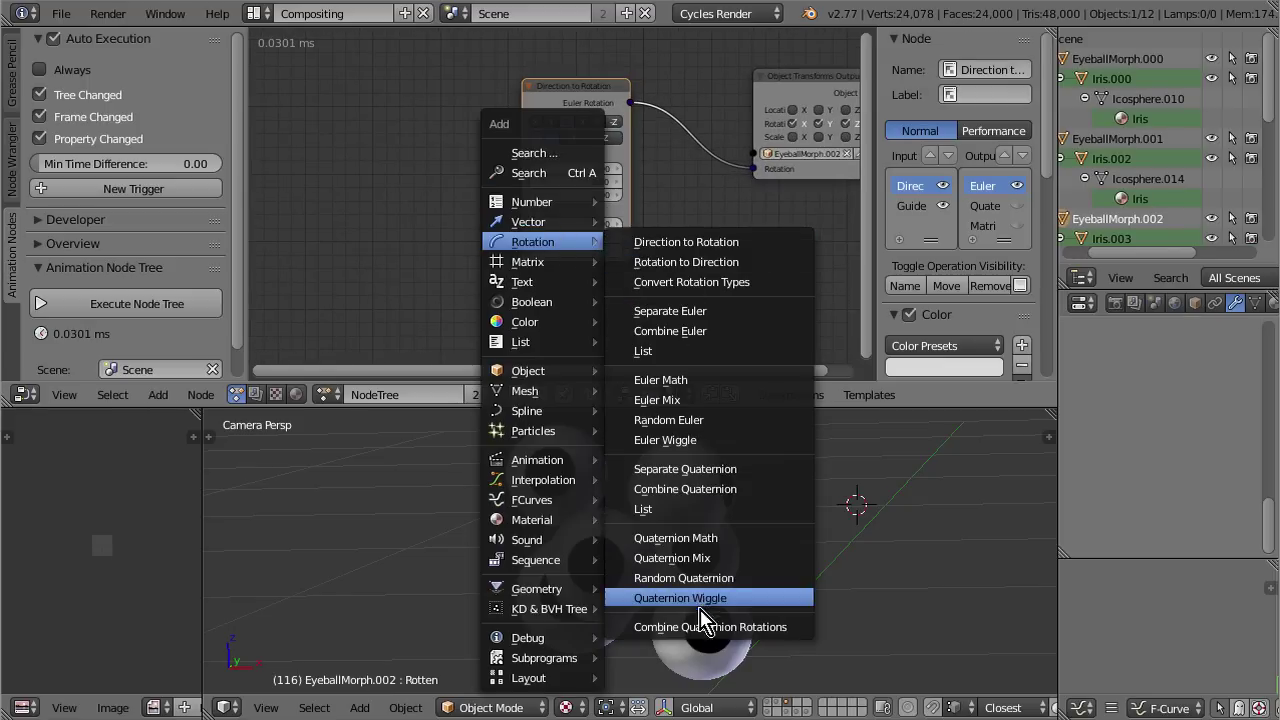
{"action": "mouse_move", "coordinate": [540, 222]}
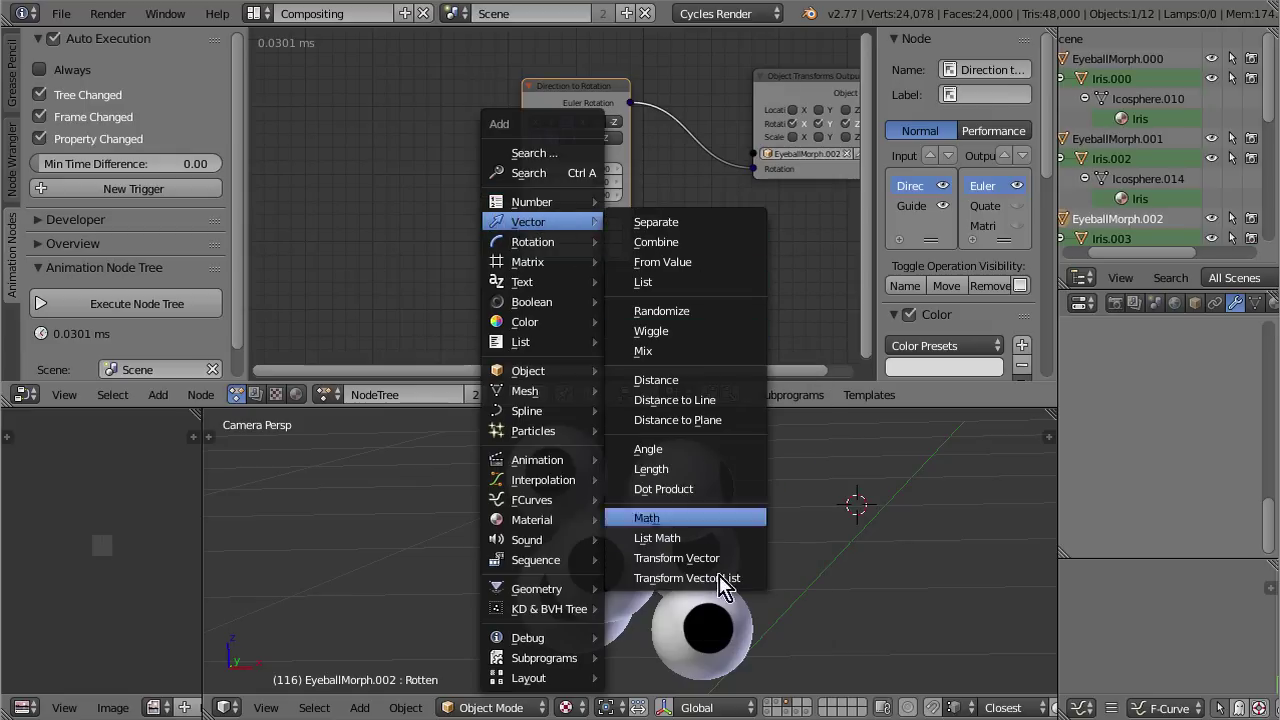
{"action": "mouse_move", "coordinate": [507, 245]}
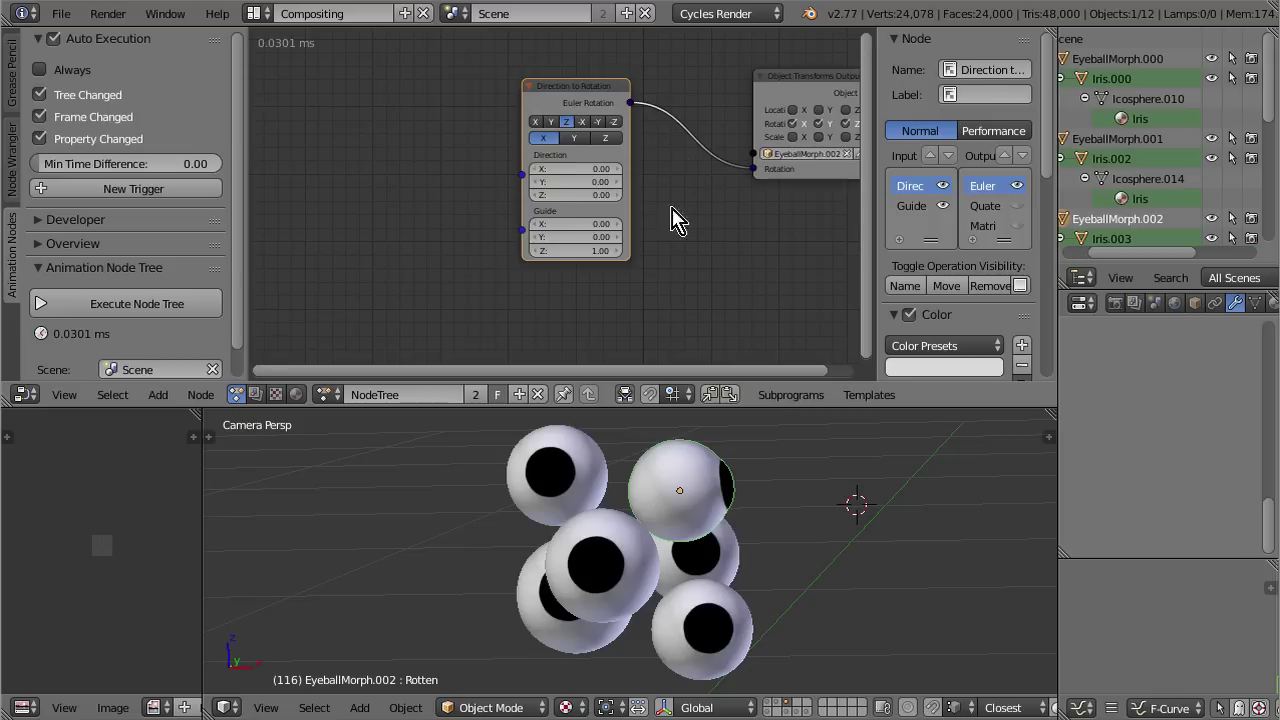
{"action": "key", "text": "shift+a"}
{"action": "mouse_move", "coordinate": [481, 211]}
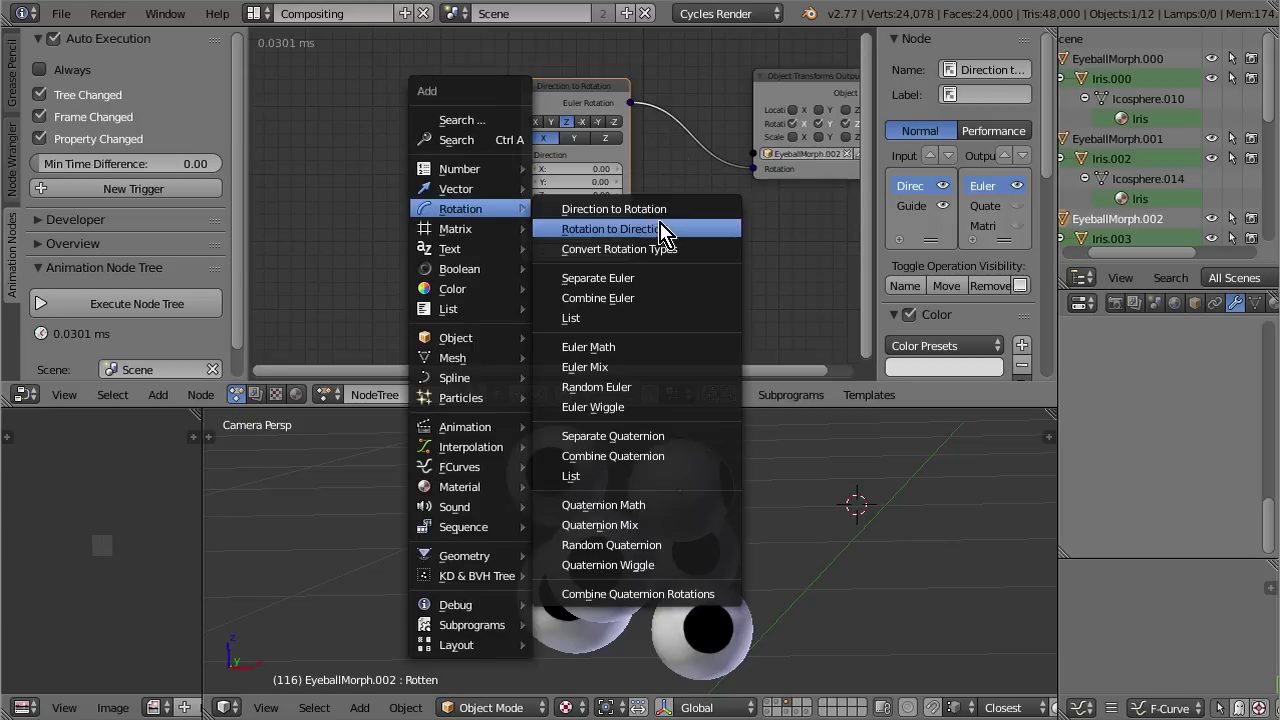
{"action": "key", "text": "Escape"}
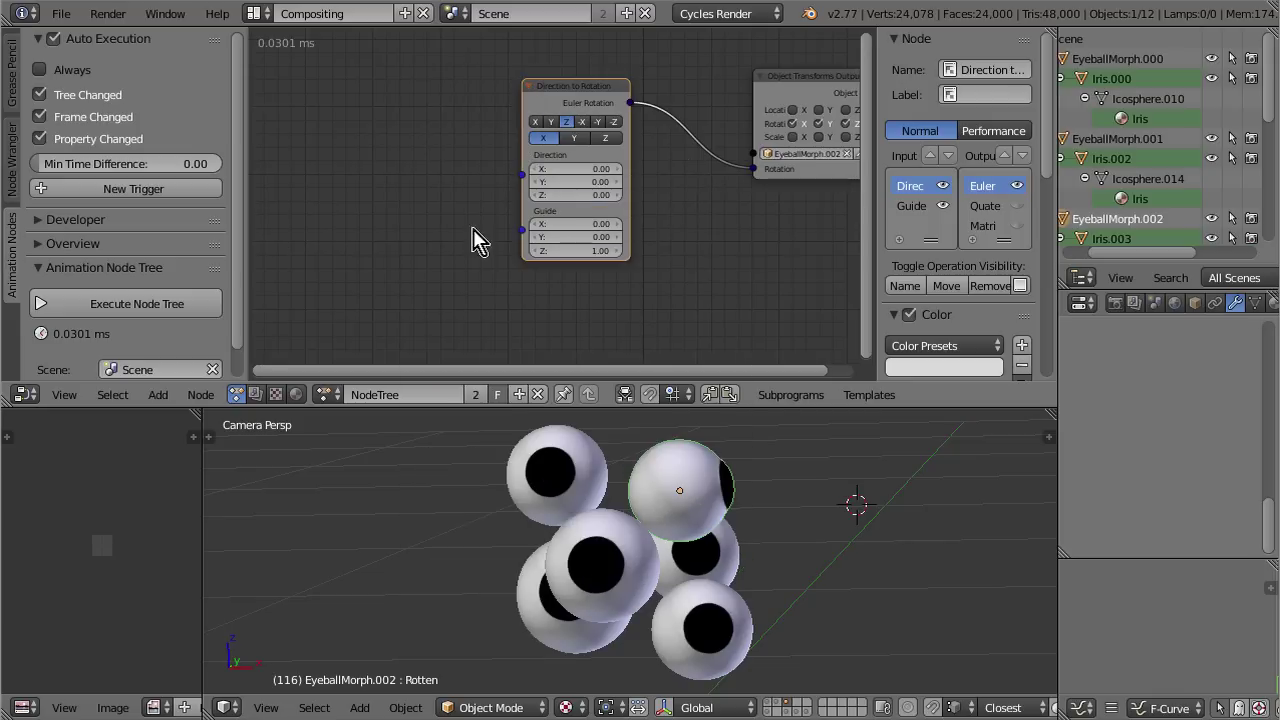
{"action": "key", "text": "ctrl+a"}
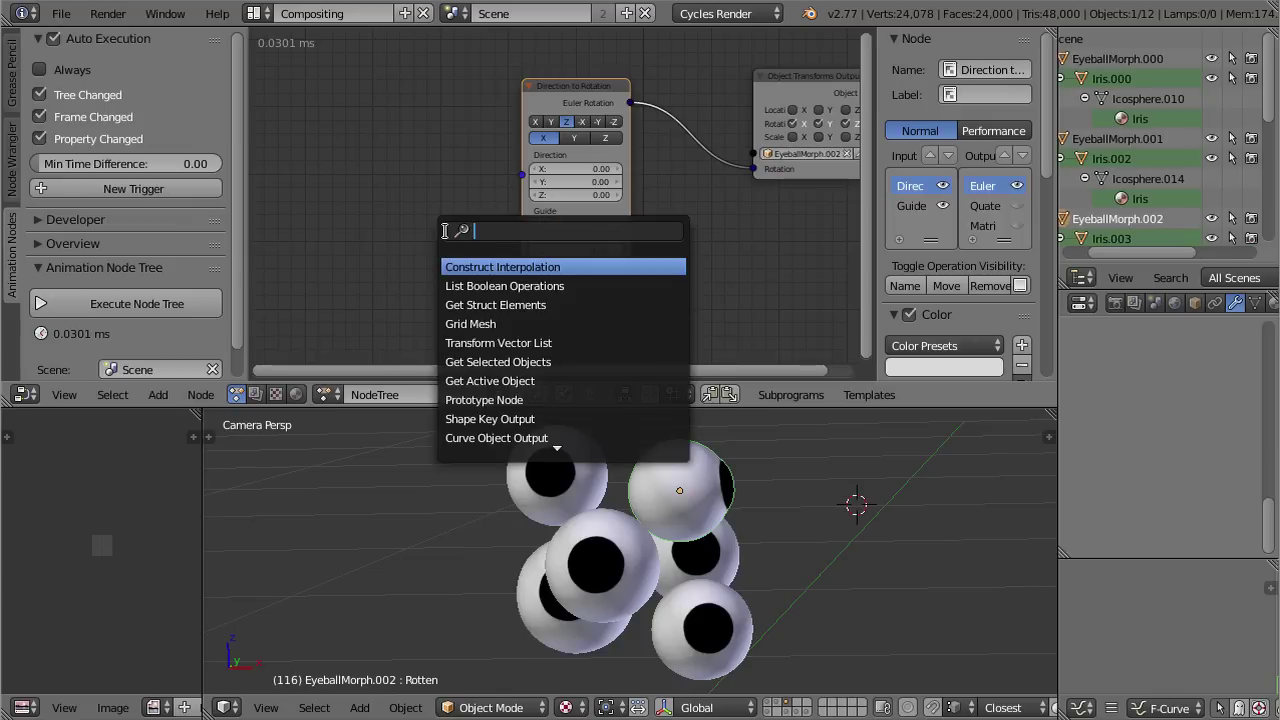
{"action": "type", "text": "wit"}
{"action": "key", "text": "Escape"}
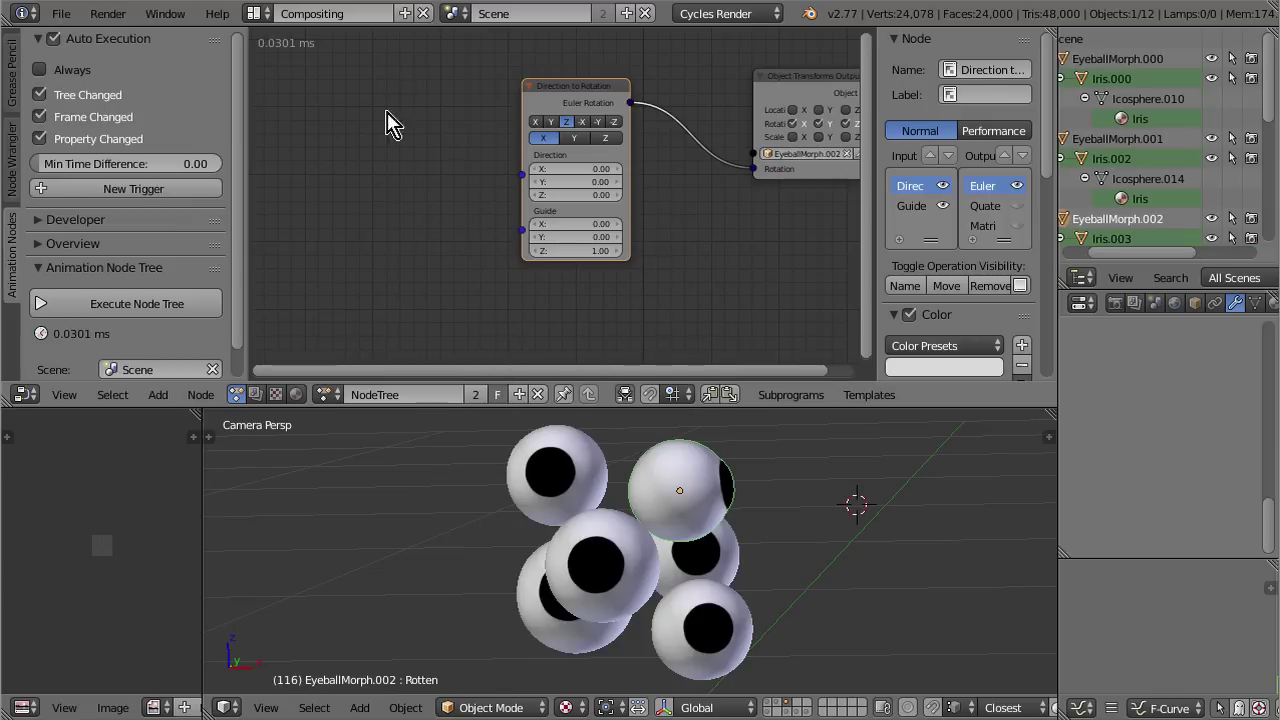
{"action": "scroll", "coordinate": [491, 214], "scroll_direction": "down", "scroll_amount": 1}
{"action": "key", "text": "shift+a"}
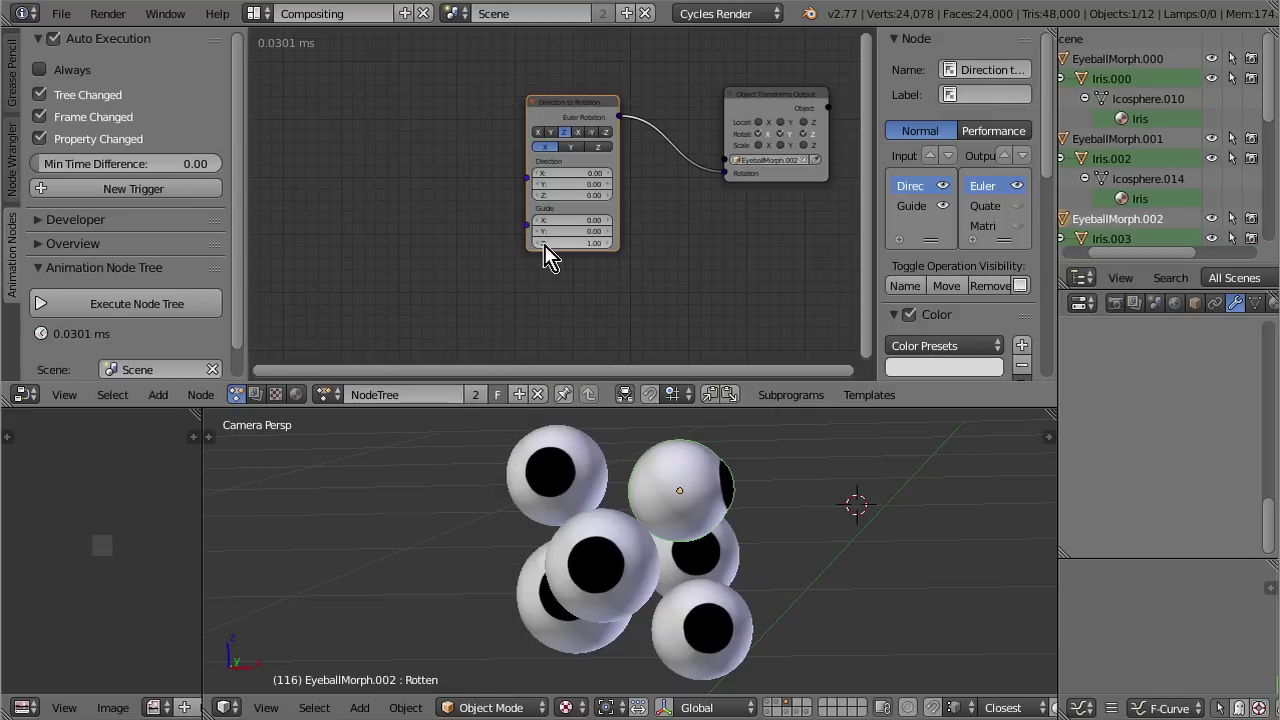
Step: Hide the node editor's properties sidebar to make more room for the nodes
{"action": "scroll", "coordinate": [575, 240], "scroll_direction": "up", "scroll_amount": 1}
{"action": "middle_click_drag", "start_coordinate": [440, 194], "coordinate": [505, 177]}
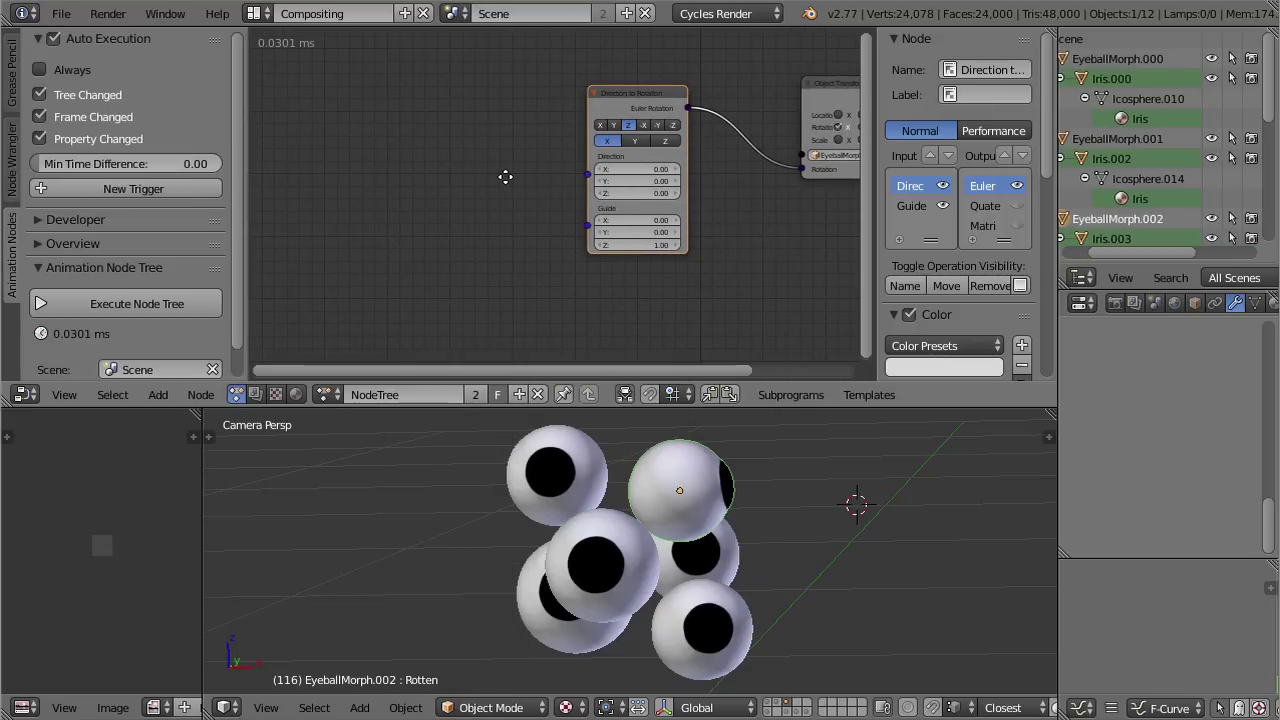
{"action": "key", "text": "n"}
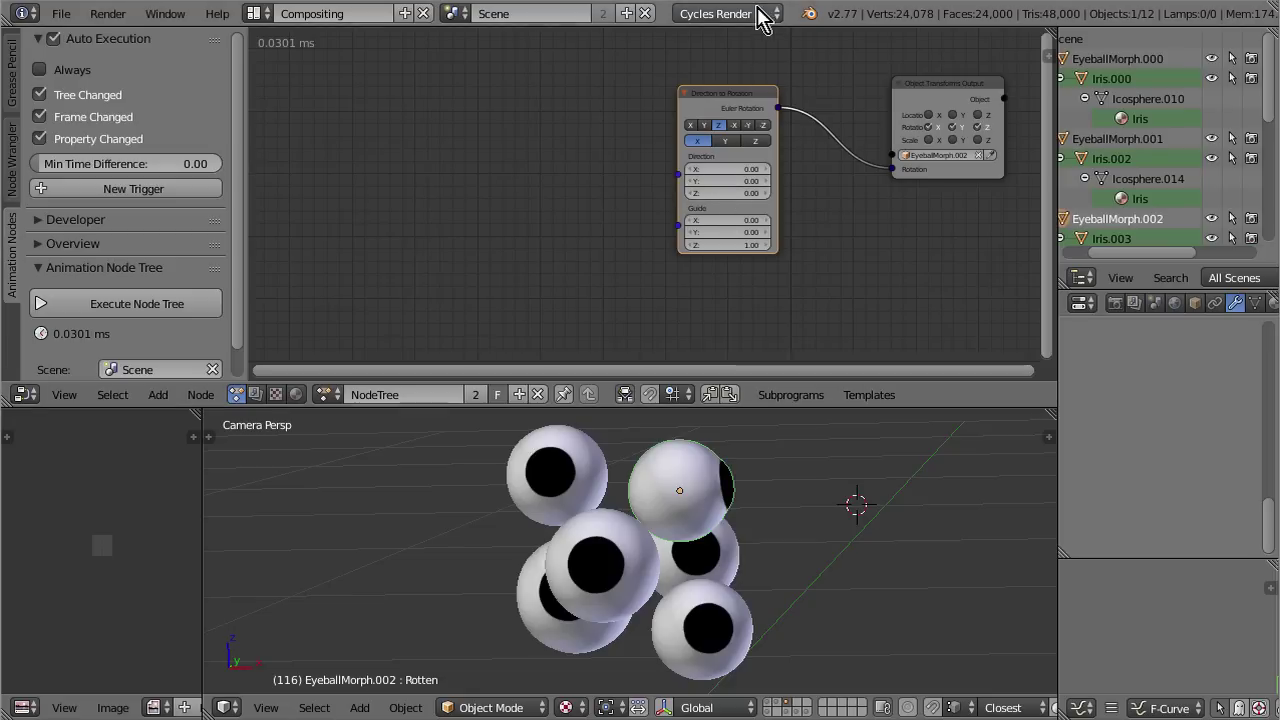
{"action": "scroll", "coordinate": [770, 222], "scroll_direction": "up", "scroll_amount": 1}
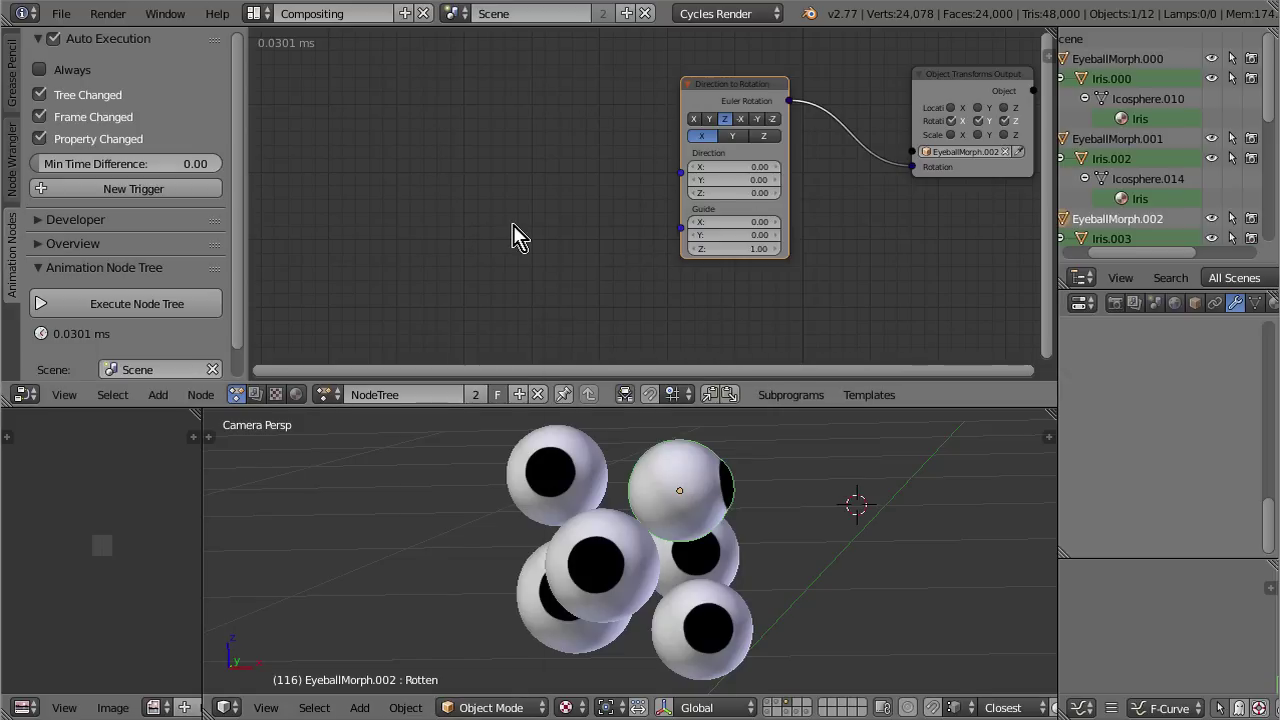
Step: Add an Object Transforms Input node for EyeballMorph.002 to the left of the Direction to Rotation node
{"action": "key", "text": "shift+a"}
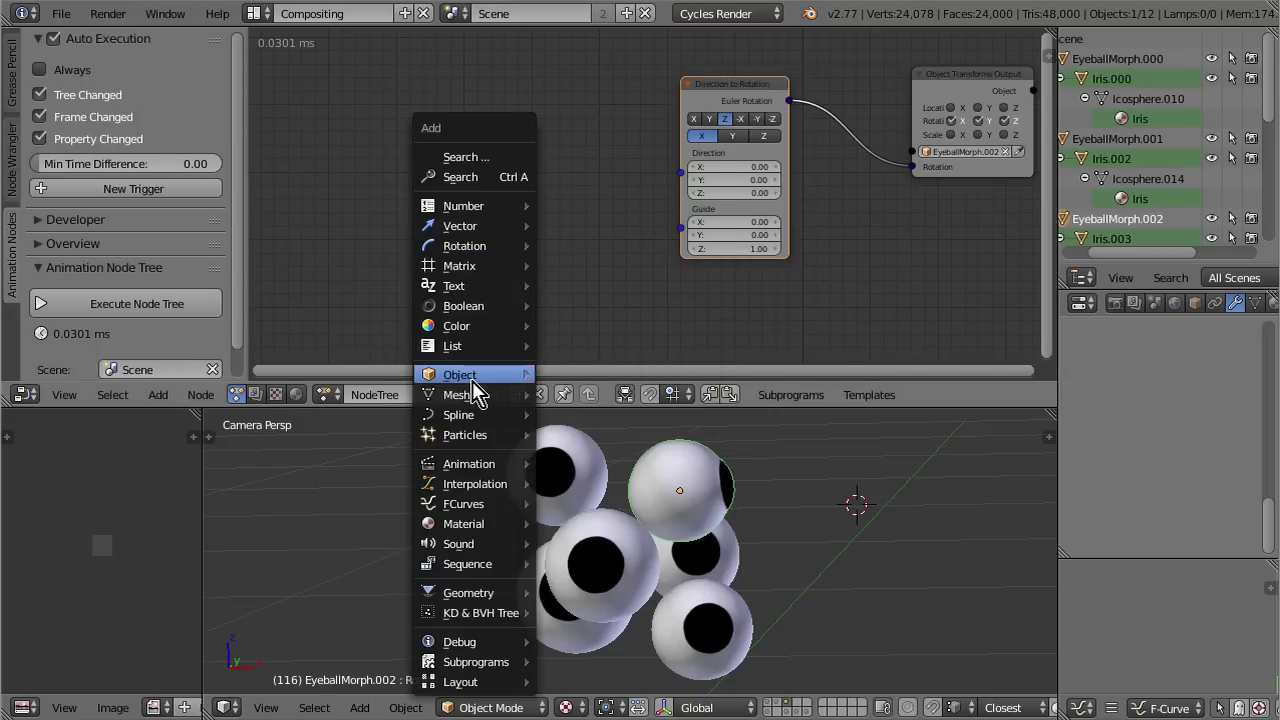
{"action": "mouse_move", "coordinate": [472, 379]}
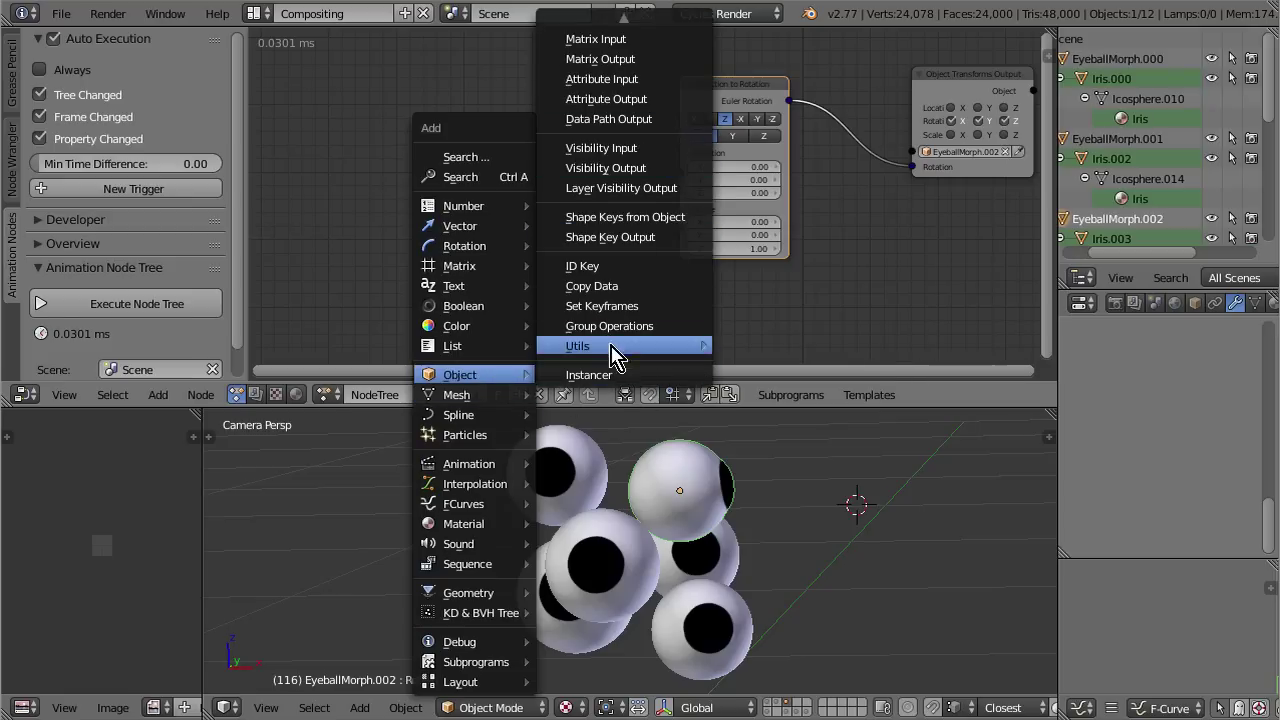
{"action": "scroll", "coordinate": [634, 35], "scroll_direction": "up", "scroll_amount": 3}
{"action": "scroll", "coordinate": [640, 29], "scroll_direction": "down", "scroll_amount": 3}
{"action": "scroll", "coordinate": [628, 202], "scroll_direction": "up", "scroll_amount": 2}
{"action": "scroll", "coordinate": [628, 202], "scroll_direction": "down", "scroll_amount": 5}
{"action": "scroll", "coordinate": [626, 29], "scroll_direction": "up", "scroll_amount": 11}
{"action": "left_click", "coordinate": [639, 99]}
{"action": "left_click", "coordinate": [400, 157]}
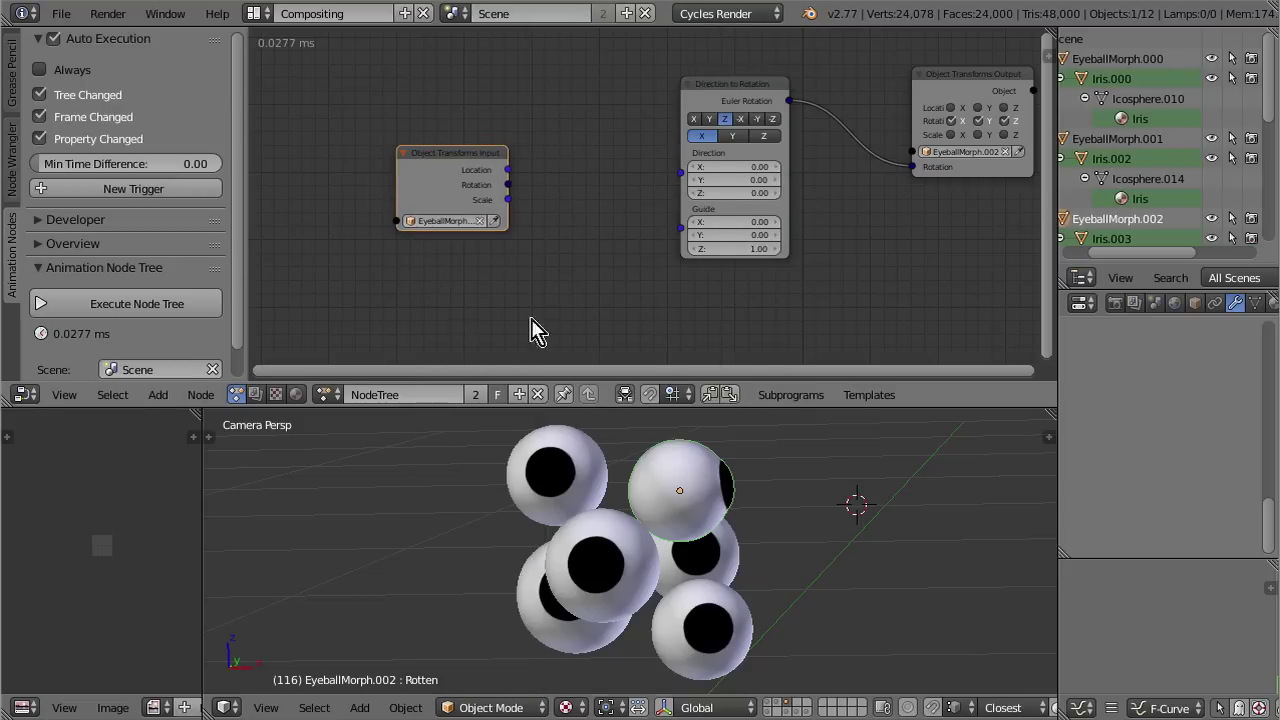
Step: Link the eyeball's Location to the Guide input of Direction to Rotation and move the Object Transforms Input node lower
{"action": "scroll", "coordinate": [420, 288], "scroll_direction": "up", "scroll_amount": 1}
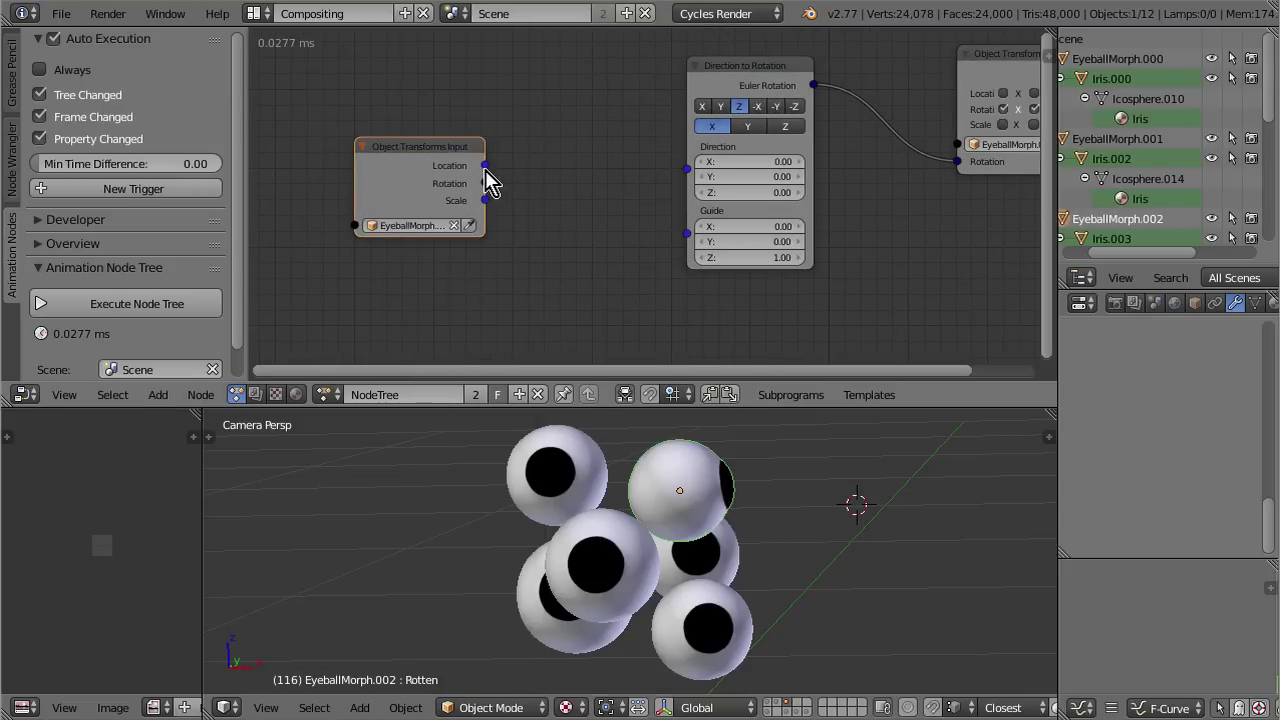
{"action": "left_click_drag", "start_coordinate": [449, 183], "coordinate": [688, 240]}
{"action": "left_click_drag", "start_coordinate": [386, 171], "coordinate": [418, 256]}
Step: Duplicate the Object Transforms Input node for the Camera object and link its Location to the Direction input
{"action": "key", "text": "shift+d"}
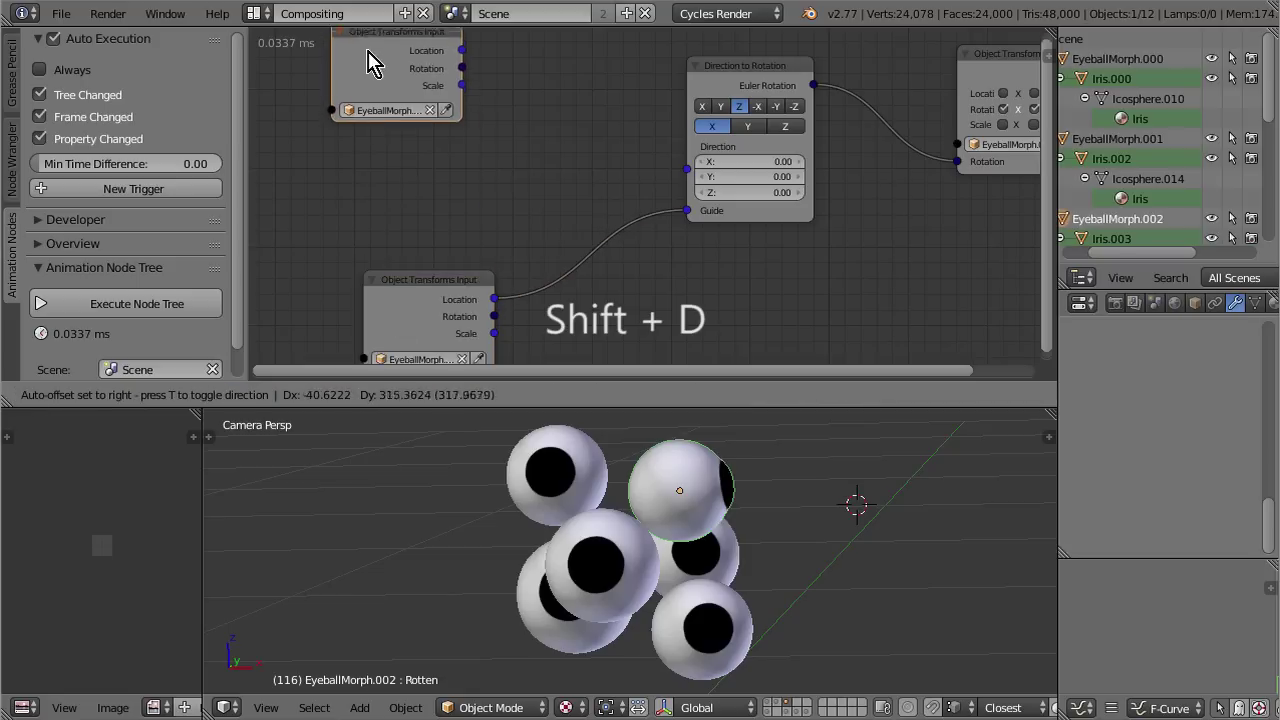
{"action": "left_click", "coordinate": [378, 140]}
{"action": "left_click", "coordinate": [366, 148]}
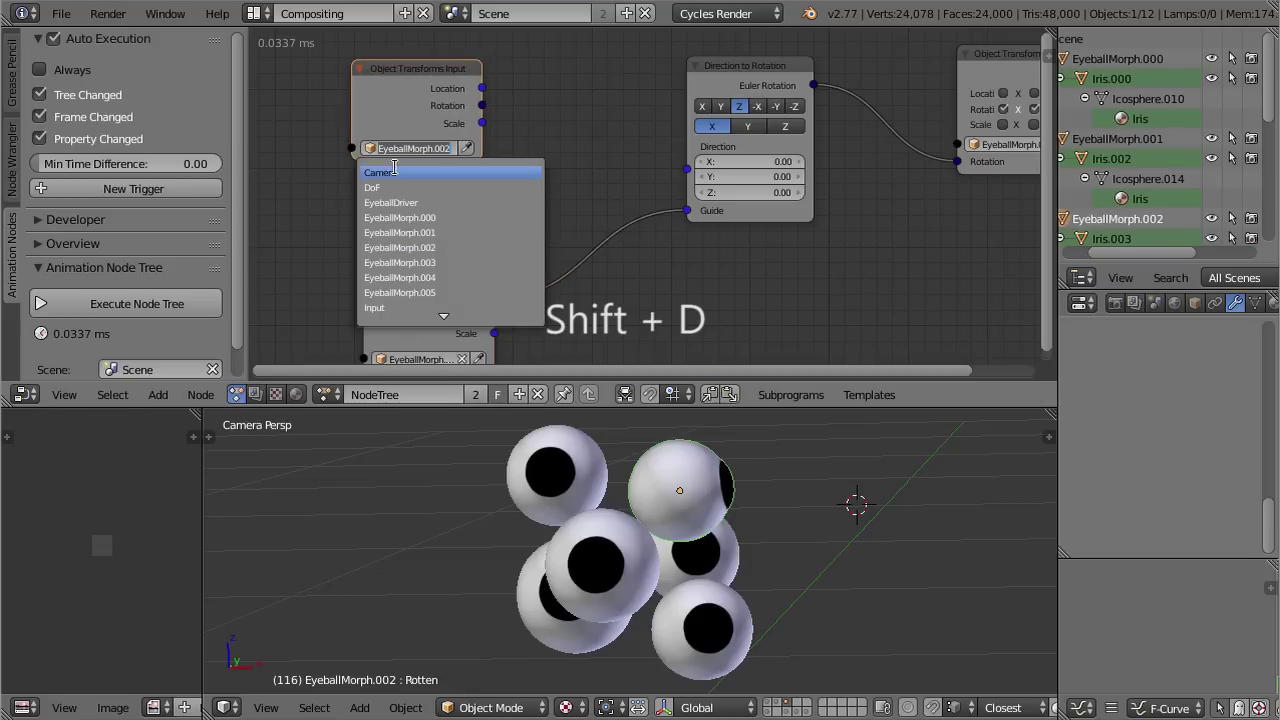
{"action": "left_click", "coordinate": [395, 171]}
{"action": "left_click_drag", "start_coordinate": [482, 89], "coordinate": [690, 155]}
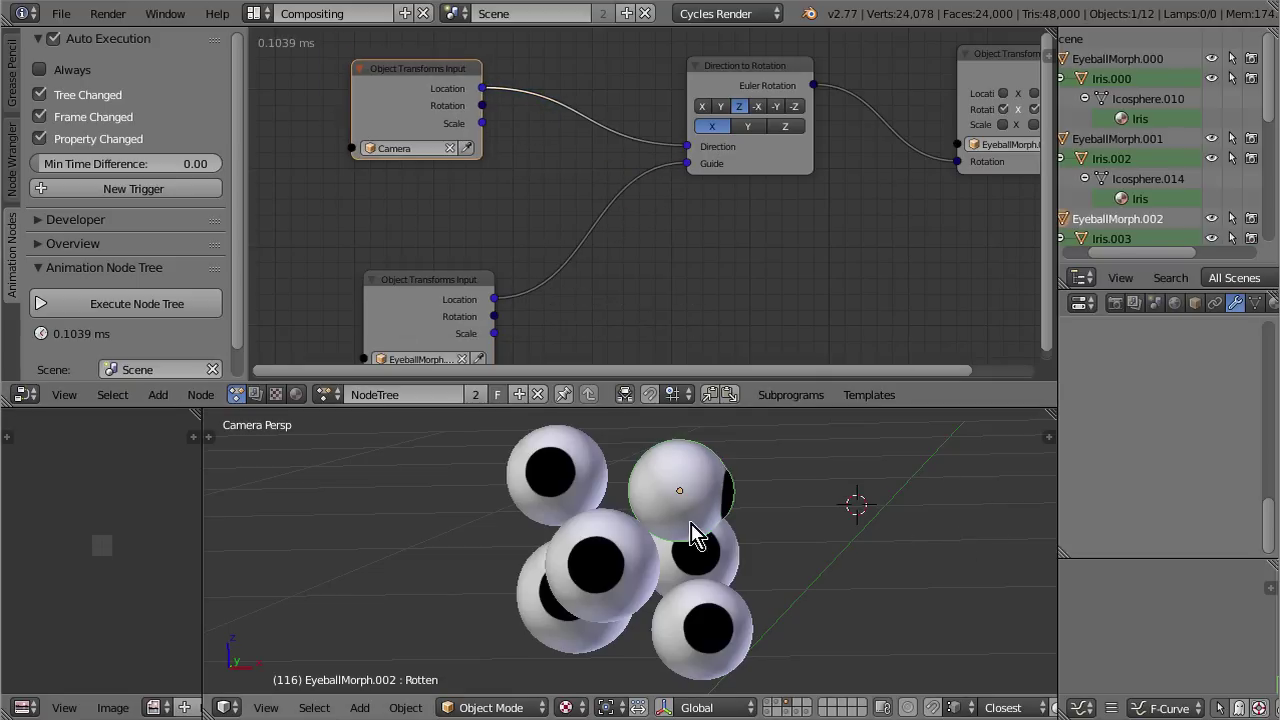
Step: Test the setup by freely rotating the selected eyeball in the viewport and executing the node tree again
{"action": "middle_click_drag", "start_coordinate": [846, 217], "coordinate": [770, 231]}
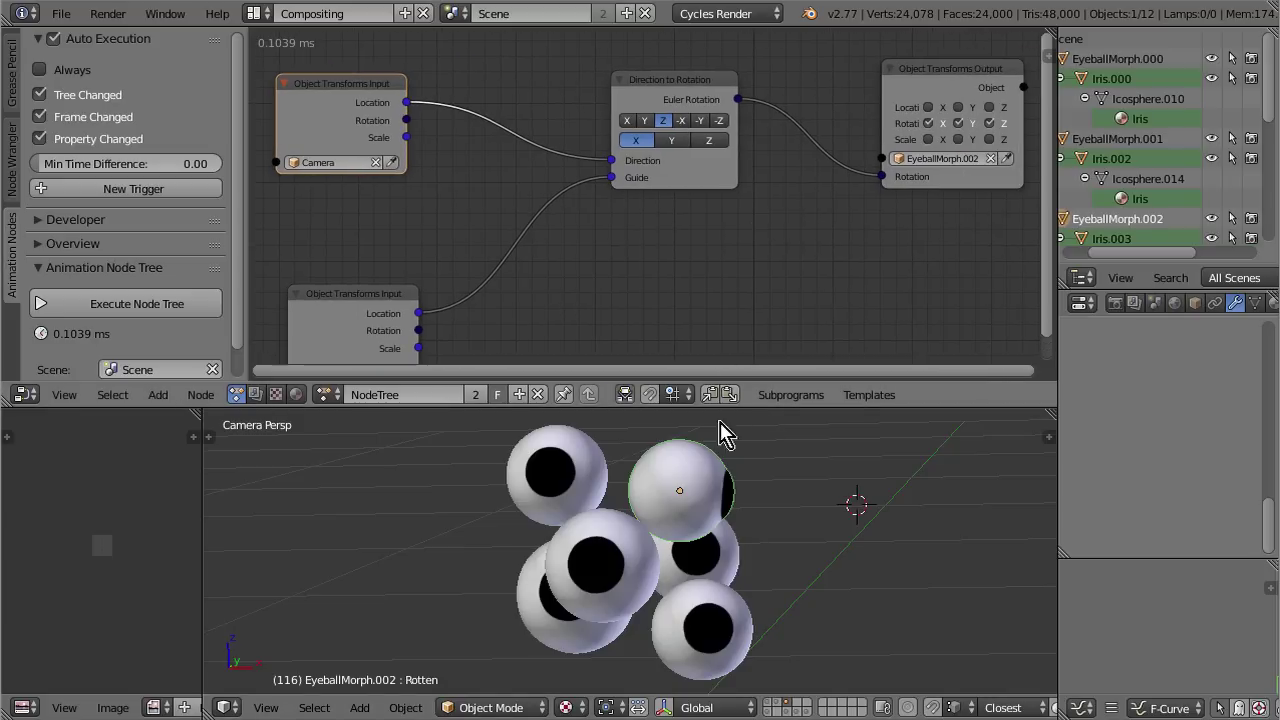
{"action": "key", "text": "r"}
{"action": "key", "text": "Escape"}
{"action": "key", "text": "r"}
{"action": "key", "text": "r"}
{"action": "left_click", "coordinate": [514, 551]}
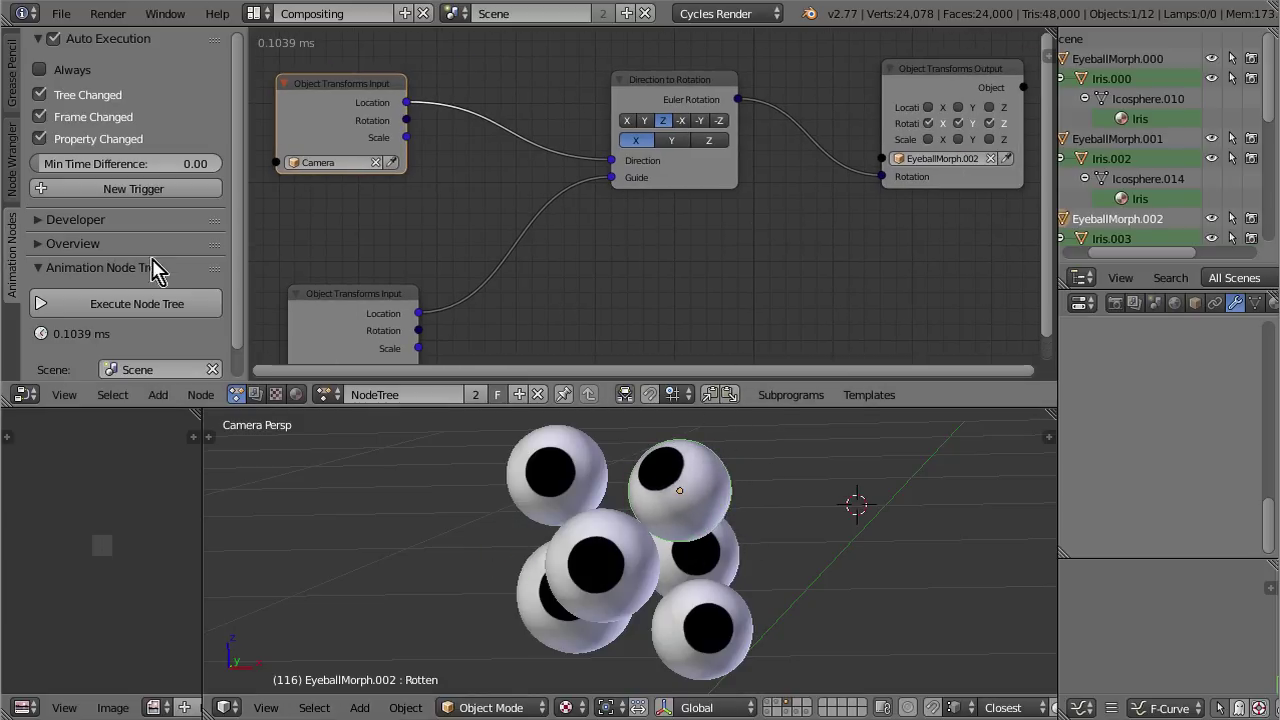
{"action": "left_click", "coordinate": [57, 310]}
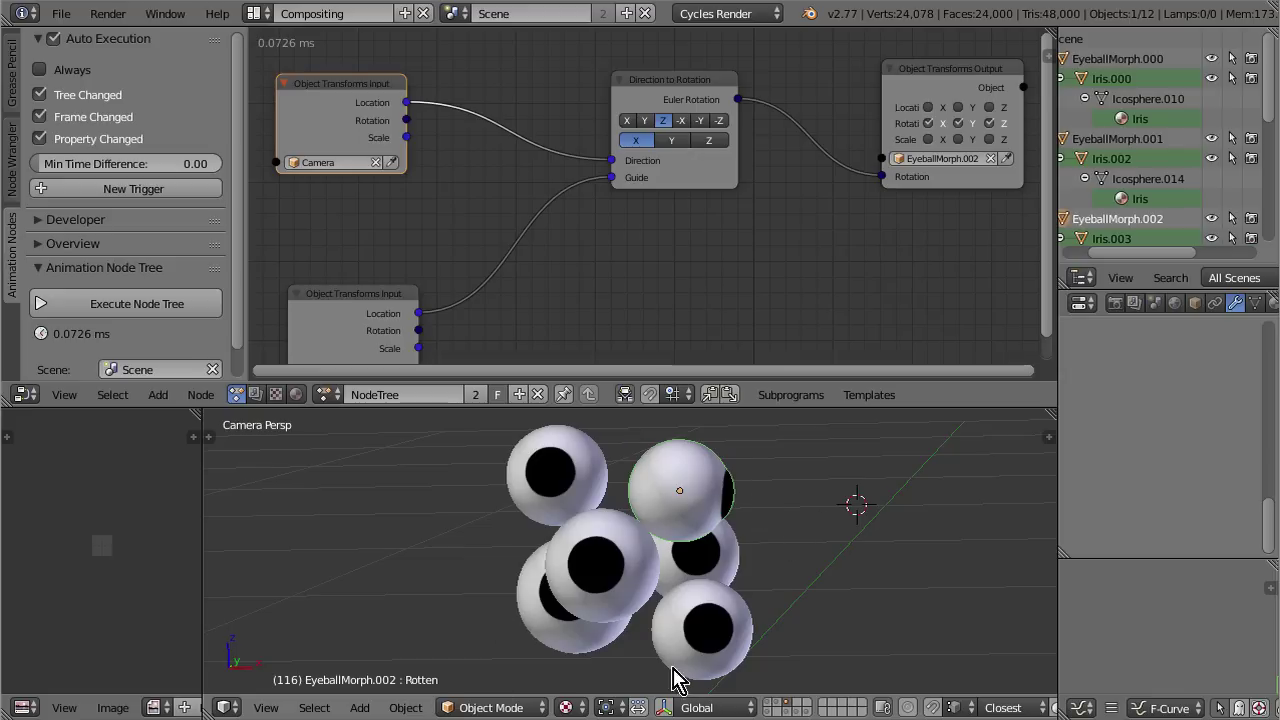
Step: Set the viewport's transform orientation to Local and show the 3D manipulator on the selected eyeball
{"action": "left_click", "coordinate": [710, 707]}
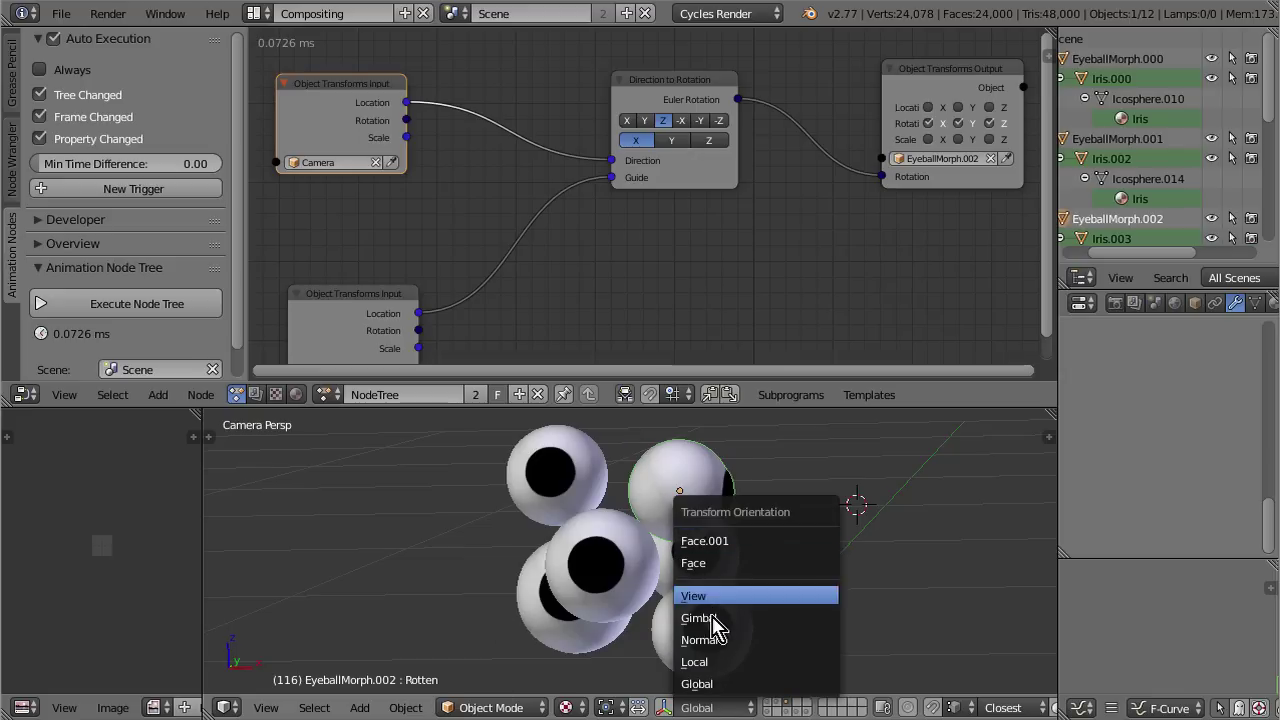
{"action": "left_click", "coordinate": [722, 662]}
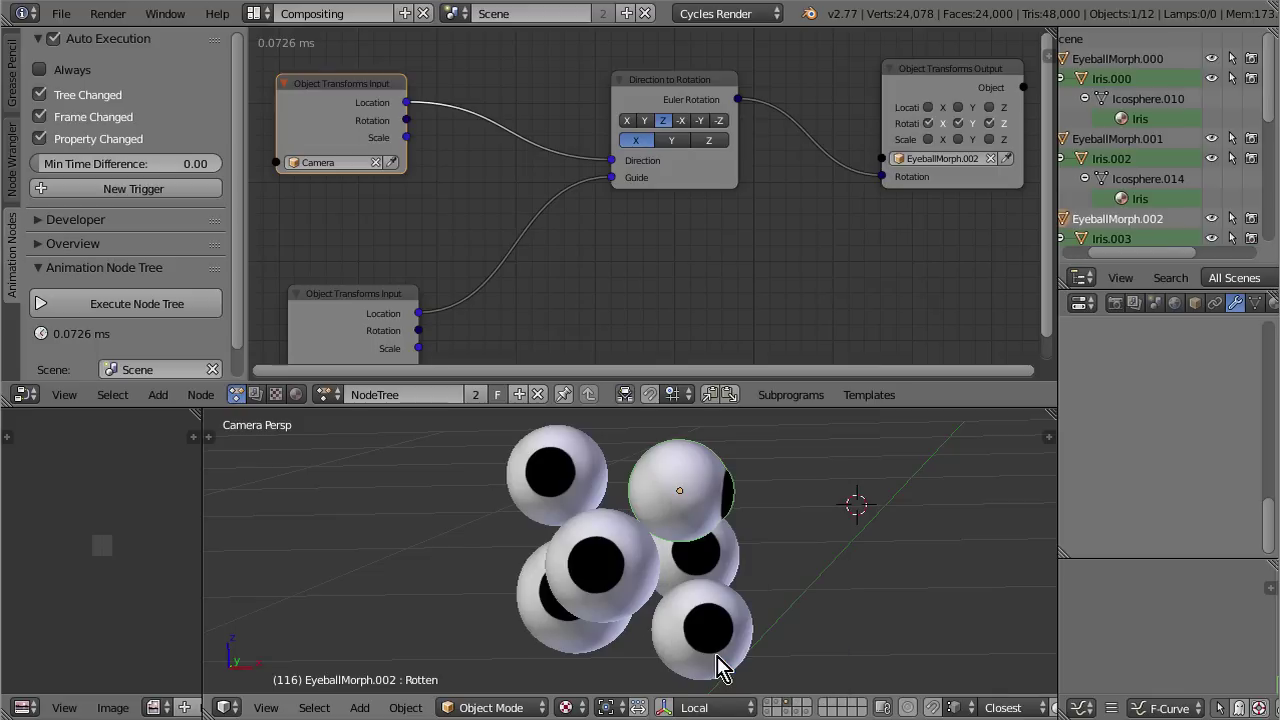
{"action": "key", "text": "ctrl+space"}
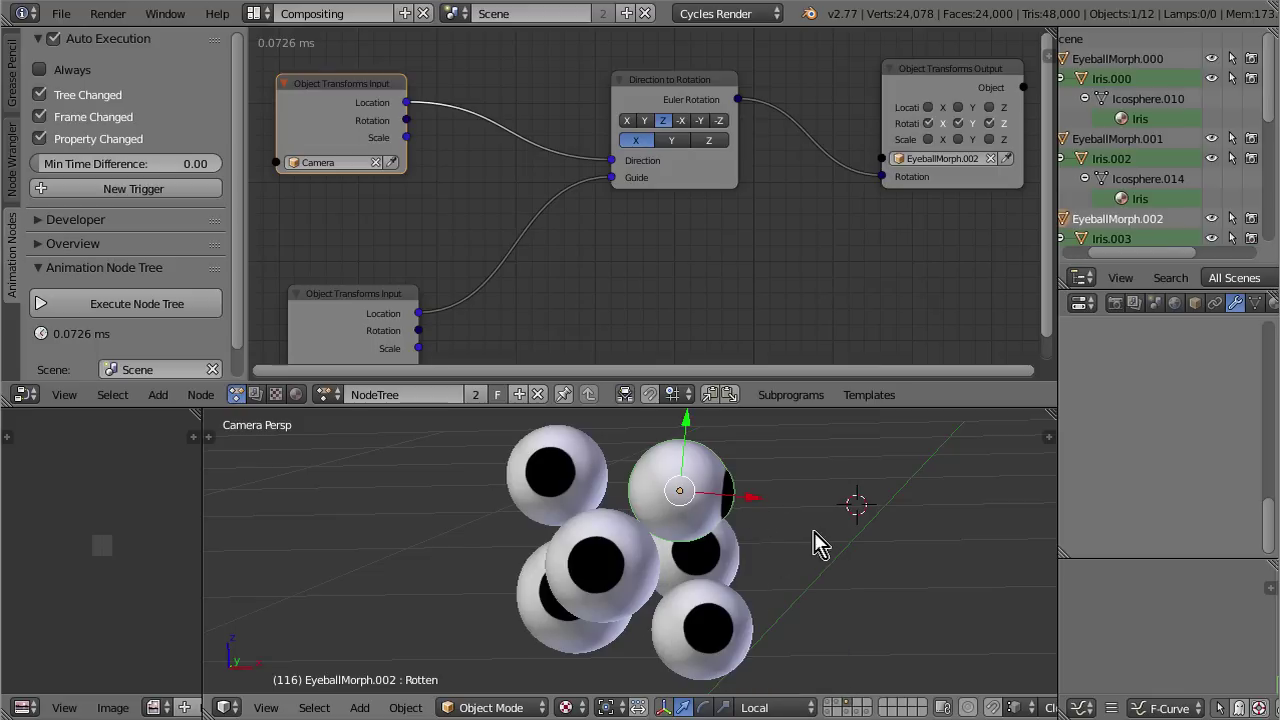
Step: Set the Direction to Rotation node's track axis to X and its guide axis to Z
{"action": "scroll", "coordinate": [727, 172], "scroll_direction": "up", "scroll_amount": 2}
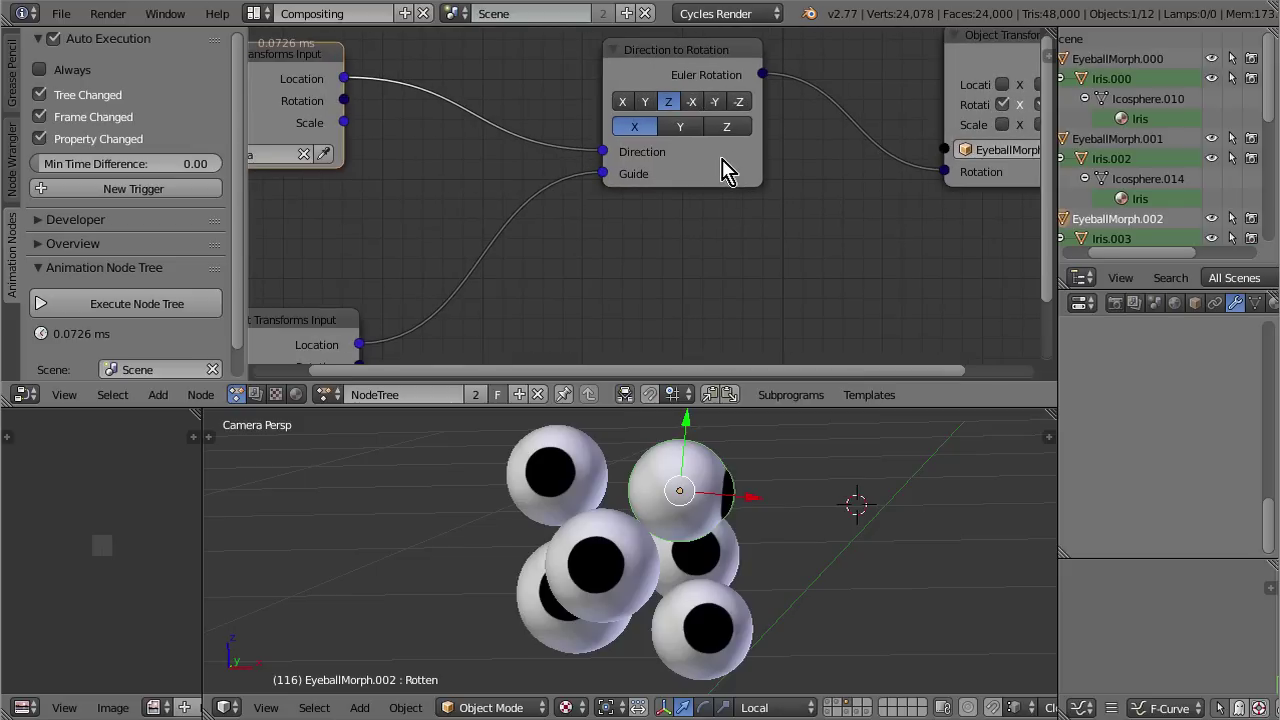
{"action": "scroll", "coordinate": [760, 333], "scroll_direction": "down", "scroll_amount": 1}
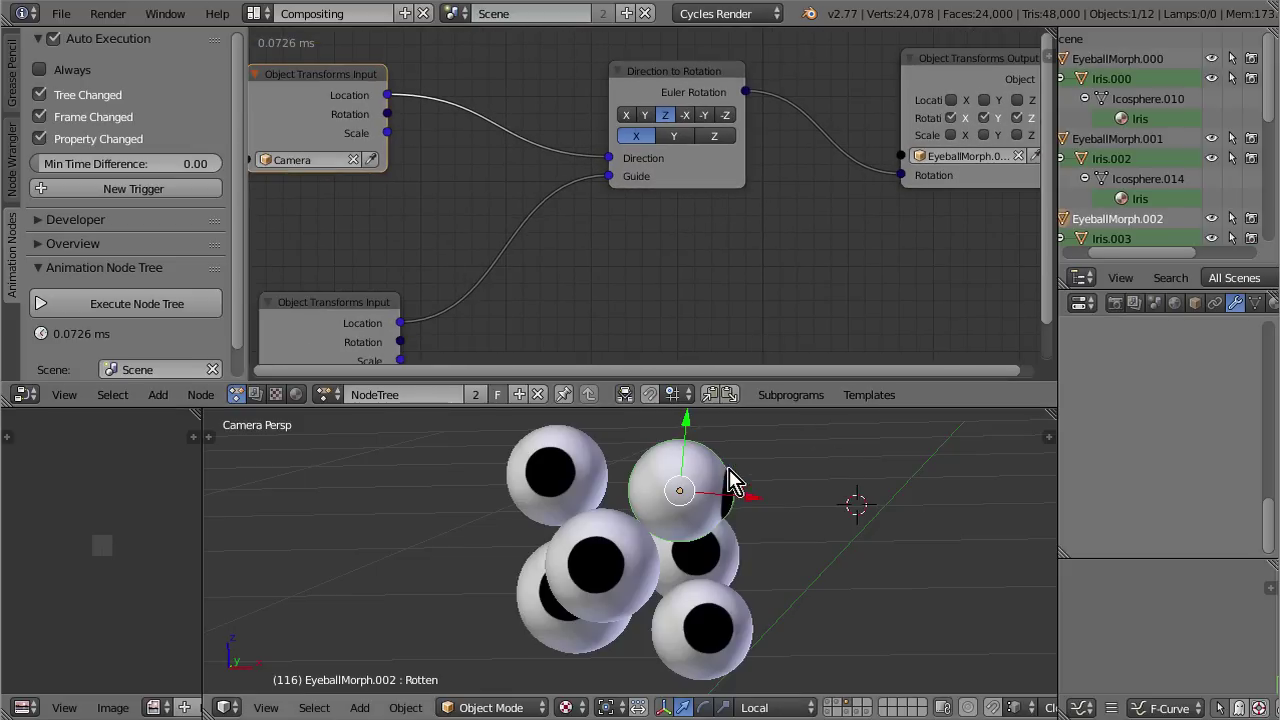
{"action": "left_click", "coordinate": [630, 115]}
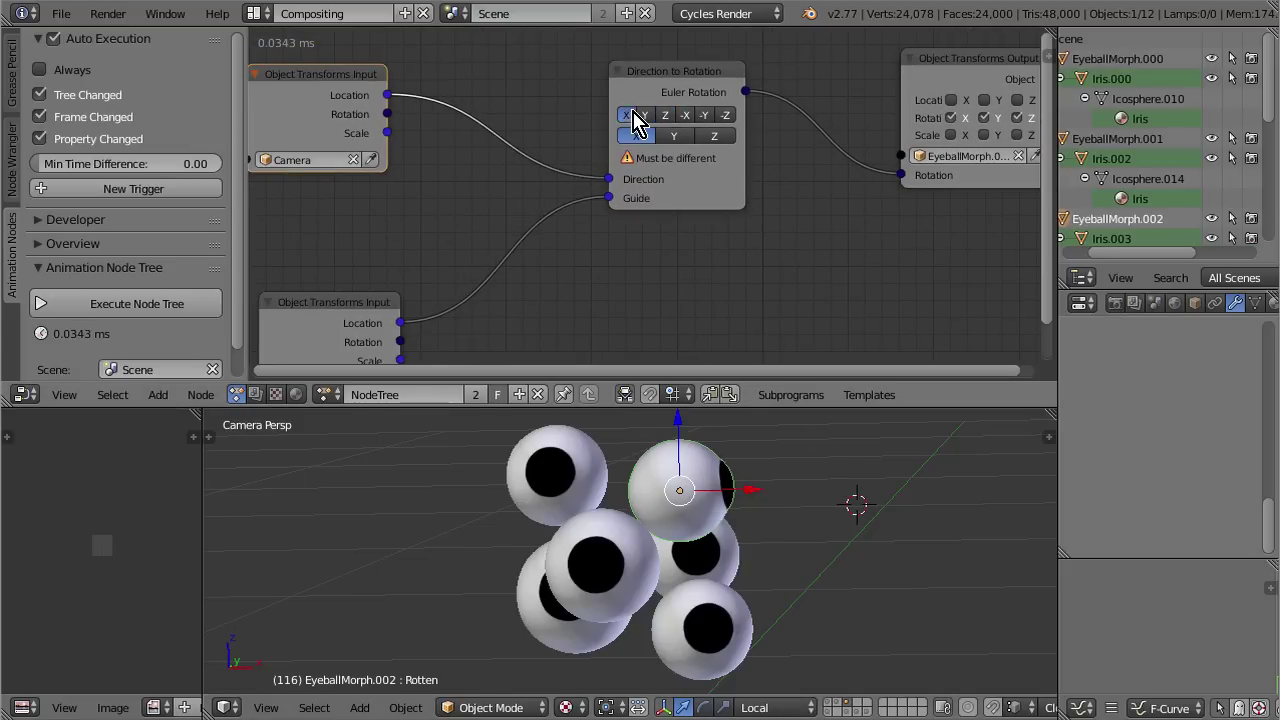
{"action": "left_click", "coordinate": [716, 137]}
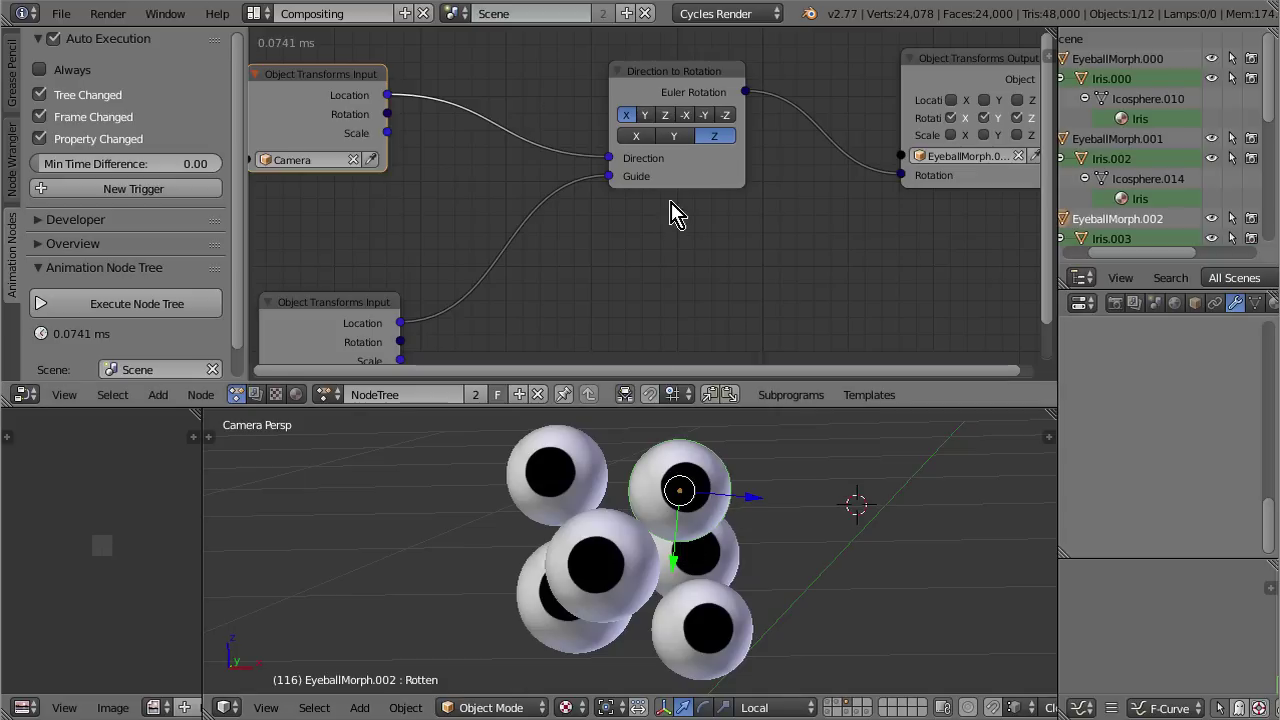
Step: Try X and Y as the guide axis of Direction to Rotation and return it to Z
{"action": "scroll", "coordinate": [677, 210], "scroll_direction": "up", "scroll_amount": 1}
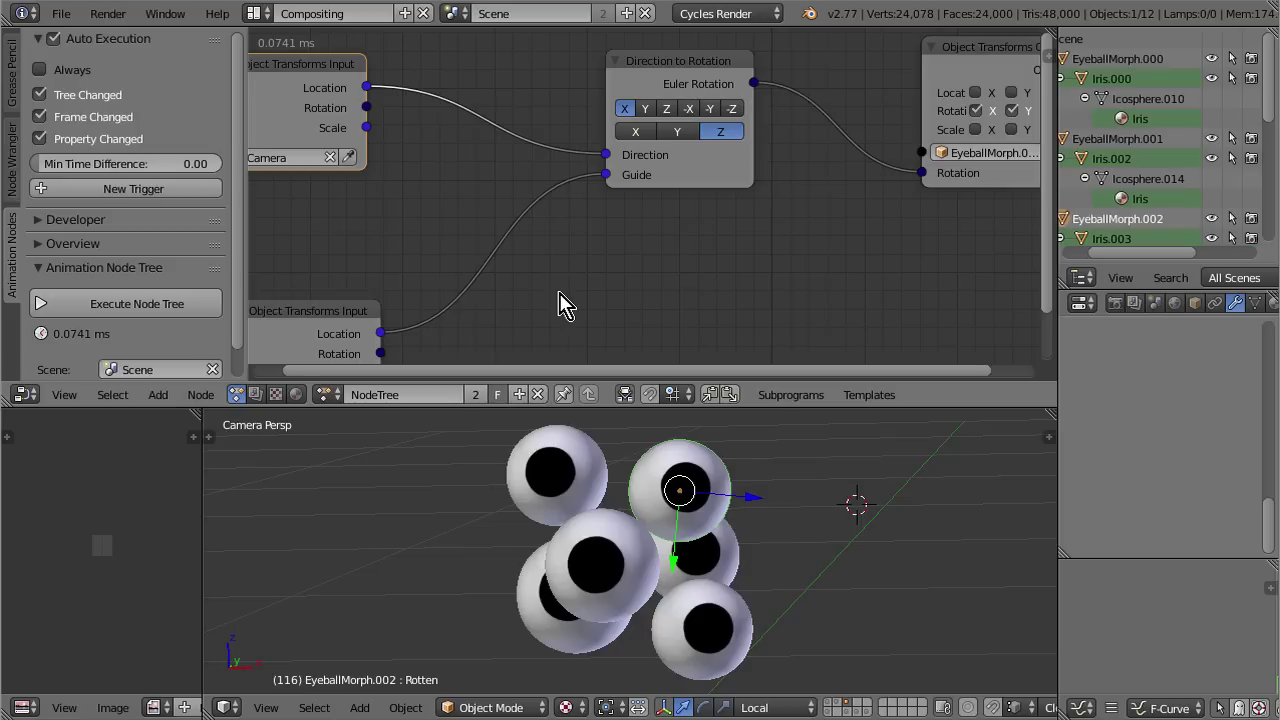
{"action": "scroll", "coordinate": [560, 305], "scroll_direction": "down", "scroll_amount": 2}
{"action": "left_click", "coordinate": [638, 152]}
{"action": "left_click", "coordinate": [666, 152]}
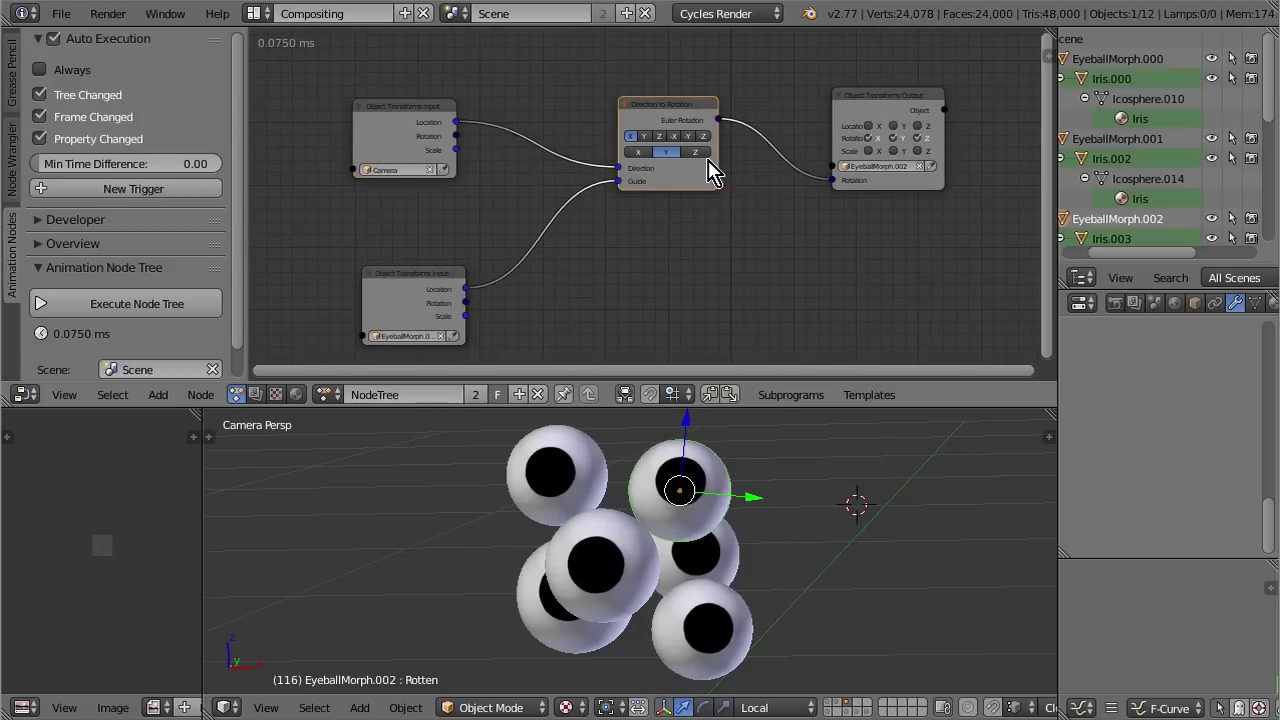
{"action": "left_click", "coordinate": [697, 152]}
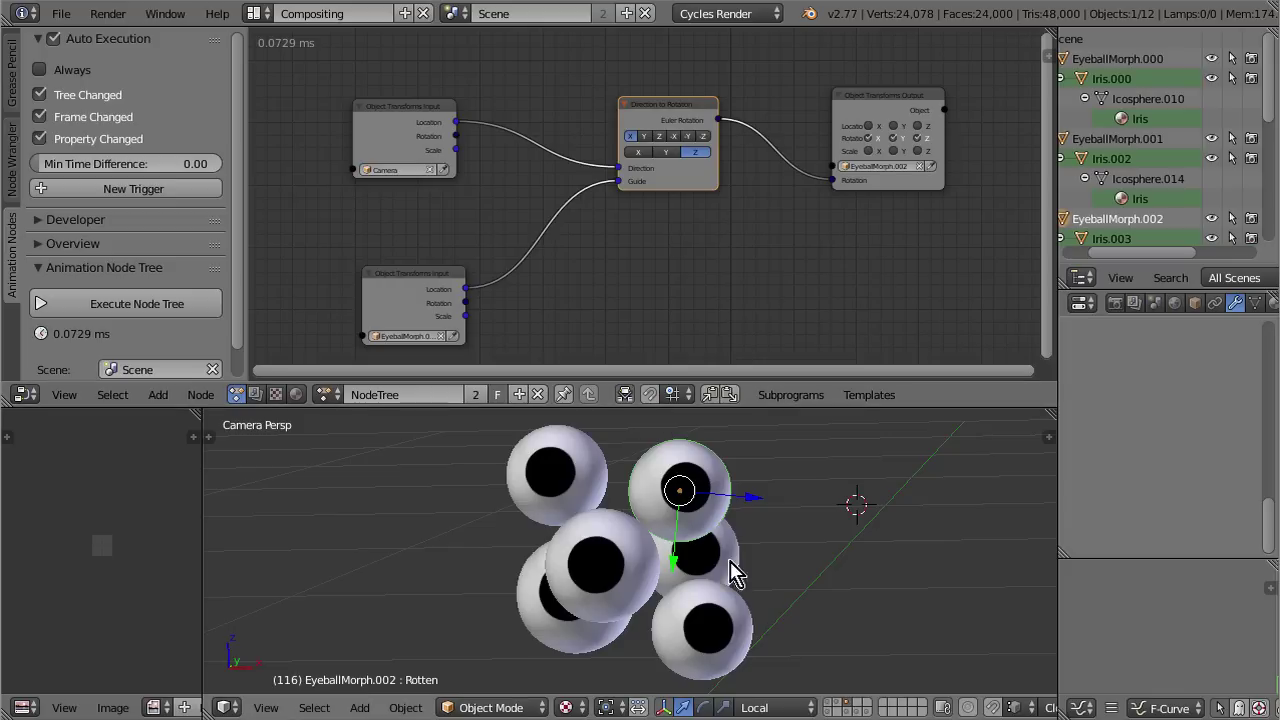
Step: Move the Object Transforms Output node slightly lower and add a Random Euler node below Direction to Rotation
{"action": "scroll", "coordinate": [783, 579], "scroll_direction": "up", "scroll_amount": 1}
{"action": "scroll", "coordinate": [783, 590], "scroll_direction": "down", "scroll_amount": 1}
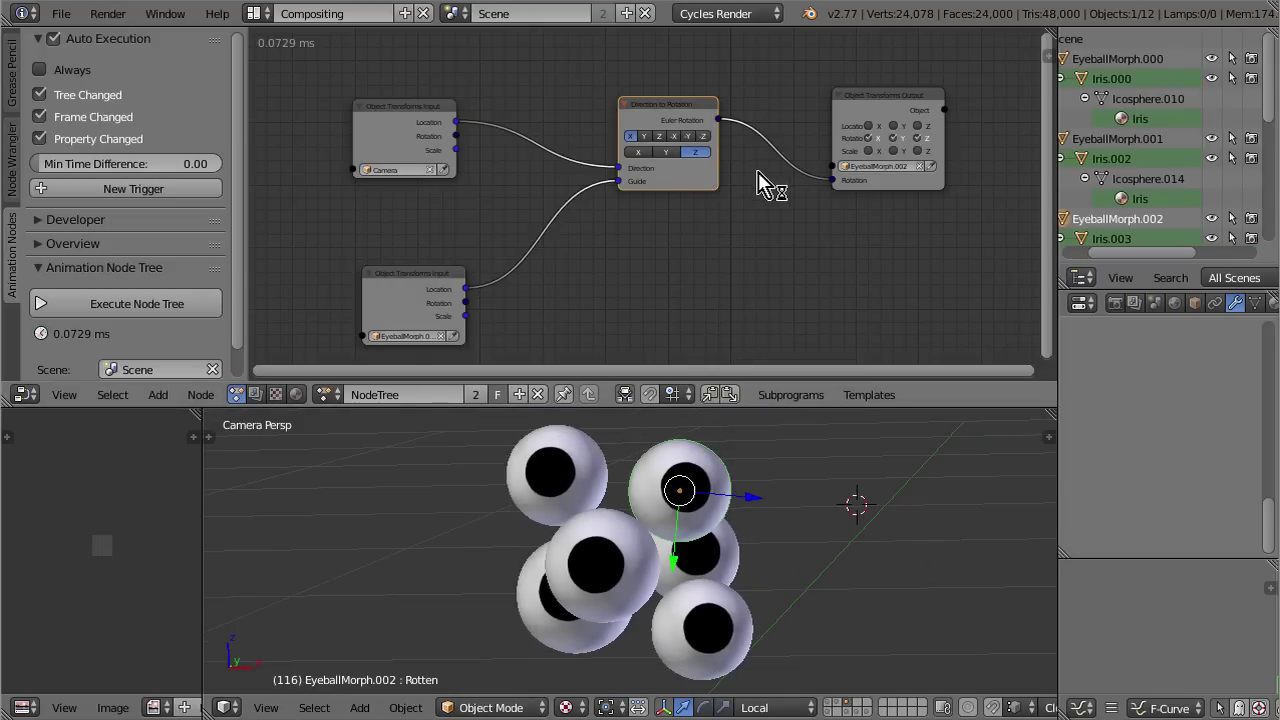
{"action": "scroll", "coordinate": [526, 203], "scroll_direction": "up", "scroll_amount": 1}
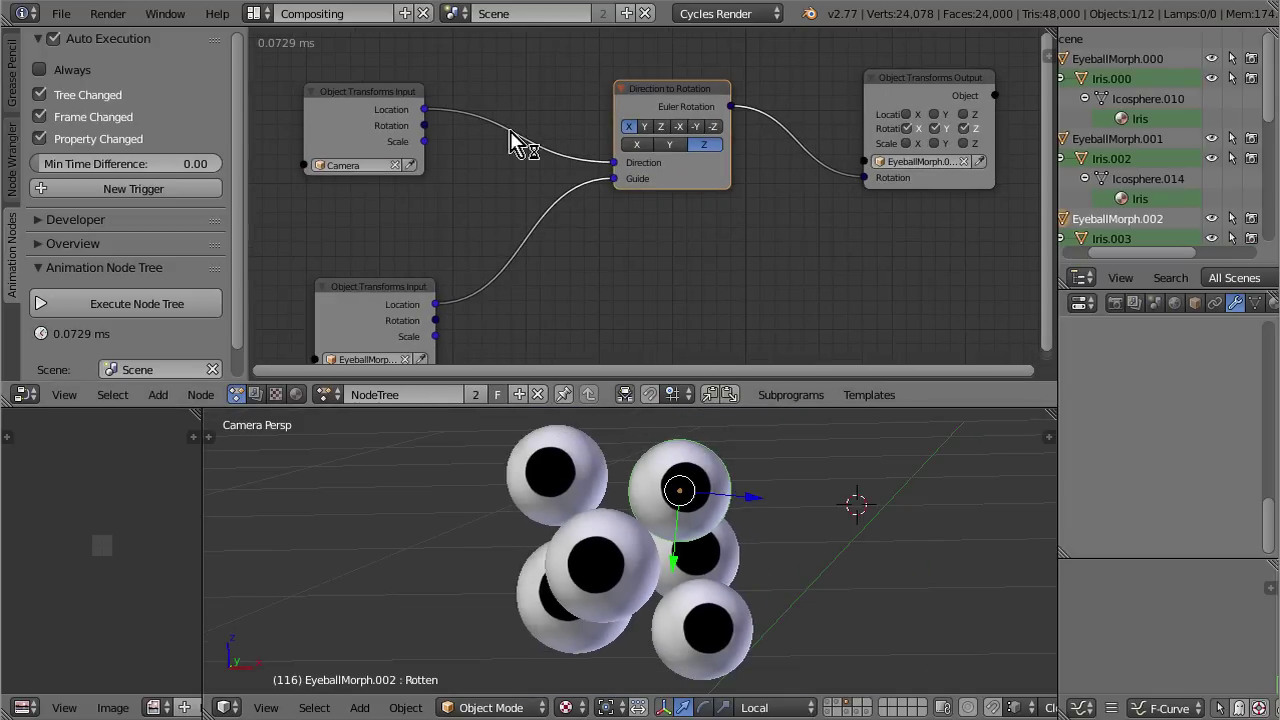
{"action": "scroll", "coordinate": [644, 222], "scroll_direction": "down", "scroll_amount": 1}
{"action": "left_click_drag", "start_coordinate": [855, 120], "coordinate": [848, 155]}
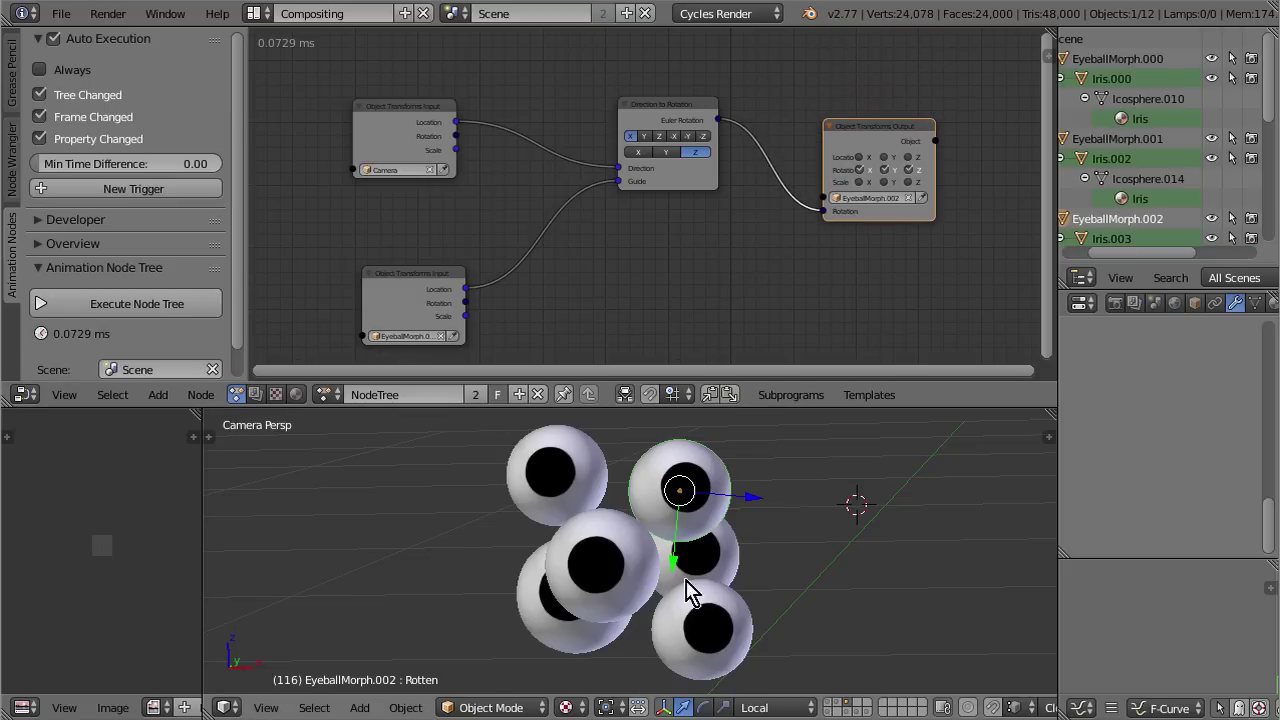
{"action": "middle_click_drag", "start_coordinate": [738, 252], "coordinate": [646, 170]}
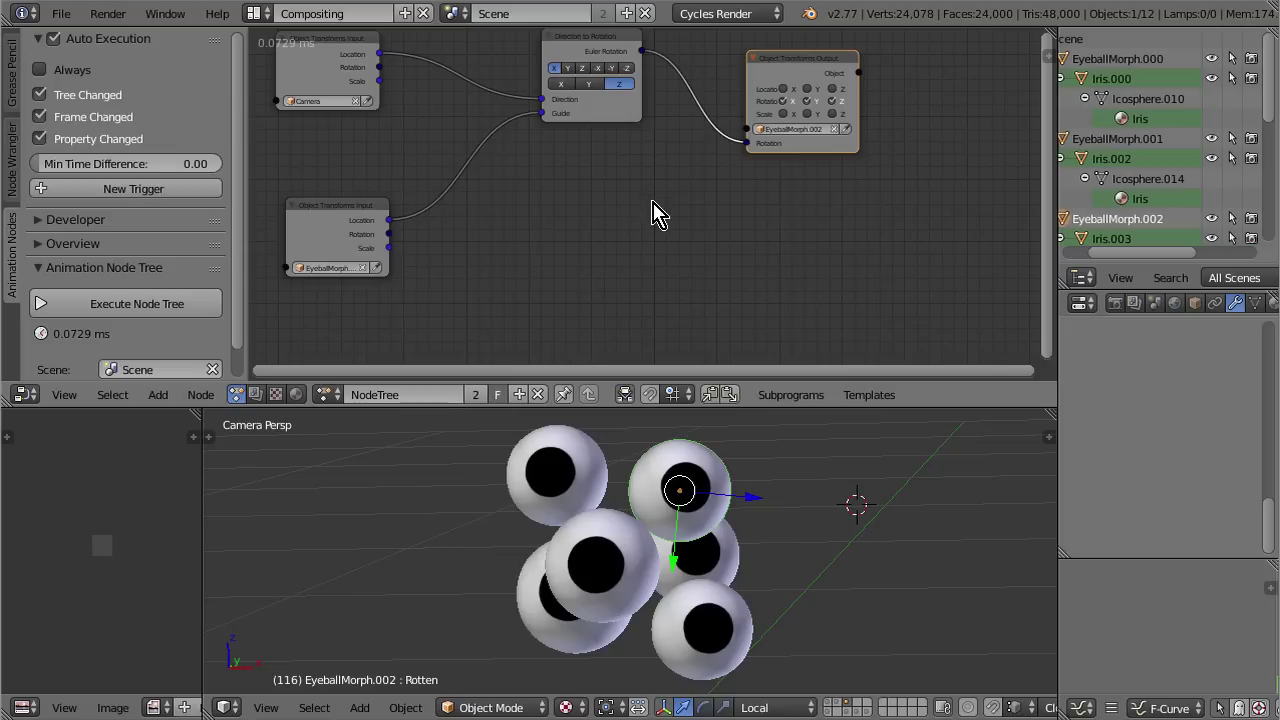
{"action": "key", "text": "shift+a"}
{"action": "mouse_move", "coordinate": [590, 142]}
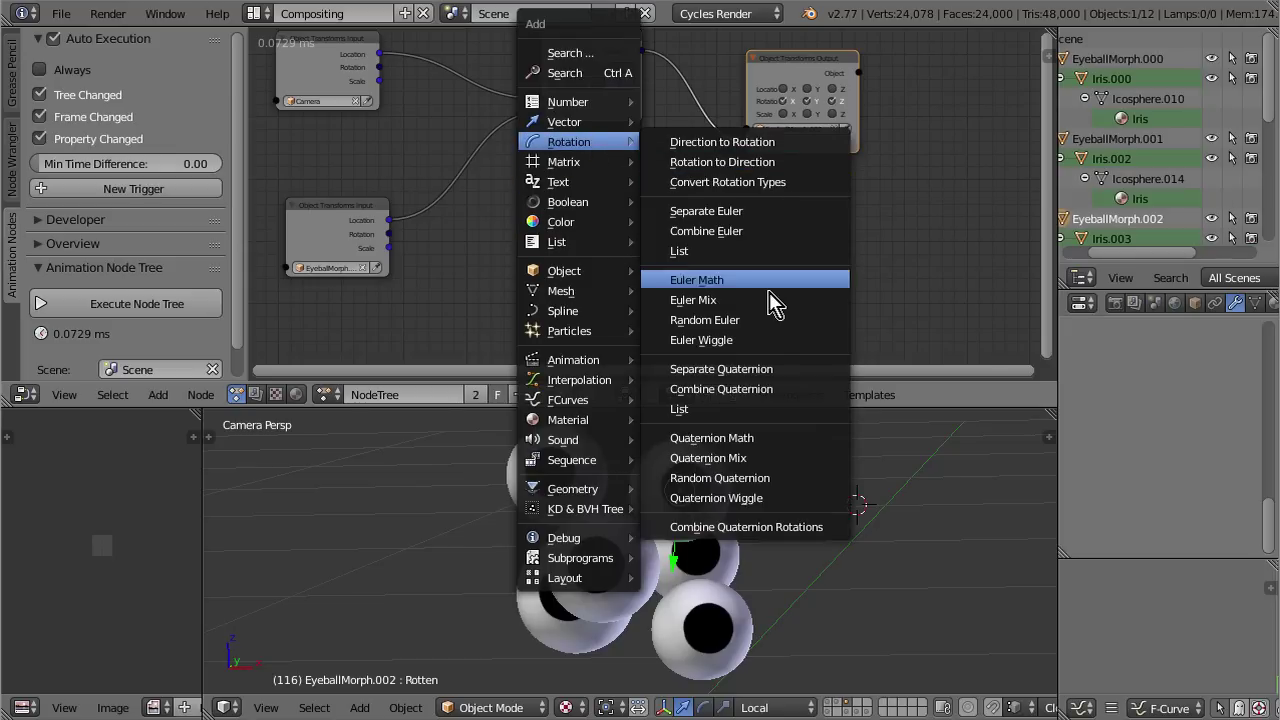
{"action": "left_click", "coordinate": [770, 322]}
{"action": "left_click", "coordinate": [563, 234]}
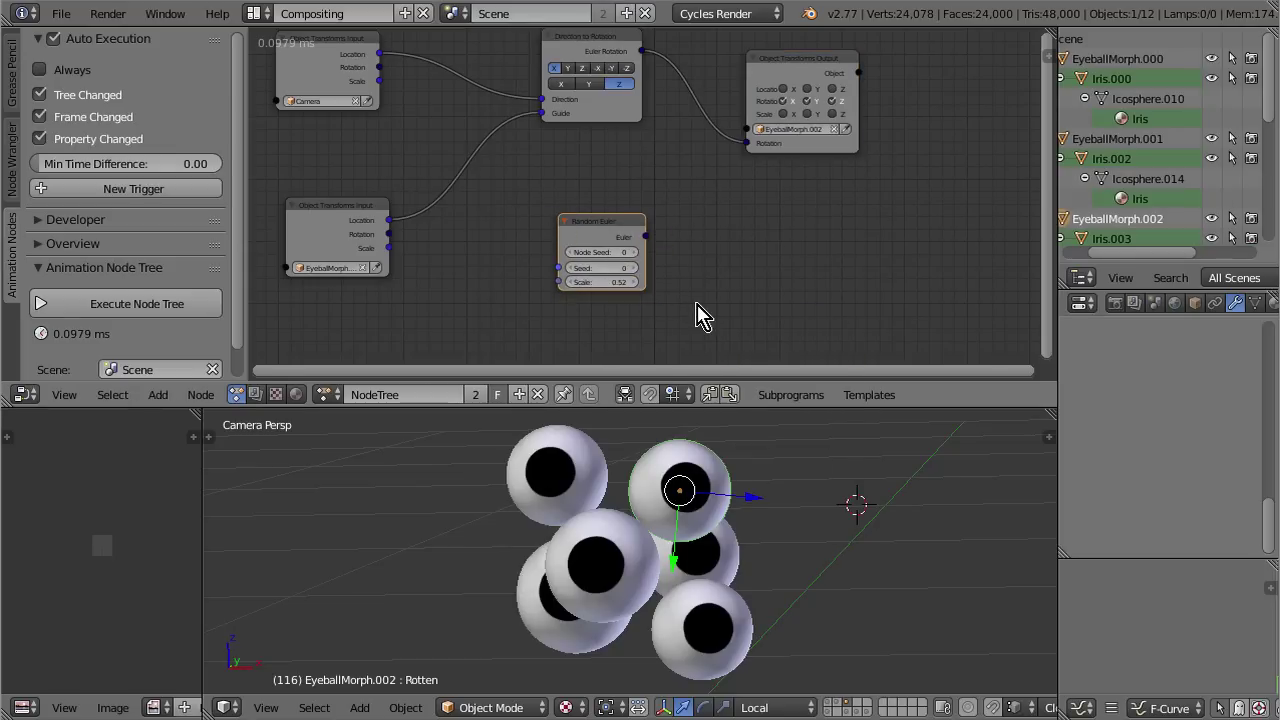
Step: Link Random Euler's Euler output to the Rotation input of Object Transforms Output and set its Scale to 6.28
{"action": "scroll", "coordinate": [700, 315], "scroll_direction": "up", "scroll_amount": 2}
{"action": "left_click_drag", "start_coordinate": [647, 247], "coordinate": [781, 132]}
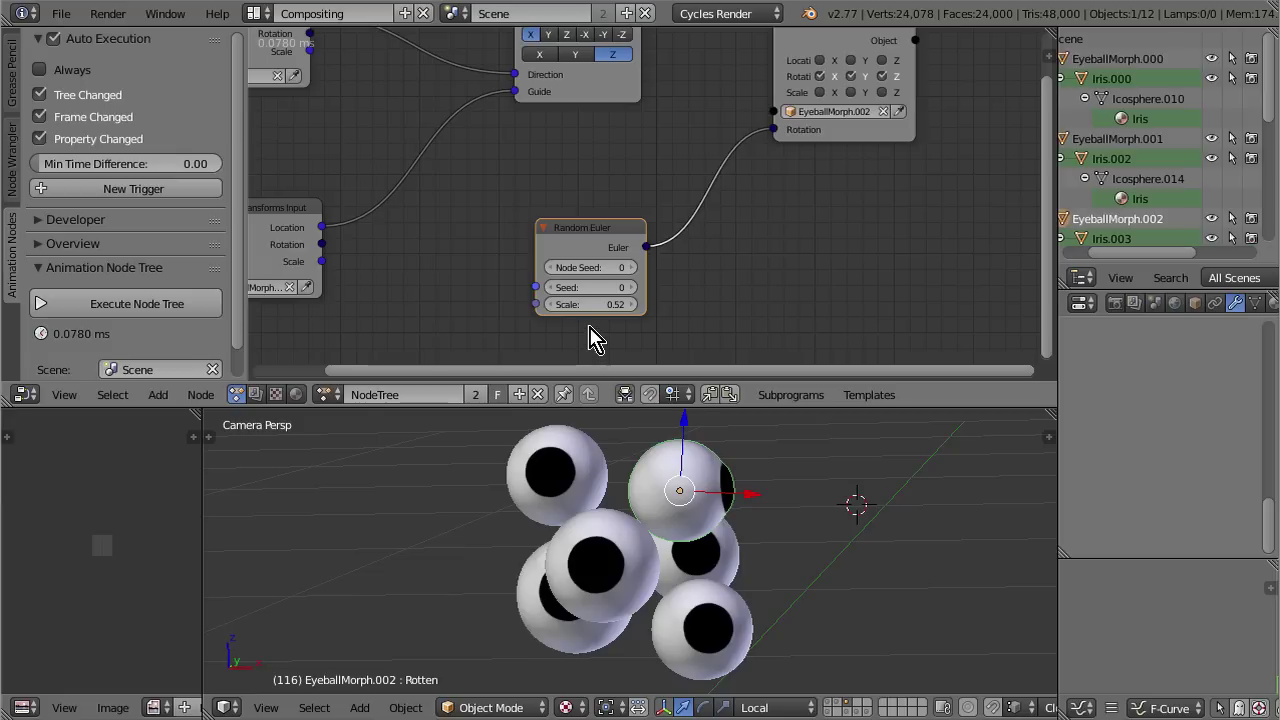
{"action": "left_click_drag", "start_coordinate": [586, 310], "coordinate": [661, 352]}
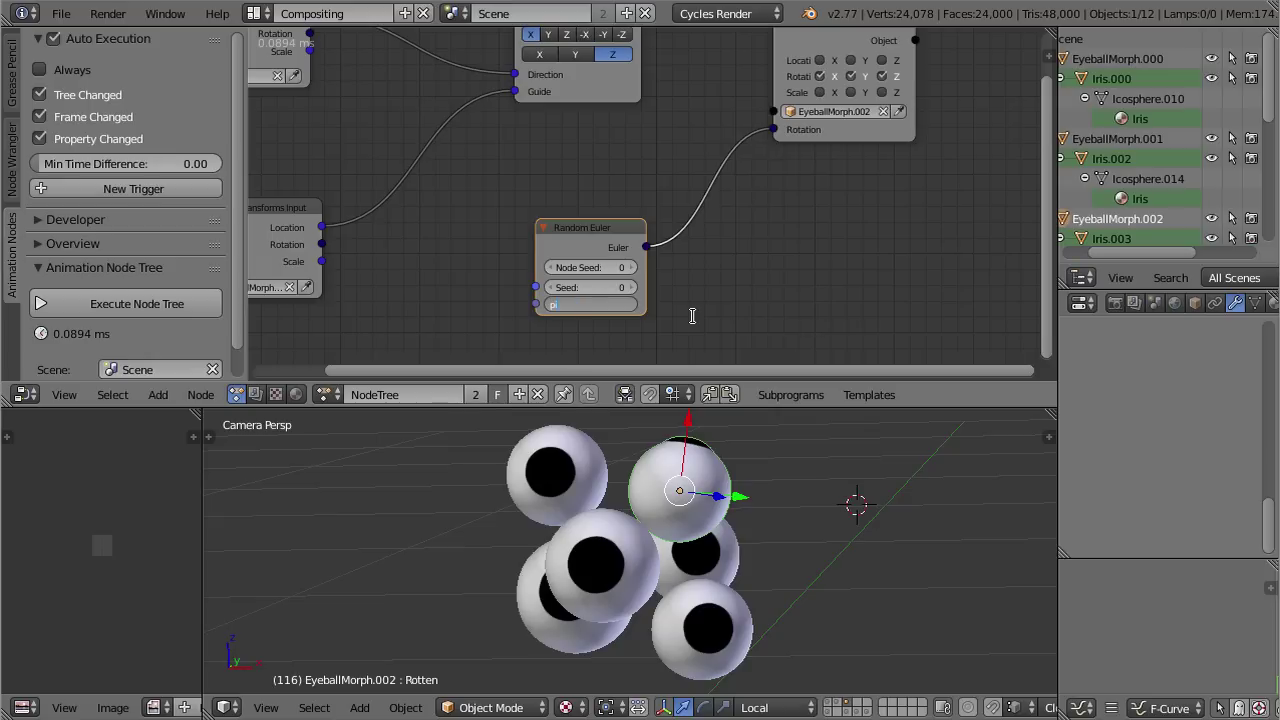
{"action": "key", "text": "Return"}
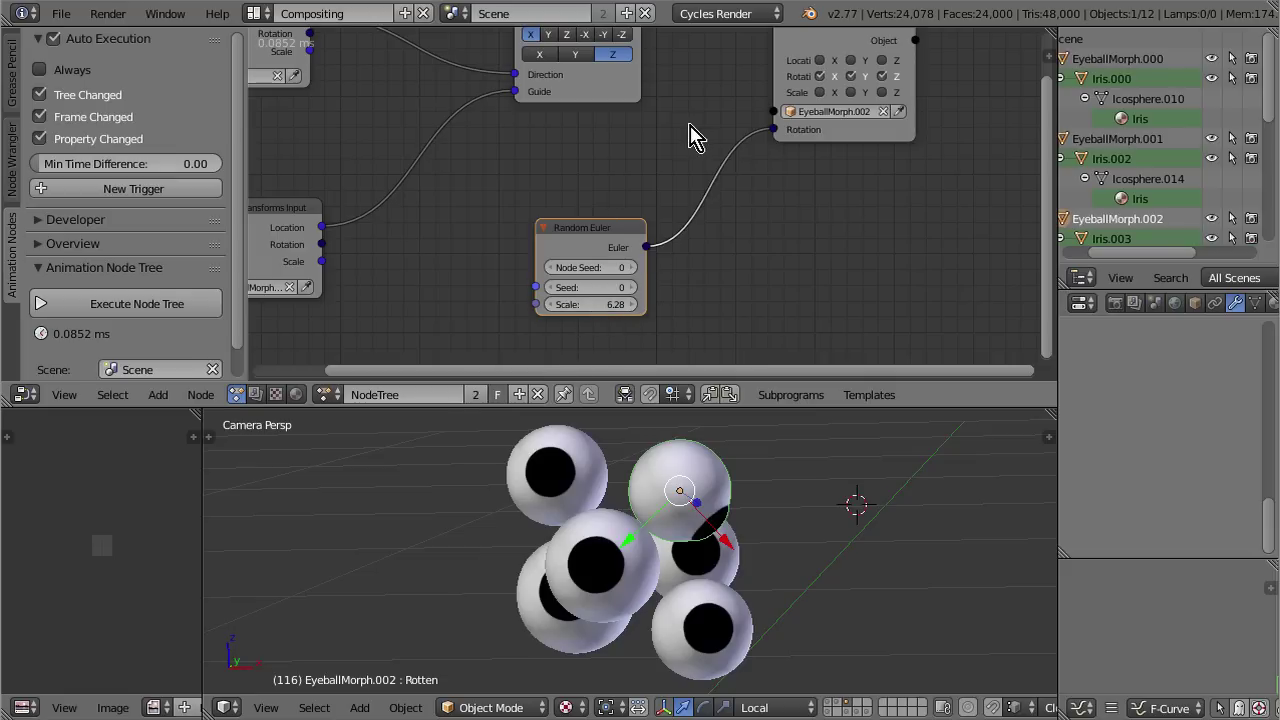
Step: Move the Random Euler node up close beneath Direction to Rotation and widen it slightly
{"action": "scroll", "coordinate": [689, 170], "scroll_direction": "down", "scroll_amount": 2}
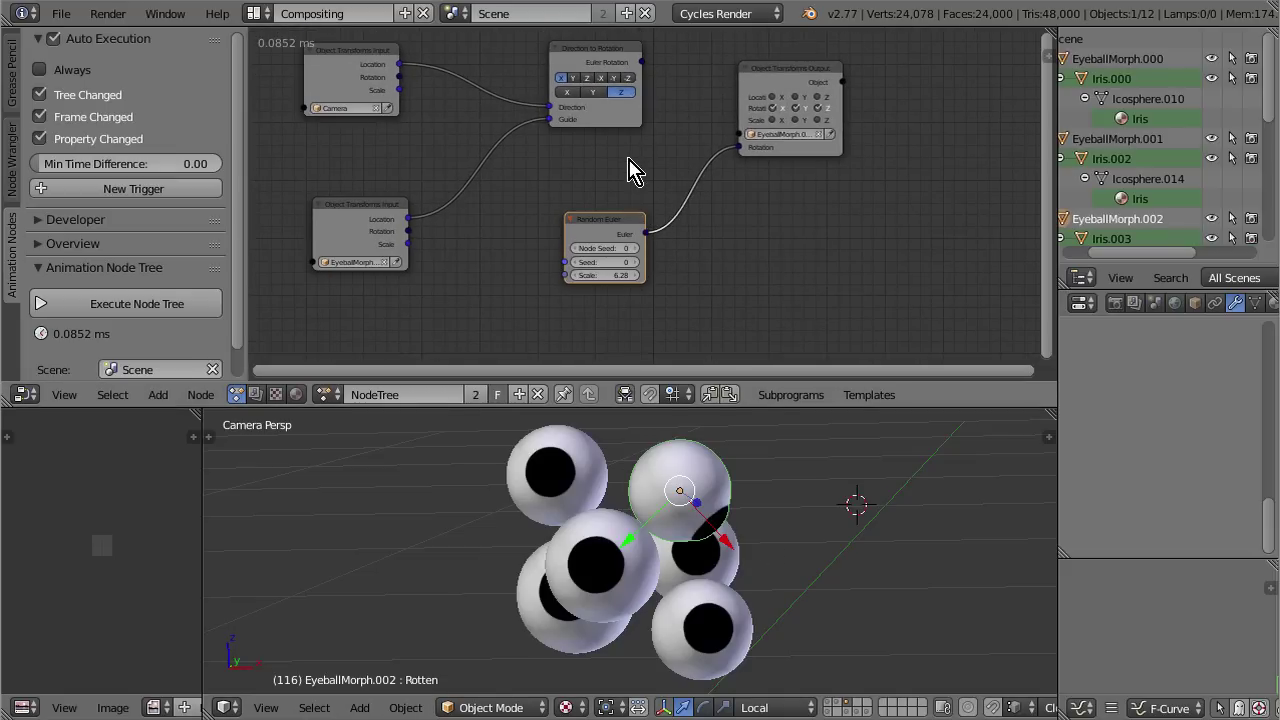
{"action": "middle_click_drag", "start_coordinate": [630, 170], "coordinate": [647, 220]}
{"action": "left_click_drag", "start_coordinate": [627, 292], "coordinate": [629, 238]}
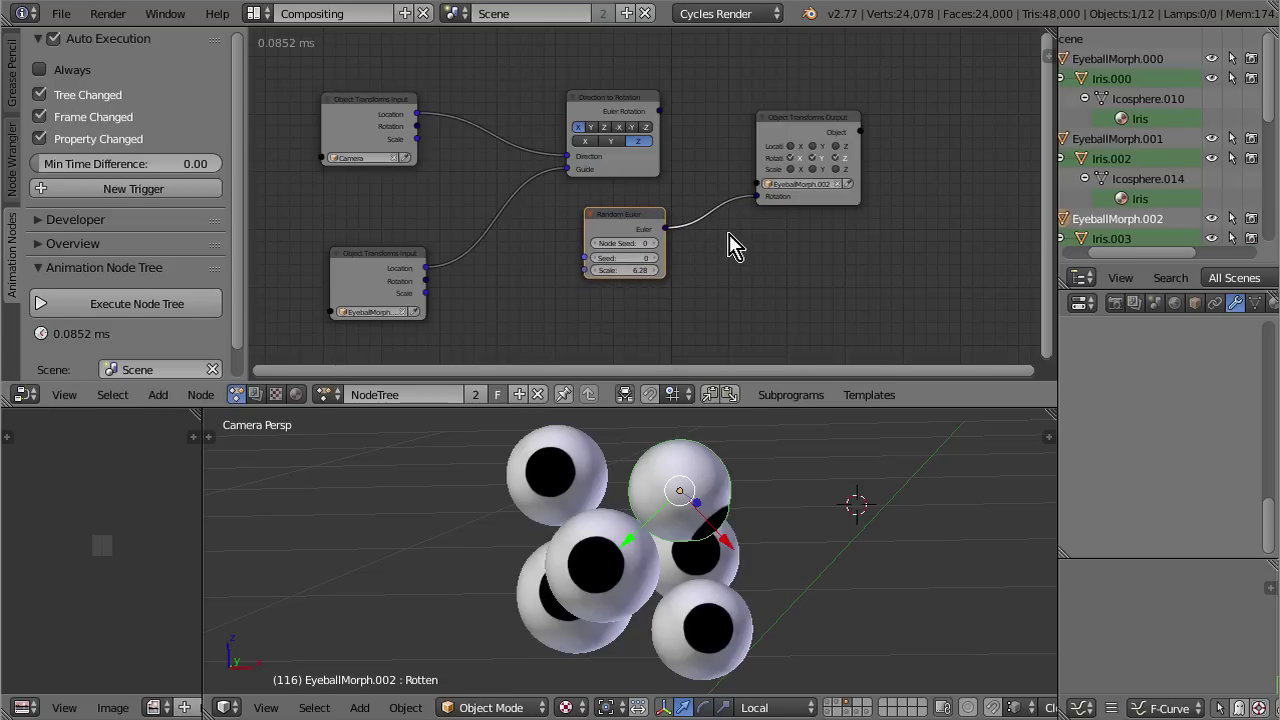
{"action": "left_click_drag", "start_coordinate": [622, 218], "coordinate": [610, 221]}
{"action": "left_click_drag", "start_coordinate": [651, 247], "coordinate": [663, 249]}
{"action": "left_click", "coordinate": [600, 115]}
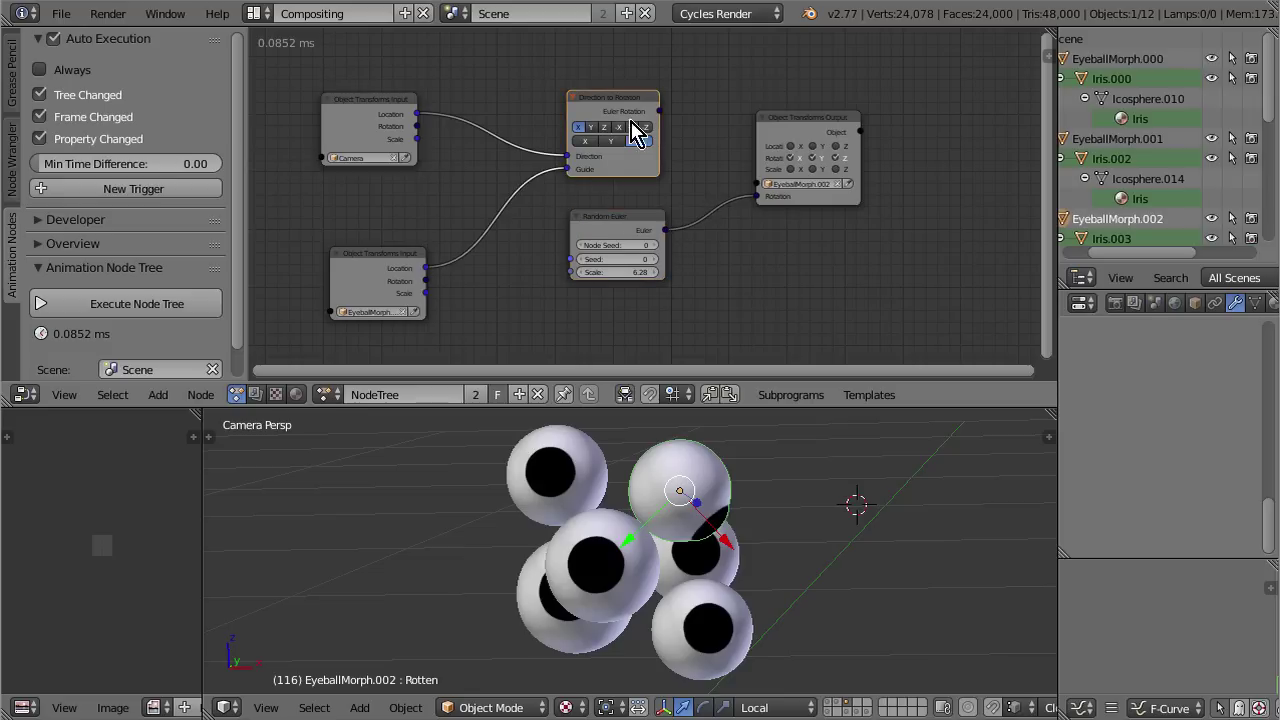
Step: Move Object Transforms Output further right and insert an Euler Mix node on the link into its Rotation input
{"action": "middle_click_drag", "start_coordinate": [618, 198], "coordinate": [620, 228]}
{"action": "left_click_drag", "start_coordinate": [808, 162], "coordinate": [931, 137]}
{"action": "key", "text": "shift+a"}
{"action": "mouse_move", "coordinate": [735, 197]}
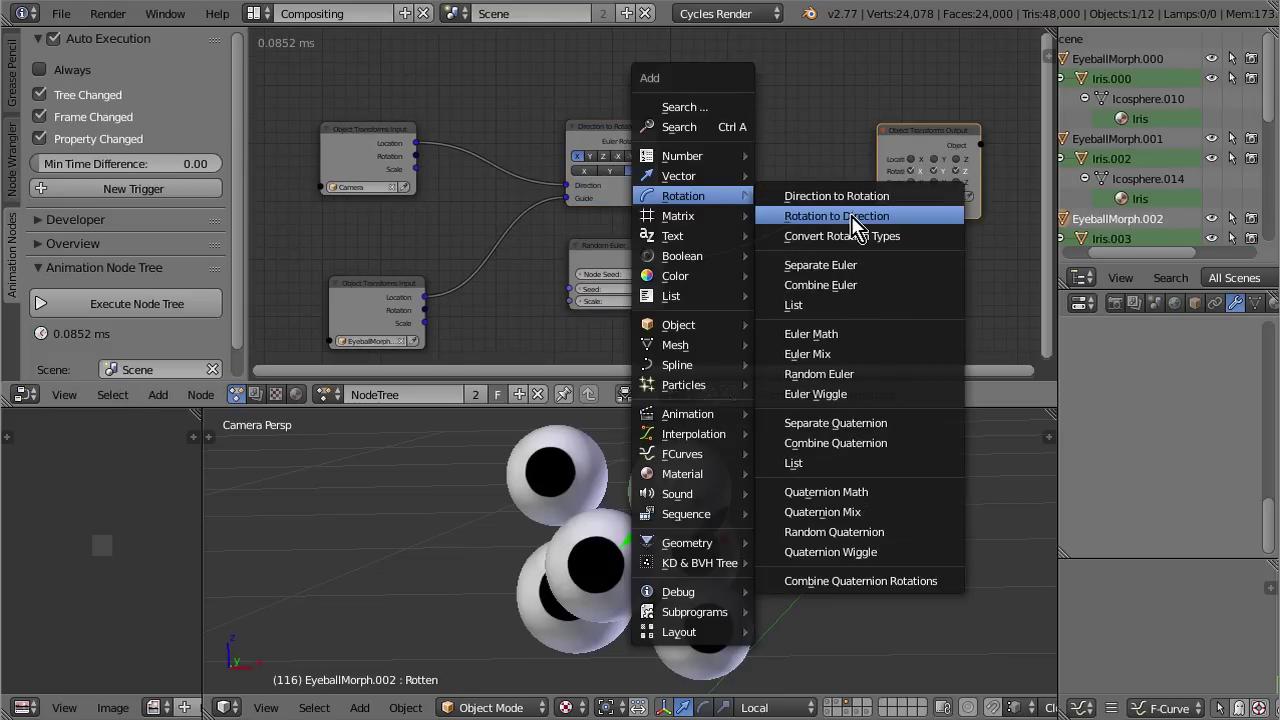
{"action": "left_click", "coordinate": [851, 354]}
{"action": "left_click", "coordinate": [736, 132]}
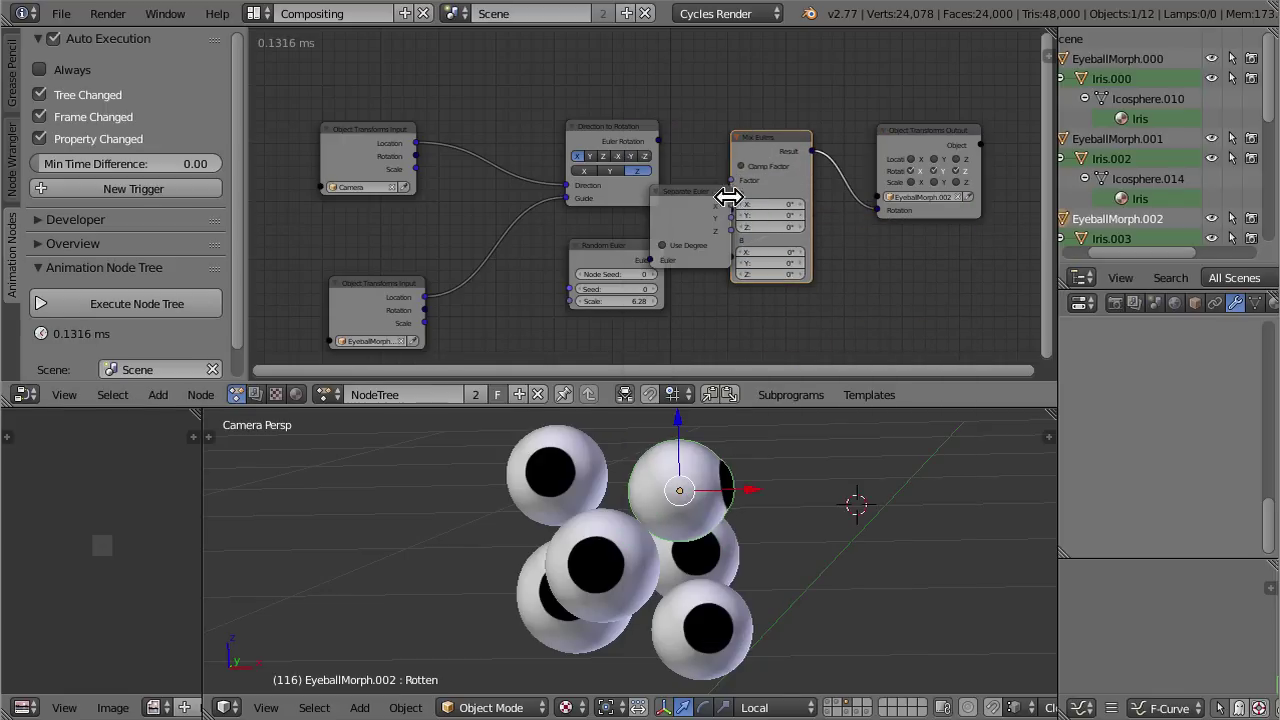
Step: Move the Mix Eulers node up towards the output node and delete the Separate Euler node beside Random Euler
{"action": "left_click_drag", "start_coordinate": [779, 143], "coordinate": [798, 122]}
{"action": "left_click_drag", "start_coordinate": [714, 206], "coordinate": [737, 255]}
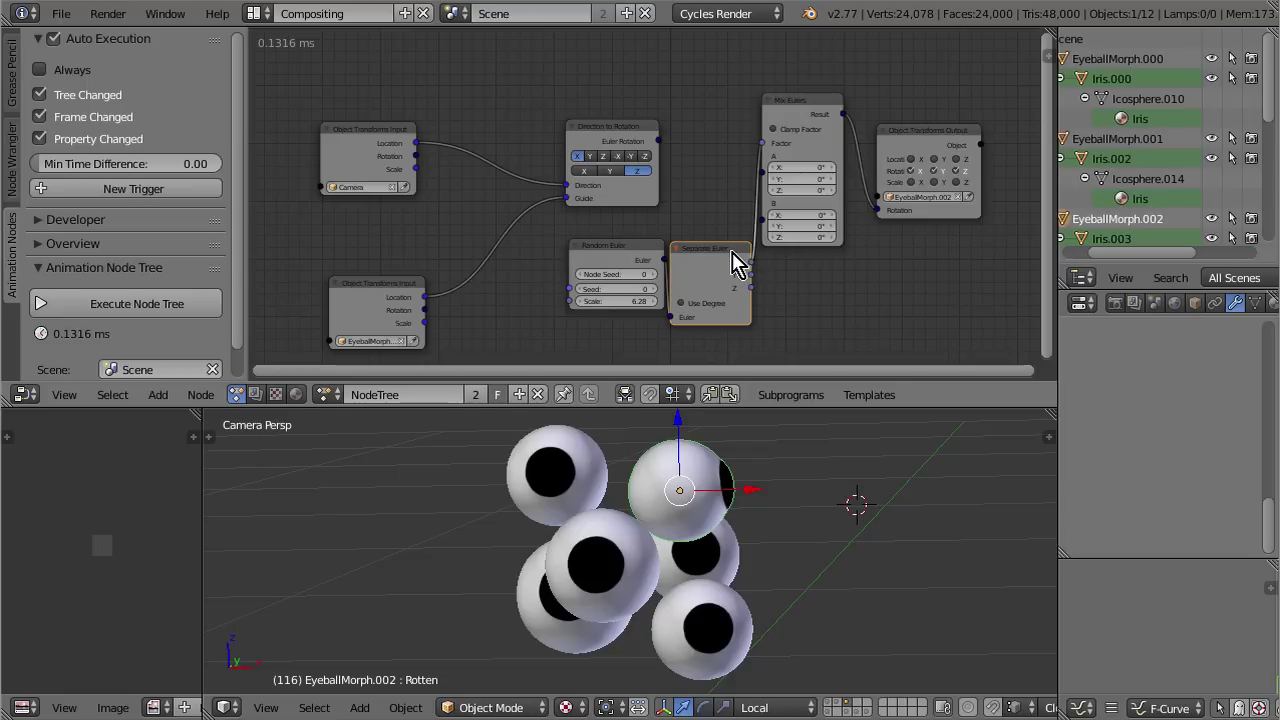
{"action": "scroll", "coordinate": [858, 320], "scroll_direction": "up", "scroll_amount": 1}
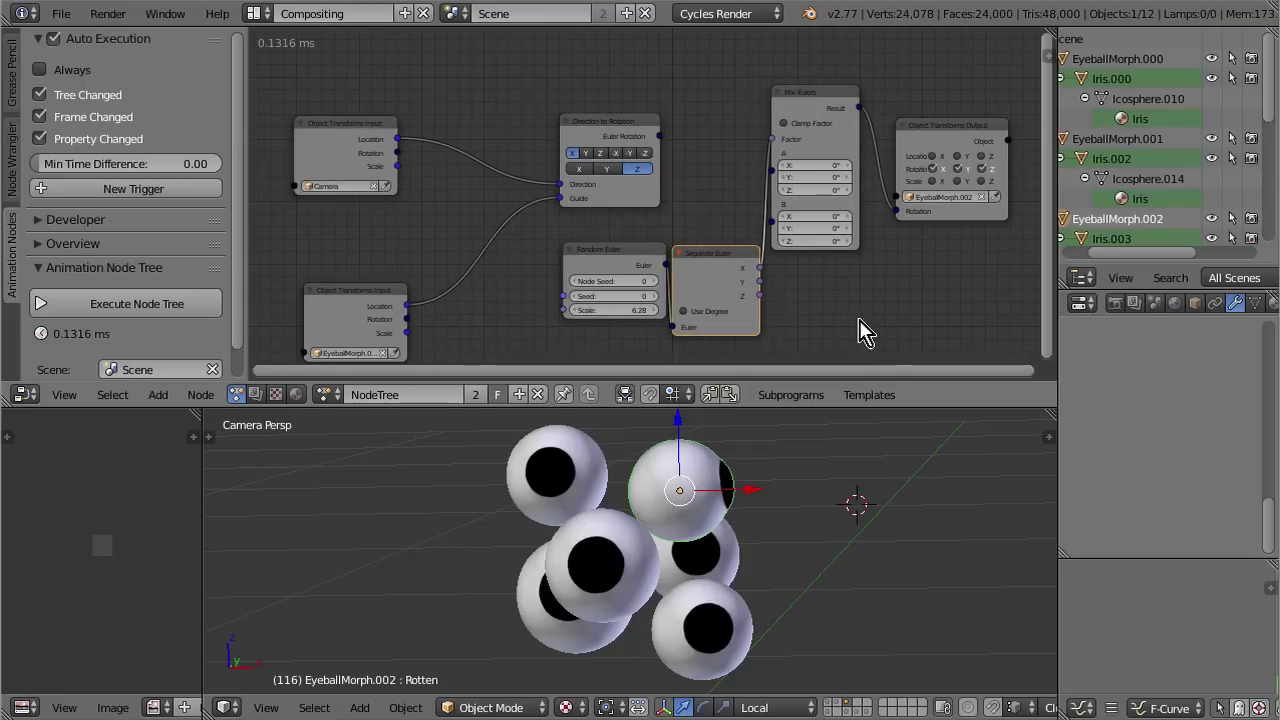
{"action": "key", "text": "x"}
Step: Link Direction to Rotation to input A and Random Euler to input B of the Mix Eulers node
{"action": "left_click_drag", "start_coordinate": [671, 265], "coordinate": [774, 205]}
{"action": "left_click_drag", "start_coordinate": [662, 136], "coordinate": [778, 170]}
{"action": "scroll", "coordinate": [868, 210], "scroll_direction": "up", "scroll_amount": 1}
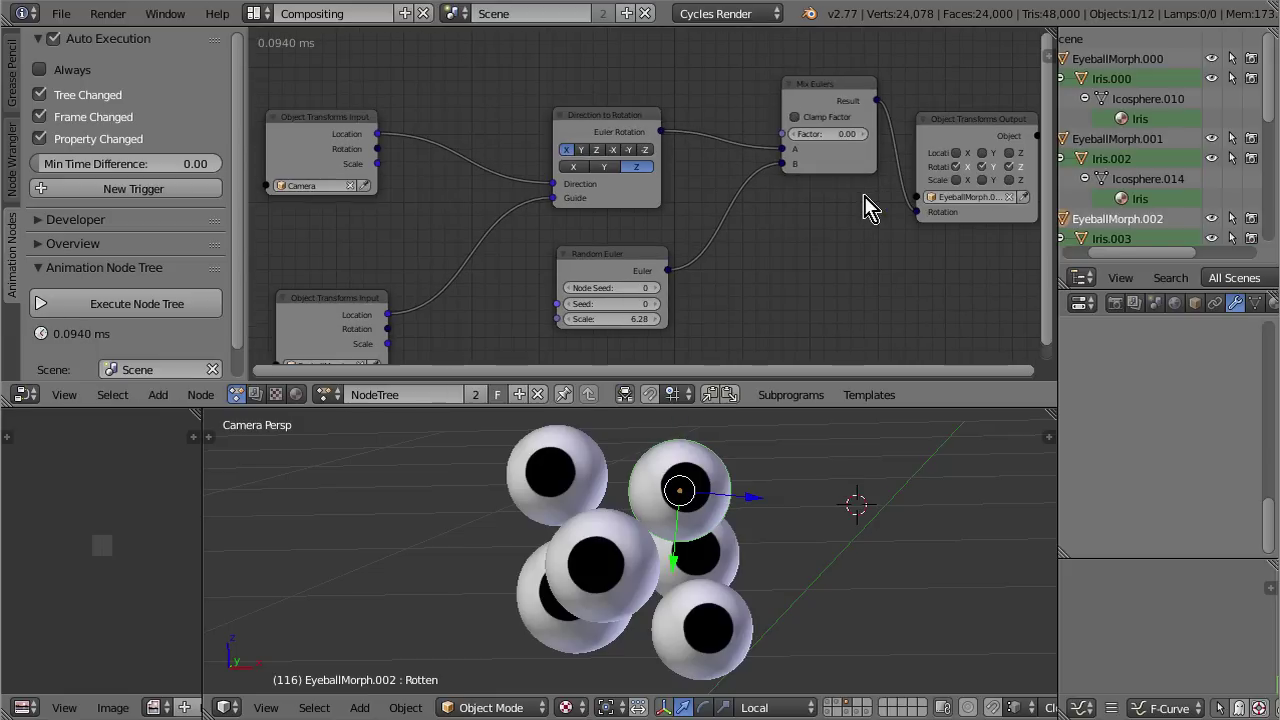
Step: Enable Clamp Factor on Mix Eulers with Factor at 1.62, and set Random Euler's Node Seed to 1
{"action": "mouse_move", "coordinate": [810, 138]}
{"action": "left_mouse_down"}
{"action": "mouse_move", "coordinate": [1005, 138]}
{"action": "mouse_move", "coordinate": [853, 138]}
{"action": "mouse_move", "coordinate": [800, 152]}
{"action": "mouse_move", "coordinate": [750, 137]}
{"action": "mouse_move", "coordinate": [820, 137]}
{"action": "left_mouse_up"}
{"action": "left_click", "coordinate": [820, 118]}
{"action": "left_click", "coordinate": [650, 288]}
Step: Swap the Mix Eulers inputs so Random Euler feeds A and Direction to Rotation feeds B, and place Random Euler above Direction to Rotation
{"action": "left_click_drag", "start_coordinate": [797, 137], "coordinate": [753, 150]}
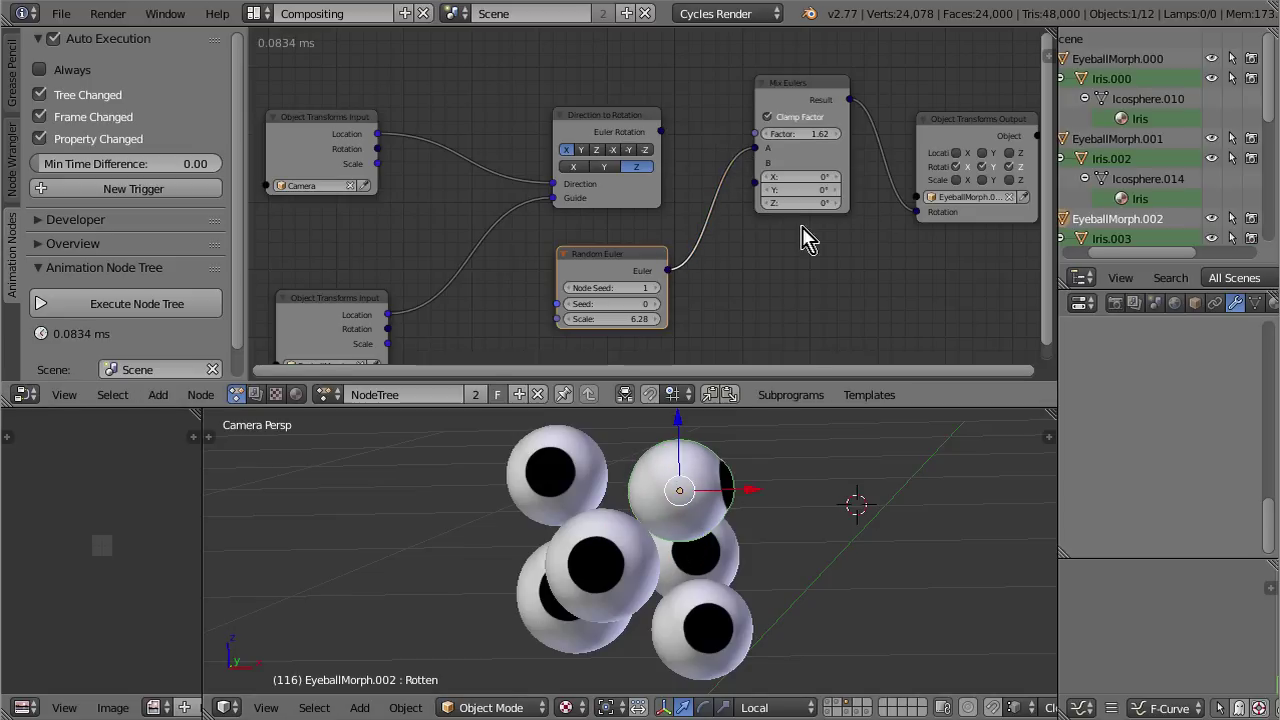
{"action": "left_click_drag", "start_coordinate": [660, 132], "coordinate": [760, 170]}
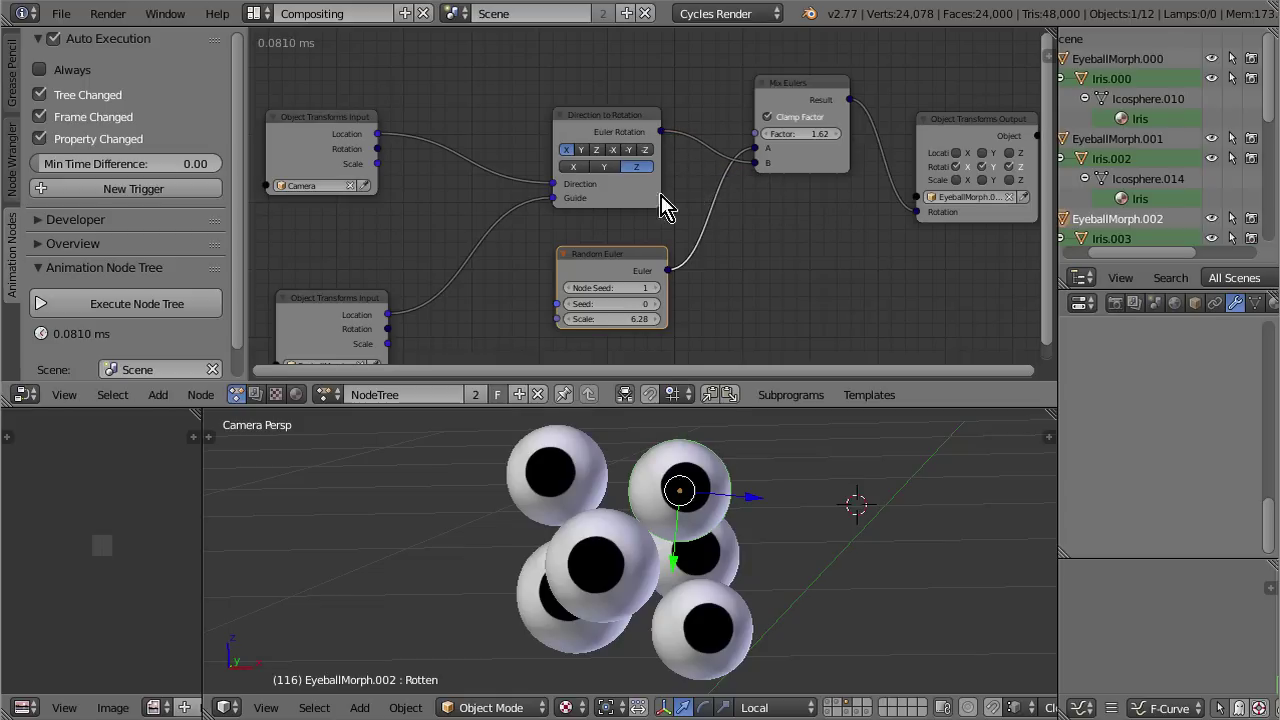
{"action": "left_click_drag", "start_coordinate": [627, 285], "coordinate": [616, 50]}
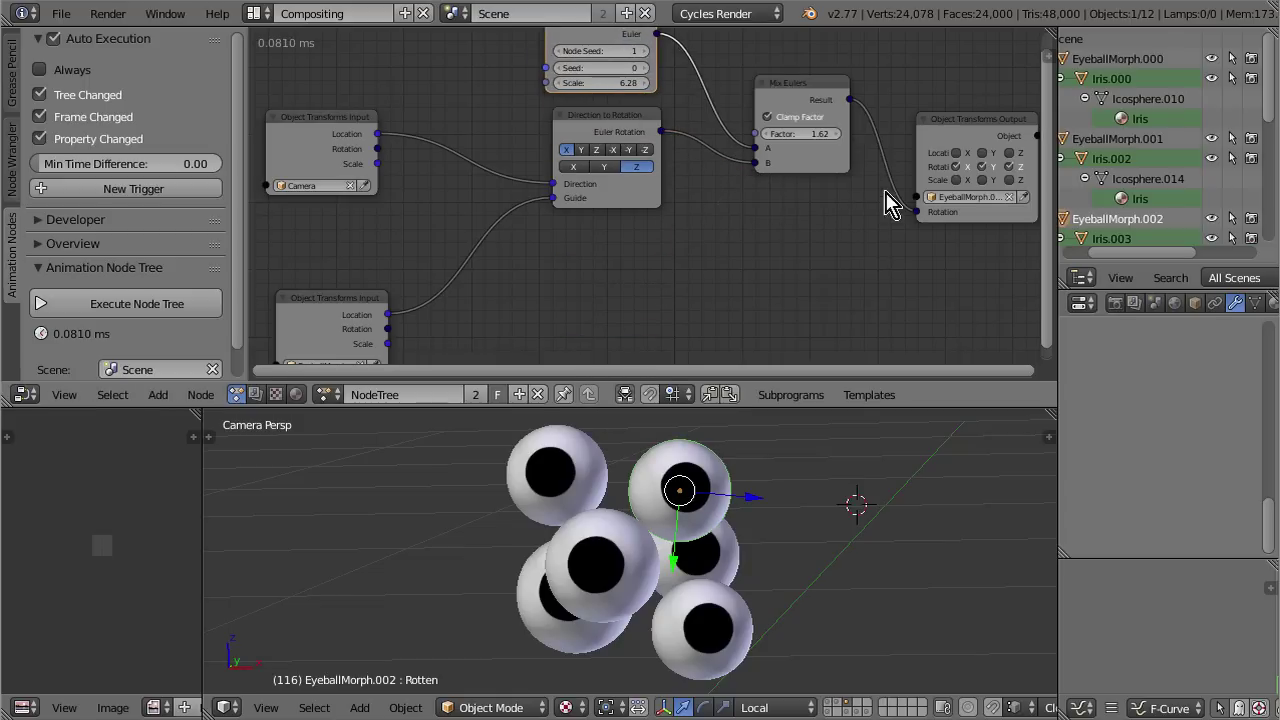
Step: Set the Mix Eulers Factor to 0 and move the Direction to Rotation node lower, away from Random Euler
{"action": "type", "text": "0"}
{"action": "key", "text": "Return"}
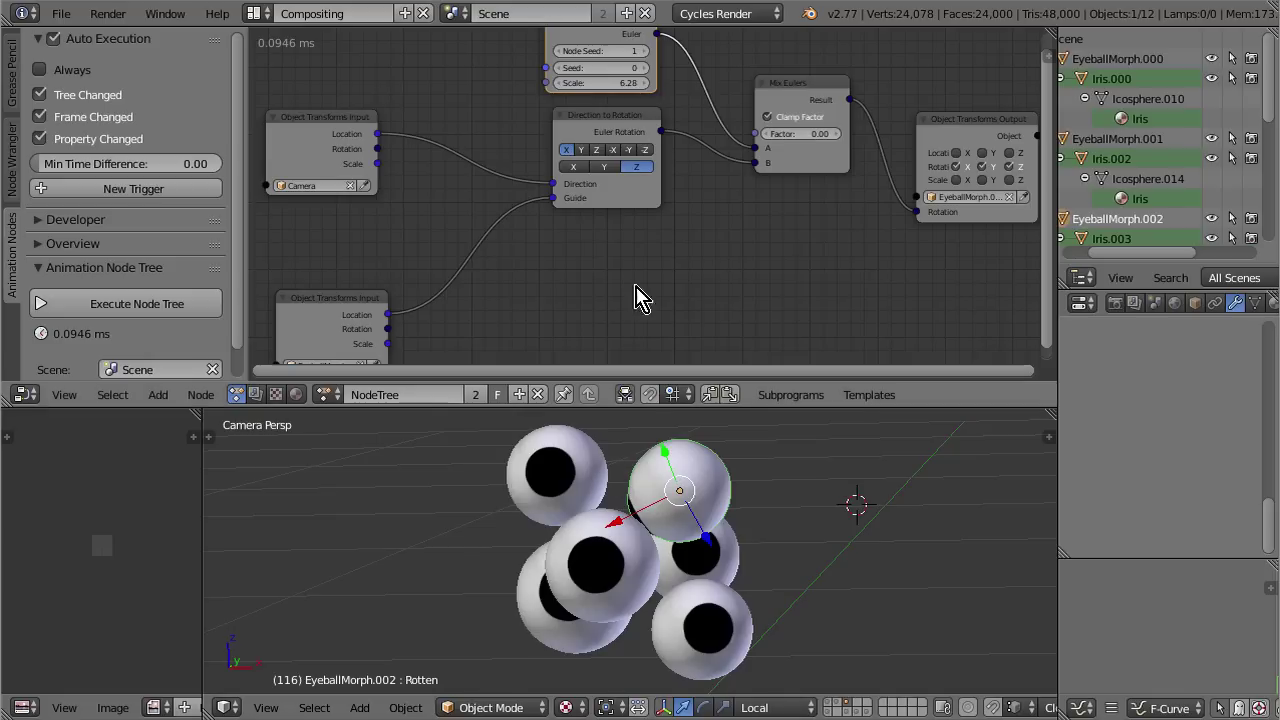
{"action": "left_click_drag", "start_coordinate": [608, 129], "coordinate": [598, 189]}
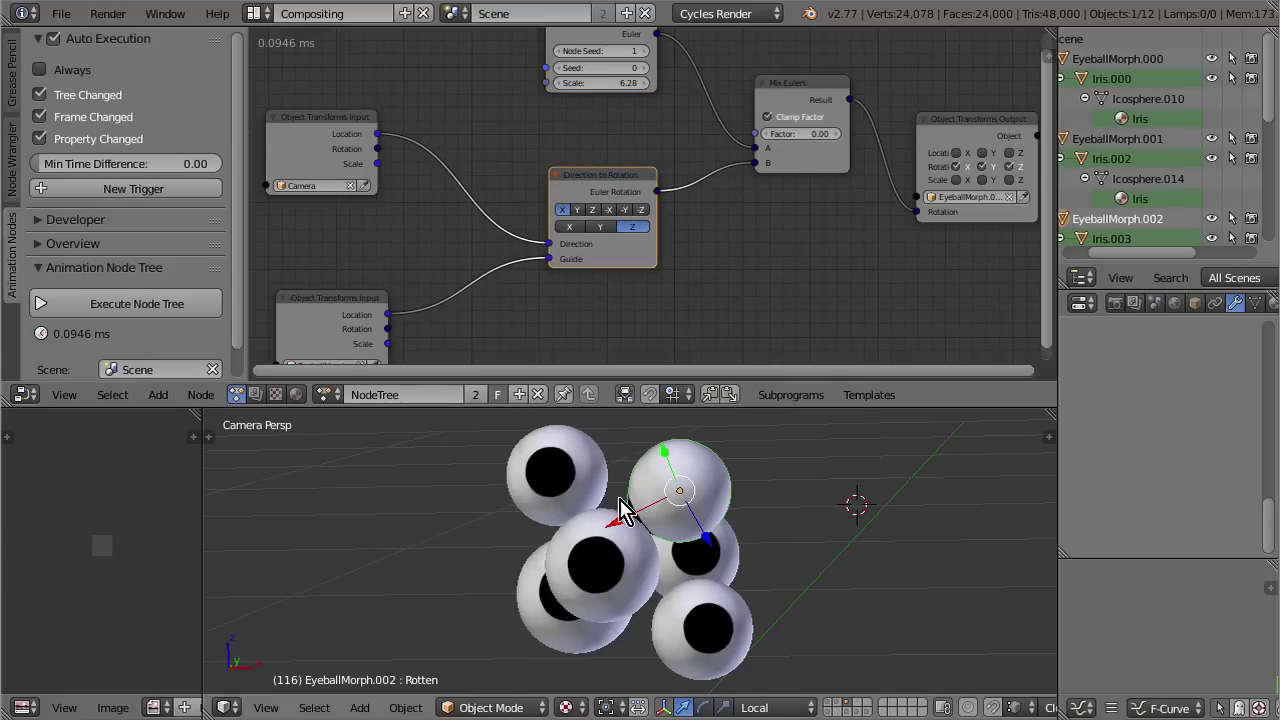
Step: Raise the Mix Eulers Factor above 1 to test blending the eyeball from random rotation to camera tracking
{"action": "left_click_drag", "start_coordinate": [795, 145], "coordinate": [905, 134]}
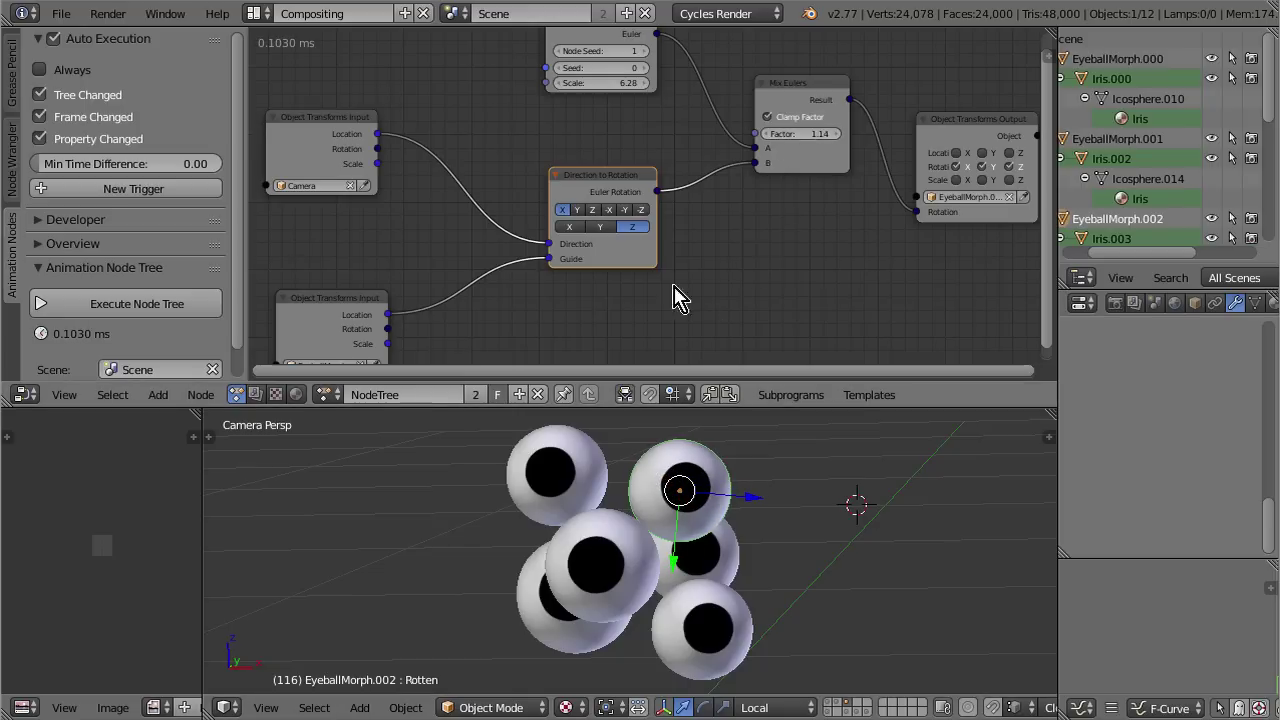
{"action": "left_click_drag", "start_coordinate": [800, 134], "coordinate": [850, 134]}
{"action": "scroll", "coordinate": [770, 170], "scroll_direction": "down", "scroll_amount": 2}
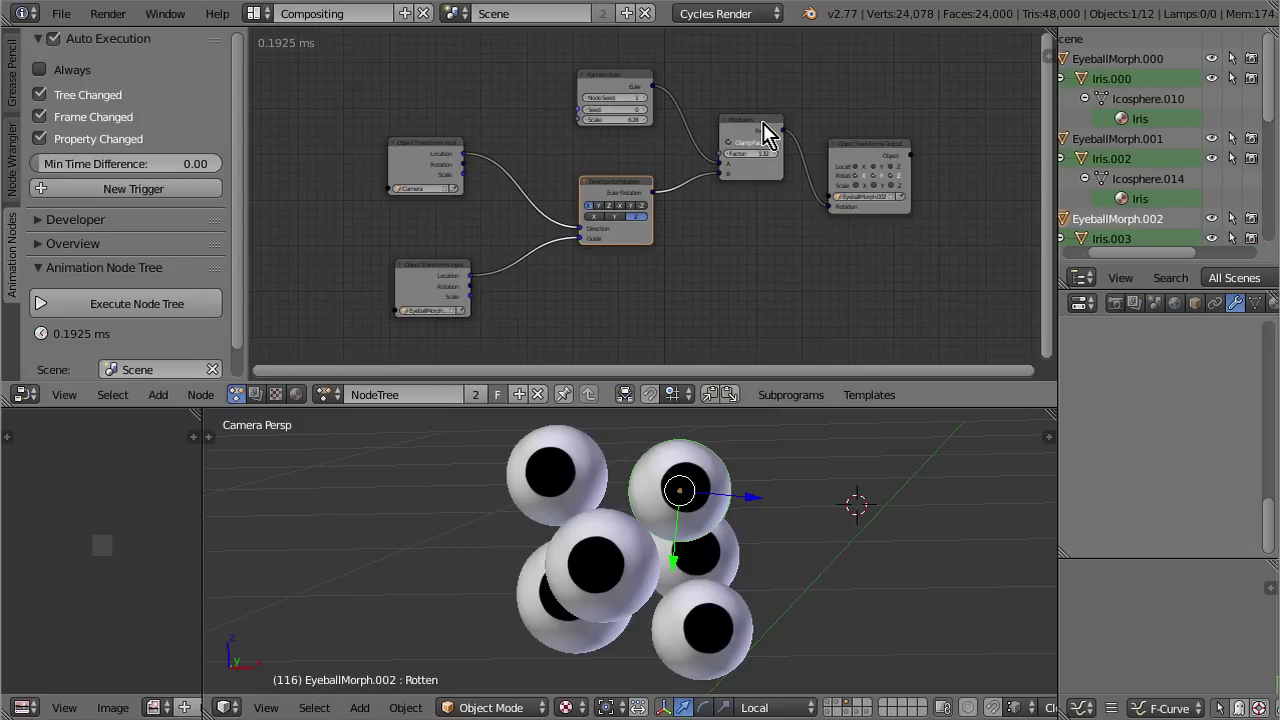
{"action": "scroll", "coordinate": [690, 272], "scroll_direction": "down", "scroll_amount": 1}
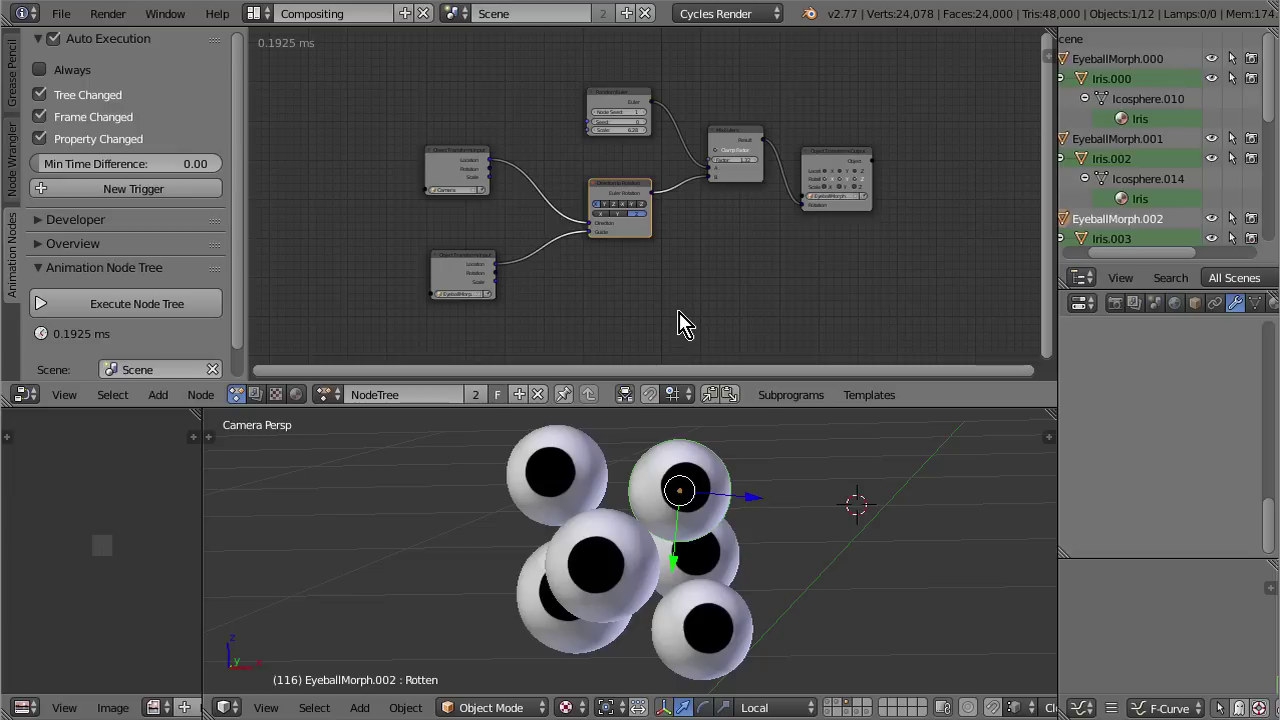
Step: Add a Loop subprogram, placing its Loop Input node in the empty area below the EyeballMorph Object Transforms Input node
{"action": "scroll", "coordinate": [645, 290], "scroll_direction": "down", "scroll_amount": 1}
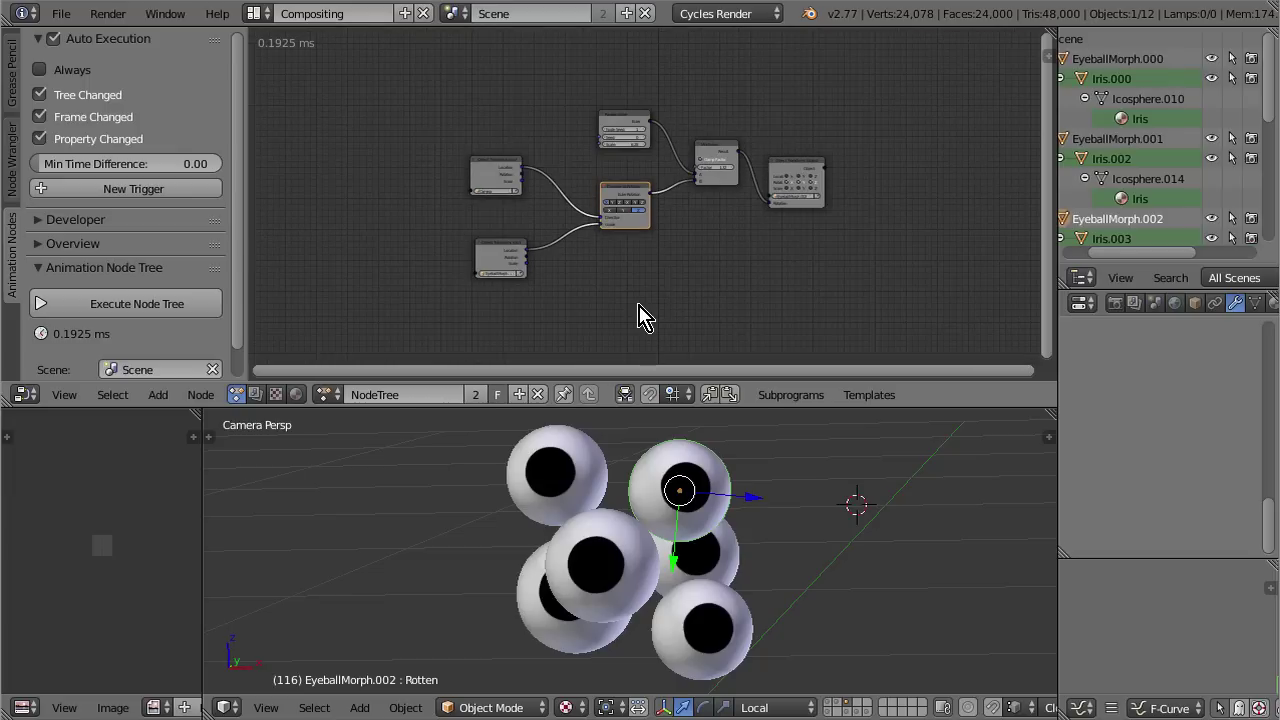
{"action": "middle_click_drag", "start_coordinate": [640, 318], "coordinate": [411, 277]}
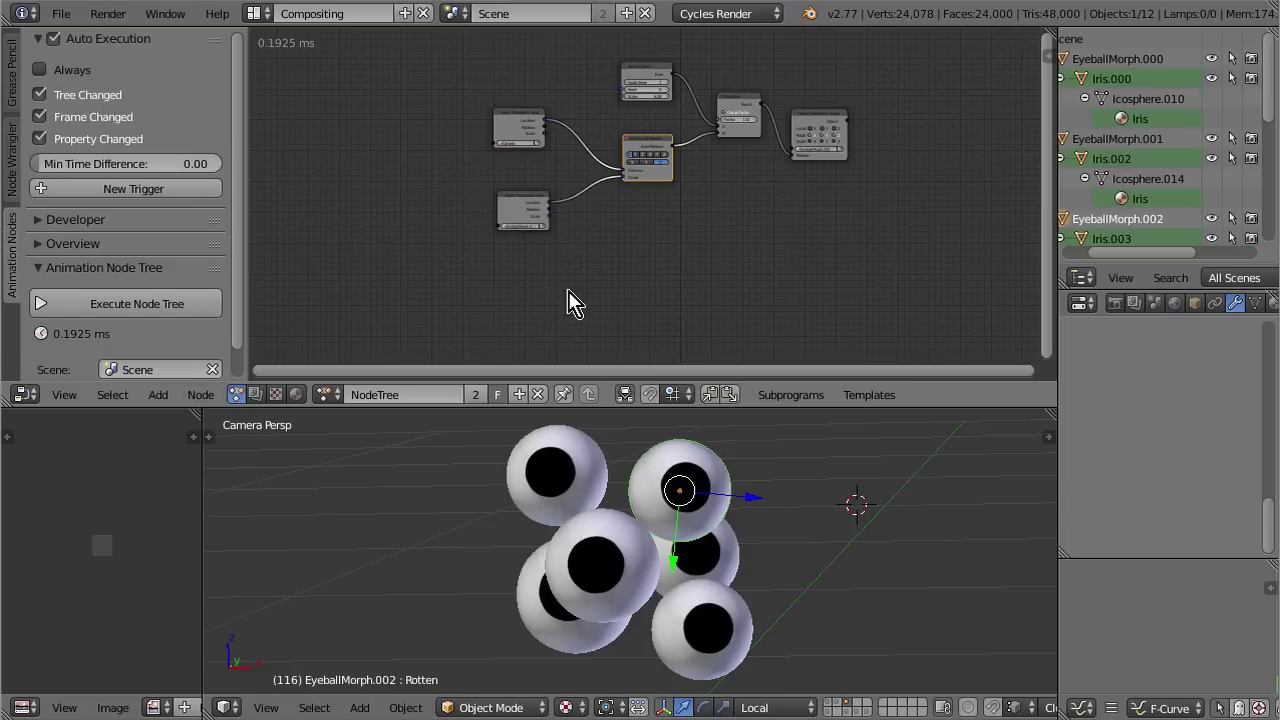
{"action": "key", "text": "shift+a"}
{"action": "mouse_move", "coordinate": [557, 272]}
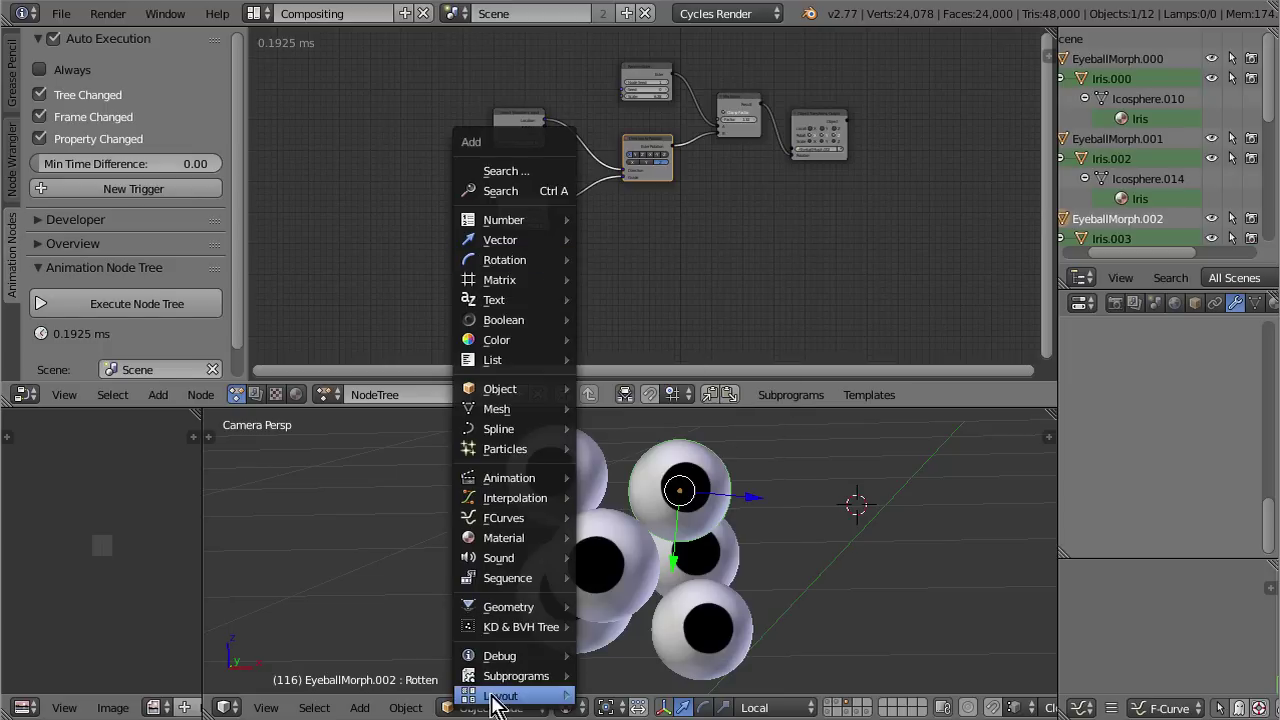
{"action": "mouse_move", "coordinate": [560, 677]}
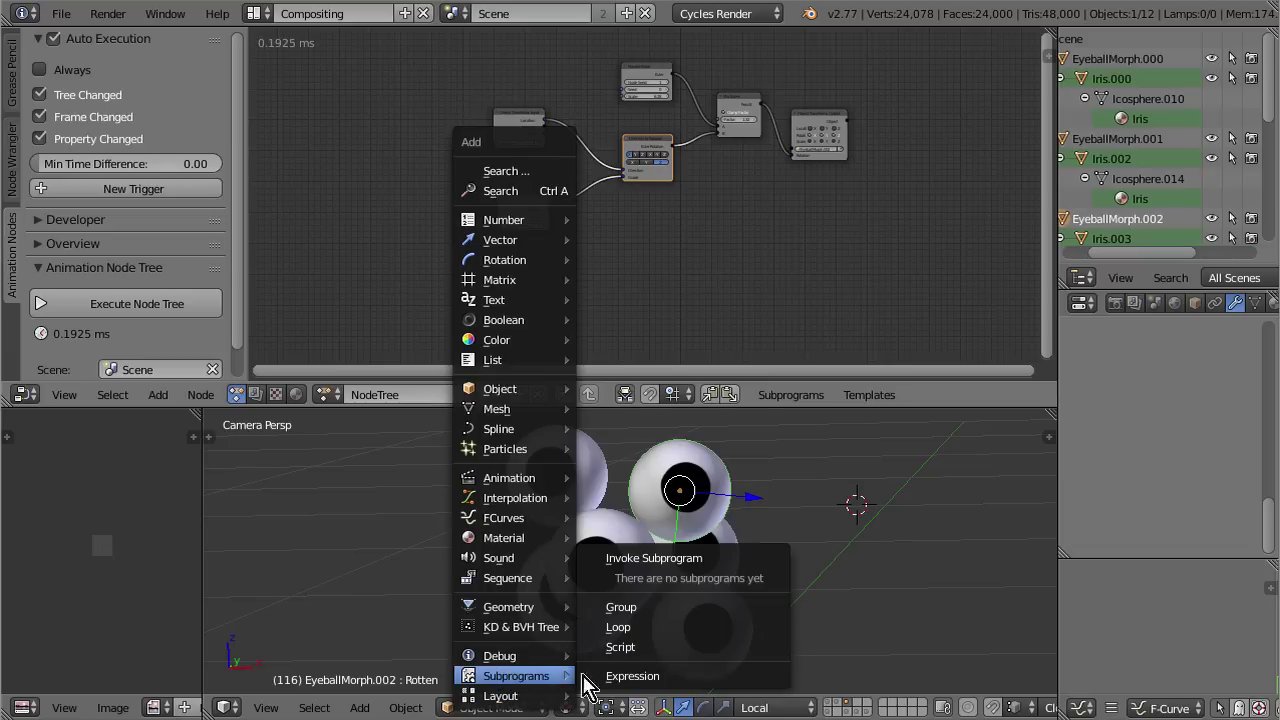
{"action": "left_click", "coordinate": [652, 627]}
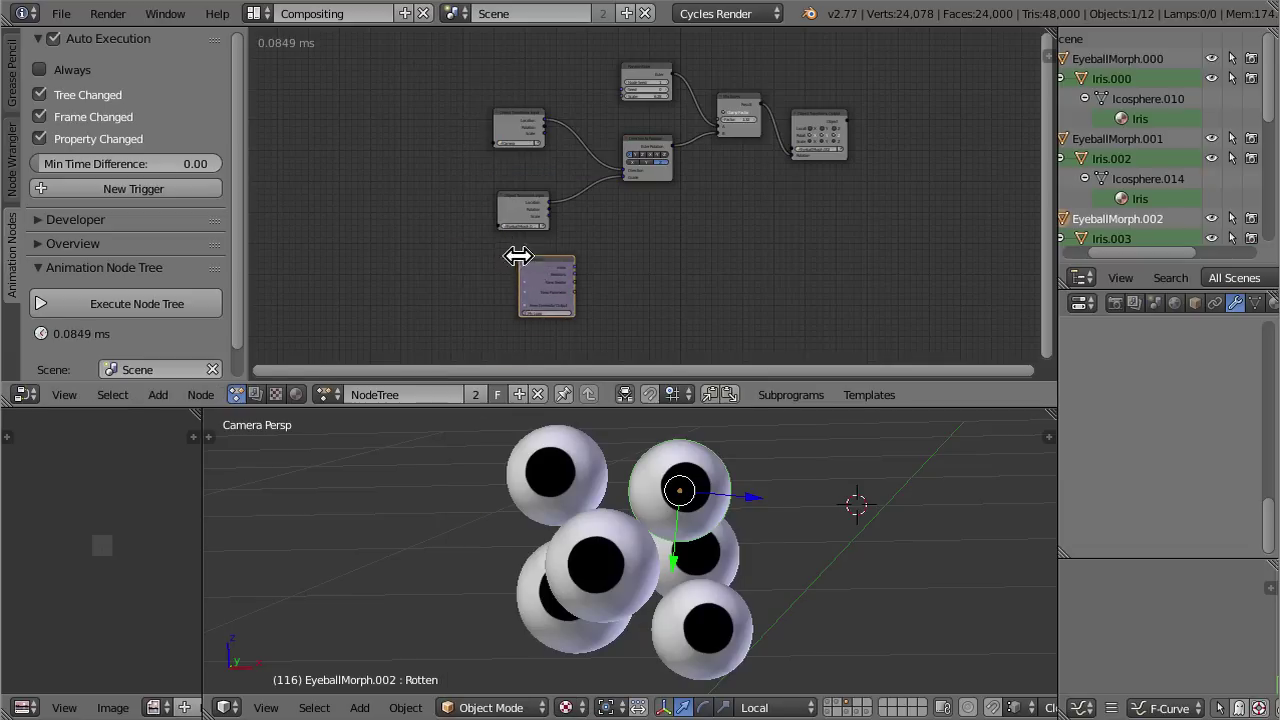
{"action": "left_click", "coordinate": [520, 254]}
{"action": "scroll", "coordinate": [560, 277], "scroll_direction": "up", "scroll_amount": 5}
{"action": "scroll", "coordinate": [558, 267], "scroll_direction": "down", "scroll_amount": 5}
{"action": "middle_click_drag", "start_coordinate": [558, 268], "coordinate": [737, 36]}
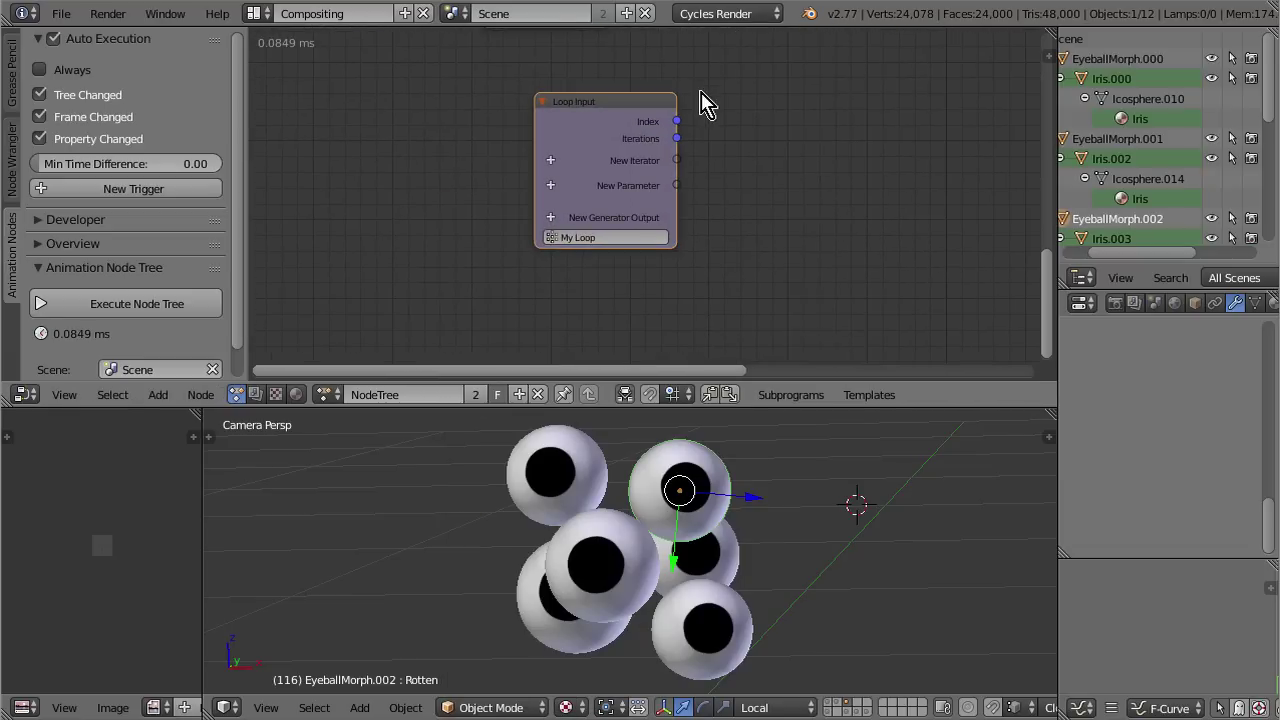
{"action": "scroll", "coordinate": [700, 112], "scroll_direction": "up", "scroll_amount": 4}
{"action": "middle_click_drag", "start_coordinate": [705, 125], "coordinate": [663, 194]}
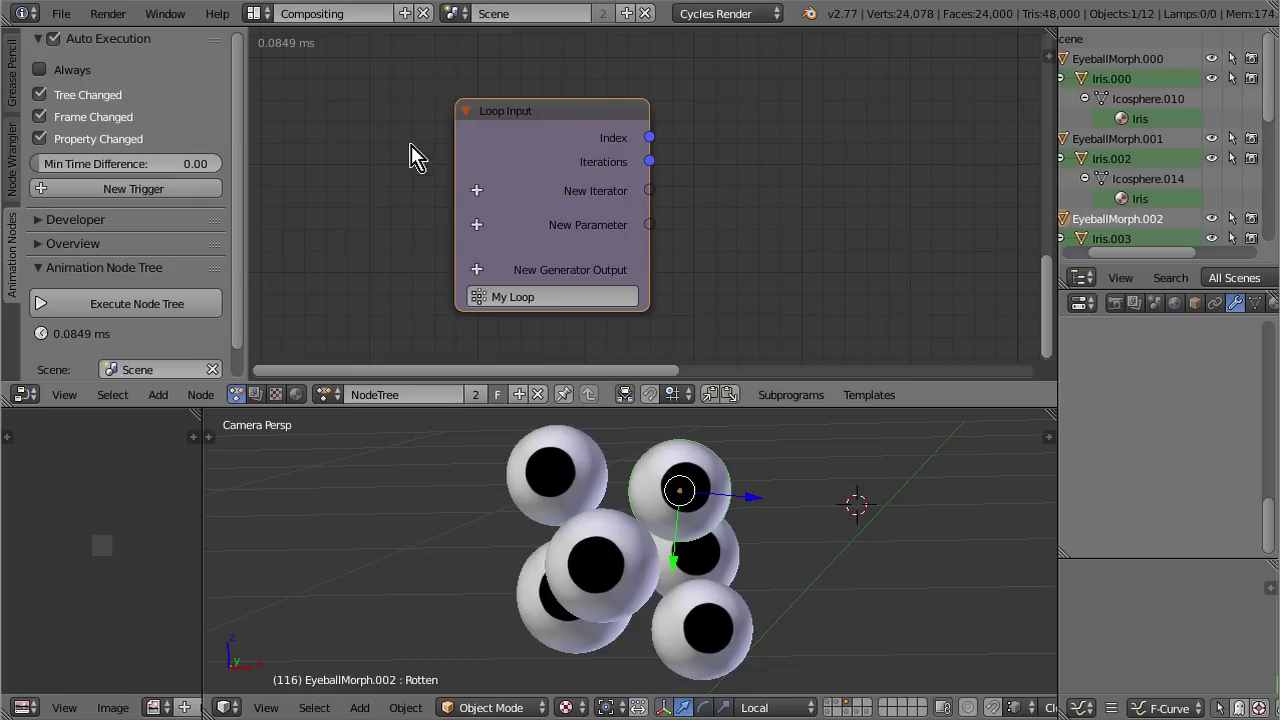
Step: Add an Object List iterator to the Loop Input node and move the node closer beneath the Object Transforms Input
{"action": "scroll", "coordinate": [677, 198], "scroll_direction": "down", "scroll_amount": 3}
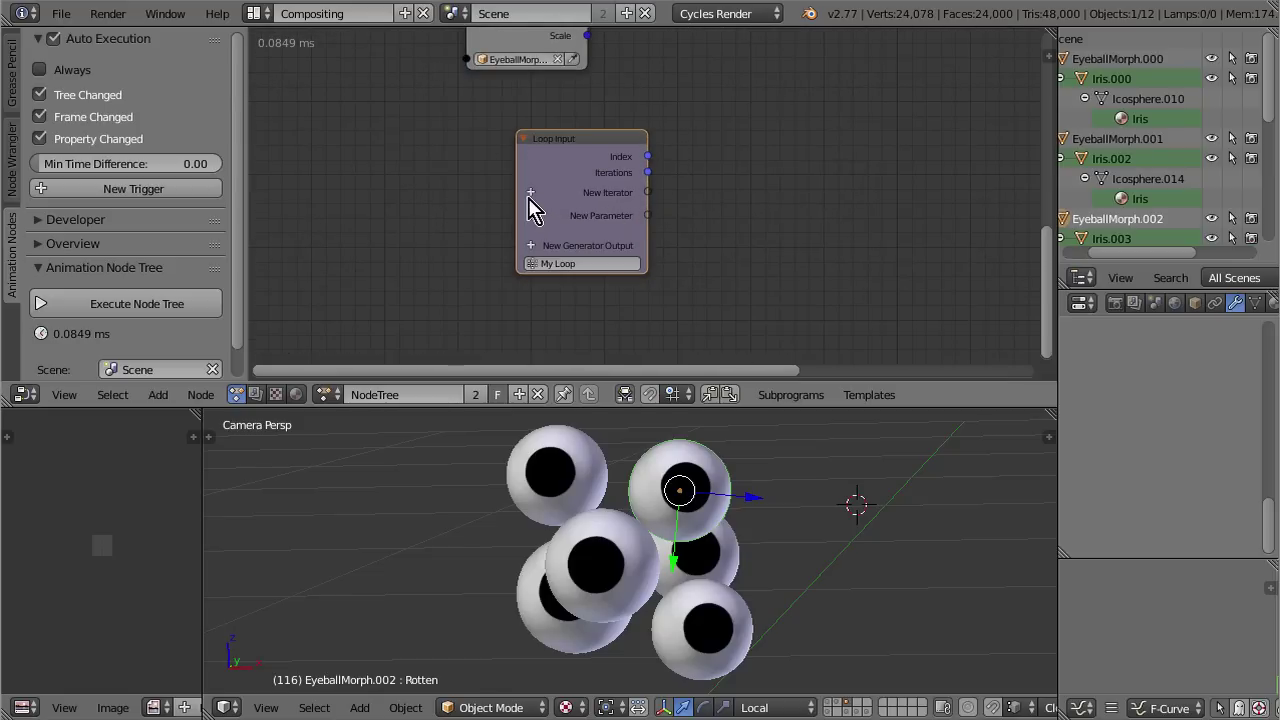
{"action": "left_click", "coordinate": [531, 193]}
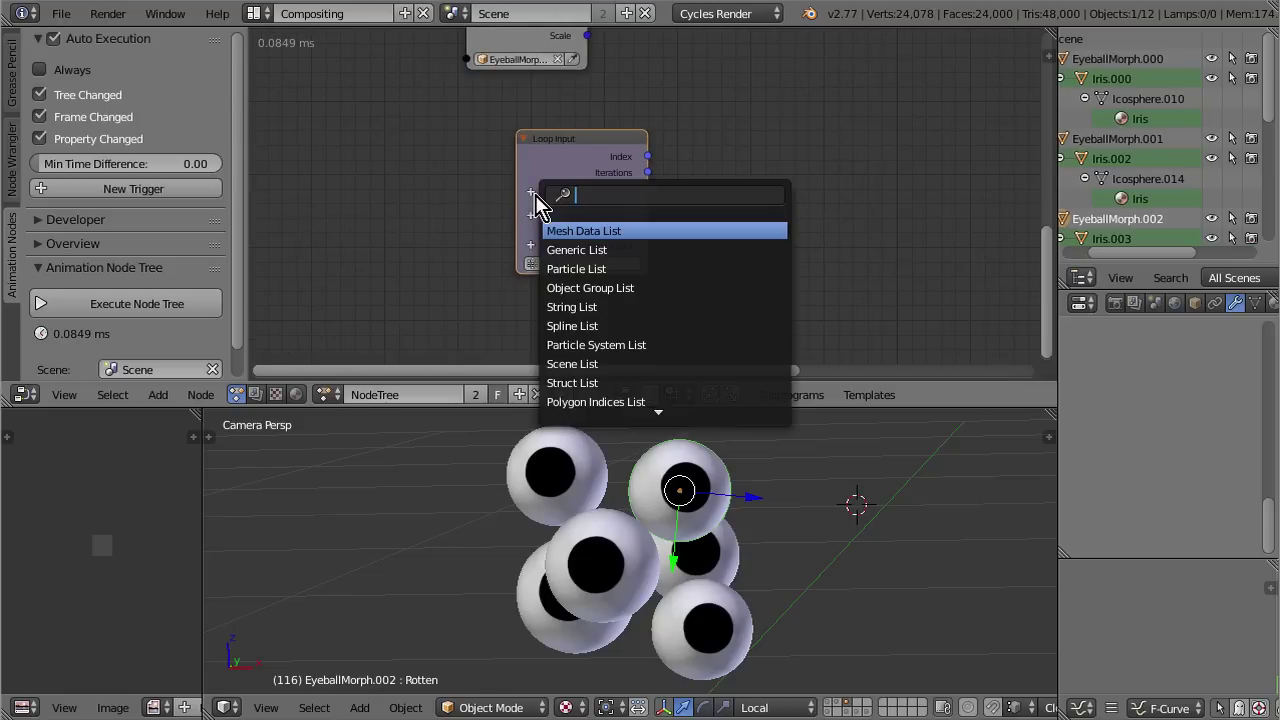
{"action": "scroll", "coordinate": [640, 325], "scroll_direction": "down", "scroll_amount": 20}
{"action": "scroll", "coordinate": [643, 329], "scroll_direction": "up", "scroll_amount": 15}
{"action": "scroll", "coordinate": [643, 329], "scroll_direction": "up", "scroll_amount": 10}
{"action": "type", "text": "obj"}
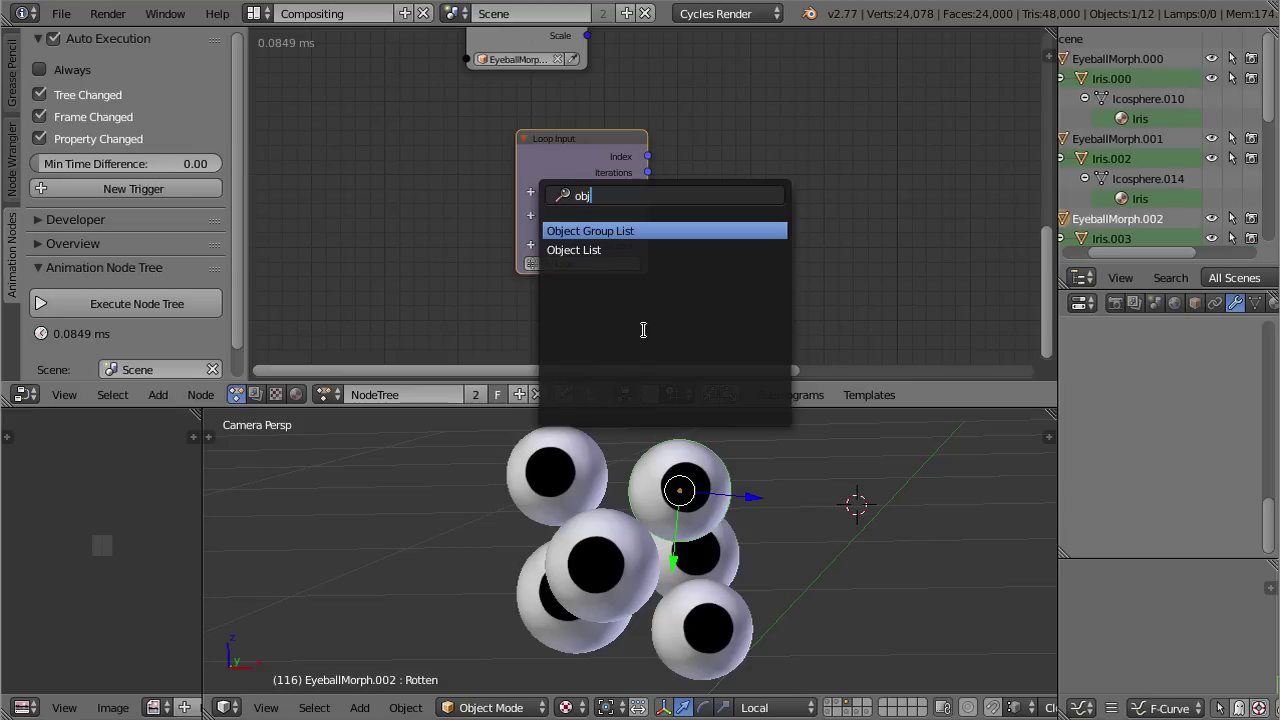
{"action": "left_click", "coordinate": [576, 251]}
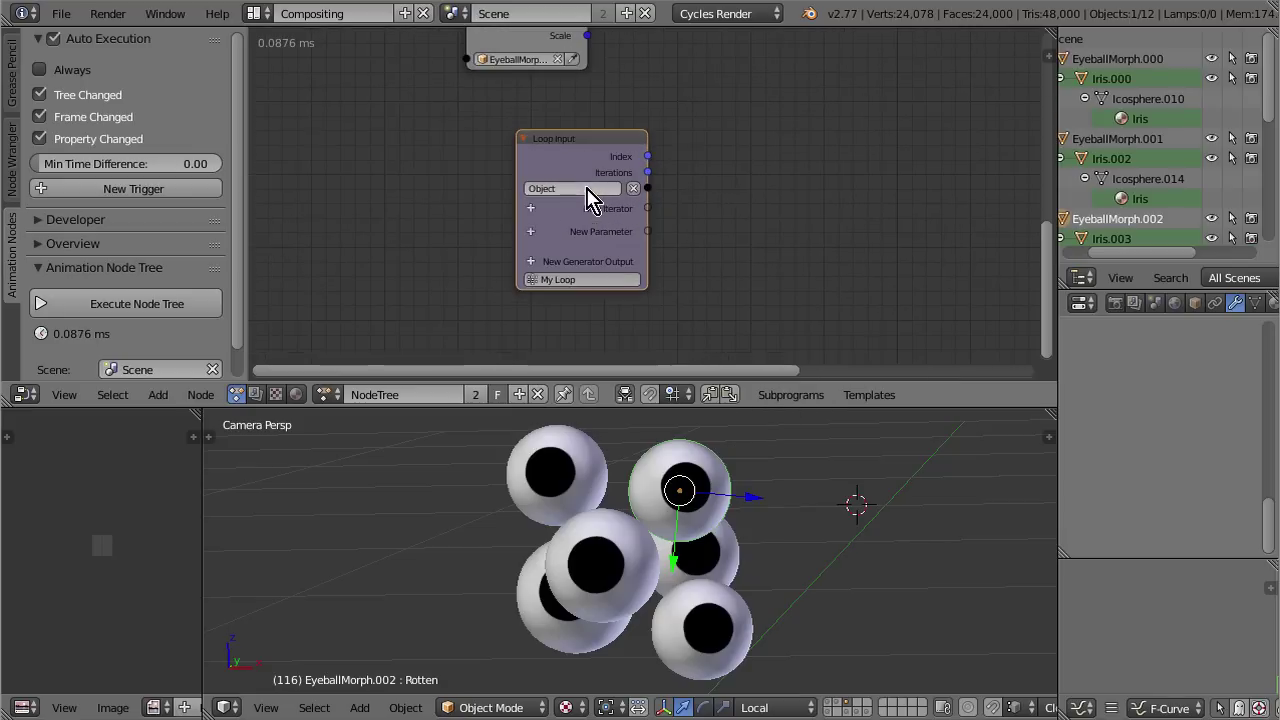
{"action": "left_click_drag", "start_coordinate": [604, 135], "coordinate": [553, 118]}
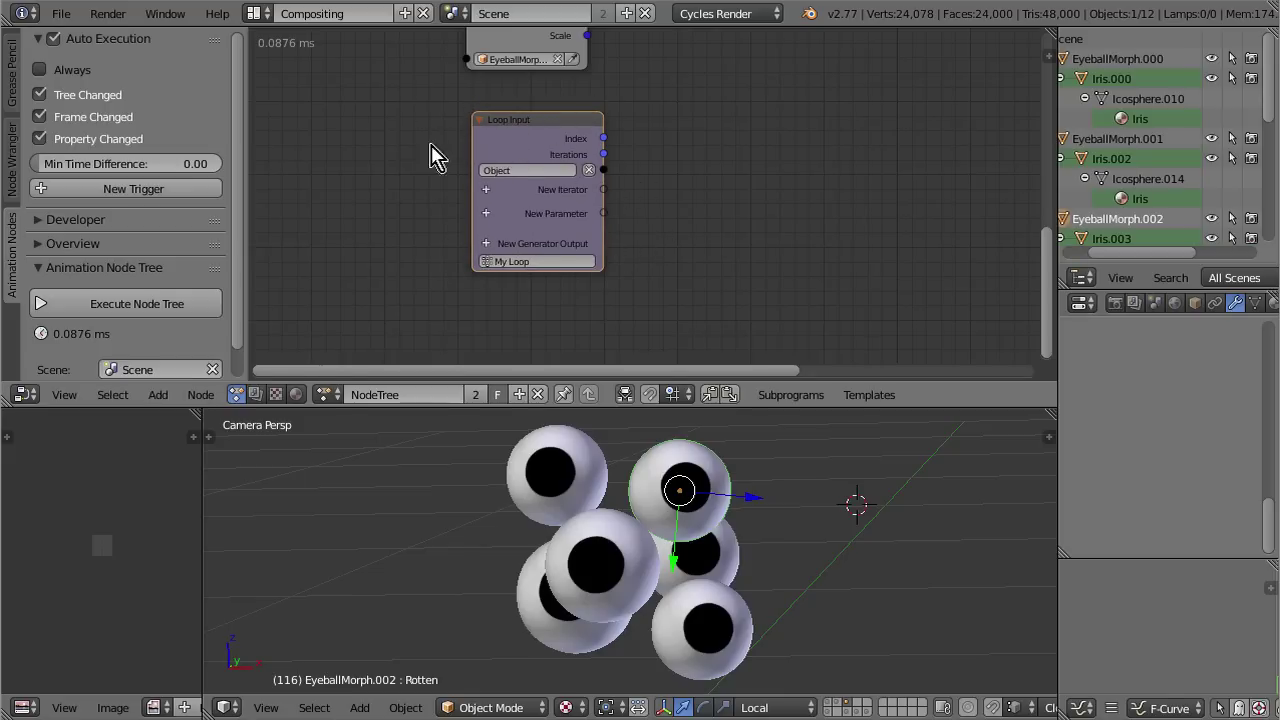
{"action": "scroll", "coordinate": [700, 248], "scroll_direction": "down", "scroll_amount": 1}
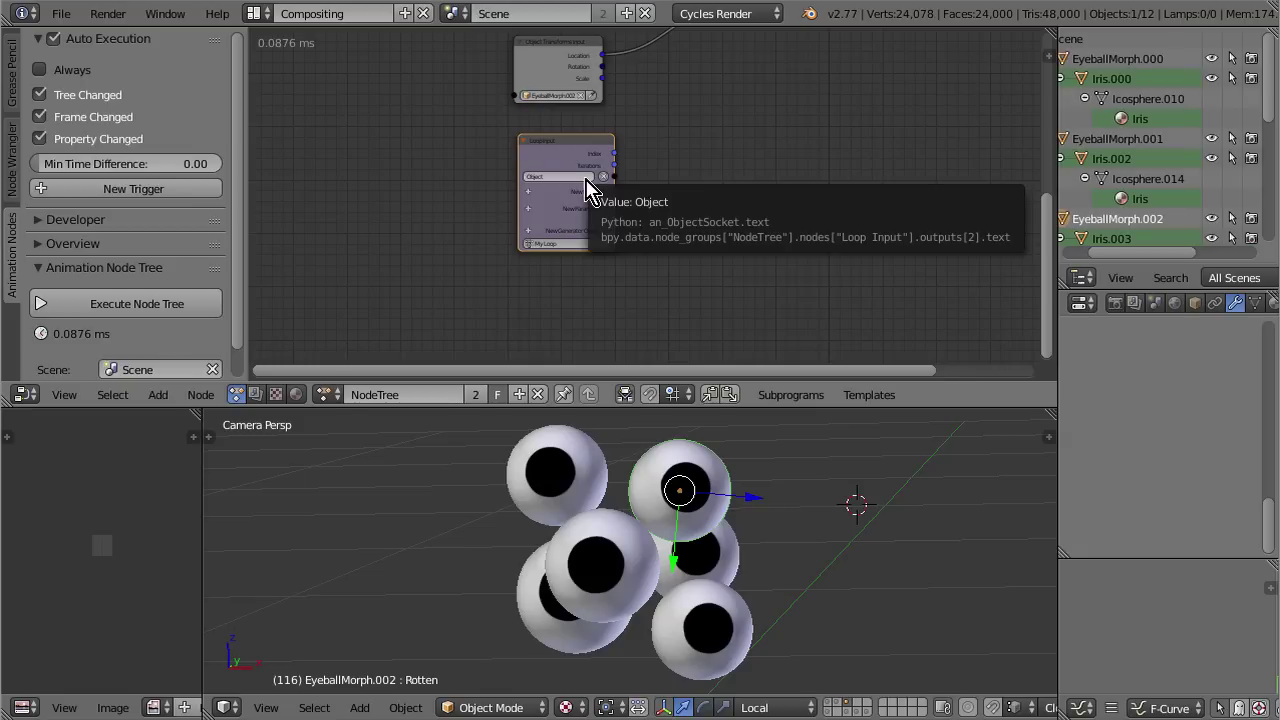
{"action": "key", "text": "shift+a"}
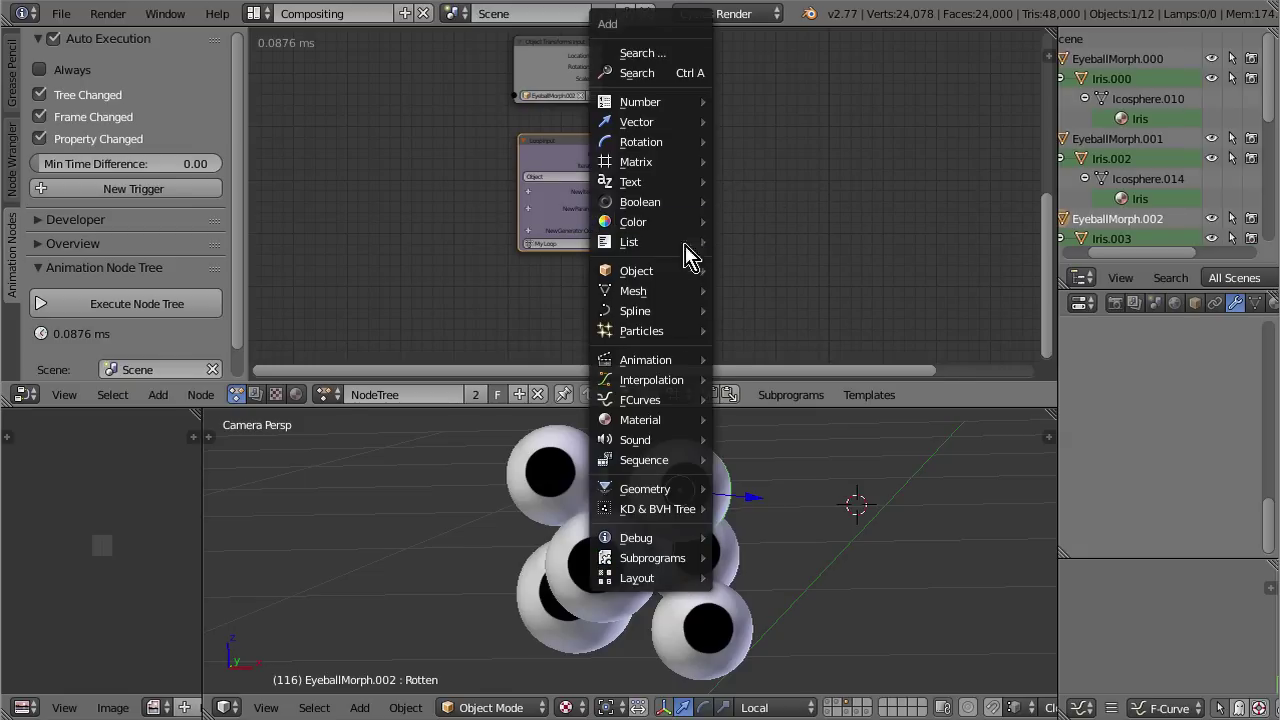
{"action": "mouse_move", "coordinate": [683, 565]}
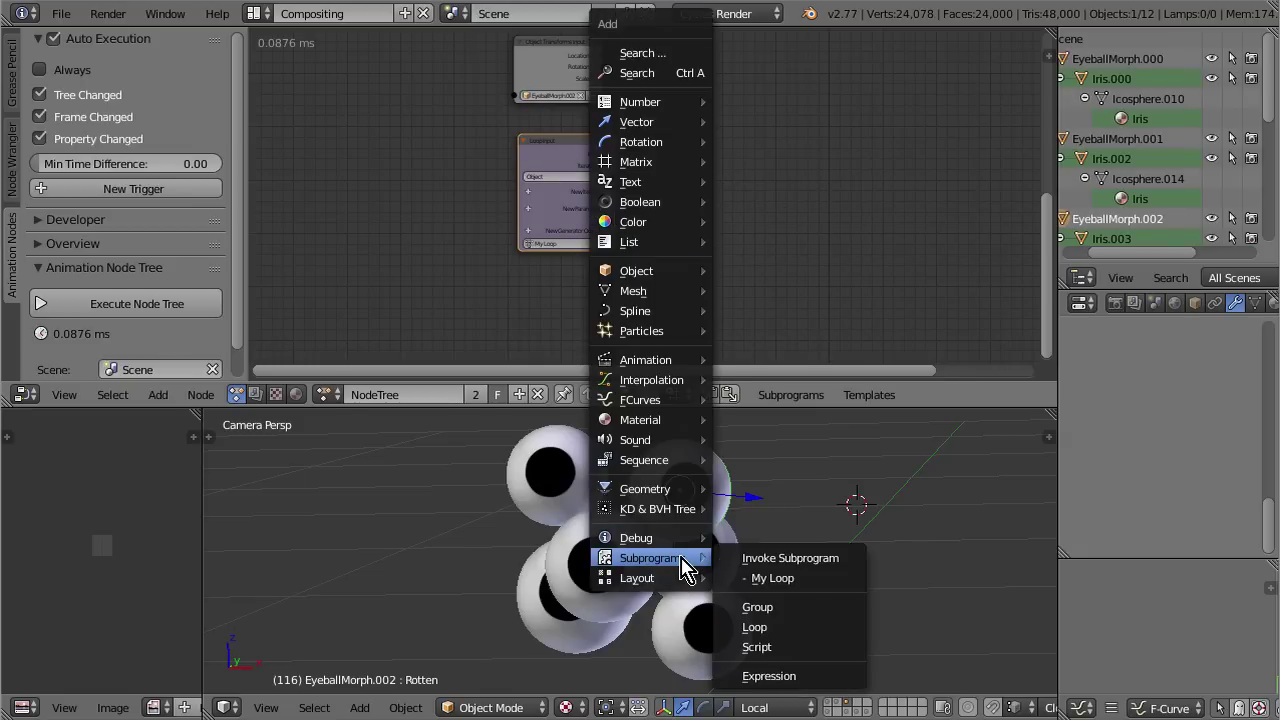
{"action": "left_click", "coordinate": [797, 580]}
{"action": "scroll", "coordinate": [620, 287], "scroll_direction": "up", "scroll_amount": 2}
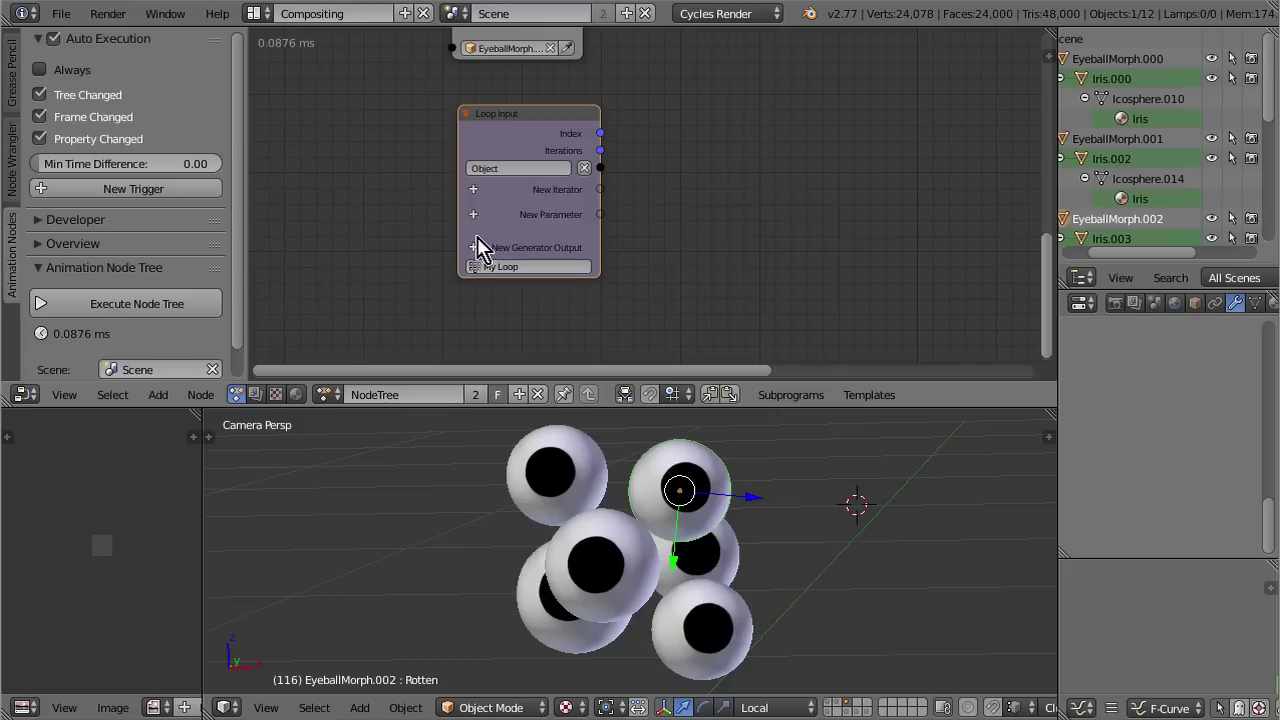
{"action": "key", "text": "shift+a"}
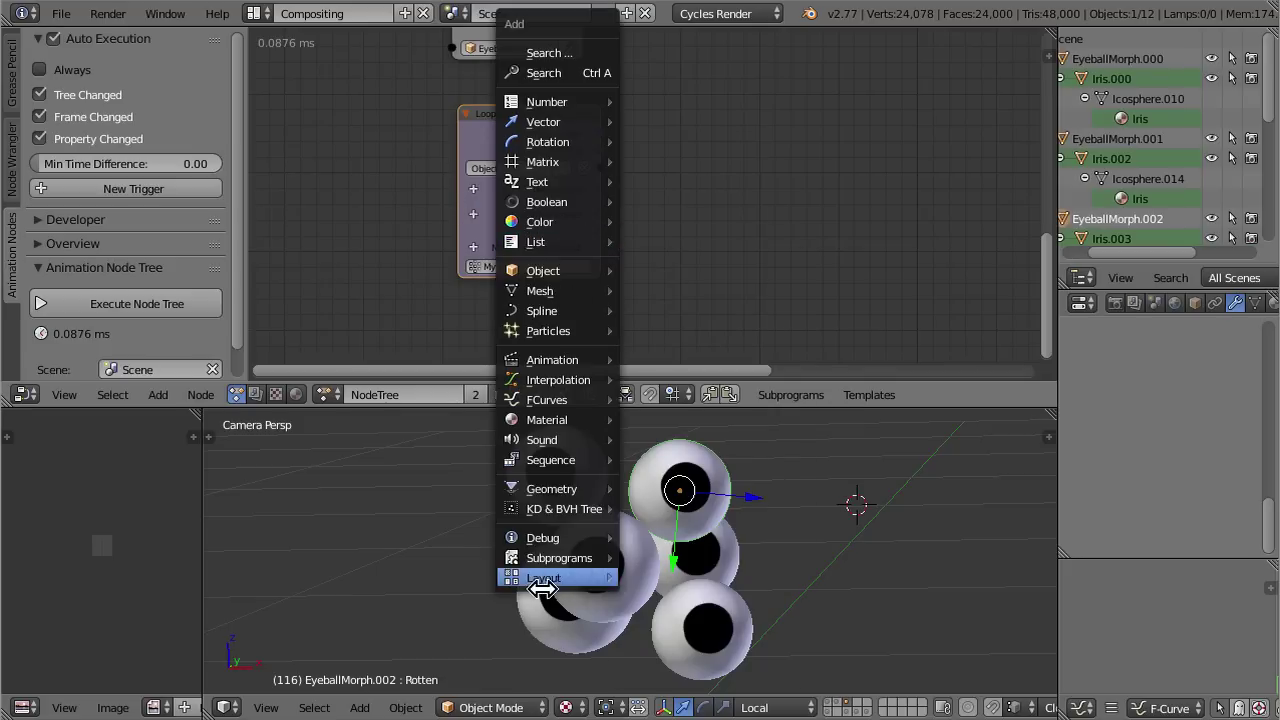
{"action": "mouse_move", "coordinate": [565, 558]}
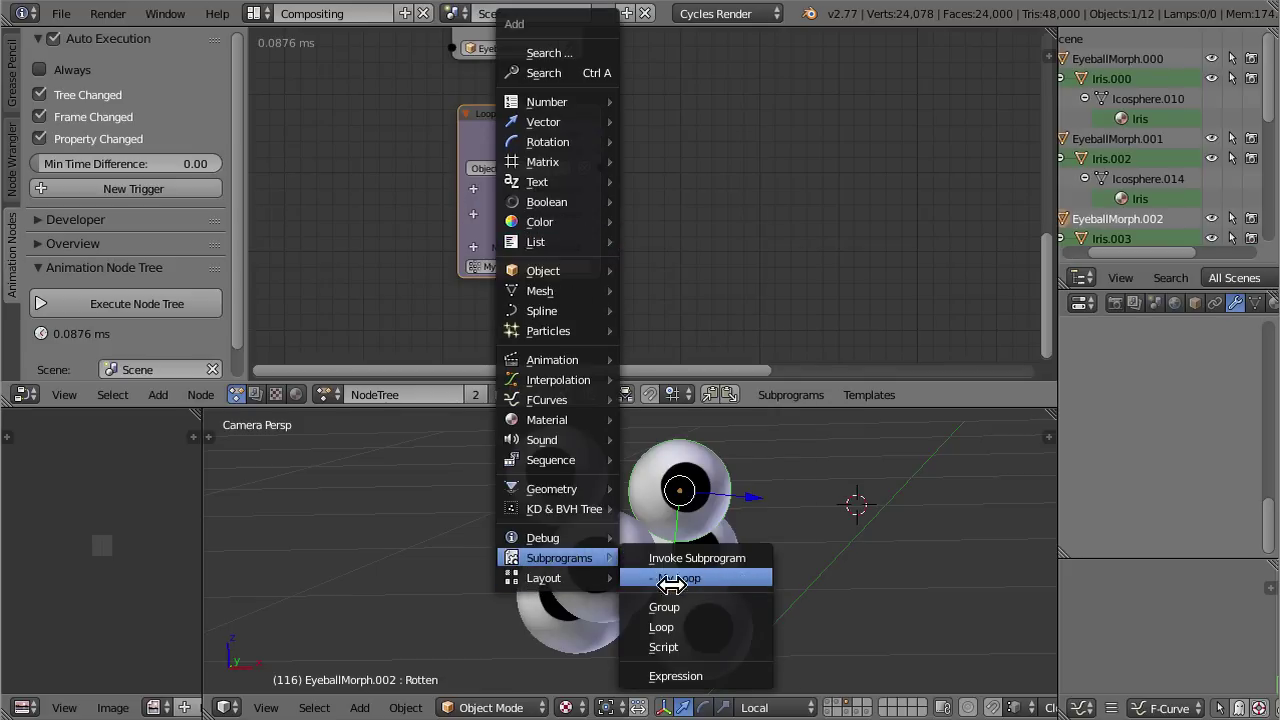
Step: Rename the loop as "Eye Rotaion" and add an Invoke Subprogram node for it beside Loop Input
{"action": "left_click", "coordinate": [543, 263]}
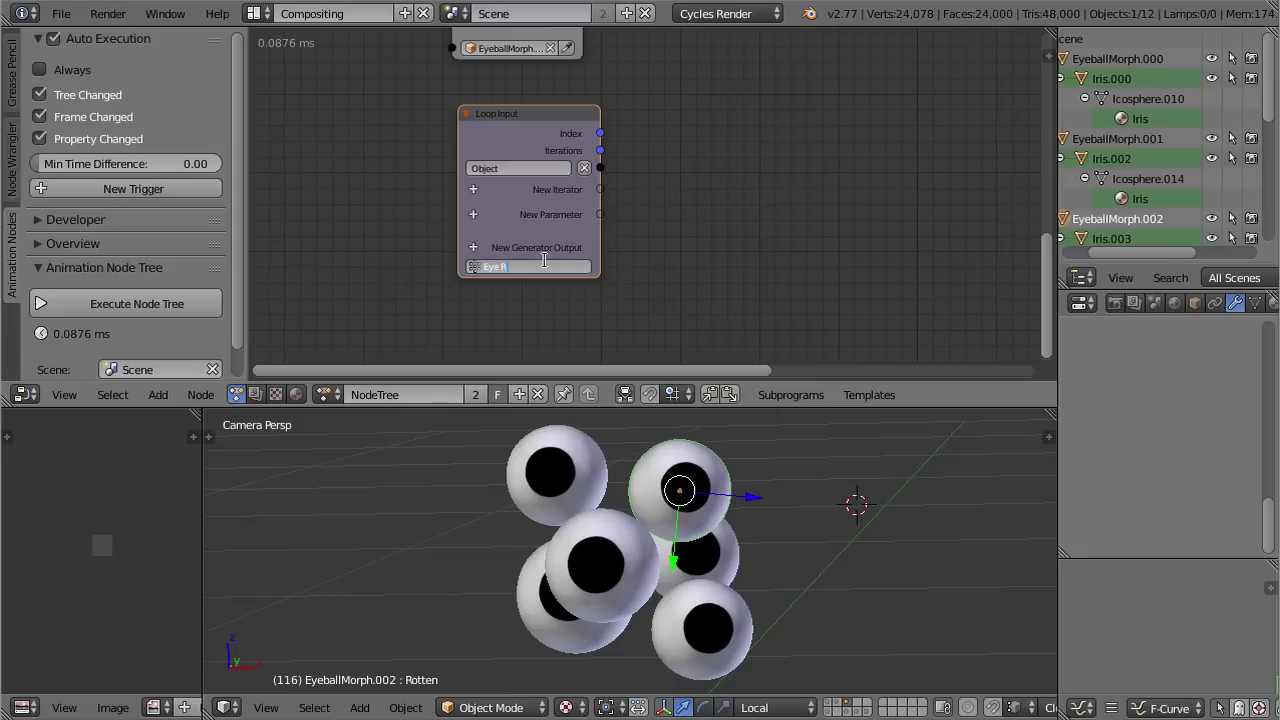
{"action": "key", "text": "Return"}
{"action": "key", "text": "shift+a"}
{"action": "mouse_move", "coordinate": [706, 566]}
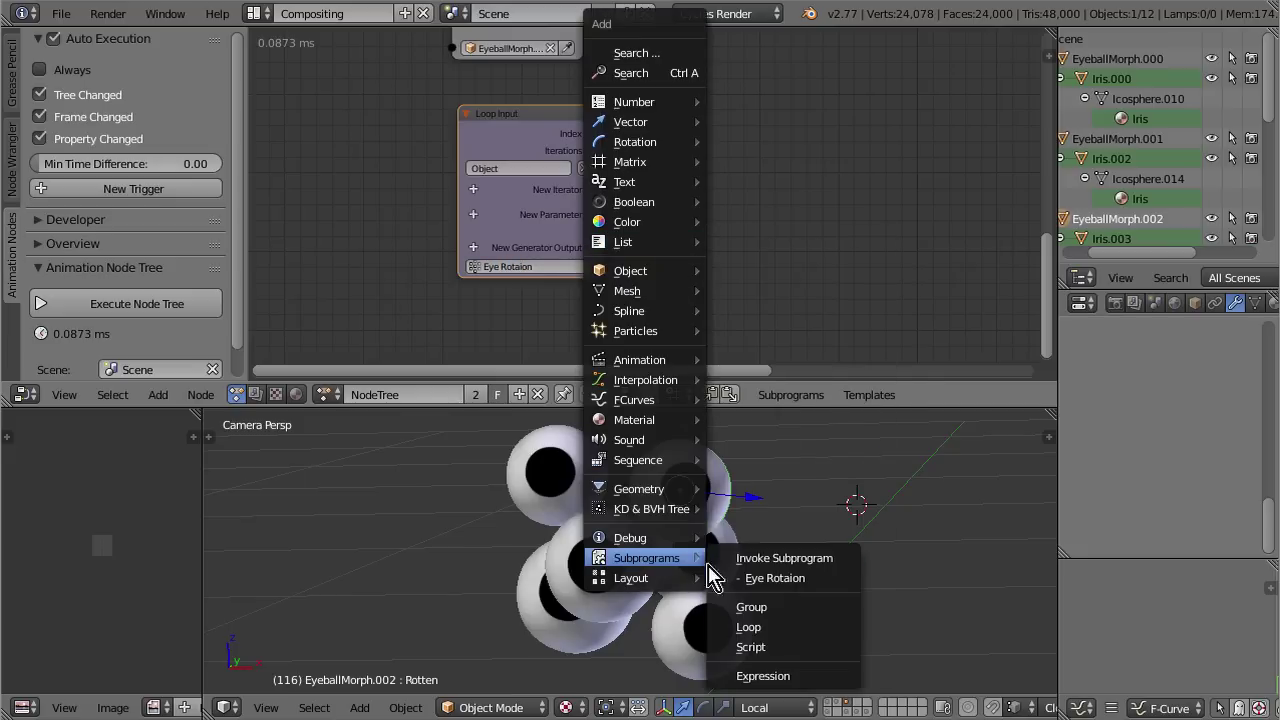
{"action": "left_click", "coordinate": [818, 586]}
{"action": "left_click", "coordinate": [672, 222]}
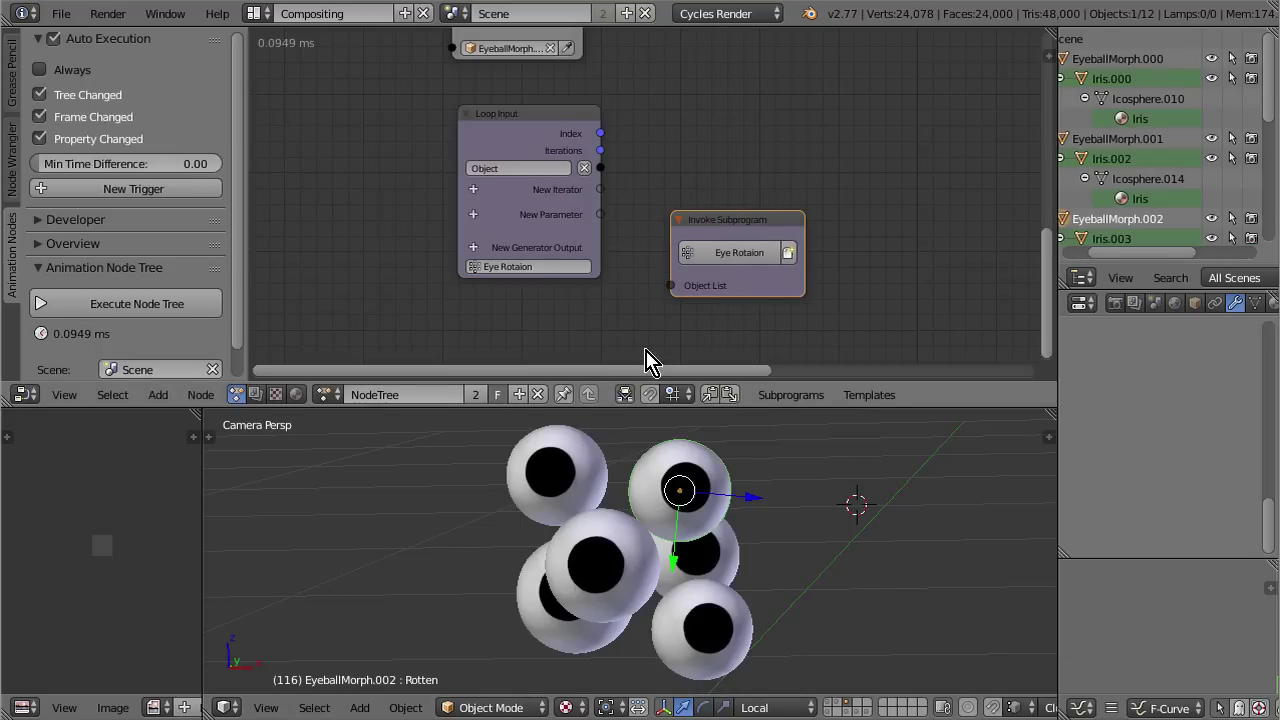
Step: Correct the loop's name to "Eye Rotation" and move the Invoke Subprogram node to the left of Loop Input
{"action": "left_click", "coordinate": [517, 267]}
{"action": "type", "text": "t"}
{"action": "key", "text": "Return"}
{"action": "left_click_drag", "start_coordinate": [757, 251], "coordinate": [286, 103]}
{"action": "middle_click_drag", "start_coordinate": [441, 198], "coordinate": [558, 226]}
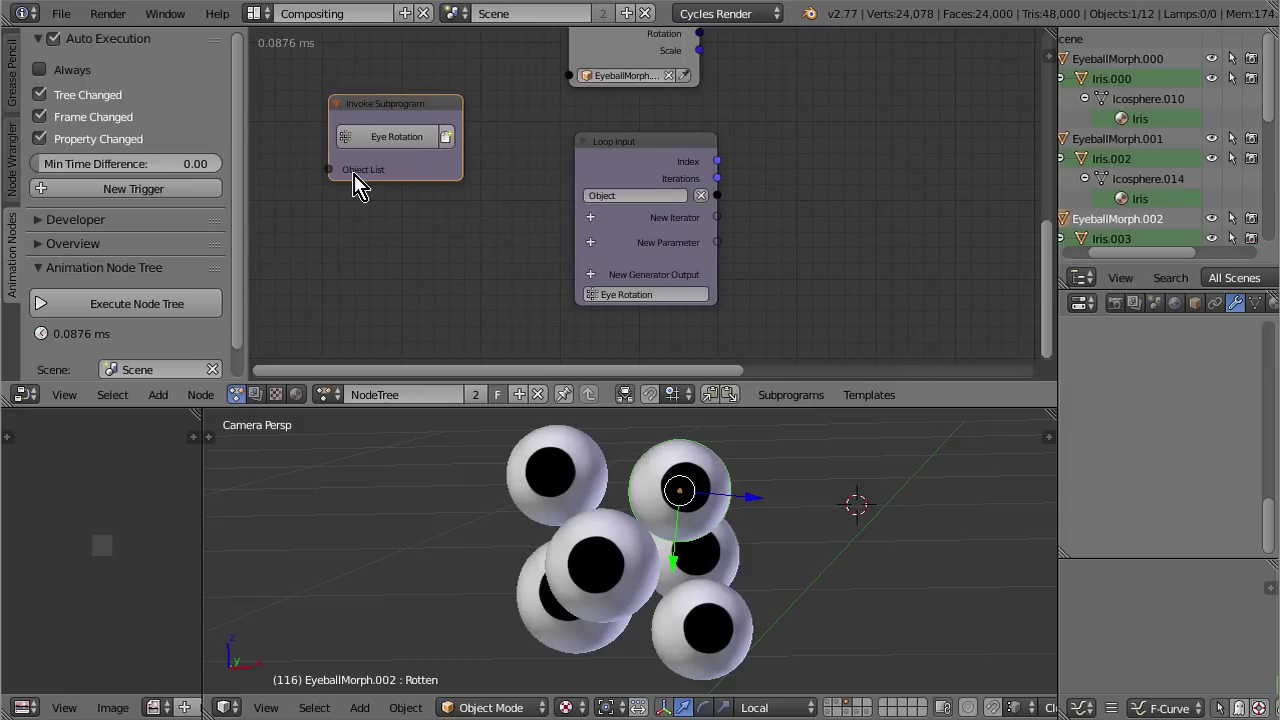
{"action": "scroll", "coordinate": [358, 187], "scroll_direction": "down", "scroll_amount": 1}
Step: Show the viewport in wireframe and select all objects that share the Eyes group with the upper-left eyeball
{"action": "right_click", "coordinate": [700, 614]}
{"action": "right_click", "coordinate": [537, 606]}
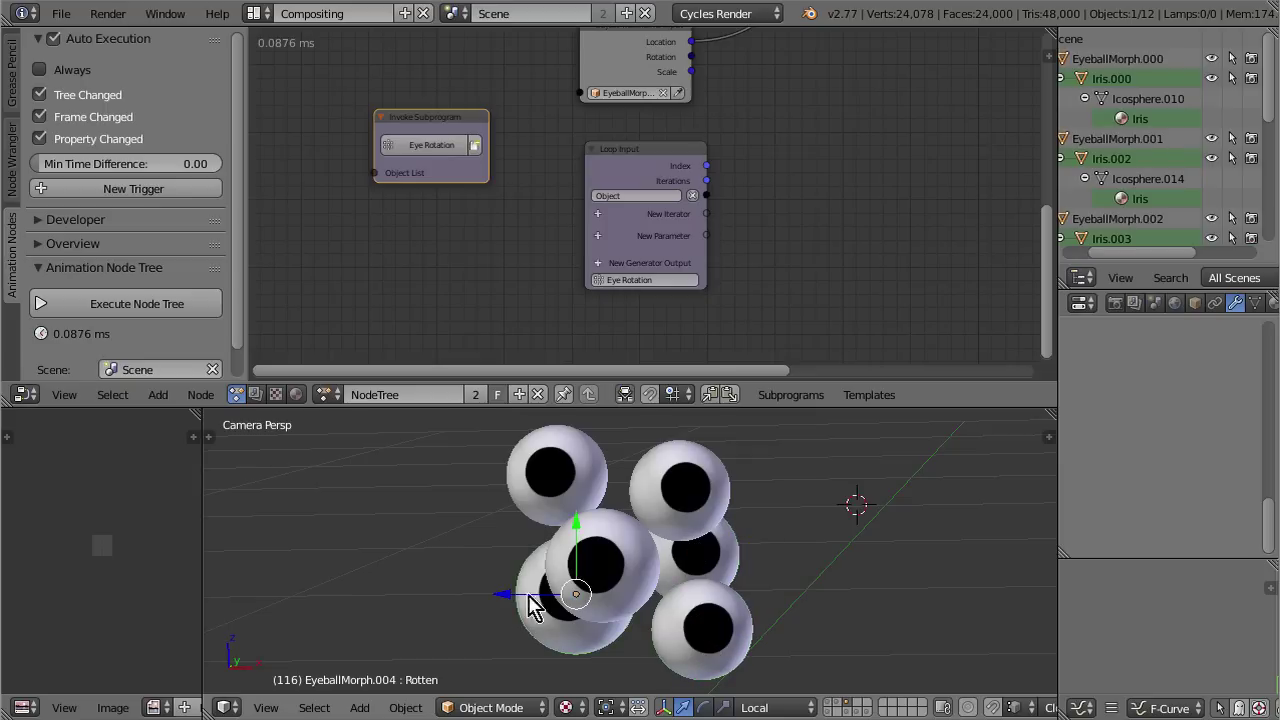
{"action": "key", "text": "z"}
{"action": "right_click", "coordinate": [558, 498]}
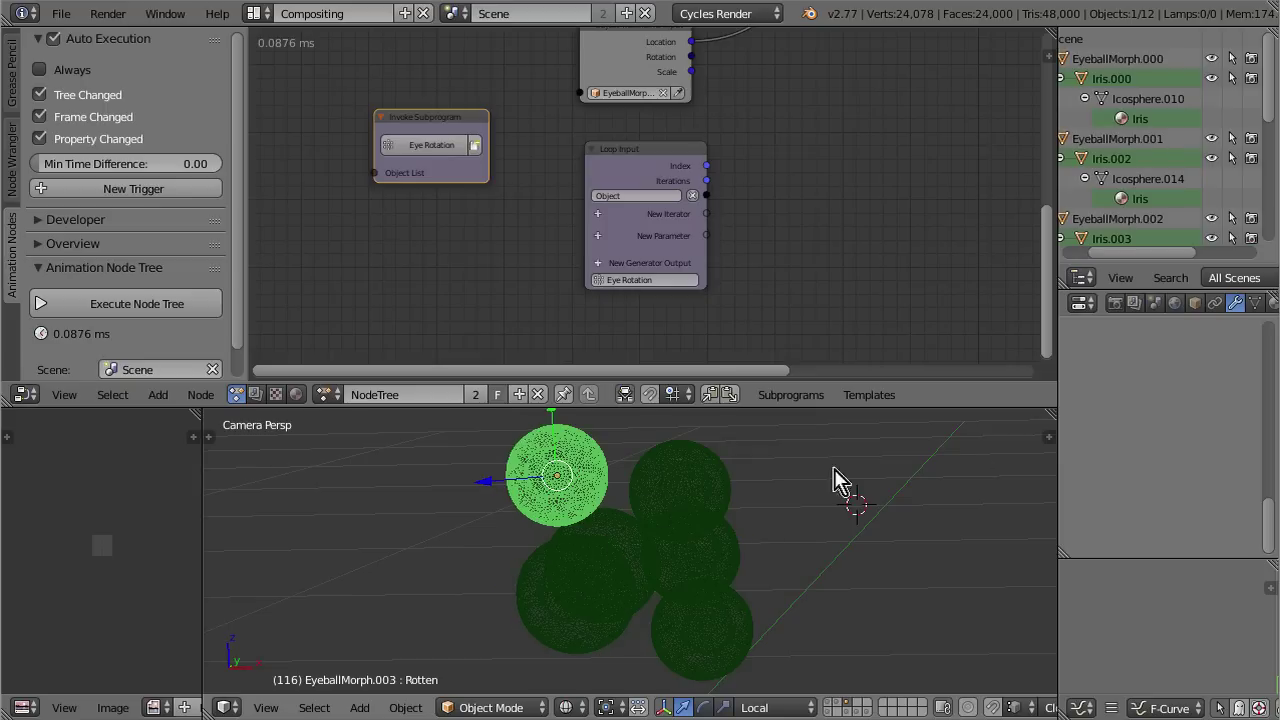
{"action": "left_click", "coordinate": [1195, 302]}
{"action": "scroll", "coordinate": [1191, 543], "scroll_direction": "down", "scroll_amount": 10}
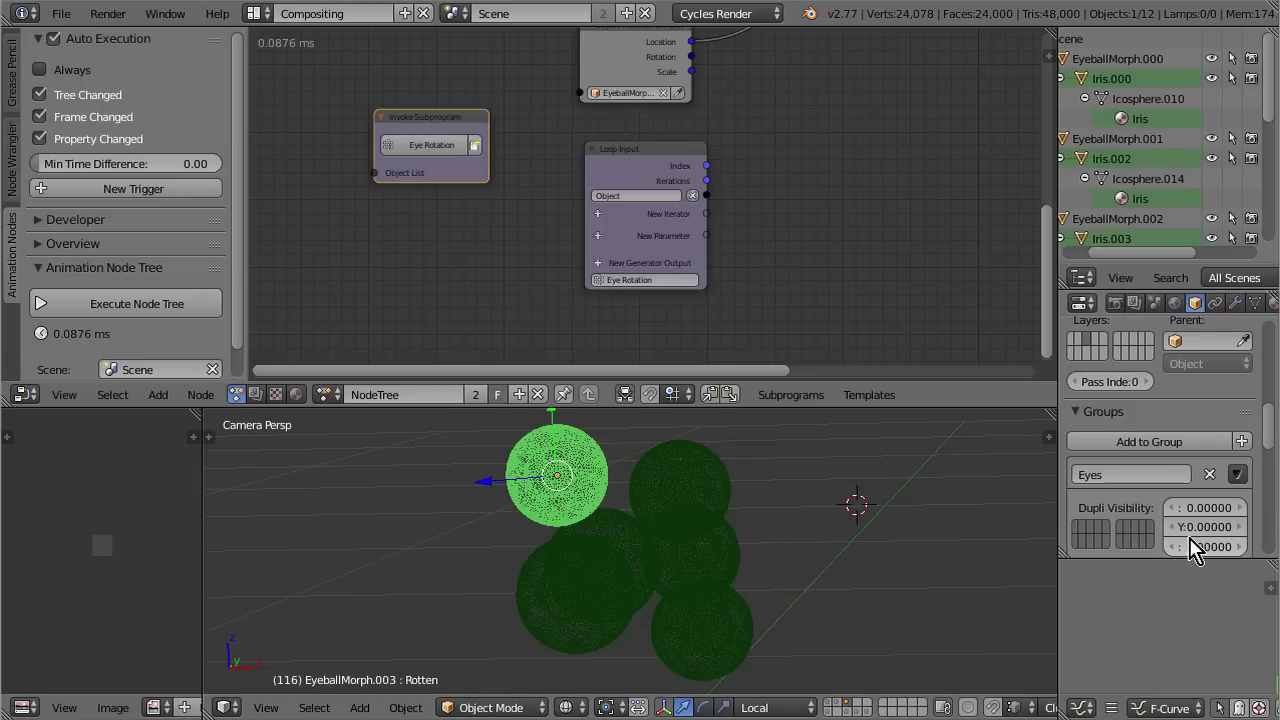
{"action": "key", "text": "shift+g"}
{"action": "left_click", "coordinate": [494, 474]}
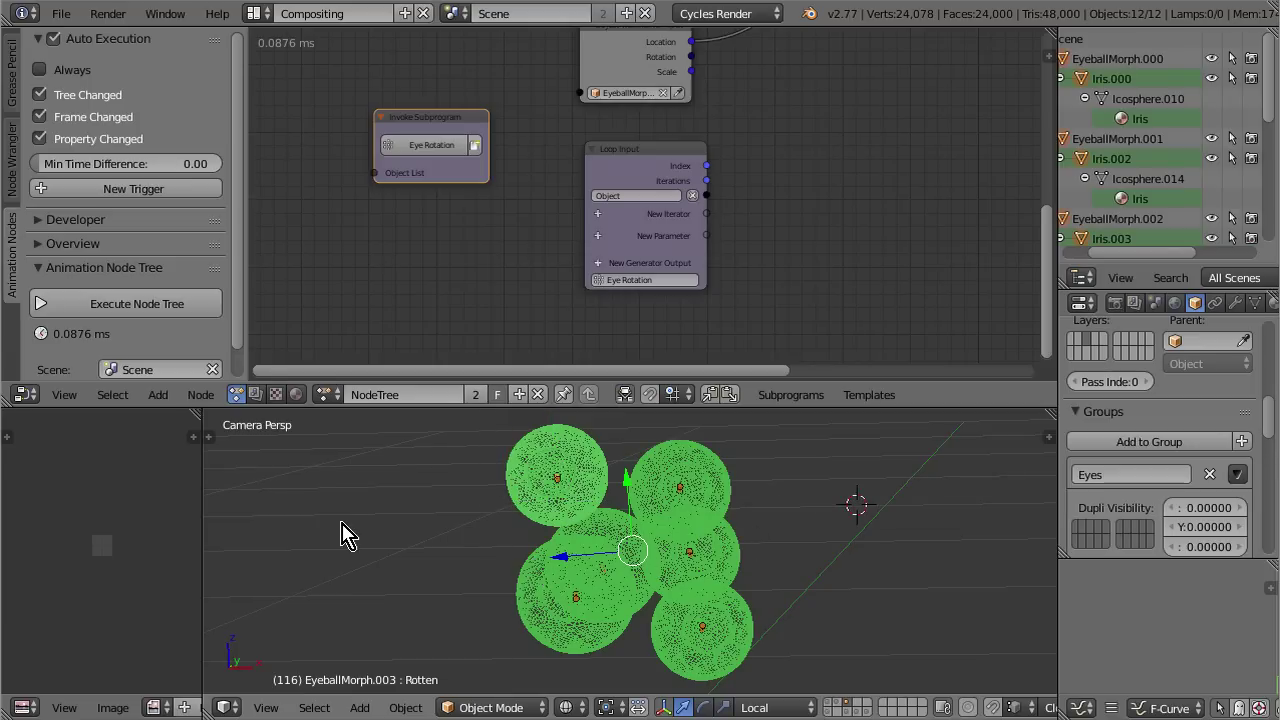
Step: Create a new group from the selected eyeballs with the name Group and enlarge the area showing its creation settings
{"action": "key", "text": "t"}
{"action": "scroll", "coordinate": [310, 615], "scroll_direction": "down", "scroll_amount": 2}
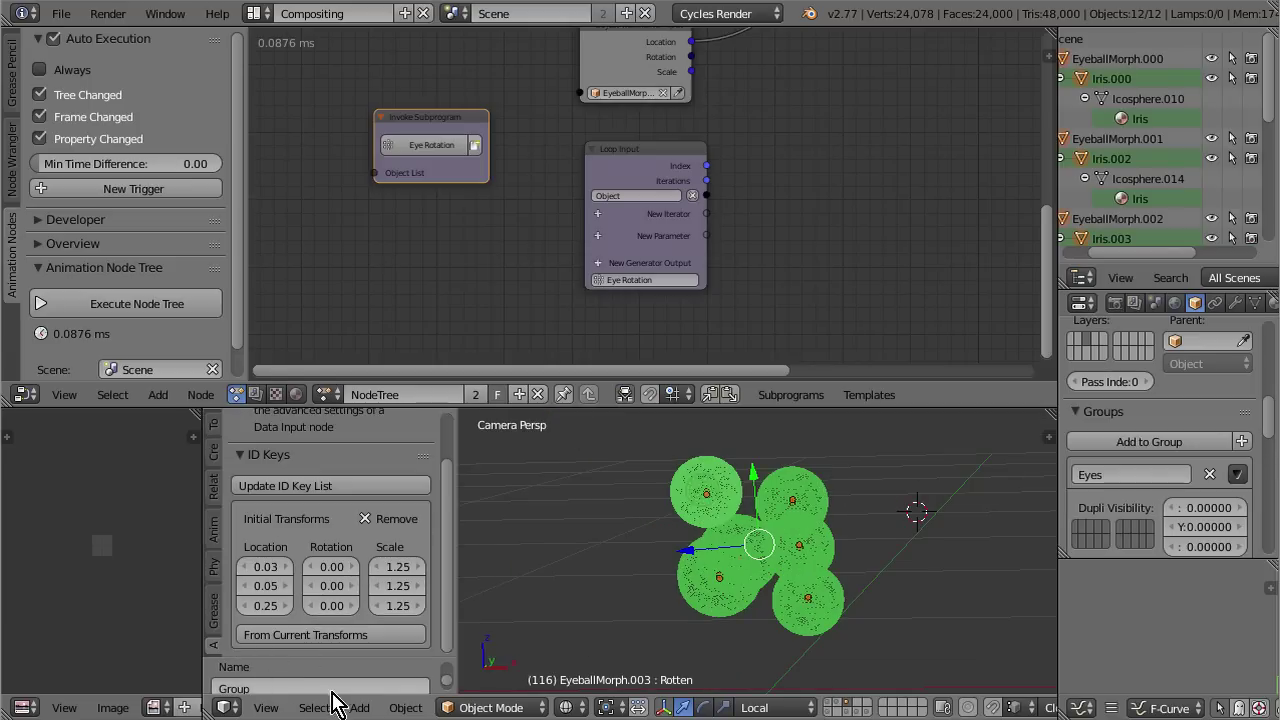
{"action": "left_click", "coordinate": [262, 682]}
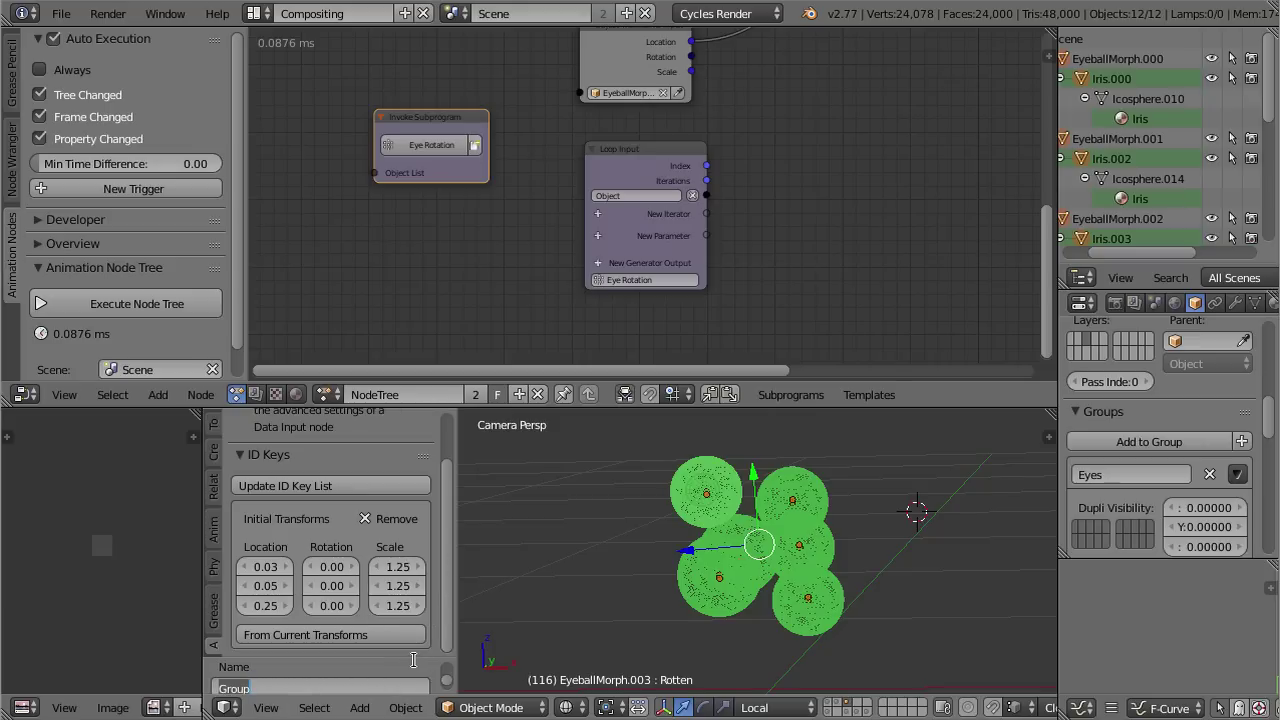
{"action": "left_click_drag", "start_coordinate": [423, 651], "coordinate": [414, 574]}
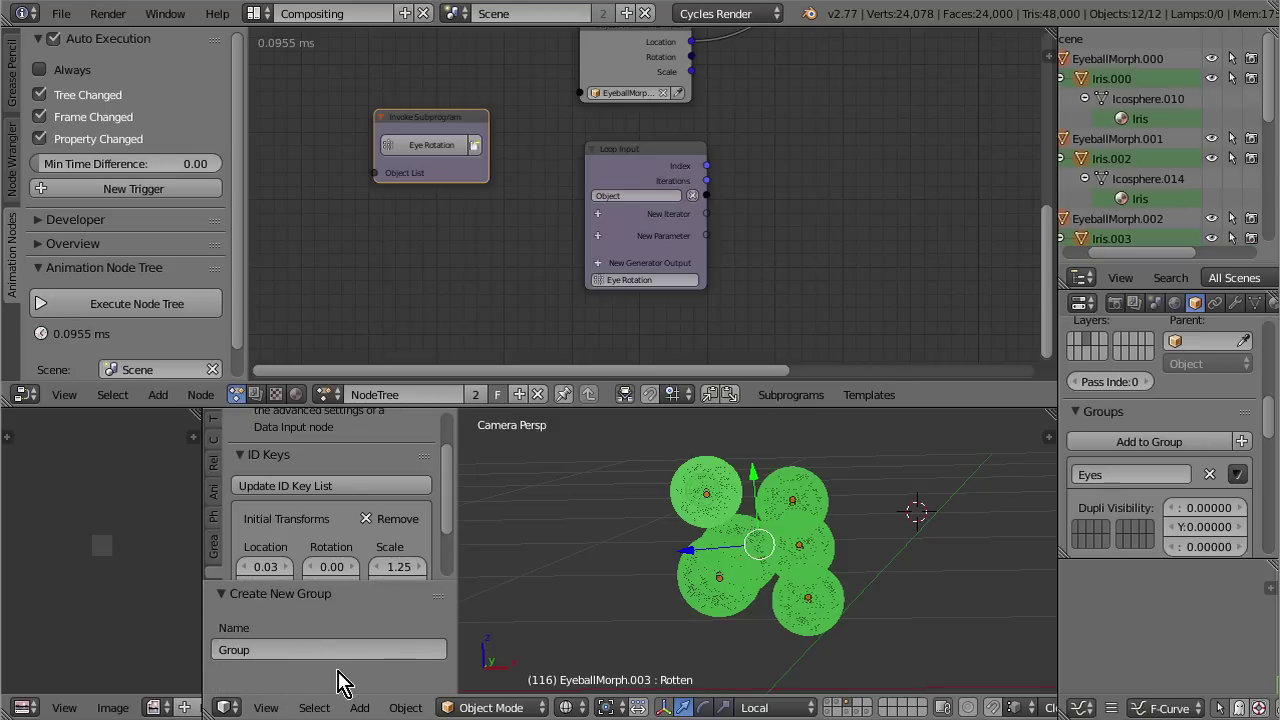
{"action": "key", "text": "F6"}
{"action": "scroll", "coordinate": [437, 534], "scroll_direction": "up", "scroll_amount": 2}
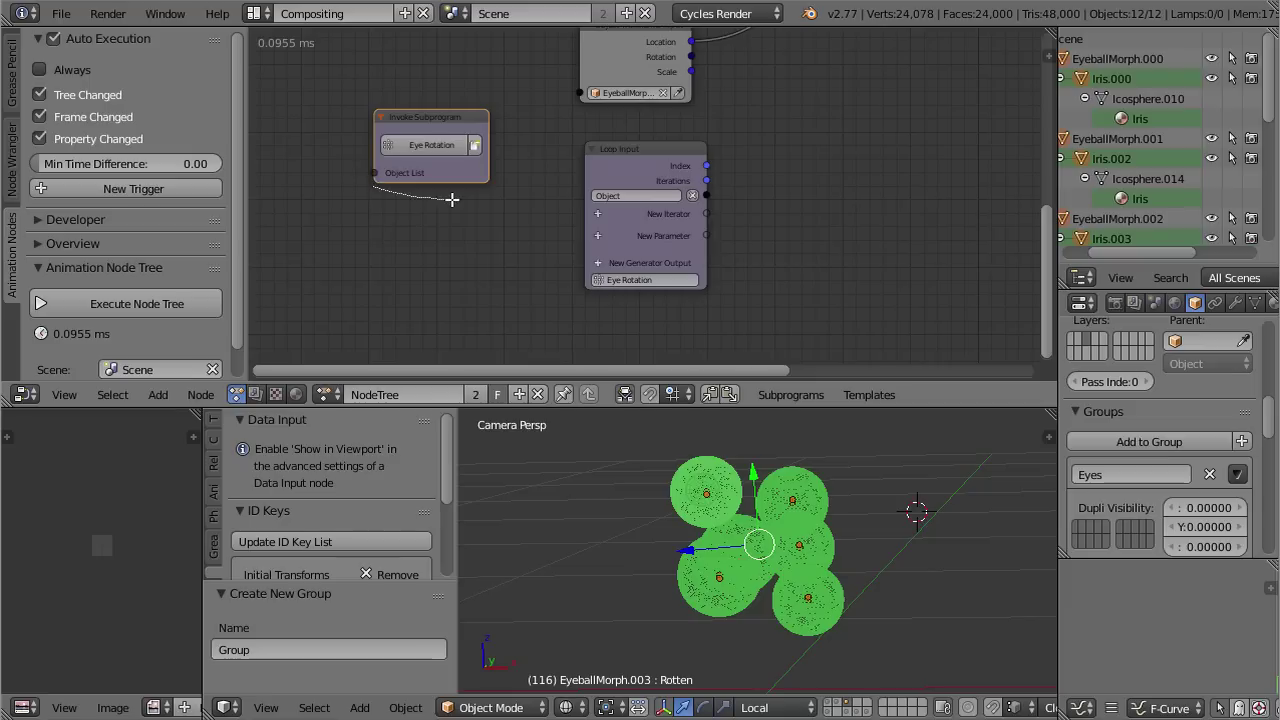
Step: Add an Objects from Group node to the left of Invoke Subprogram and set its group to Eyes
{"action": "right_click_drag", "start_coordinate": [452, 200], "coordinate": [450, 201], "text": "shift"}
{"action": "middle_click_drag", "start_coordinate": [240, 157], "coordinate": [428, 188]}
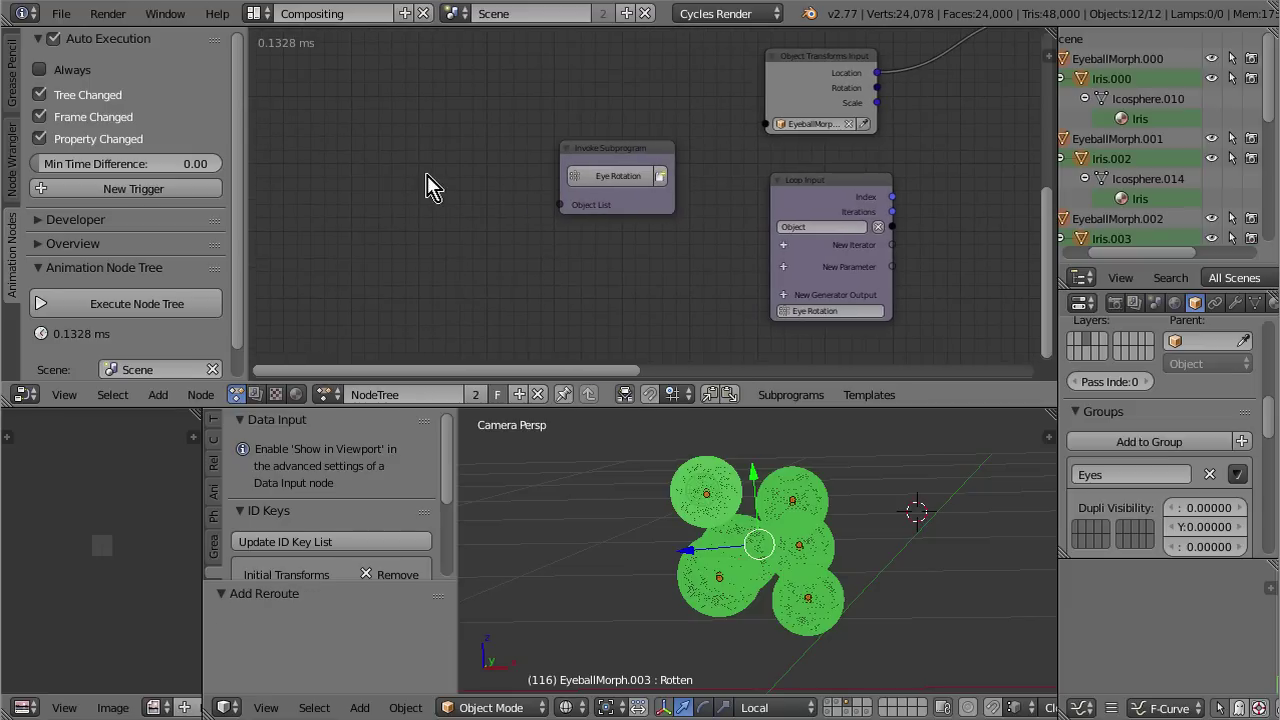
{"action": "key", "text": "shift+a"}
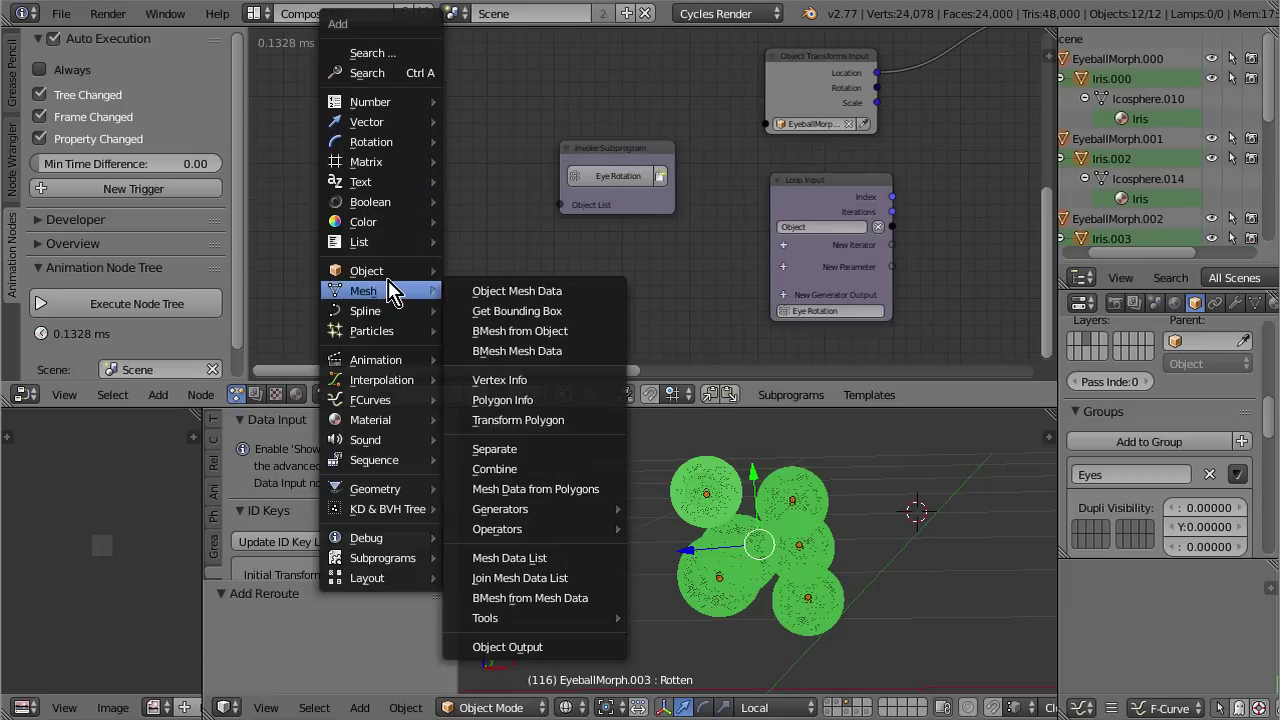
{"action": "mouse_move", "coordinate": [390, 271]}
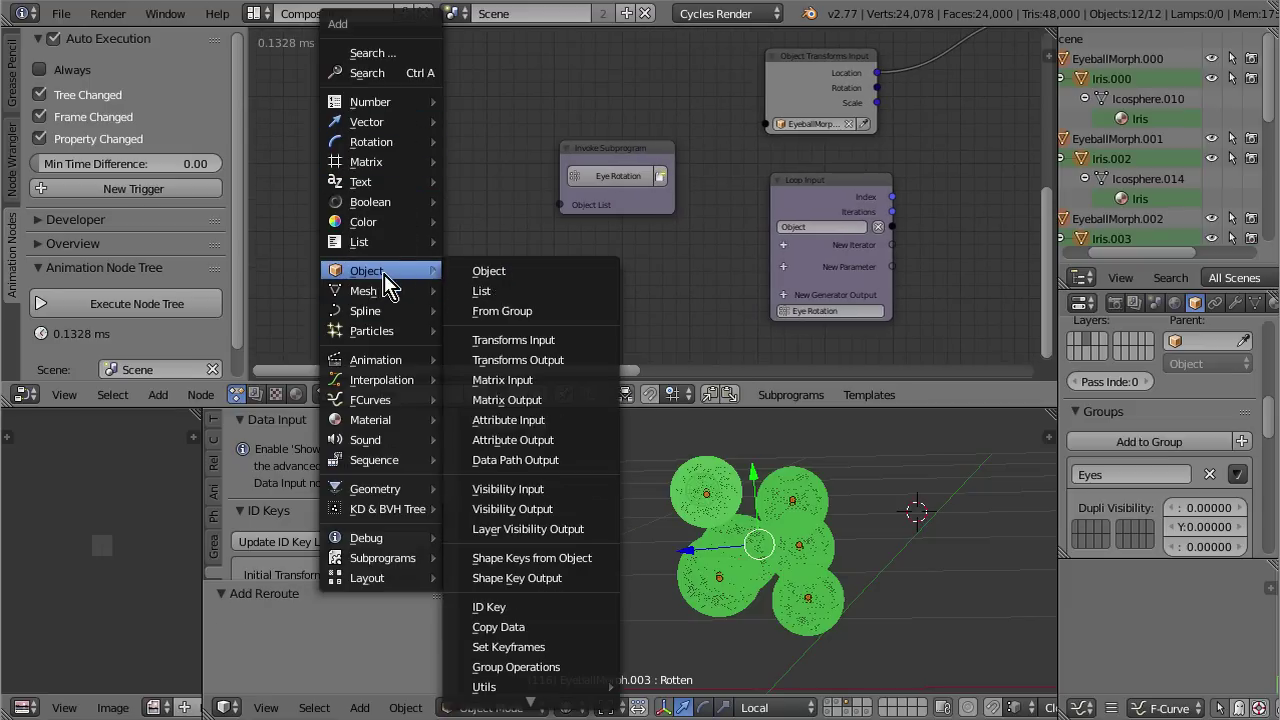
{"action": "left_click", "coordinate": [571, 311]}
{"action": "left_click", "coordinate": [420, 185]}
{"action": "left_click", "coordinate": [411, 201]}
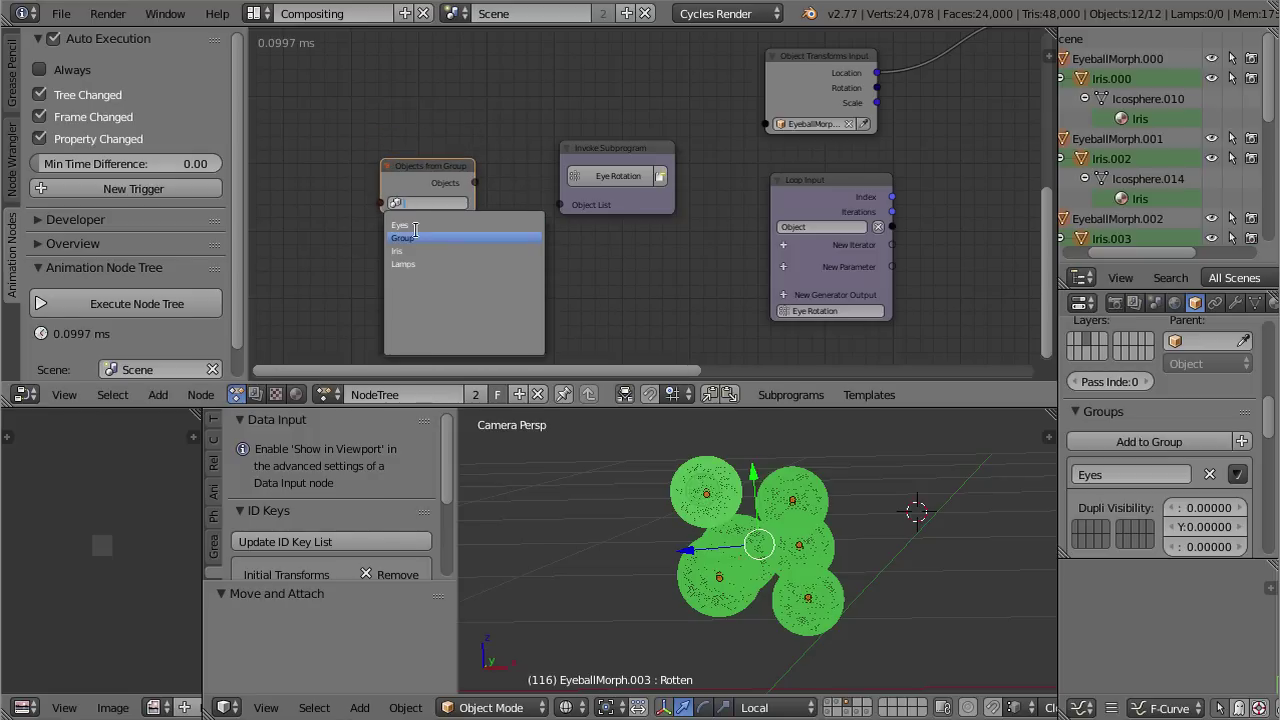
{"action": "left_click", "coordinate": [400, 225]}
Step: Connect the Objects output of Objects from Group to the Object List input of the Eye Rotation Invoke Subprogram node
{"action": "scroll", "coordinate": [457, 266], "scroll_direction": "up", "scroll_amount": 2}
{"action": "left_click_drag", "start_coordinate": [413, 178], "coordinate": [528, 208]}
{"action": "scroll", "coordinate": [709, 357], "scroll_direction": "down", "scroll_amount": 1}
{"action": "middle_click_drag", "start_coordinate": [752, 708], "coordinate": [749, 614]}
{"action": "scroll", "coordinate": [749, 640], "scroll_direction": "up", "scroll_amount": 3}
{"action": "scroll", "coordinate": [770, 630], "scroll_direction": "down", "scroll_amount": 1}
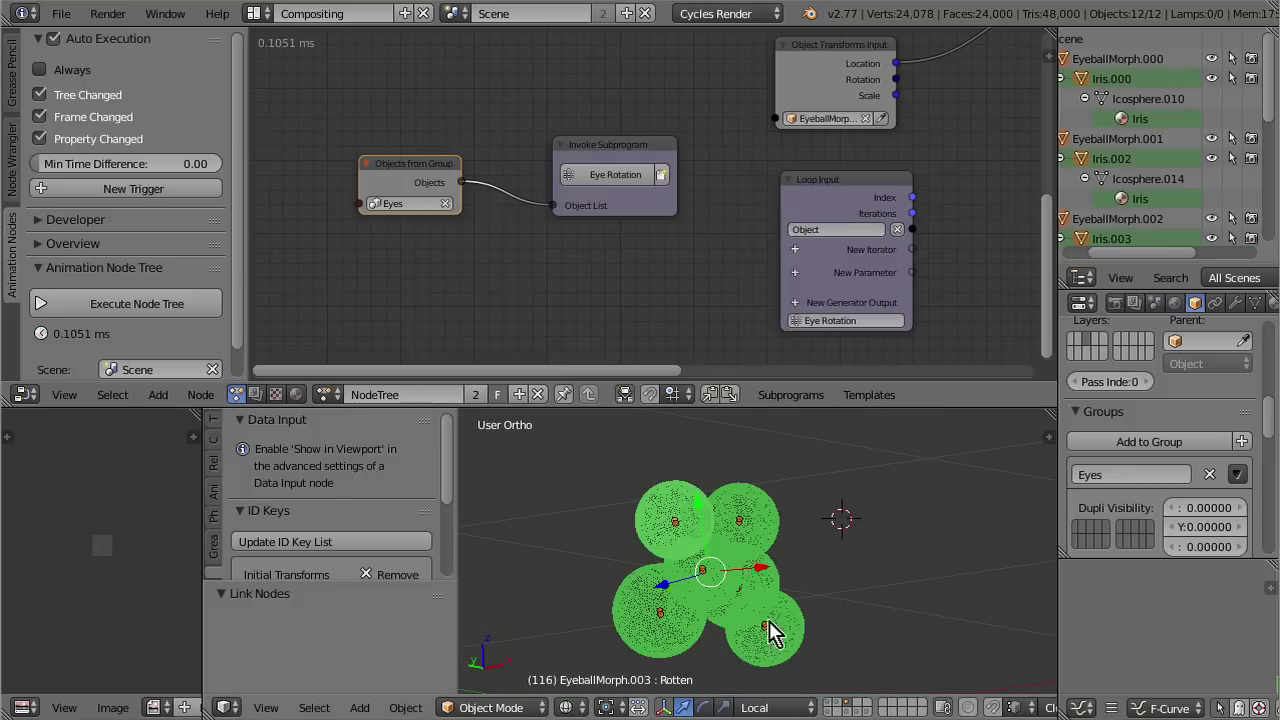
Step: Select the iris of the upper-right eyeball to check its group membership
{"action": "scroll", "coordinate": [730, 570], "scroll_direction": "up", "scroll_amount": 3}
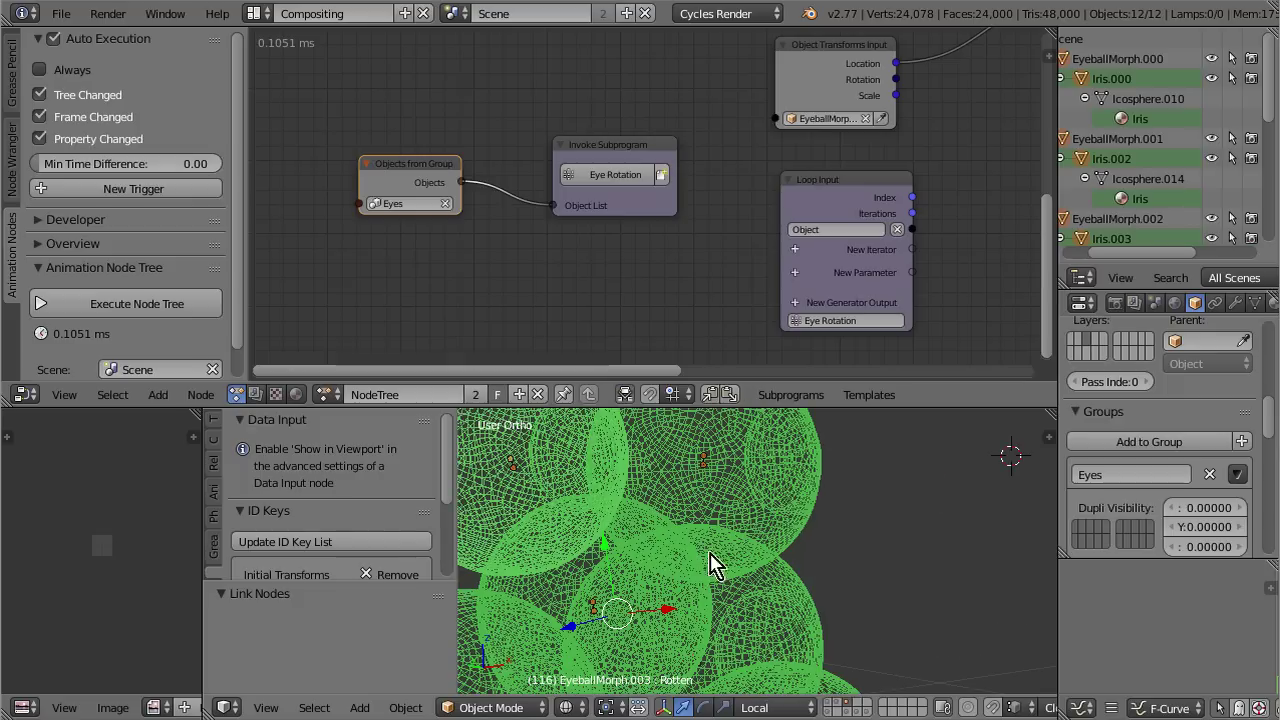
{"action": "right_click", "coordinate": [794, 466]}
{"action": "right_click", "coordinate": [793, 466]}
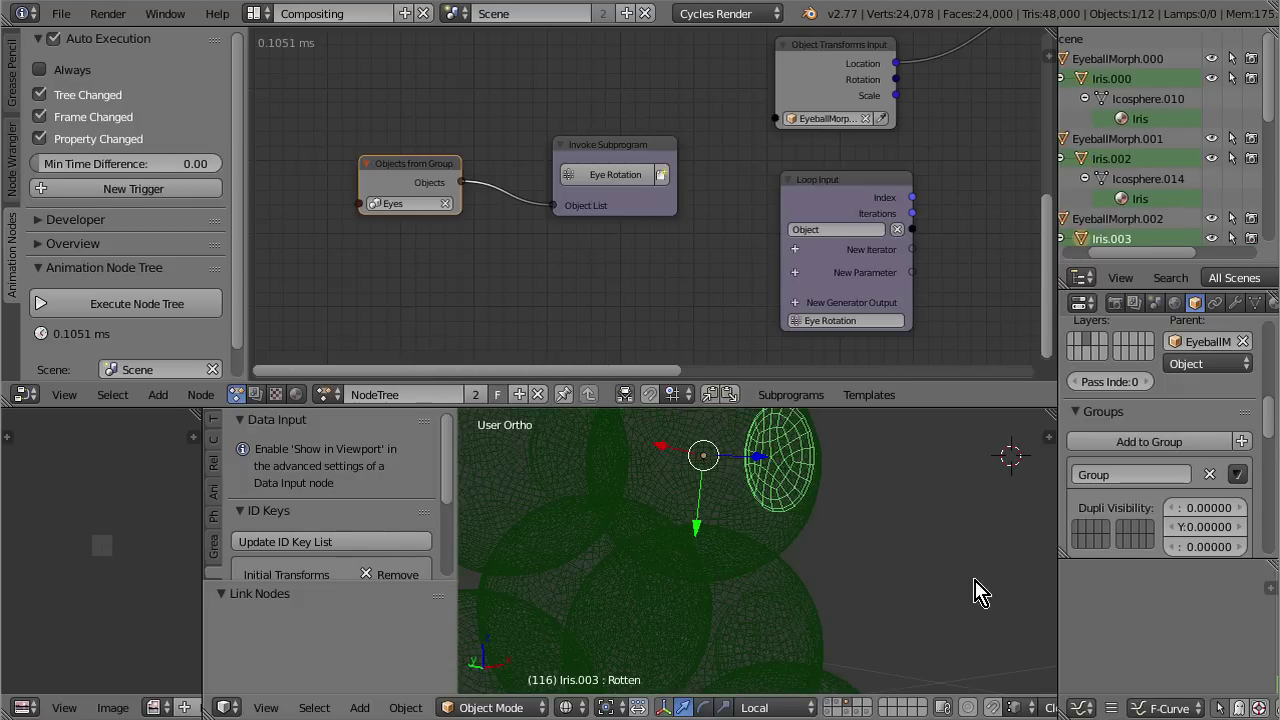
{"action": "scroll", "coordinate": [950, 585], "scroll_direction": "down", "scroll_amount": 4}
{"action": "middle_click_drag", "start_coordinate": [929, 580], "coordinate": [812, 622]}
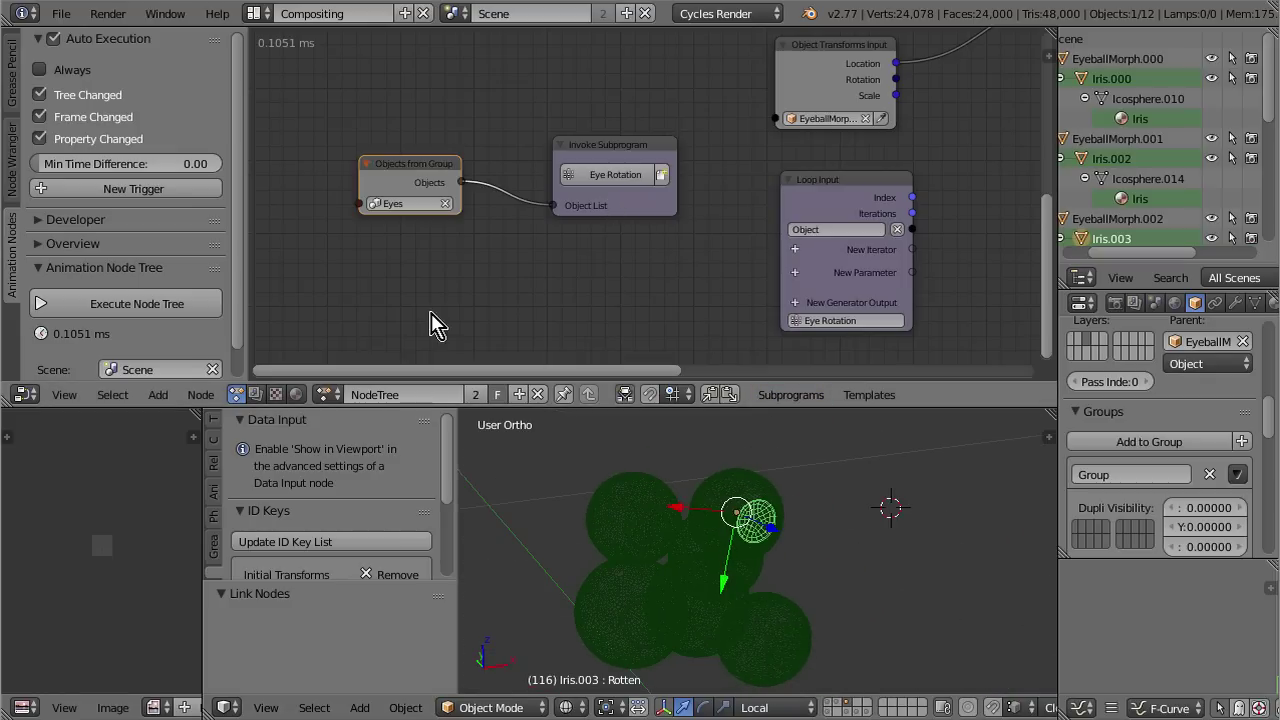
Step: Switch the viewport from wireframe to textured shading to show the white eyeballs with black irises
{"action": "scroll", "coordinate": [985, 237], "scroll_direction": "down", "scroll_amount": 2}
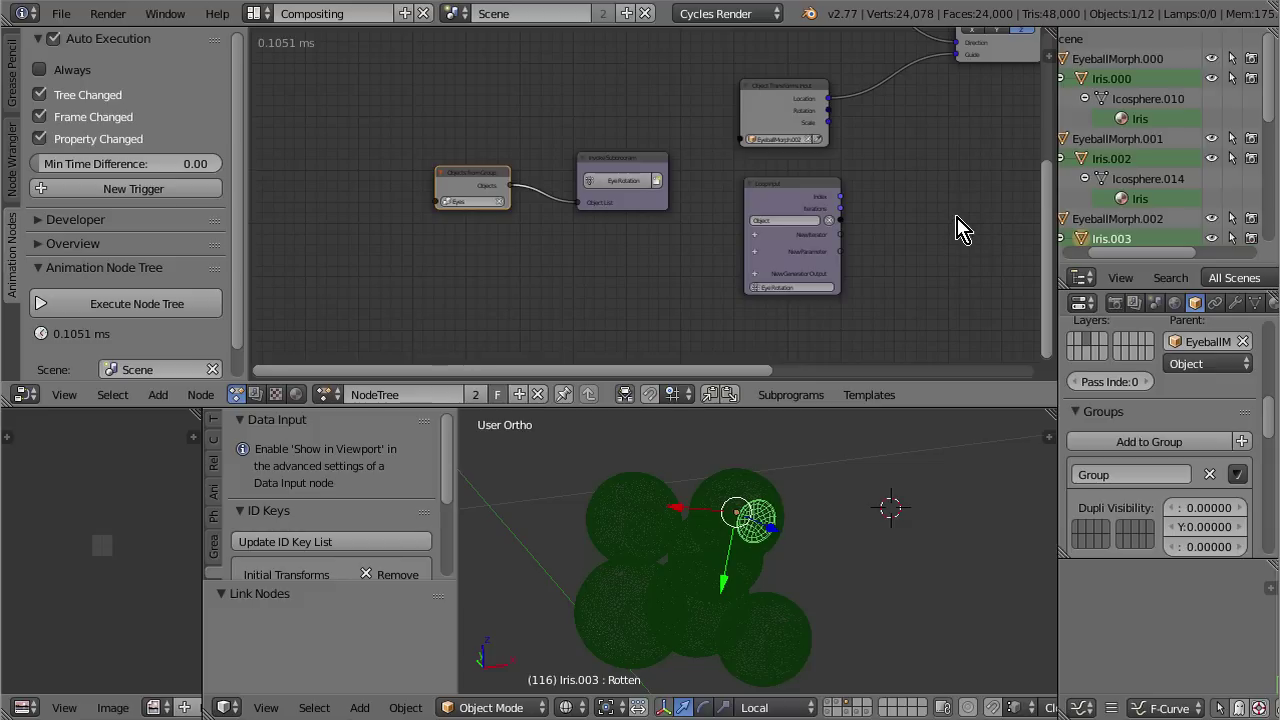
{"action": "key", "text": "z"}
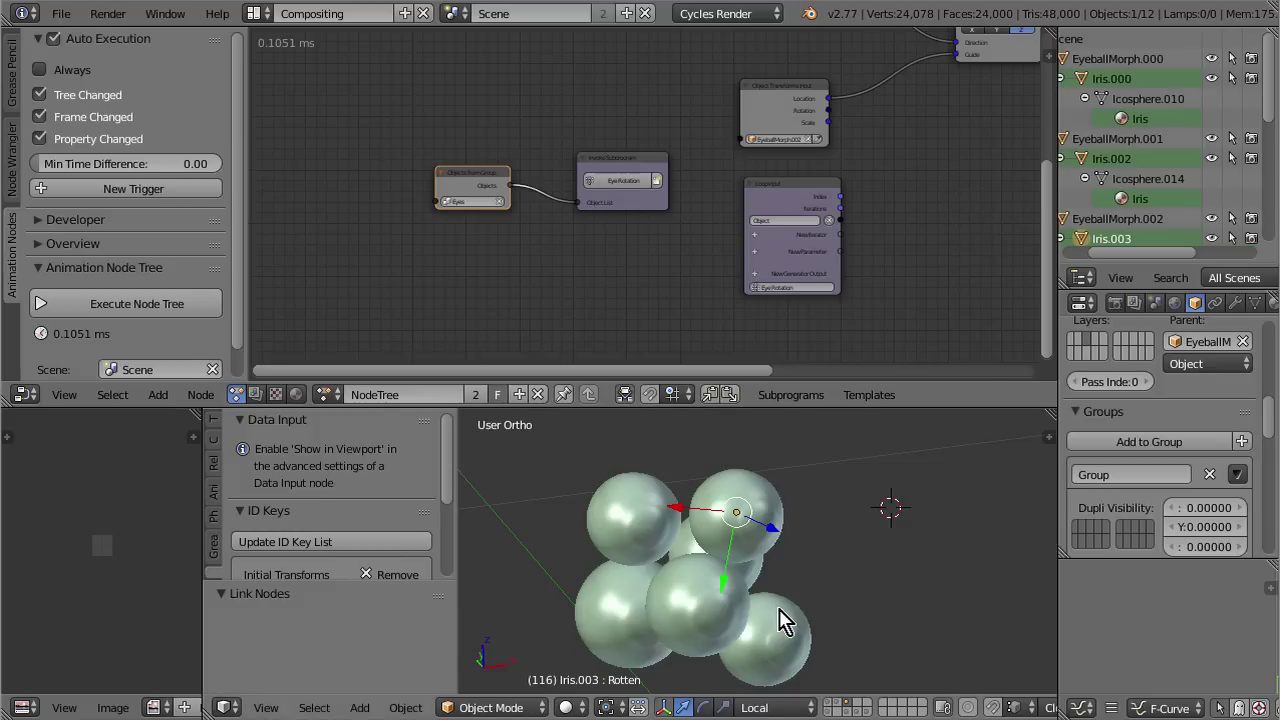
{"action": "key", "text": "alt+z"}
Step: Shift both Object Transforms Input nodes toward Direction to Rotation and place the Loop Input node above Invoke Subprogram
{"action": "scroll", "coordinate": [883, 203], "scroll_direction": "down", "scroll_amount": 2}
{"action": "mouse_move", "coordinate": [883, 203]}
{"action": "middle_mouse_down"}
{"action": "mouse_move", "coordinate": [736, 210]}
{"action": "mouse_move", "coordinate": [812, 167]}
{"action": "middle_mouse_up"}
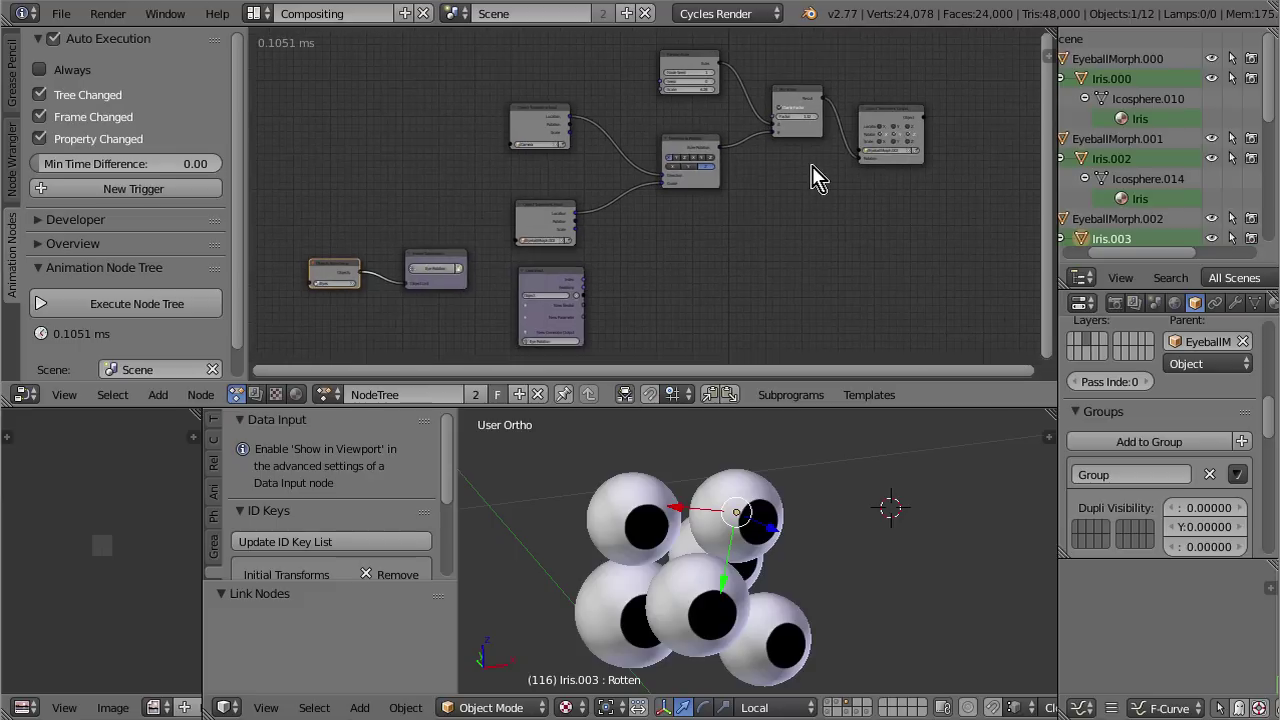
{"action": "scroll", "coordinate": [814, 172], "scroll_direction": "up", "scroll_amount": 2}
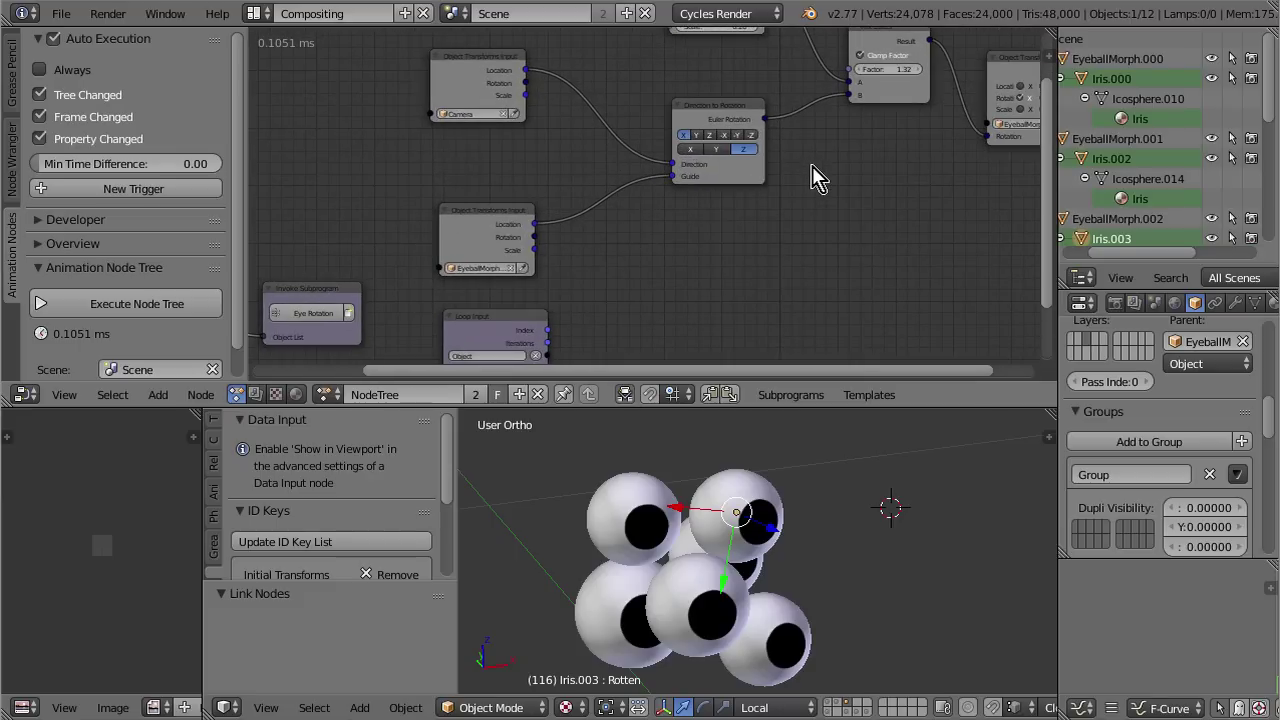
{"action": "scroll", "coordinate": [556, 258], "scroll_direction": "down", "scroll_amount": 1}
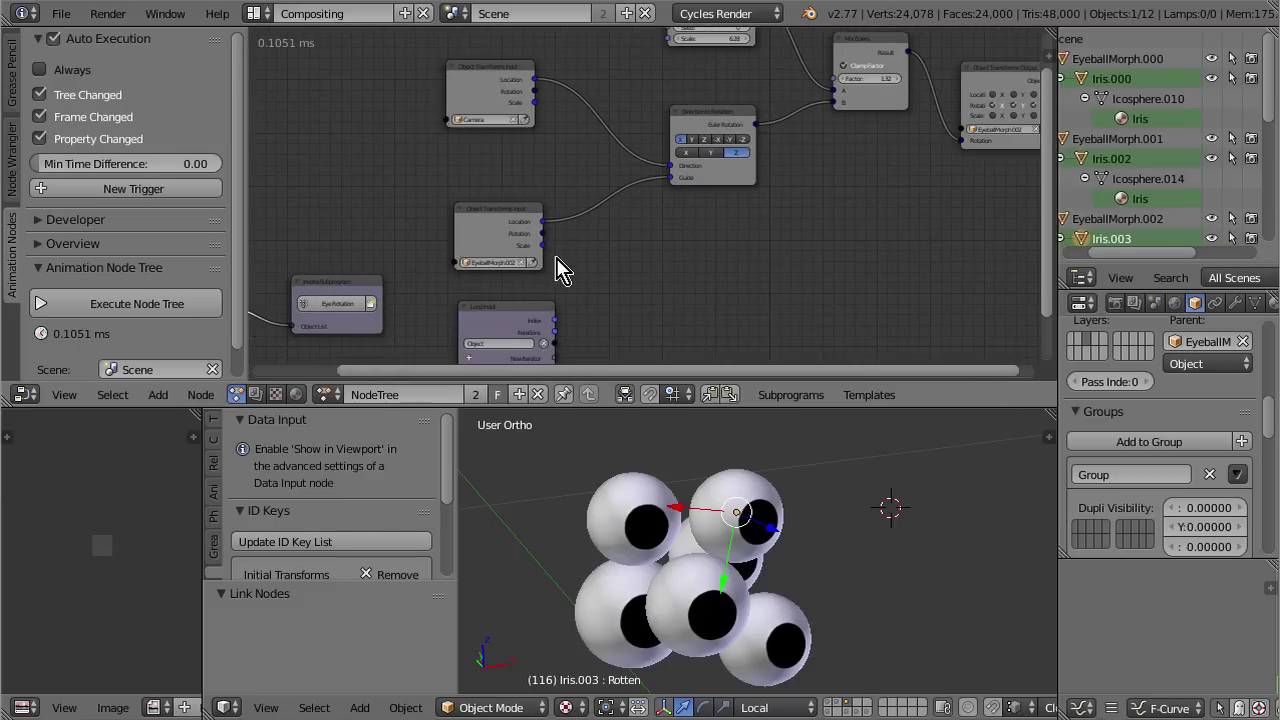
{"action": "middle_click_drag", "start_coordinate": [526, 277], "coordinate": [586, 226]}
{"action": "left_click_drag", "start_coordinate": [534, 200], "coordinate": [585, 185]}
{"action": "left_click_drag", "start_coordinate": [526, 62], "coordinate": [580, 80]}
{"action": "middle_click_drag", "start_coordinate": [708, 220], "coordinate": [804, 183]}
{"action": "left_click_drag", "start_coordinate": [668, 237], "coordinate": [505, 75]}
Step: Connect the Loop Input node's Object output to the Object input of the eyeball's Object Transforms Input node
{"action": "middle_click_drag", "start_coordinate": [727, 242], "coordinate": [689, 317]}
{"action": "scroll", "coordinate": [695, 317], "scroll_direction": "up", "scroll_amount": 2}
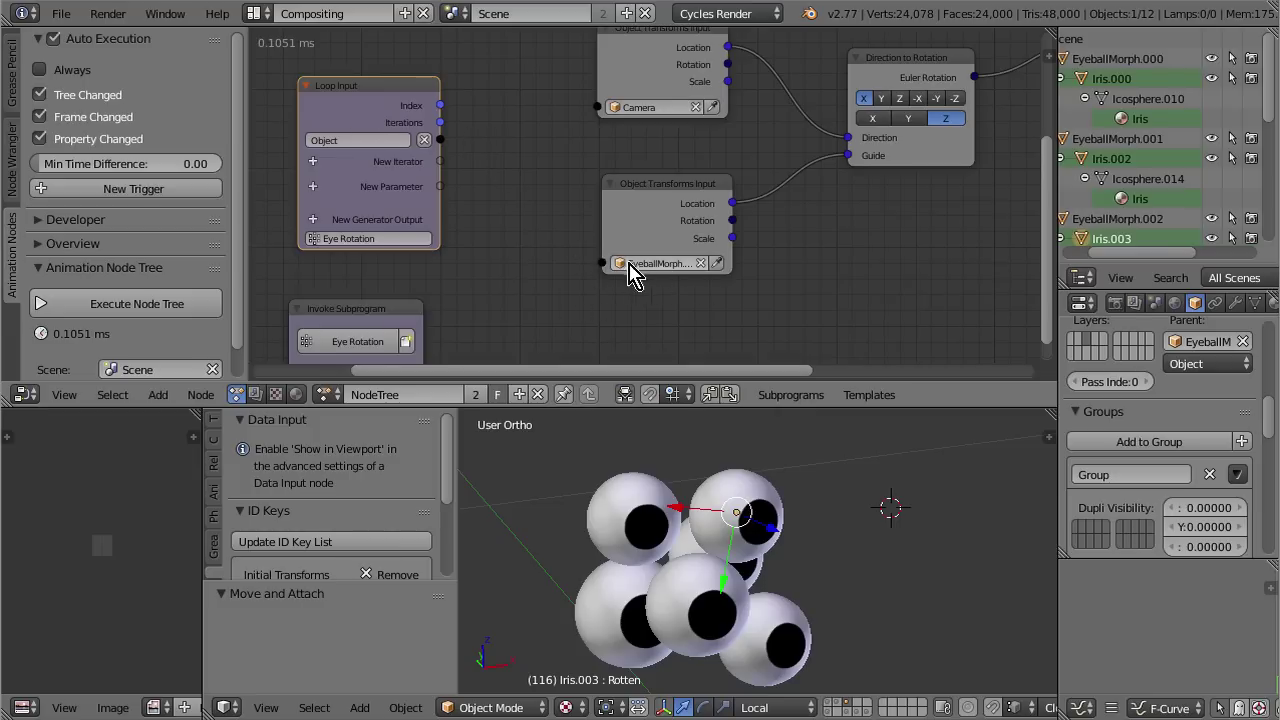
{"action": "left_click_drag", "start_coordinate": [441, 141], "coordinate": [605, 265]}
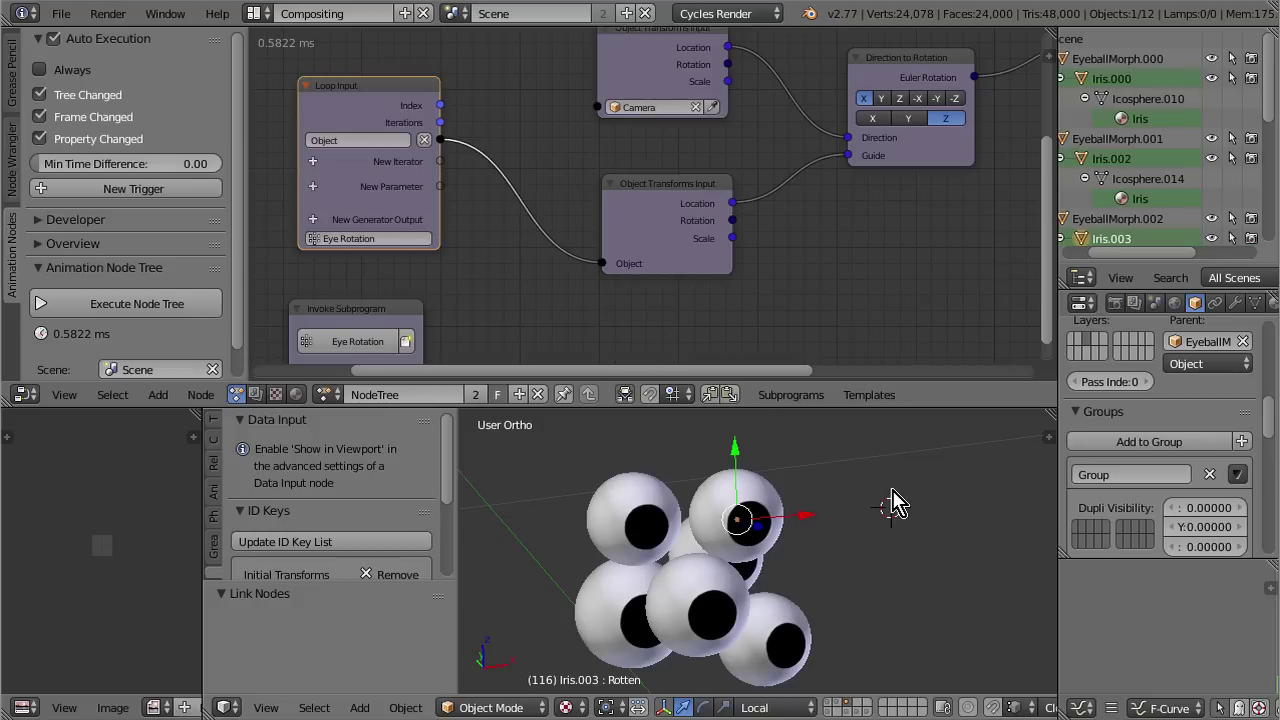
Step: Set the Mix Eulers factor to 0
{"action": "scroll", "coordinate": [774, 200], "scroll_direction": "down", "scroll_amount": 2}
{"action": "scroll", "coordinate": [851, 200], "scroll_direction": "up", "scroll_amount": 2}
{"action": "middle_click_drag", "start_coordinate": [851, 200], "coordinate": [674, 260]}
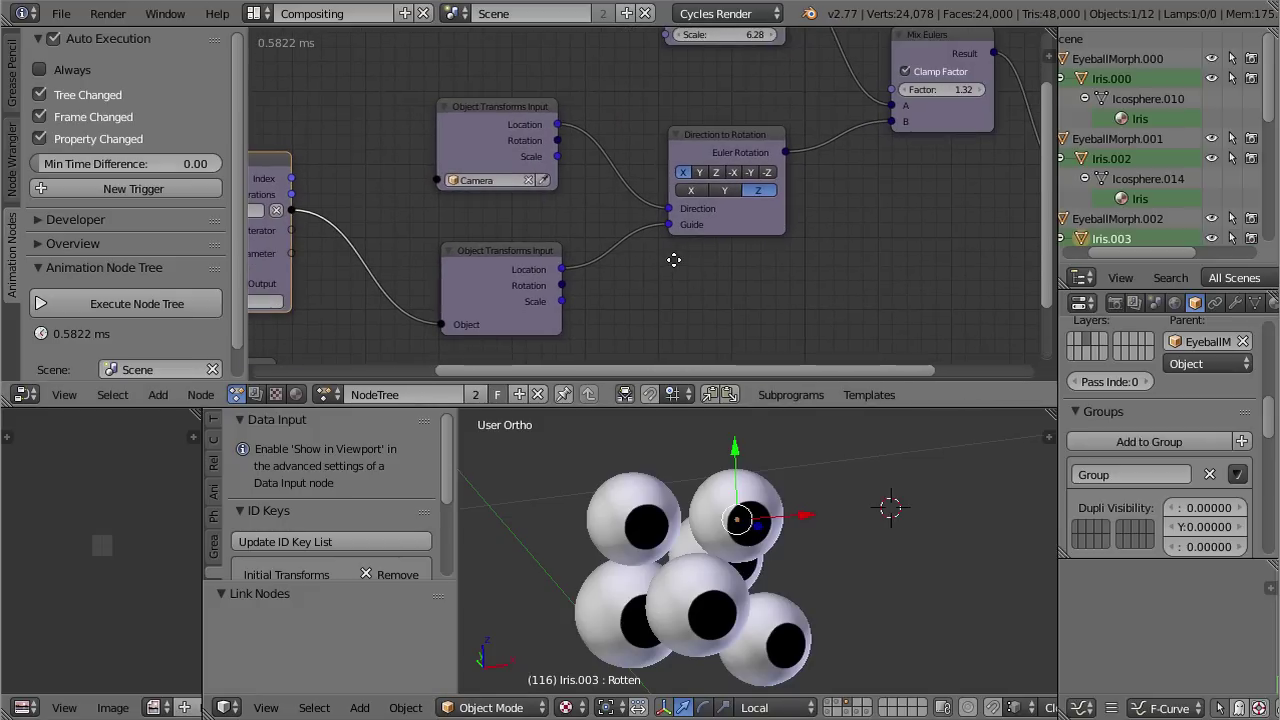
{"action": "scroll", "coordinate": [766, 214], "scroll_direction": "down", "scroll_amount": 1}
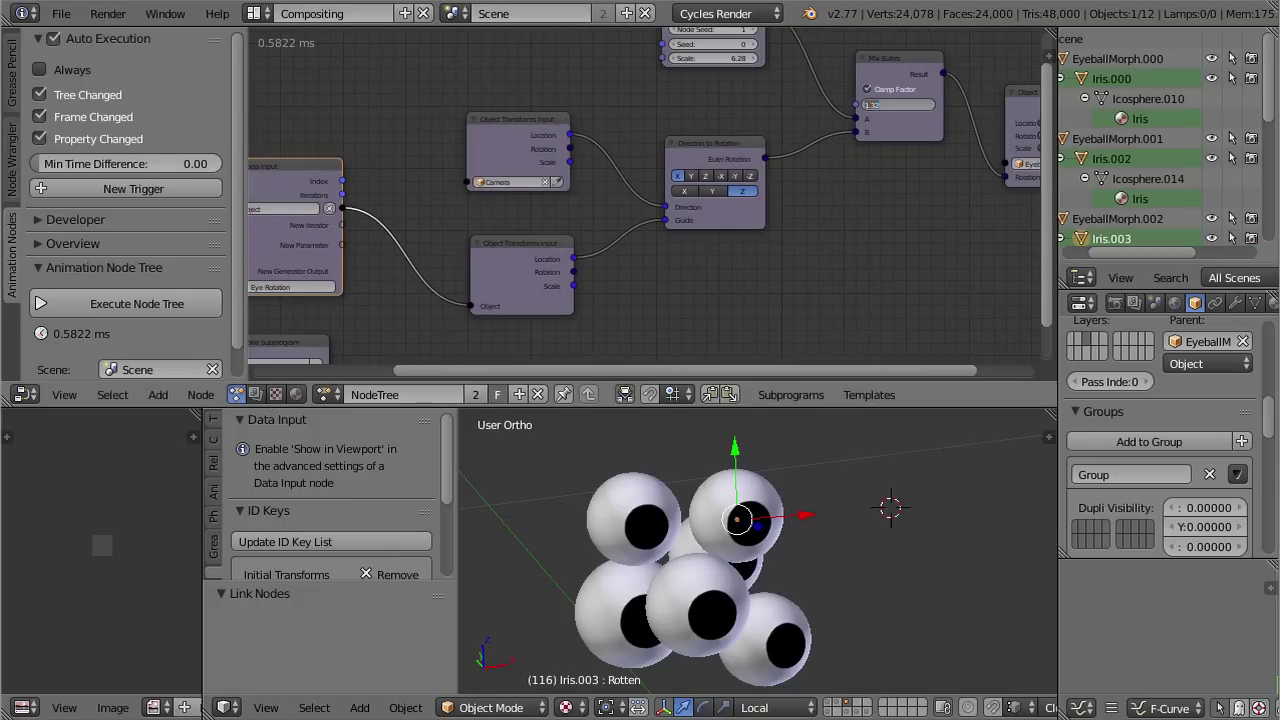
{"action": "type", "text": "0"}
{"action": "key", "text": "Return"}
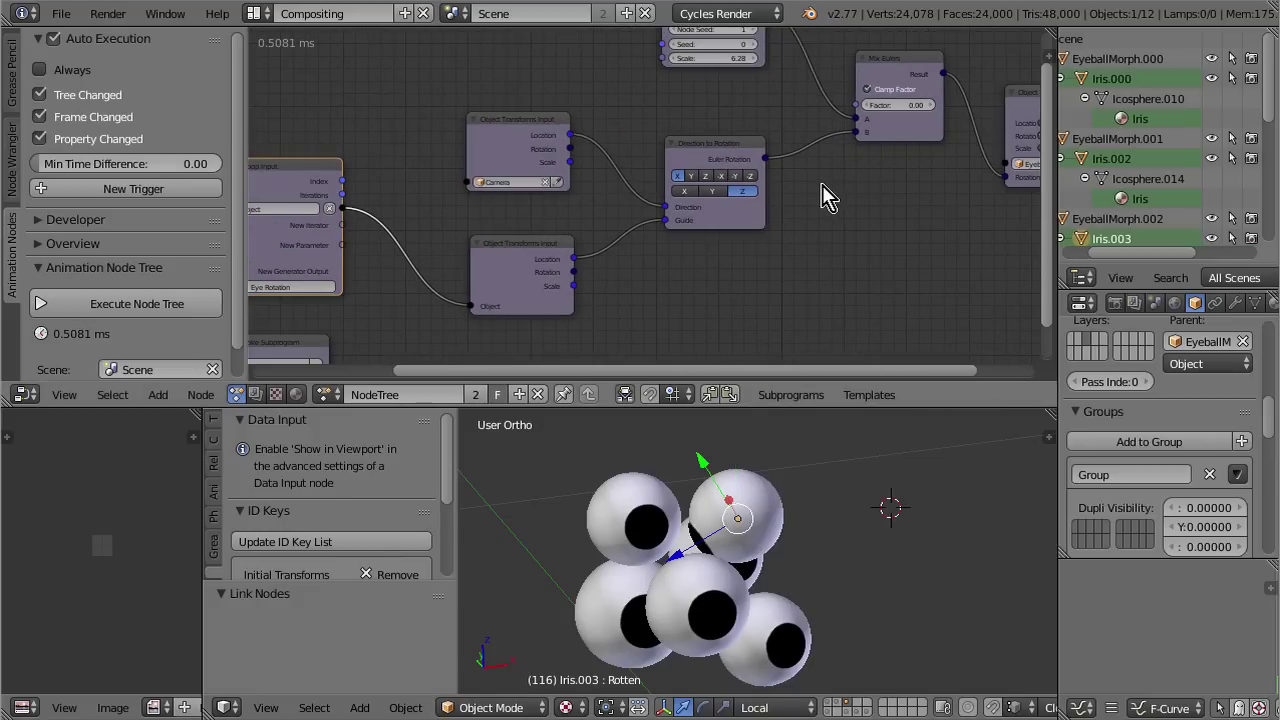
Step: Select the upper-right eyeball, move Mix Eulers slightly left and raise its factor to 1.56
{"action": "right_click", "coordinate": [780, 514]}
{"action": "scroll", "coordinate": [769, 202], "scroll_direction": "down", "scroll_amount": 2}
{"action": "scroll", "coordinate": [765, 235], "scroll_direction": "up", "scroll_amount": 2}
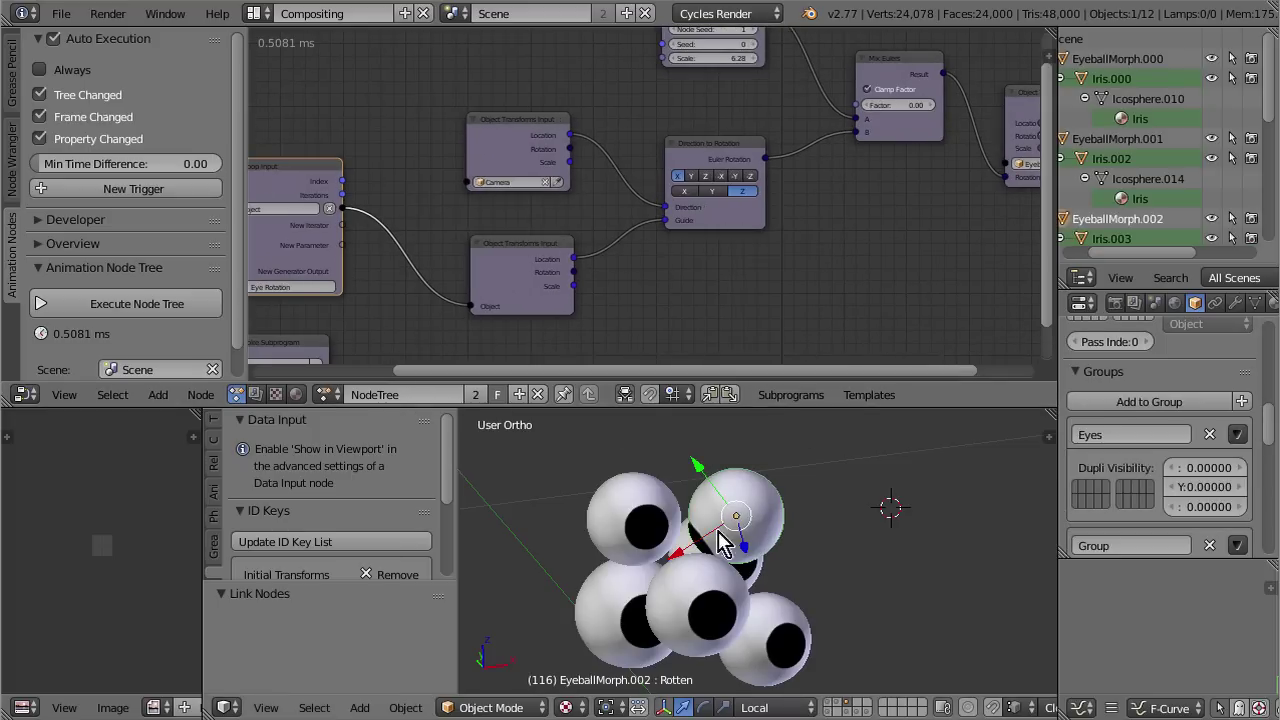
{"action": "mouse_move", "coordinate": [888, 120]}
{"action": "left_mouse_down"}
{"action": "mouse_move", "coordinate": [909, 120]}
{"action": "mouse_move", "coordinate": [826, 140]}
{"action": "mouse_move", "coordinate": [912, 114]}
{"action": "left_mouse_up"}
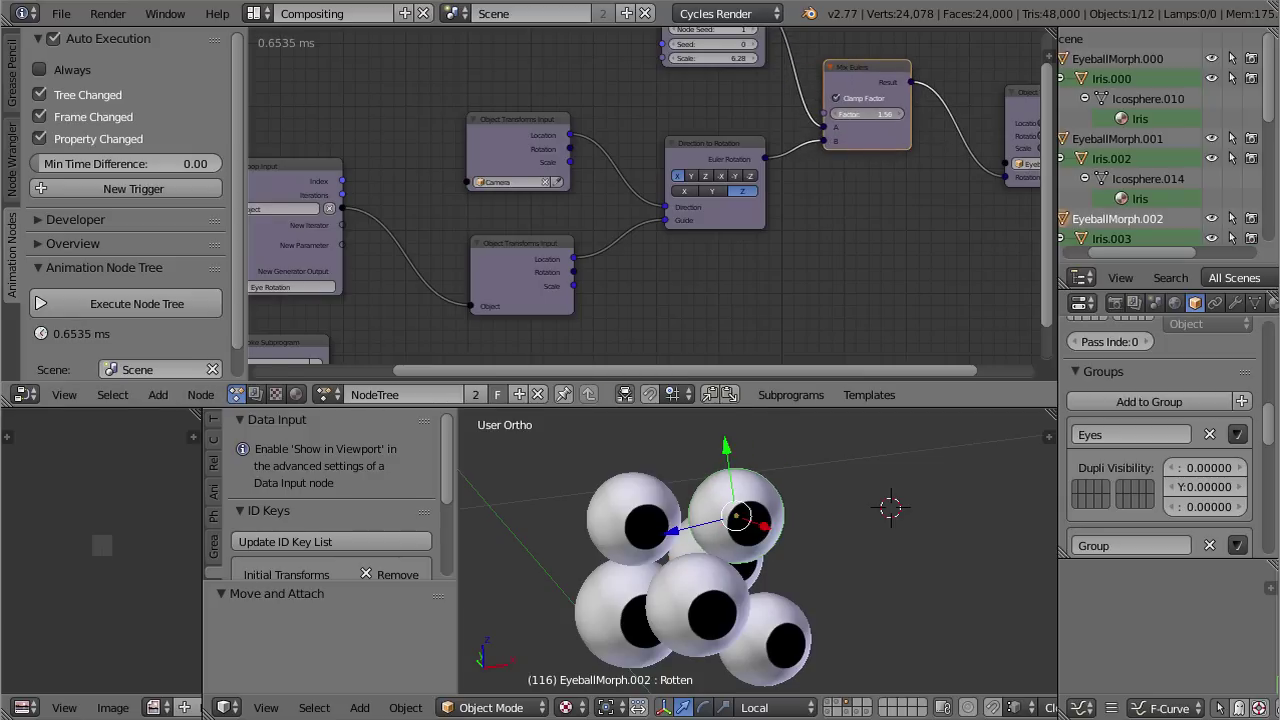
Step: Connect the Loop Input node's Object output to the Object input of Object Transforms Output
{"action": "scroll", "coordinate": [686, 186], "scroll_direction": "up", "scroll_amount": 2}
{"action": "scroll", "coordinate": [666, 186], "scroll_direction": "up", "scroll_amount": 2}
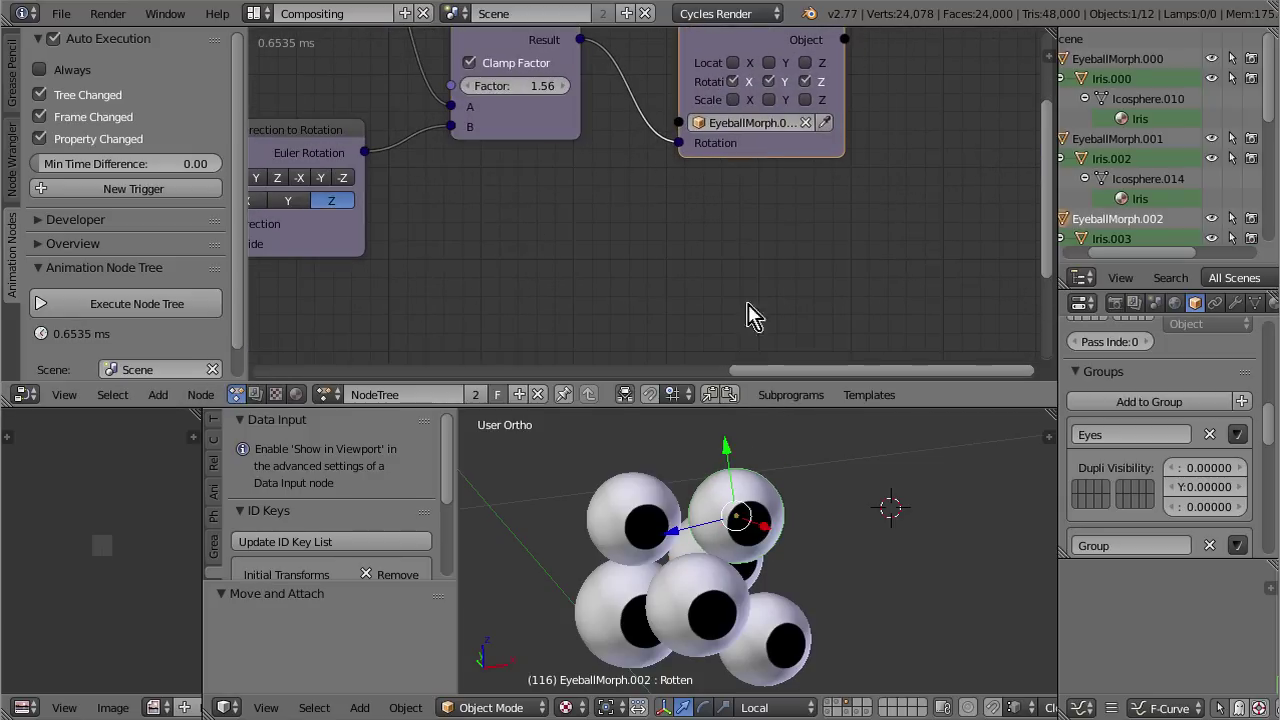
{"action": "scroll", "coordinate": [677, 126], "scroll_direction": "down", "scroll_amount": 2}
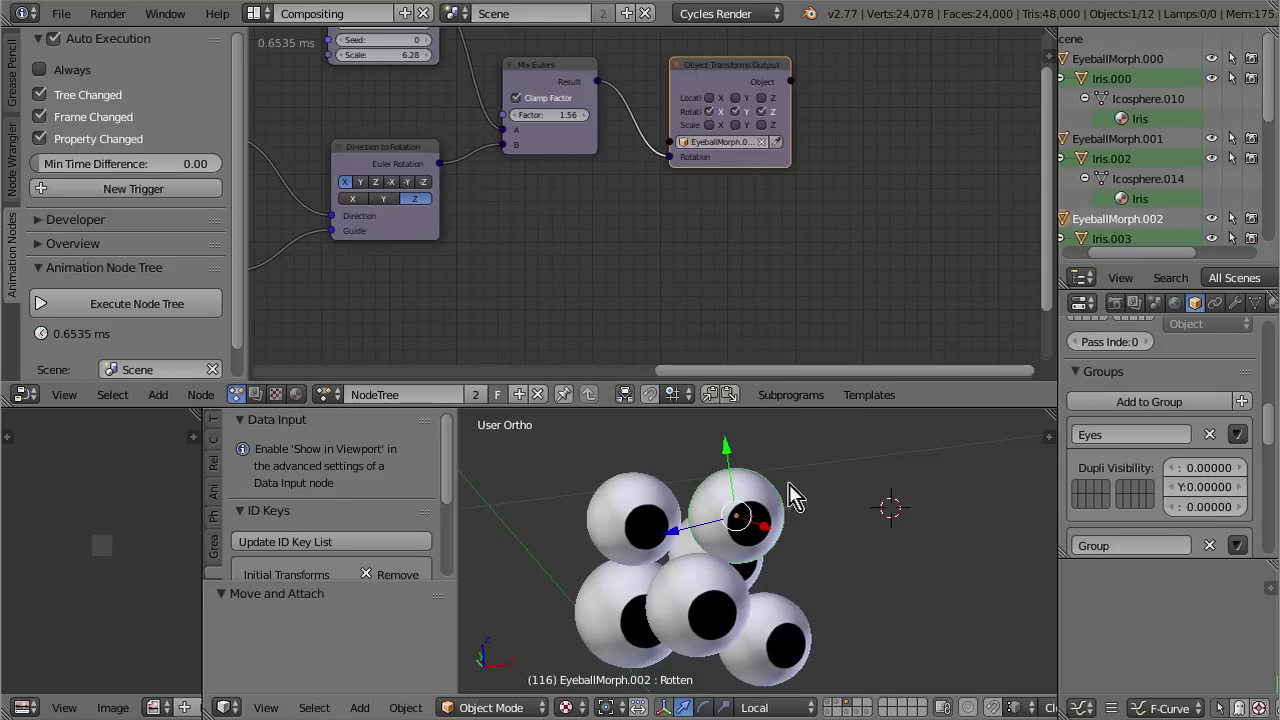
{"action": "middle_click_drag", "start_coordinate": [618, 222], "coordinate": [754, 243]}
{"action": "scroll", "coordinate": [754, 243], "scroll_direction": "down", "scroll_amount": 1}
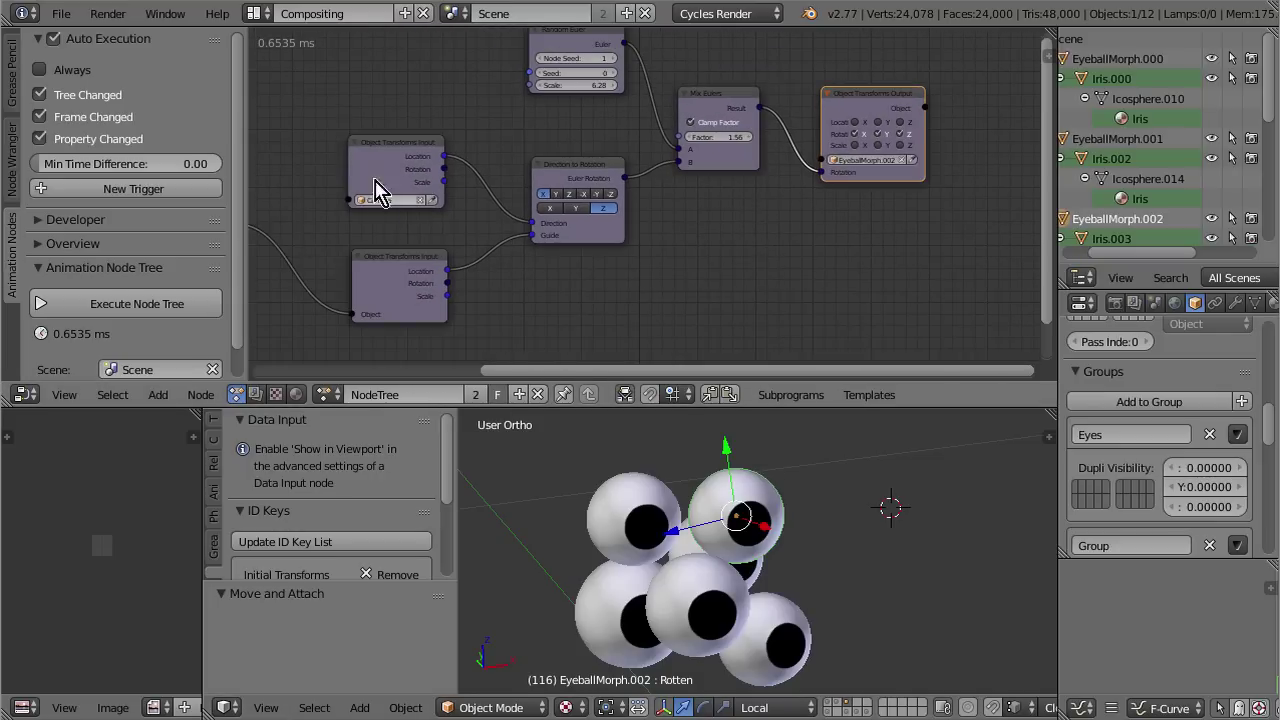
{"action": "scroll", "coordinate": [620, 255], "scroll_direction": "down", "scroll_amount": 1}
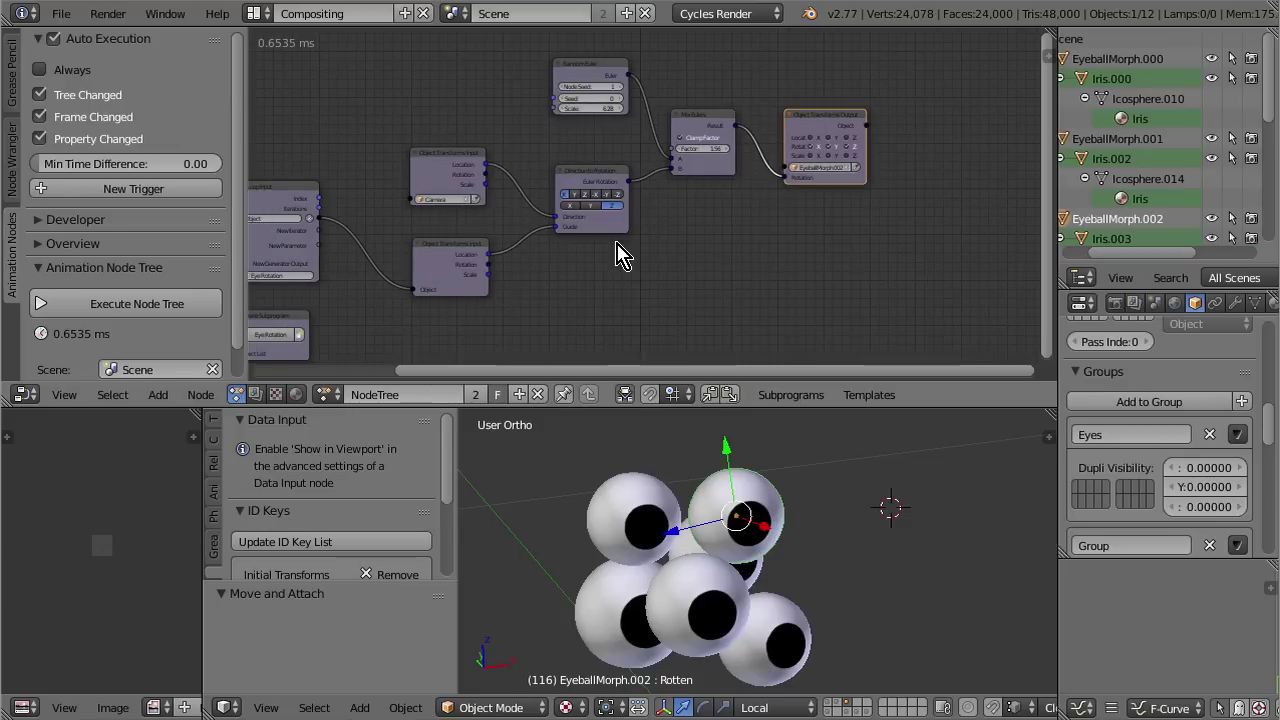
{"action": "left_click_drag", "start_coordinate": [317, 220], "coordinate": [785, 167]}
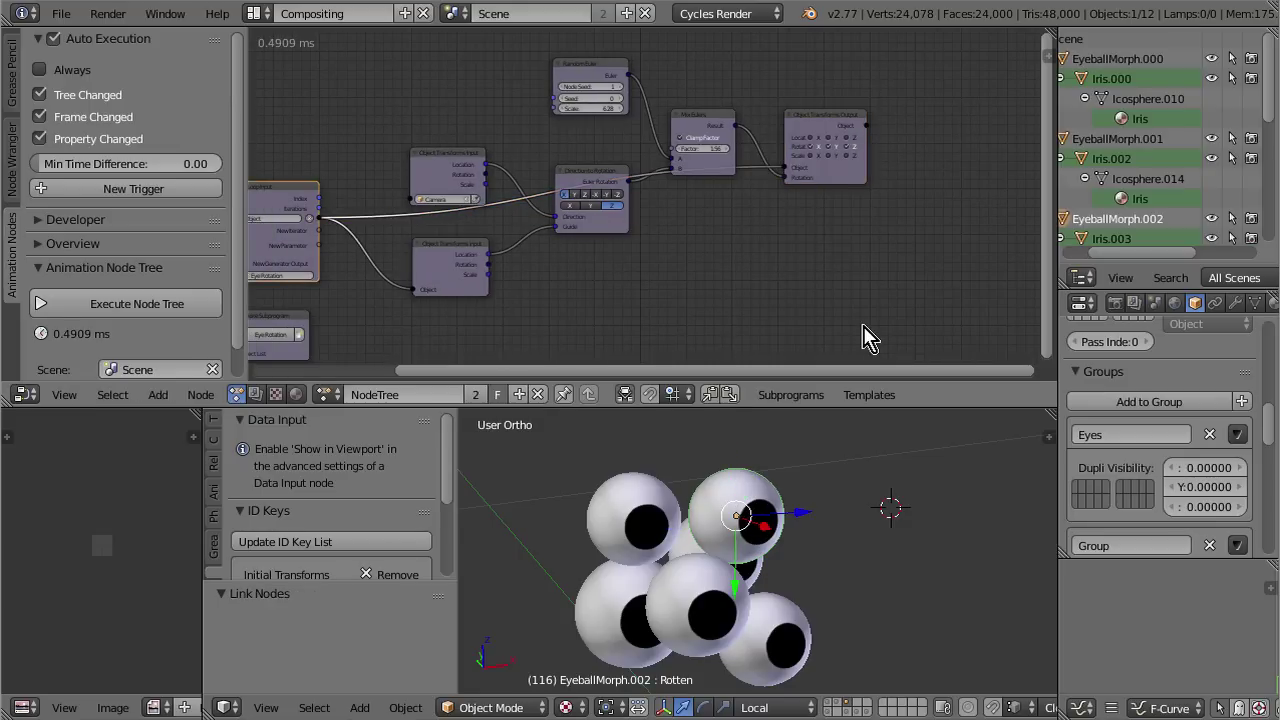
Step: Move Object Transforms Output below Mix Eulers and lower the Mix Eulers factor to 1.05
{"action": "scroll", "coordinate": [866, 326], "scroll_direction": "up", "scroll_amount": 2}
{"action": "left_click_drag", "start_coordinate": [873, 116], "coordinate": [880, 246]}
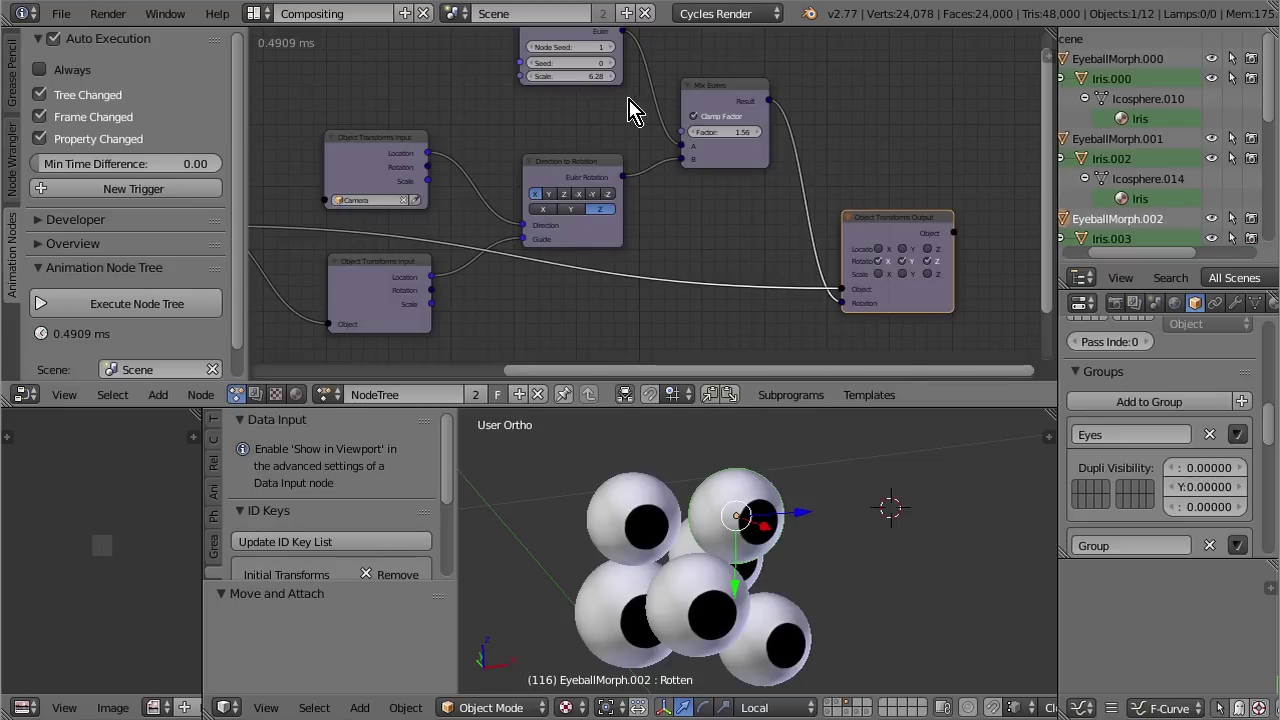
{"action": "middle_click_drag", "start_coordinate": [610, 105], "coordinate": [623, 129]}
{"action": "left_click_drag", "start_coordinate": [723, 133], "coordinate": [700, 157]}
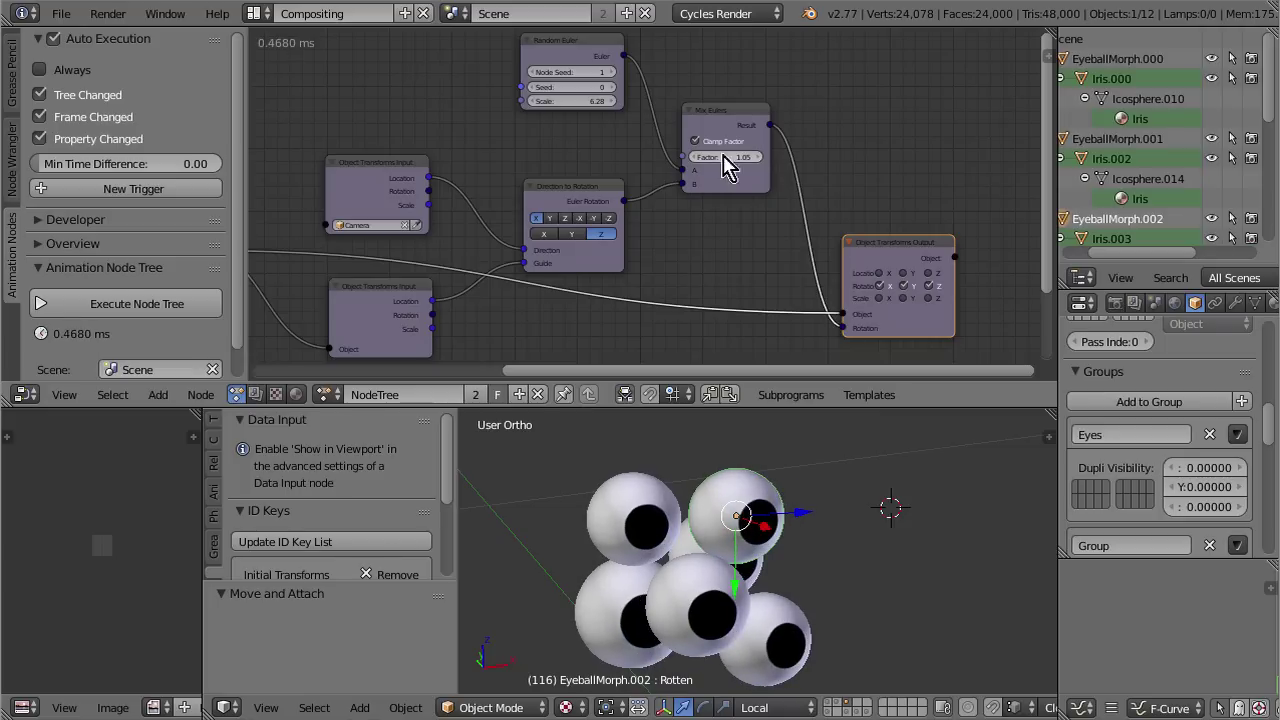
Step: Set the Mix Eulers factor to 0.54 and the Random Euler node seed to 6
{"action": "scroll", "coordinate": [540, 180], "scroll_direction": "down", "scroll_amount": 1}
{"action": "scroll", "coordinate": [518, 230], "scroll_direction": "down", "scroll_amount": 2}
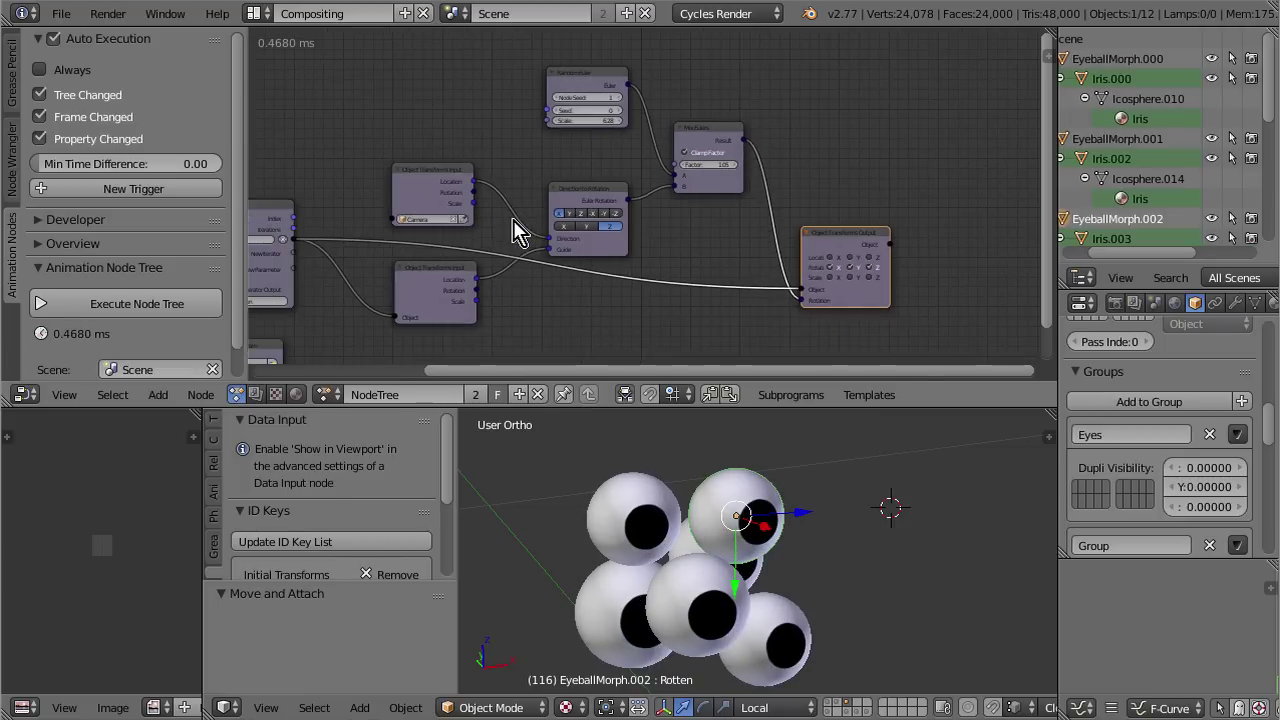
{"action": "scroll", "coordinate": [518, 230], "scroll_direction": "up", "scroll_amount": 2}
{"action": "left_click", "coordinate": [715, 158]}
{"action": "type", "text": "0.39"}
{"action": "key", "text": "Return"}
{"action": "left_click_drag", "start_coordinate": [722, 157], "coordinate": [760, 157]}
{"action": "left_click_drag", "start_coordinate": [612, 78], "coordinate": [662, 78]}
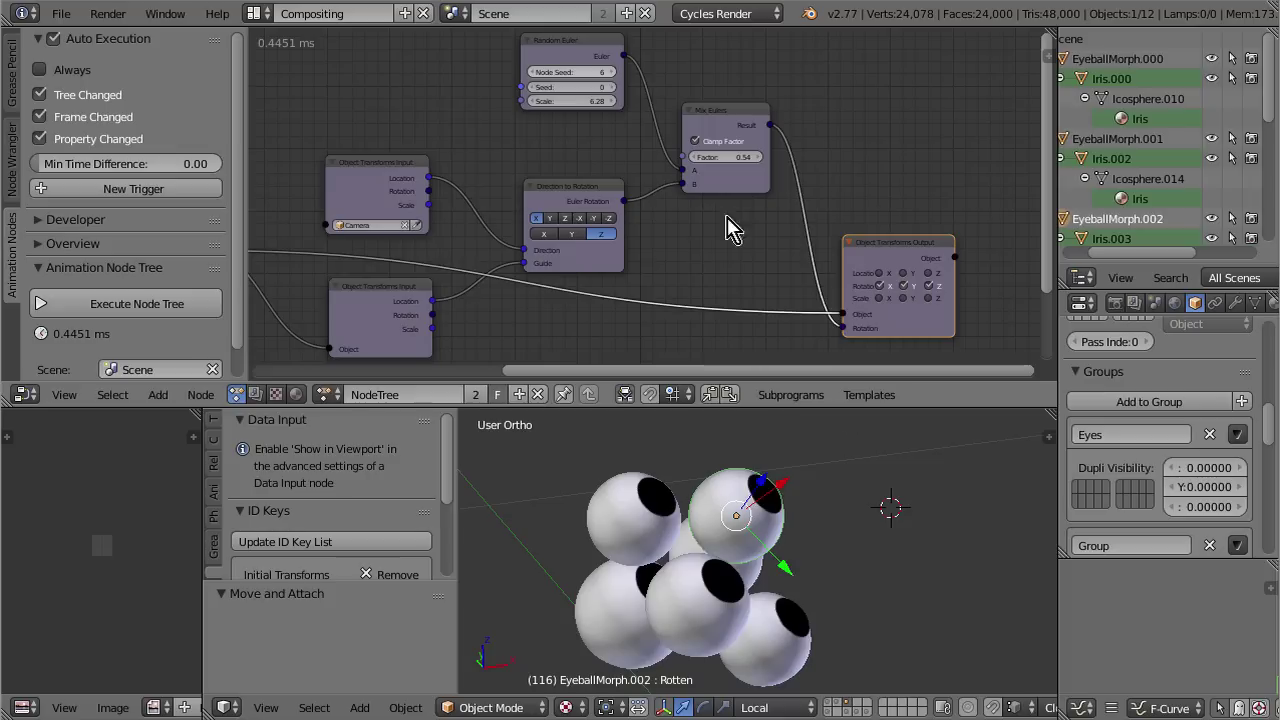
Step: Connect the Loop Input node's Index output to the Random Euler Seed input and shift Loop Input further left
{"action": "middle_click_drag", "start_coordinate": [365, 178], "coordinate": [605, 155]}
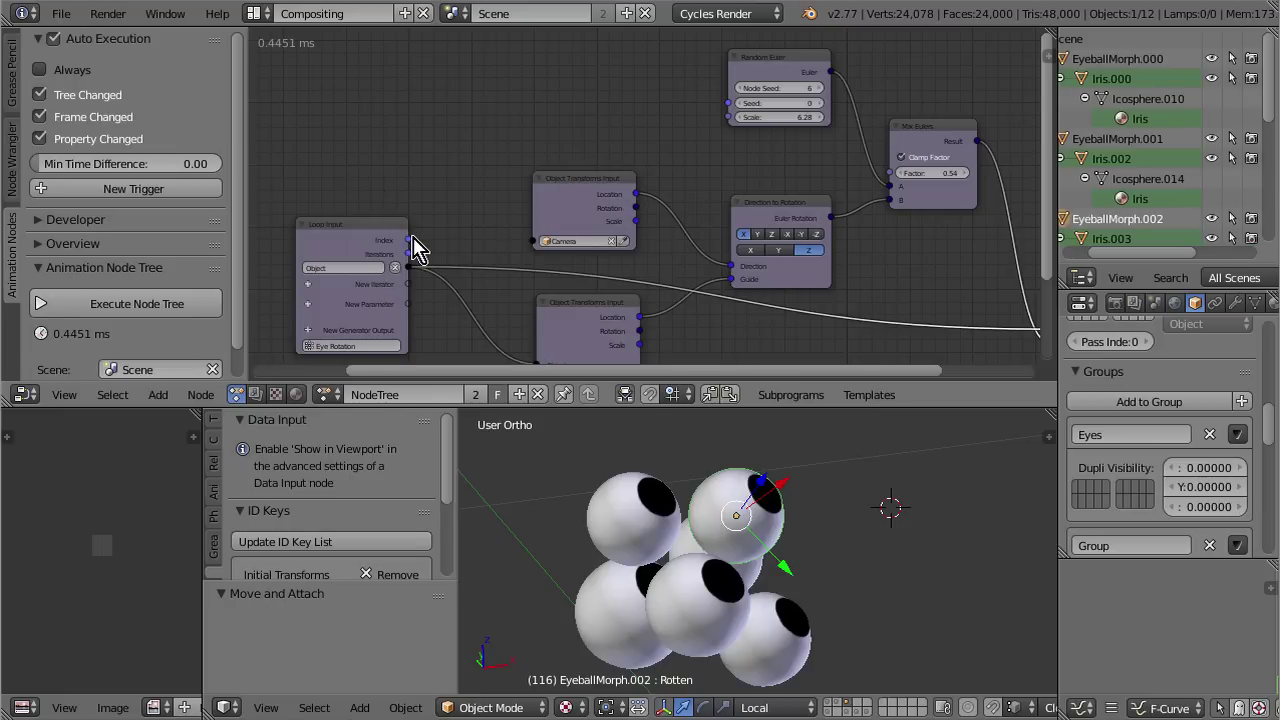
{"action": "left_click_drag", "start_coordinate": [410, 241], "coordinate": [731, 105]}
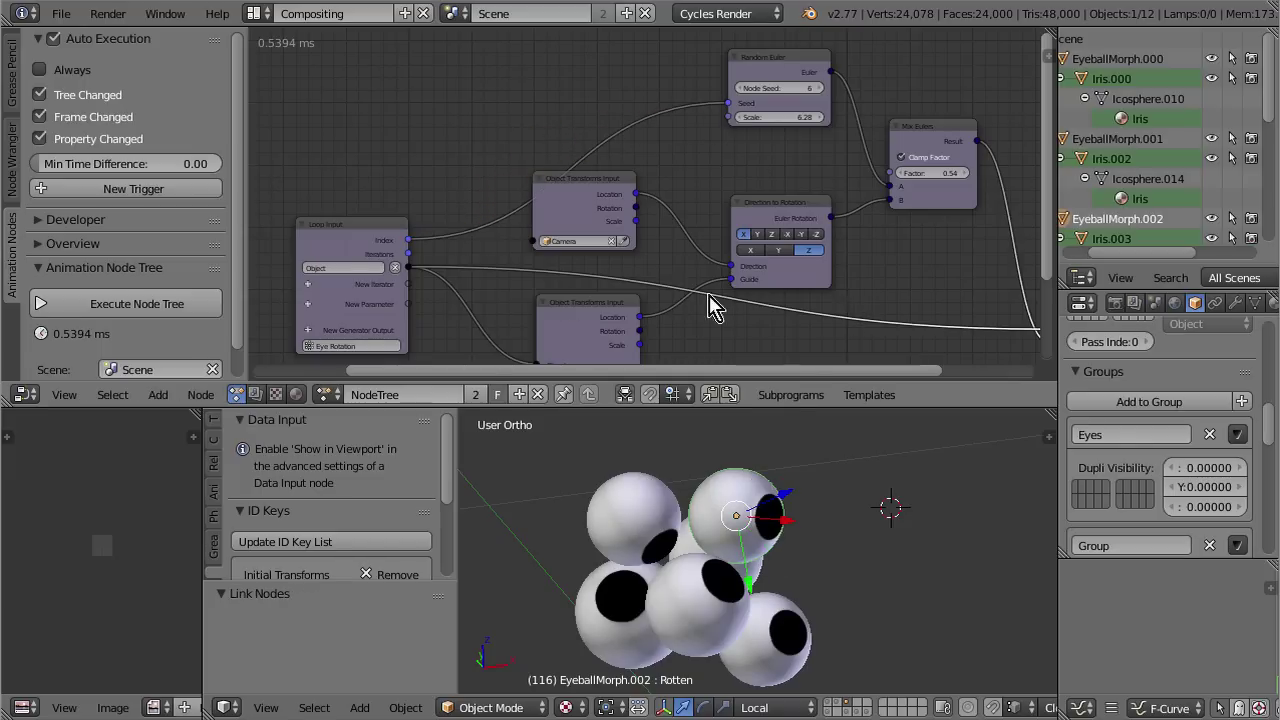
{"action": "left_click_drag", "start_coordinate": [360, 238], "coordinate": [311, 230]}
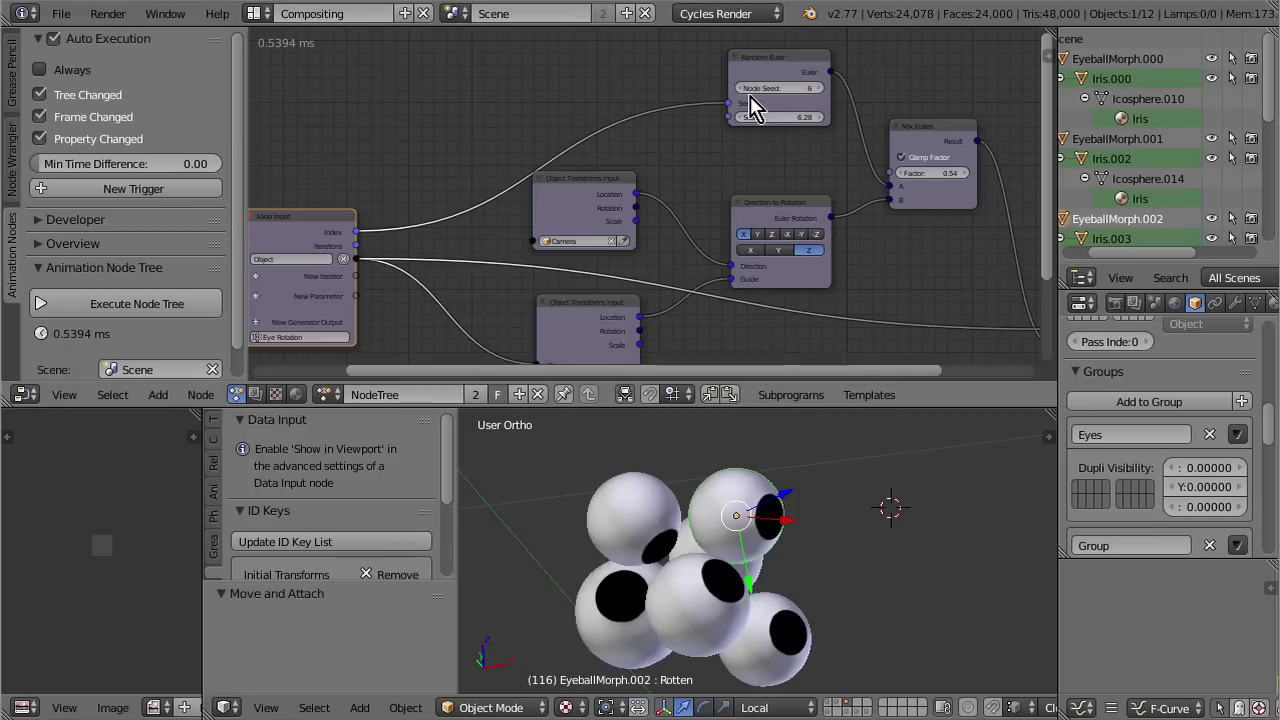
Step: Set the Random Euler node seed to 2
{"action": "scroll", "coordinate": [755, 106], "scroll_direction": "up", "scroll_amount": 2}
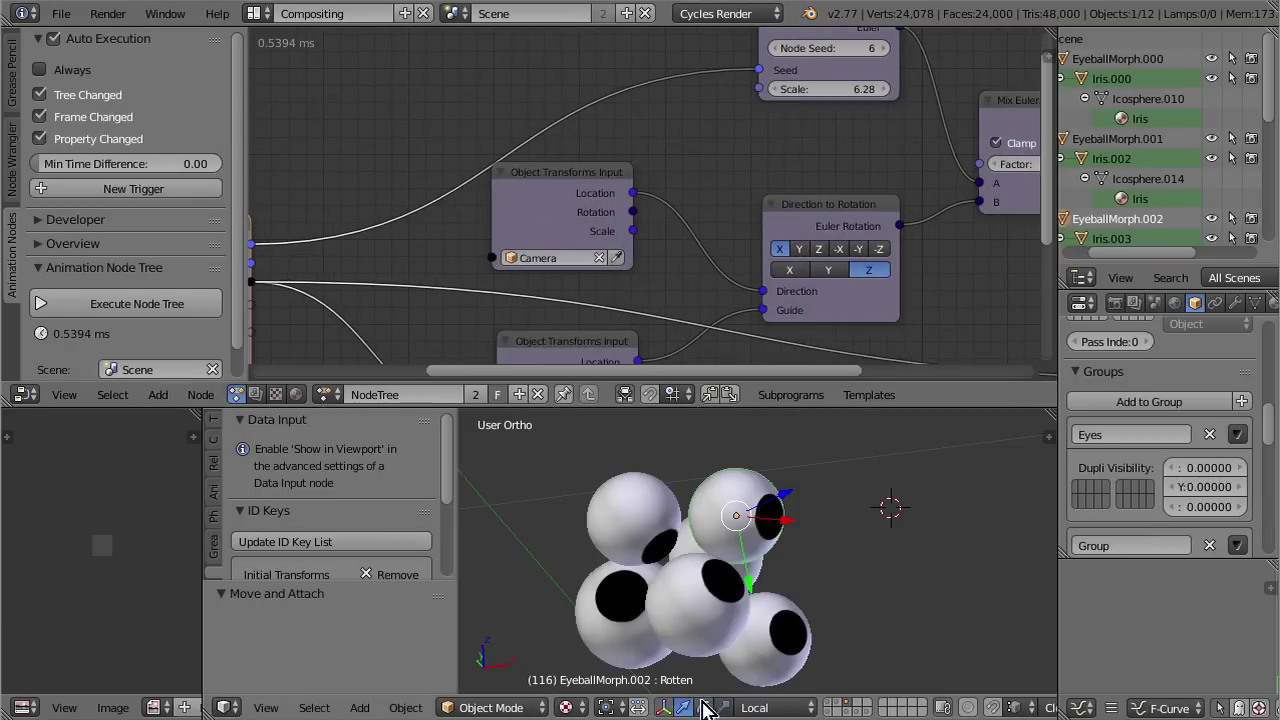
{"action": "scroll", "coordinate": [720, 651], "scroll_direction": "down", "scroll_amount": 1}
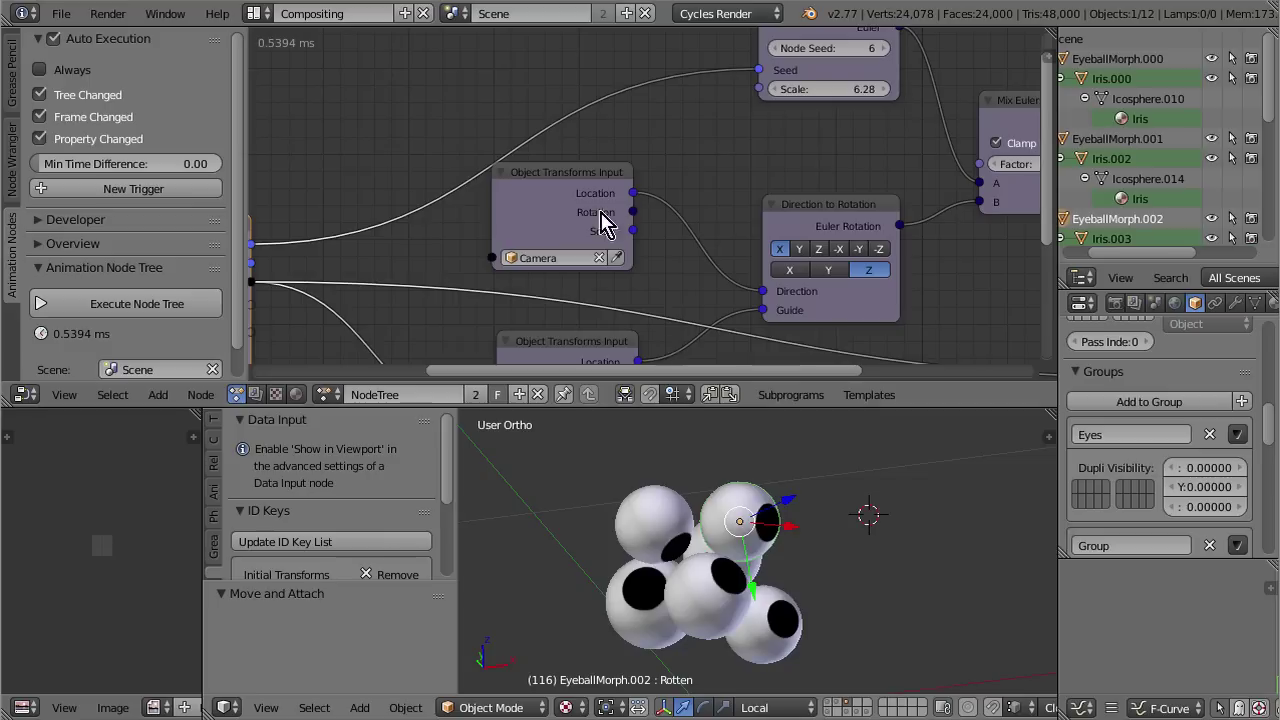
{"action": "scroll", "coordinate": [577, 193], "scroll_direction": "down", "scroll_amount": 1}
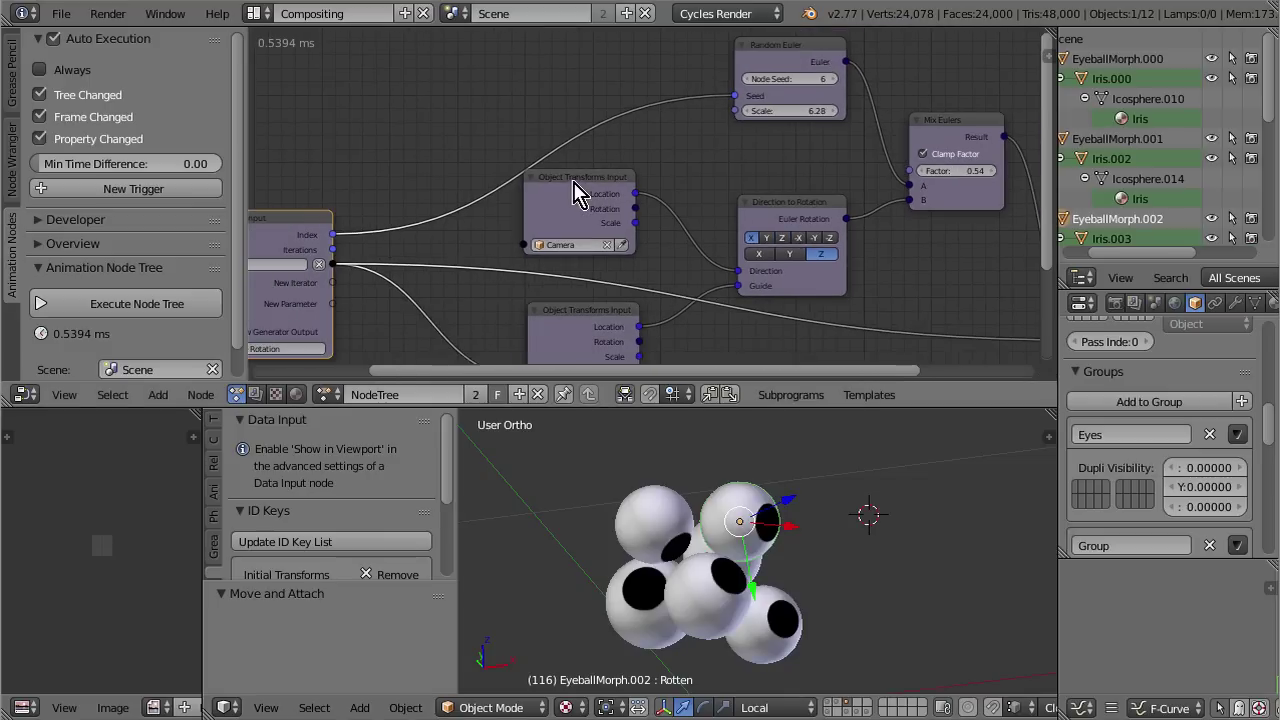
{"action": "left_click", "coordinate": [747, 79]}
{"action": "left_click", "coordinate": [747, 79]}
{"action": "left_click", "coordinate": [747, 79]}
{"action": "left_click", "coordinate": [747, 79]}
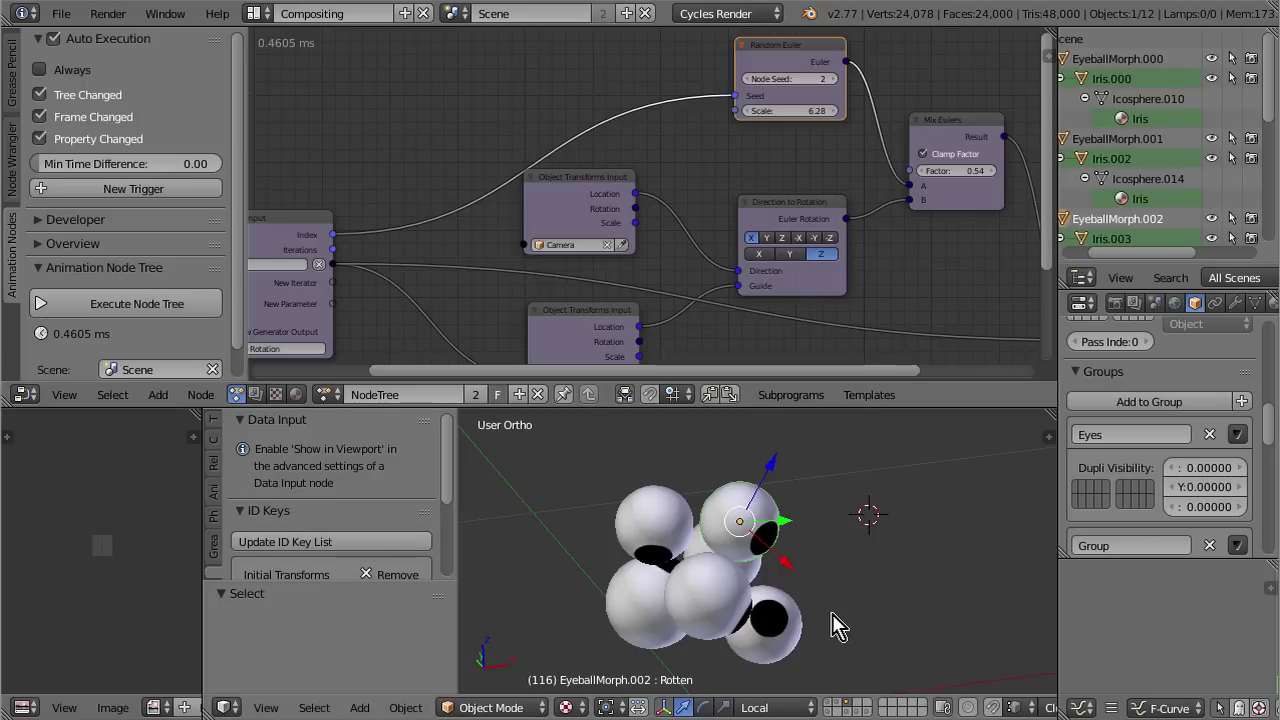
Step: Lower the Mix Eulers factor to 0.00 and raise it to 1.62 to compare the eyeball rotations
{"action": "scroll", "coordinate": [912, 222], "scroll_direction": "down", "scroll_amount": 3}
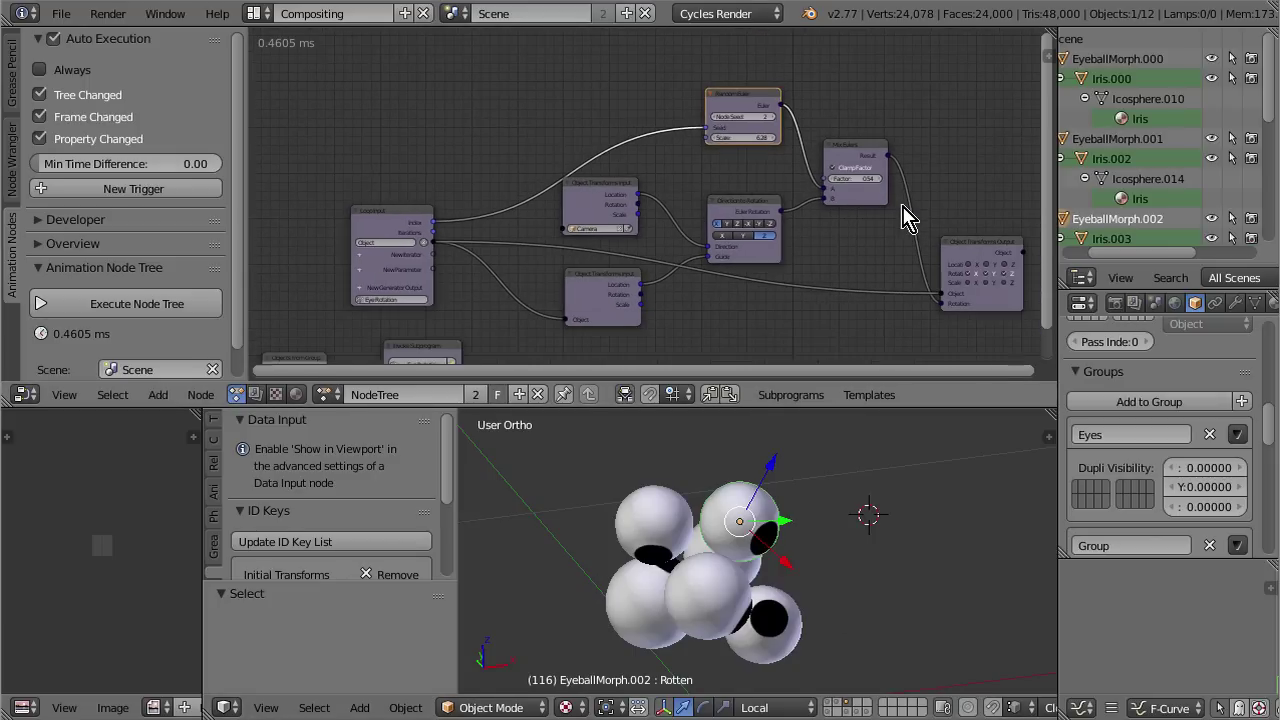
{"action": "scroll", "coordinate": [903, 218], "scroll_direction": "up", "scroll_amount": 1}
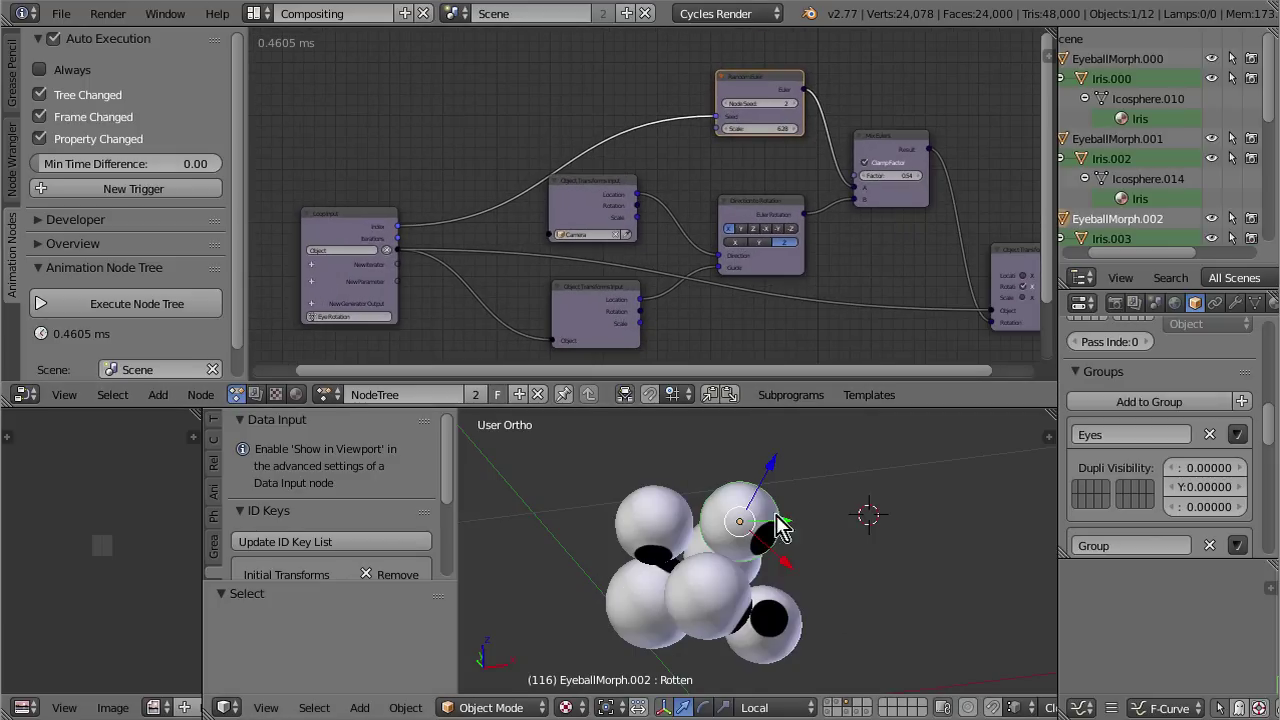
{"action": "scroll", "coordinate": [790, 260], "scroll_direction": "up", "scroll_amount": 2}
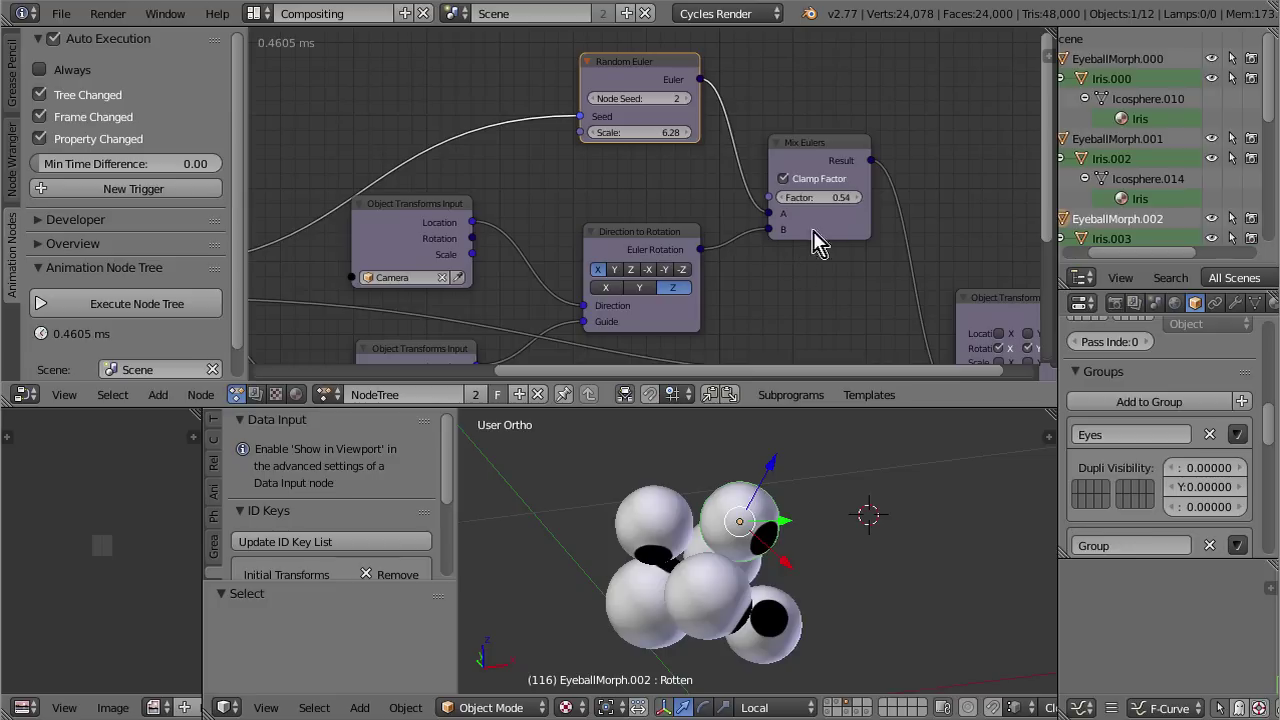
{"action": "left_click_drag", "start_coordinate": [820, 198], "coordinate": [763, 198]}
{"action": "left_click", "coordinate": [819, 198]}
{"action": "type", "text": "0.72"}
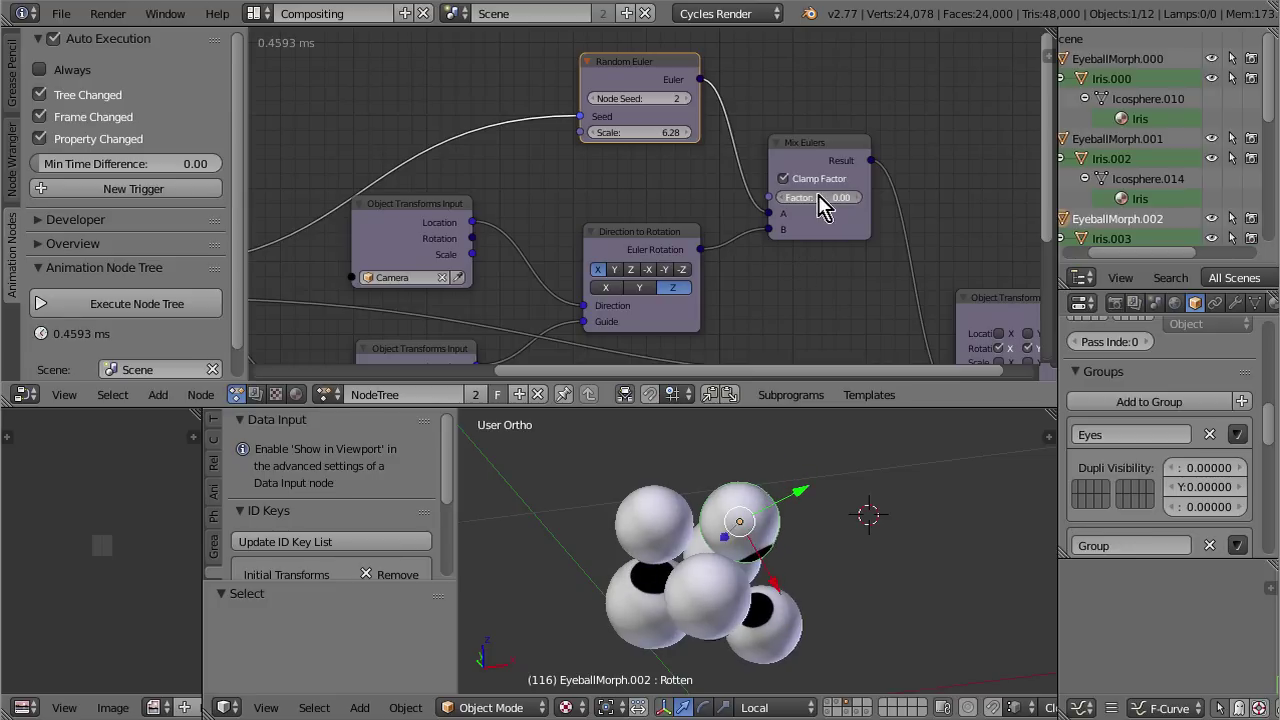
{"action": "key", "text": "Return"}
{"action": "left_click_drag", "start_coordinate": [819, 198], "coordinate": [850, 198]}
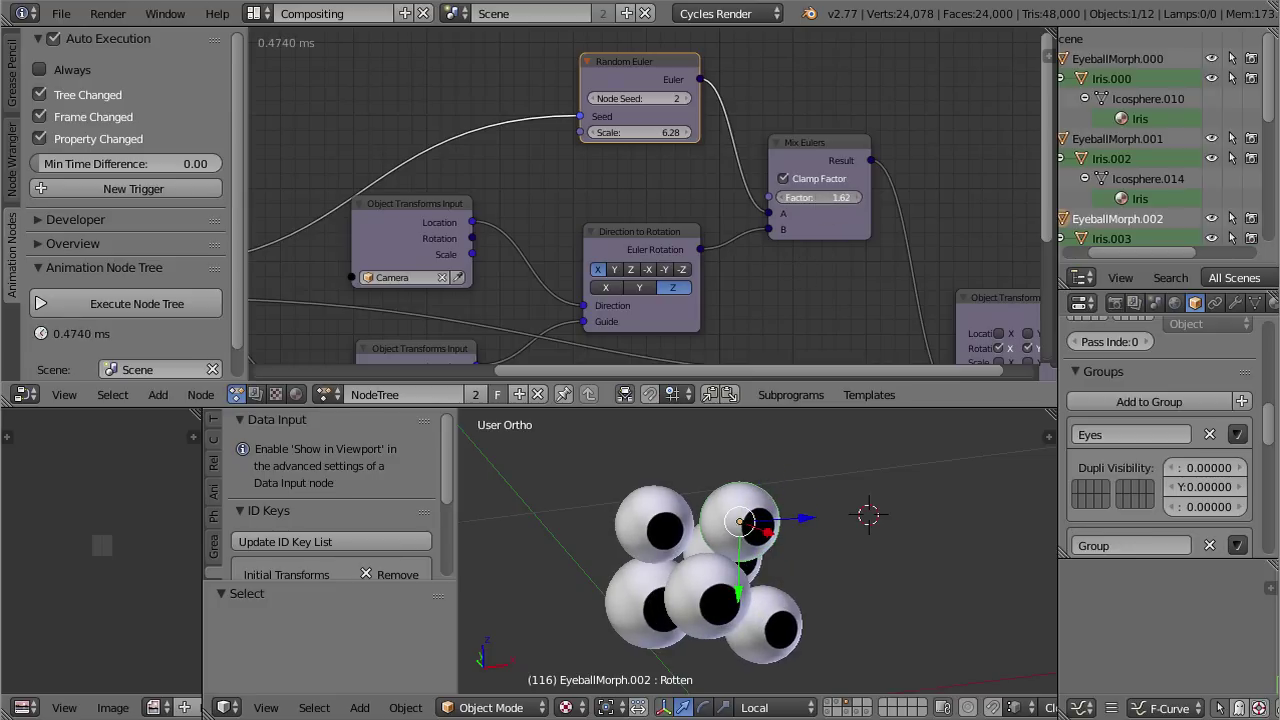
Step: Switch the 3D view to the camera's perspective and set the Mix Eulers factor to 1.50
{"action": "scroll", "coordinate": [777, 614], "scroll_direction": "down", "scroll_amount": 3}
{"action": "key", "text": "KP_0"}
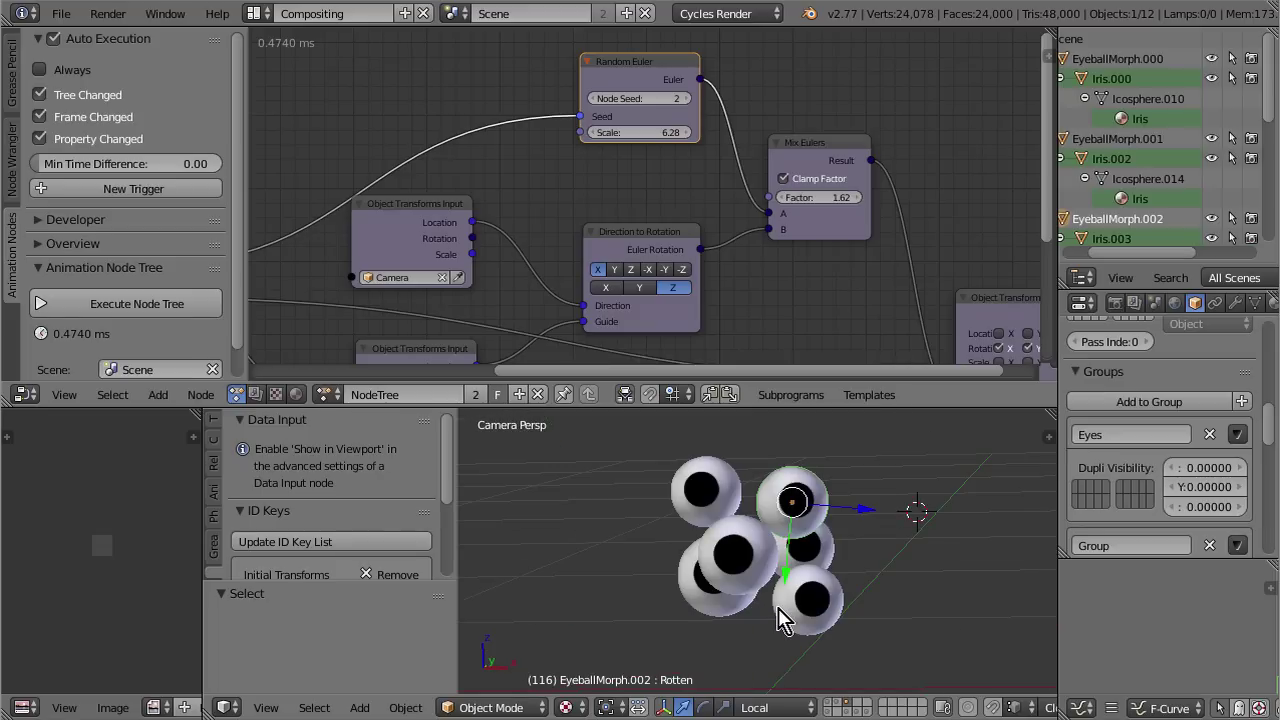
{"action": "scroll", "coordinate": [781, 617], "scroll_direction": "up", "scroll_amount": 3}
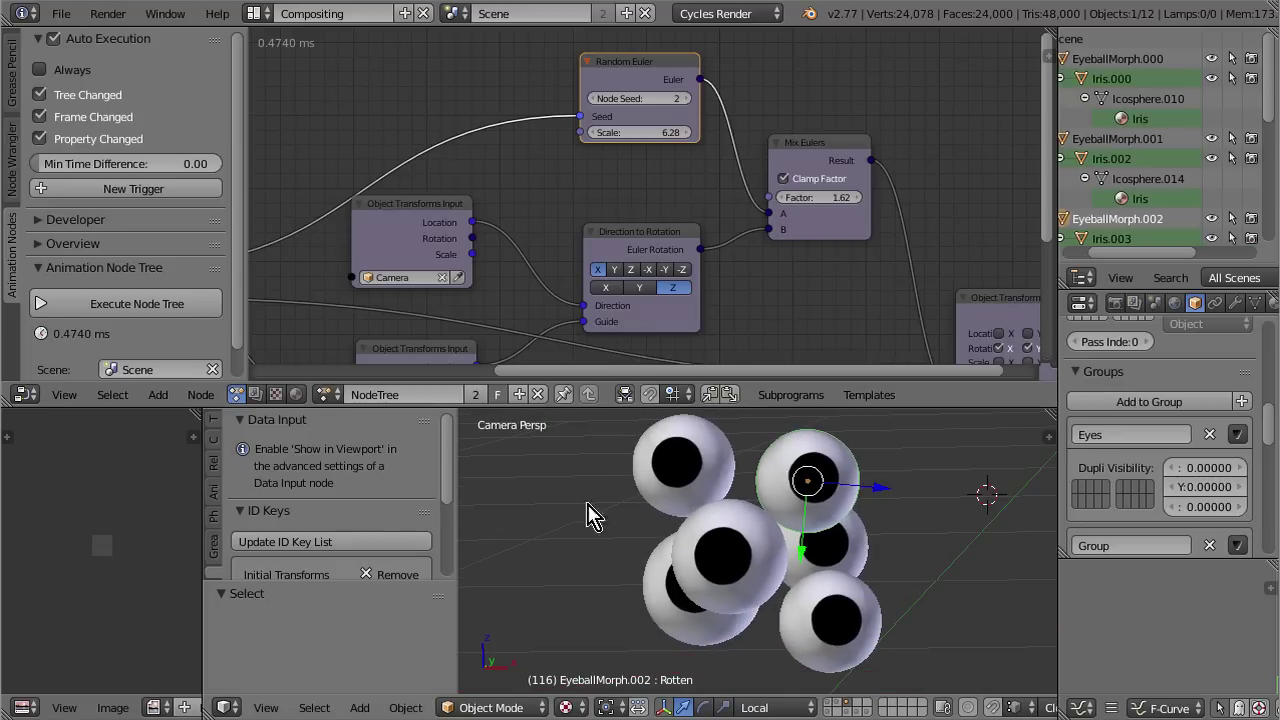
{"action": "left_click_drag", "start_coordinate": [815, 197], "coordinate": [771, 197]}
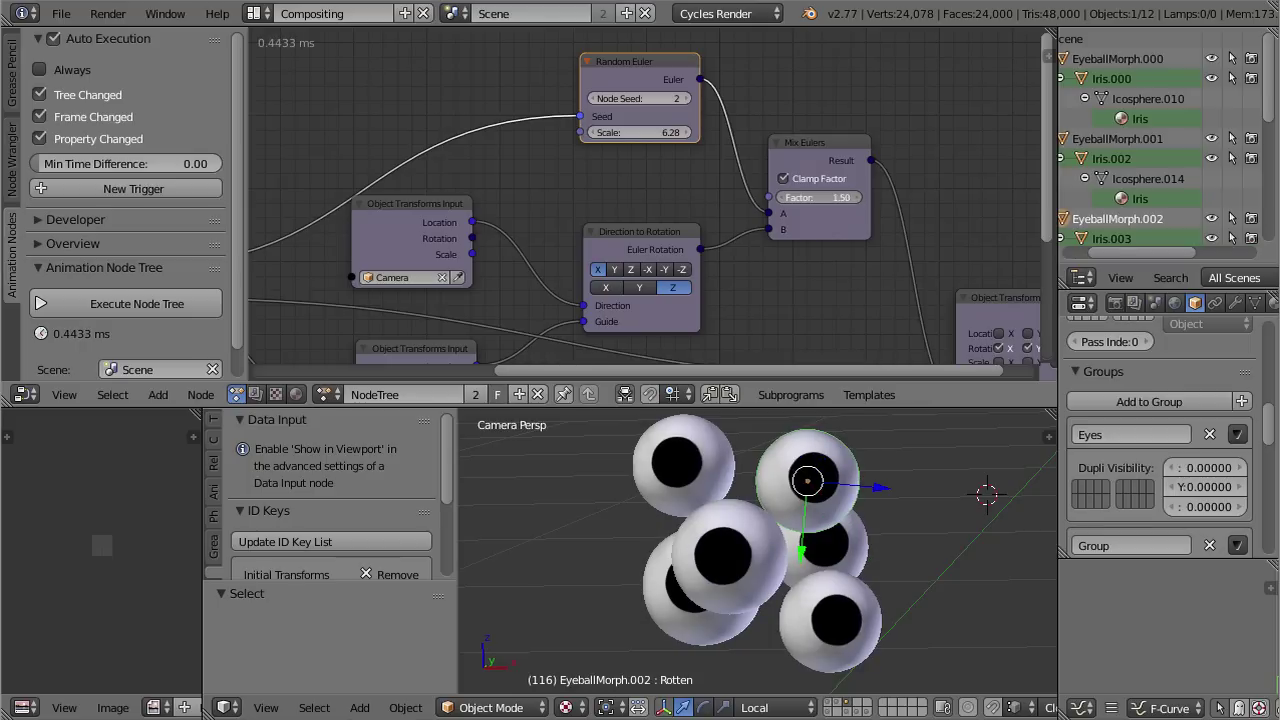
Step: Move the Invoke Subprogram node left so that it sits directly below the Loop Input node
{"action": "scroll", "coordinate": [807, 250], "scroll_direction": "down", "scroll_amount": 2}
{"action": "scroll", "coordinate": [807, 250], "scroll_direction": "down", "scroll_amount": 1}
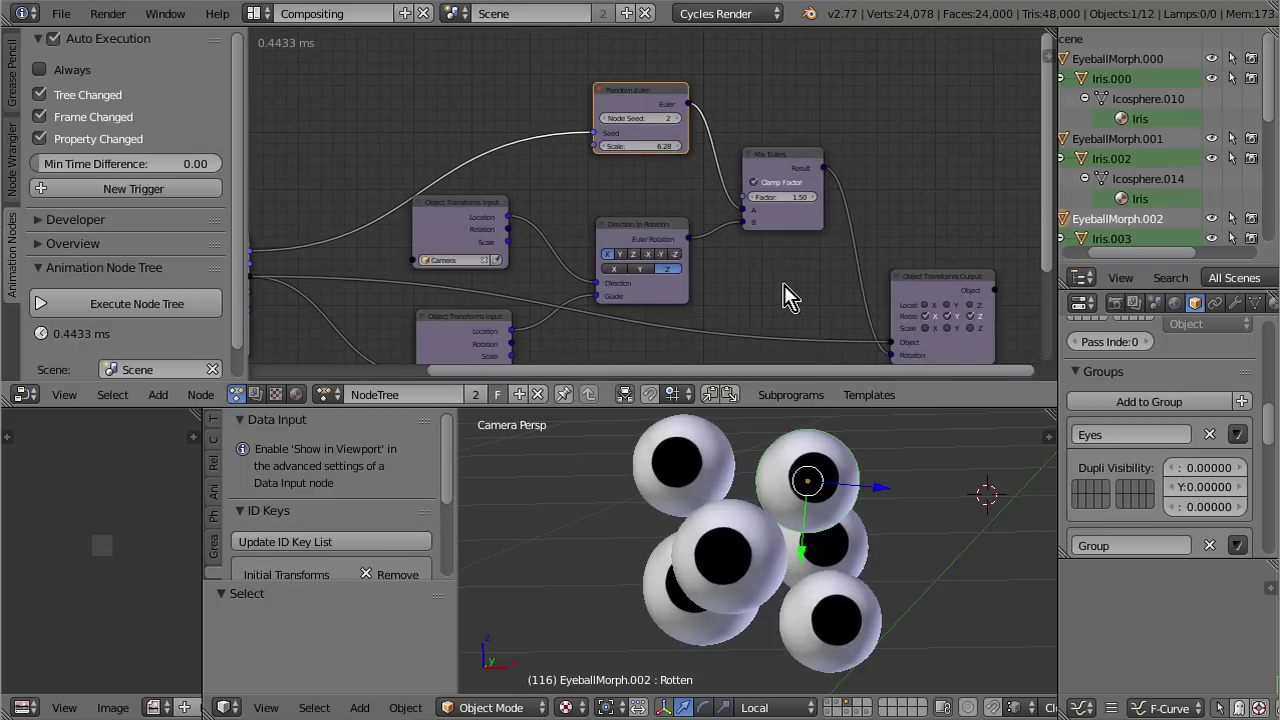
{"action": "middle_click_drag", "start_coordinate": [784, 285], "coordinate": [651, 171]}
{"action": "scroll", "coordinate": [689, 163], "scroll_direction": "down", "scroll_amount": 1}
{"action": "left_click", "coordinate": [333, 281]}
{"action": "left_click_drag", "start_coordinate": [451, 266], "coordinate": [387, 272]}
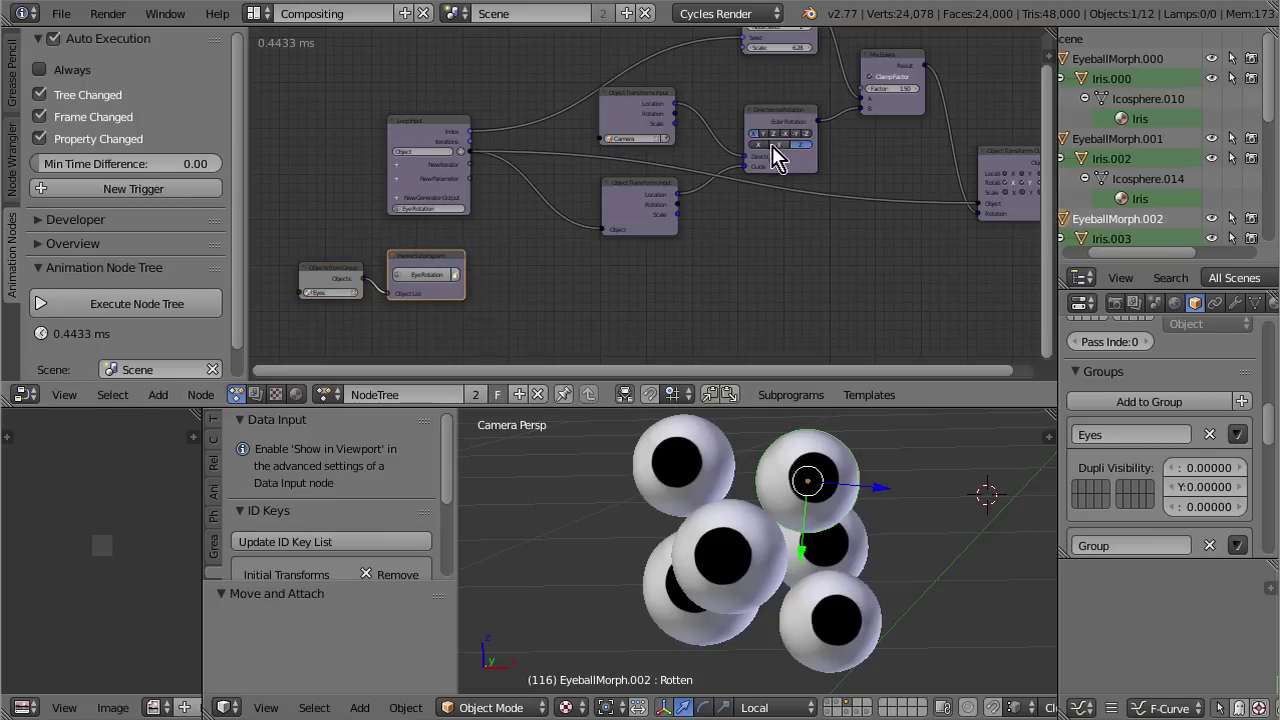
Step: Move Object Transforms Output up and place the Mix Eulers node higher than Random Euler
{"action": "scroll", "coordinate": [770, 150], "scroll_direction": "down", "scroll_amount": 1}
{"action": "left_click_drag", "start_coordinate": [971, 177], "coordinate": [968, 135]}
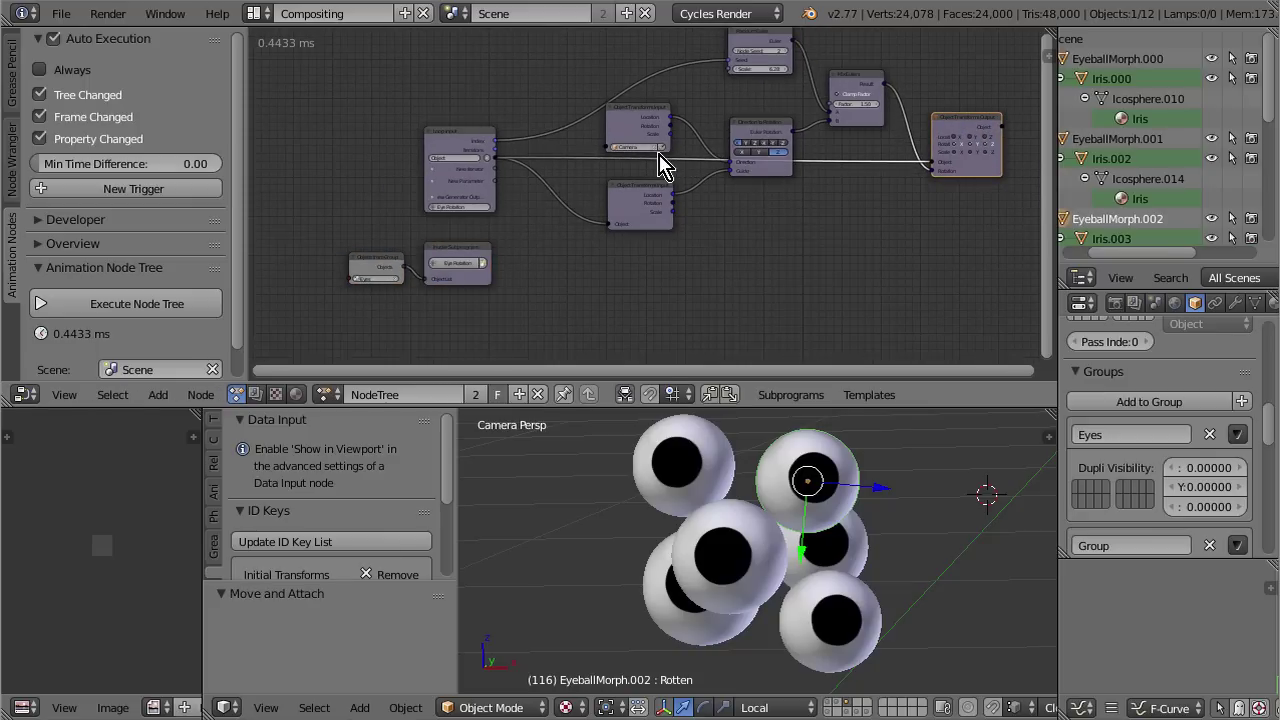
{"action": "scroll", "coordinate": [650, 240], "scroll_direction": "up", "scroll_amount": 1}
{"action": "scroll", "coordinate": [849, 191], "scroll_direction": "up", "scroll_amount": 1}
{"action": "left_click_drag", "start_coordinate": [857, 180], "coordinate": [871, 95]}
{"action": "scroll", "coordinate": [512, 160], "scroll_direction": "up", "scroll_amount": 3}
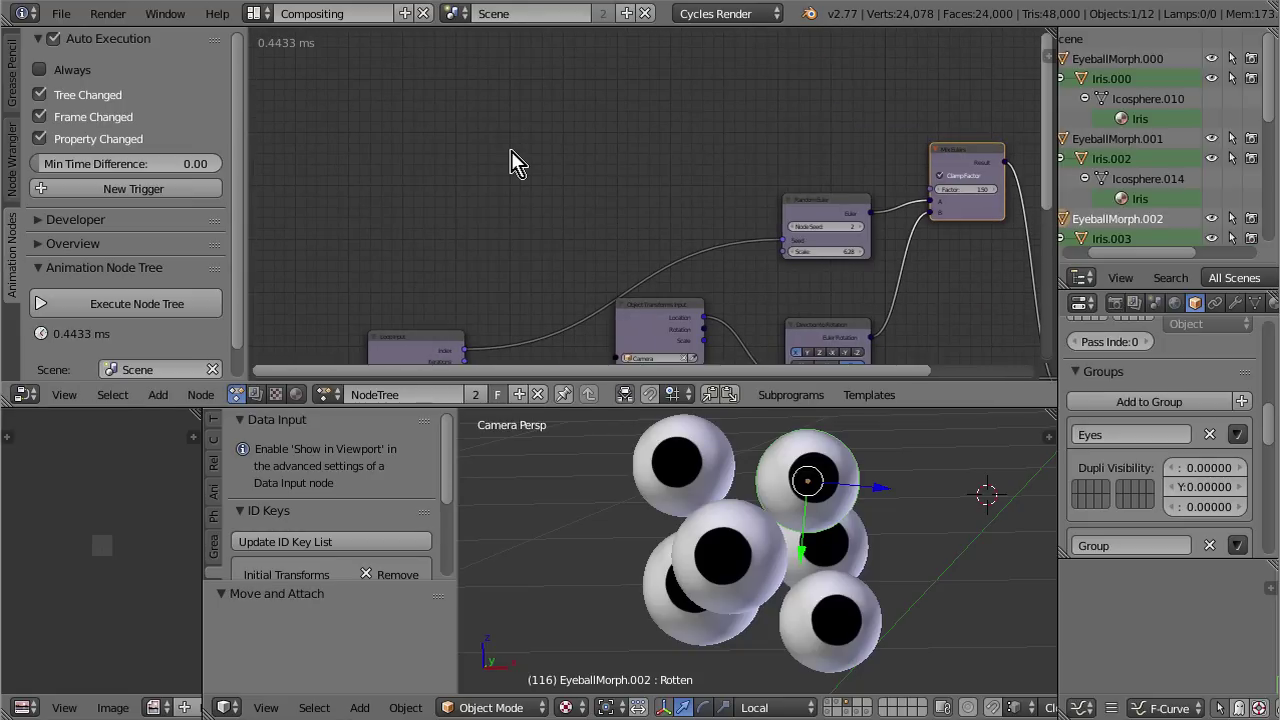
Step: Add a Time Info node above the other nodes and connect its Frame output to the Mix Eulers Factor input
{"action": "key", "text": "shift+a"}
{"action": "mouse_move", "coordinate": [514, 163]}
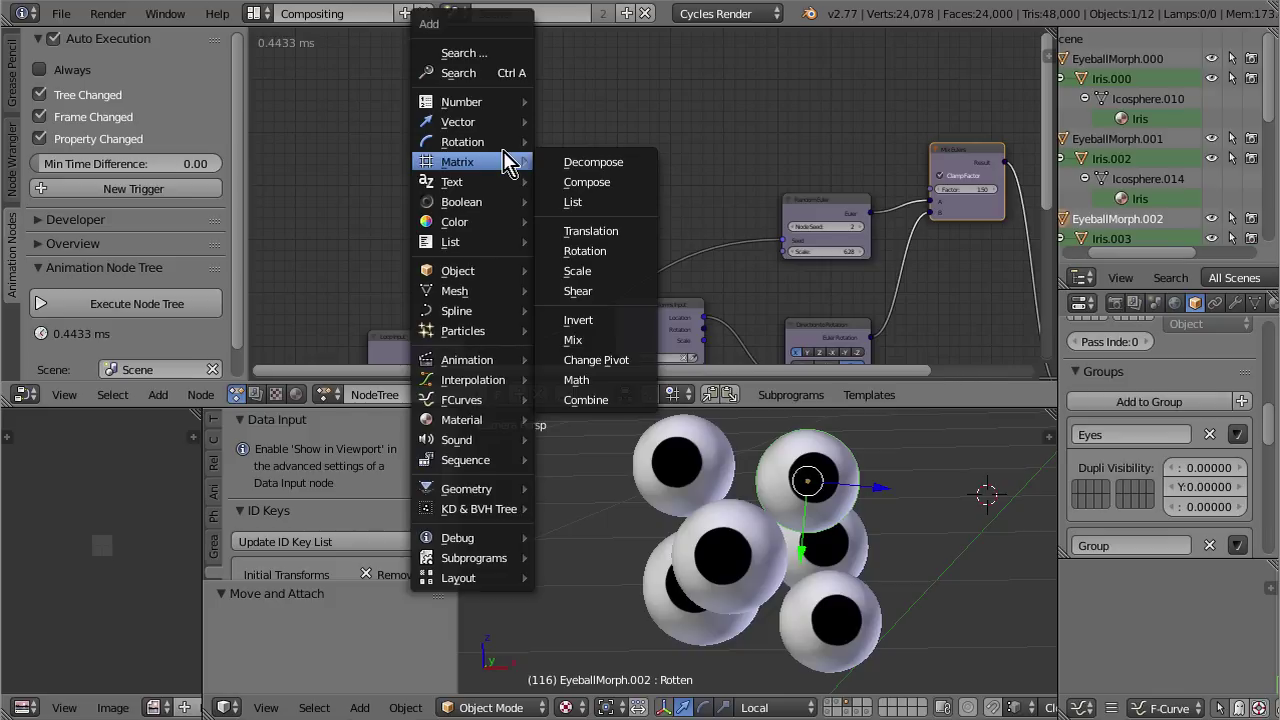
{"action": "mouse_move", "coordinate": [496, 381]}
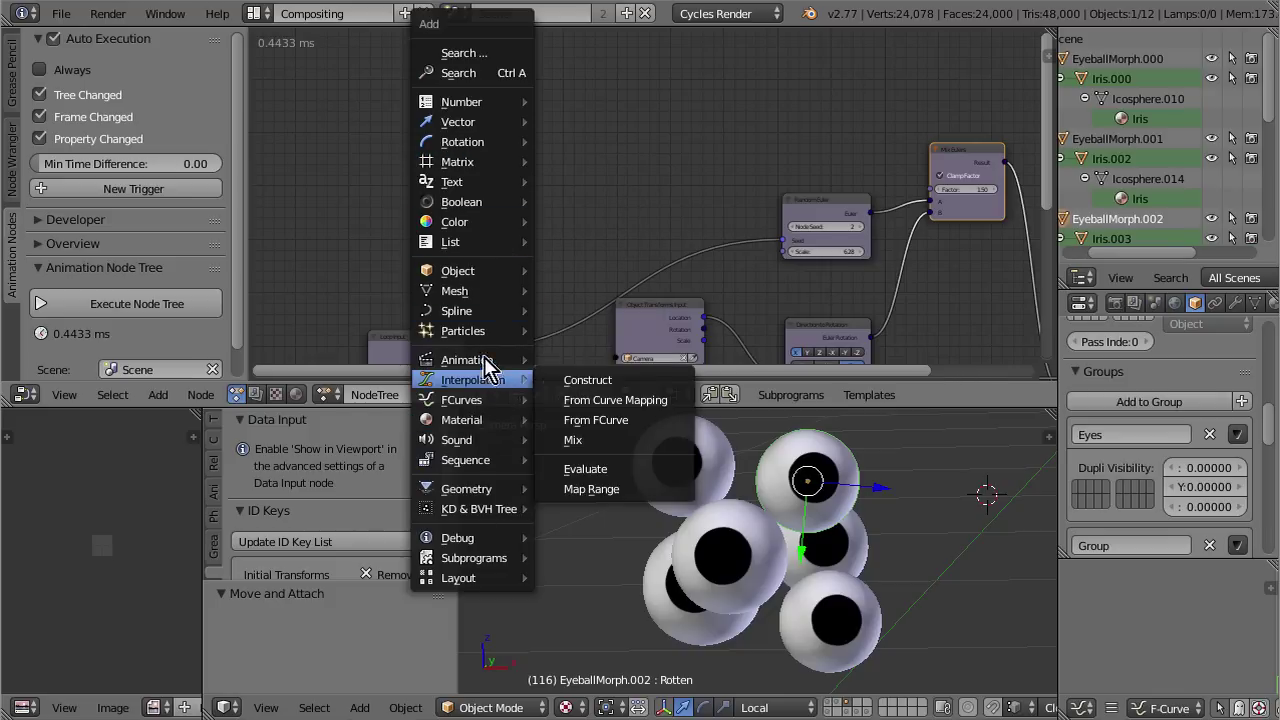
{"action": "left_click", "coordinate": [600, 362]}
{"action": "left_click", "coordinate": [577, 148]}
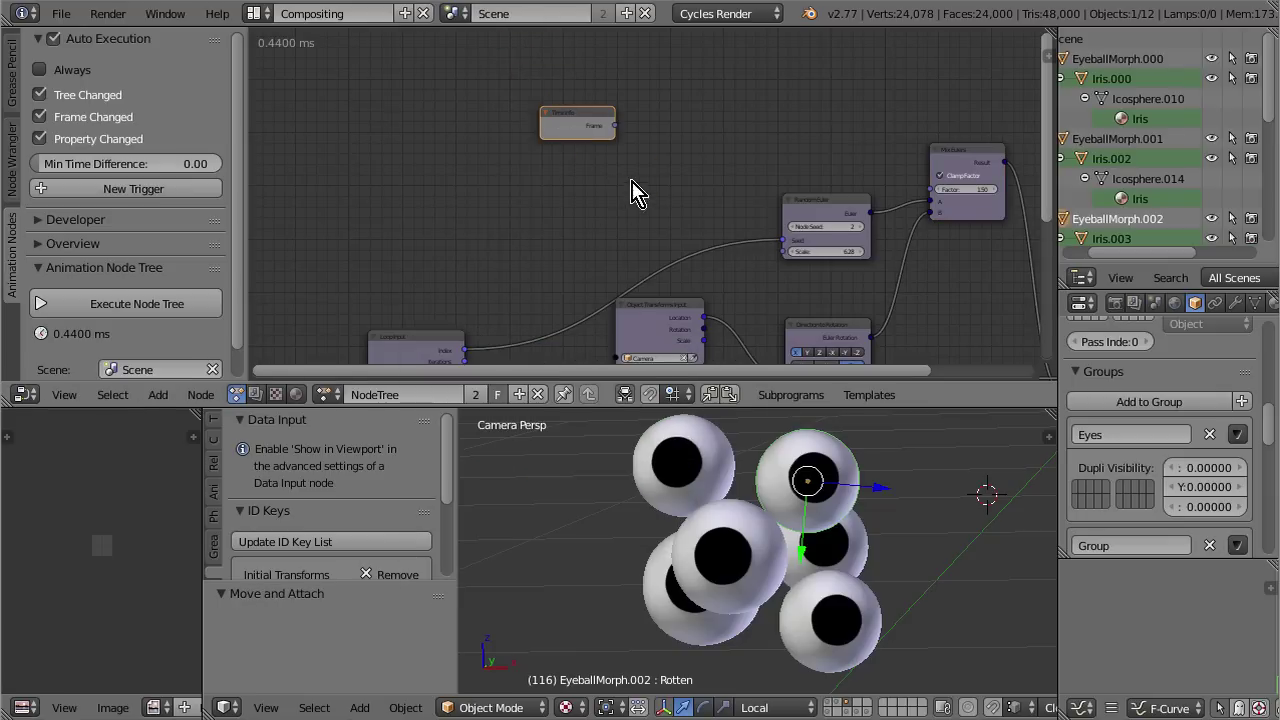
{"action": "scroll", "coordinate": [632, 192], "scroll_direction": "up", "scroll_amount": 1}
{"action": "left_click_drag", "start_coordinate": [618, 122], "coordinate": [975, 193]}
{"action": "left_click_drag", "start_coordinate": [965, 197], "coordinate": [962, 200]}
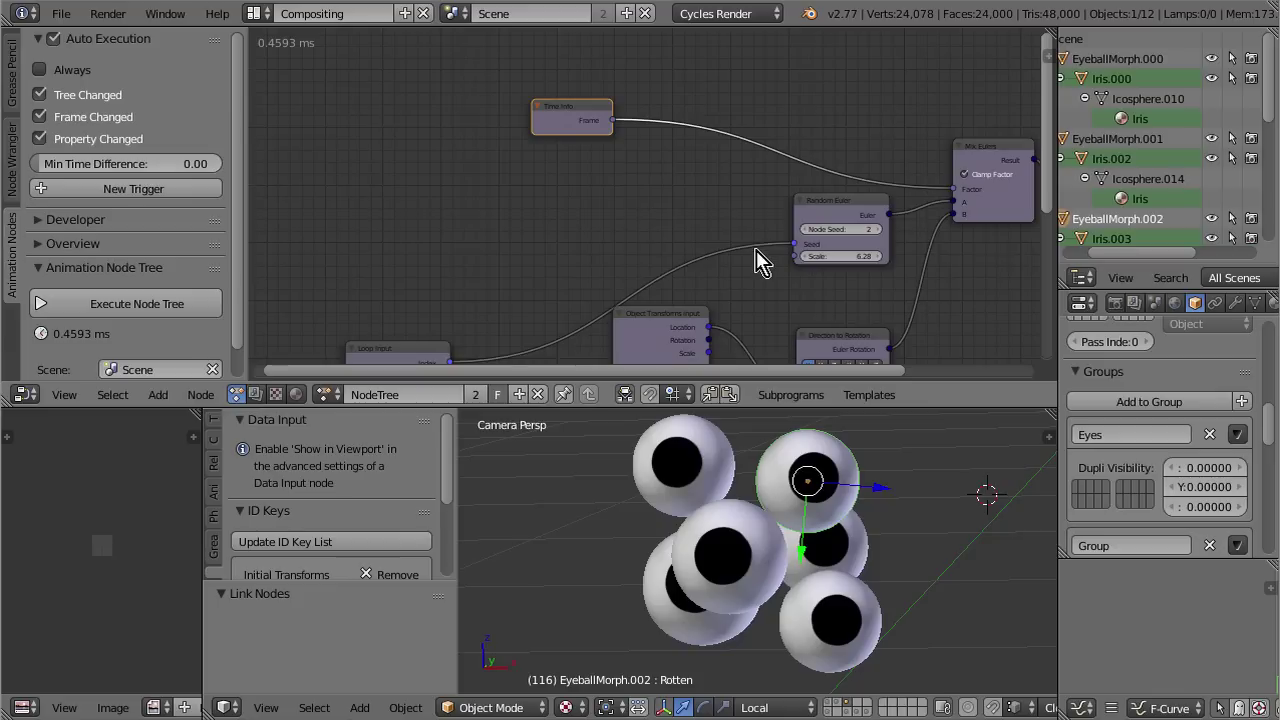
Step: Go to frame 0 and advance to frame 1 to check how the frame number drives the eyeball rotation
{"action": "key", "text": "shift+Left"}
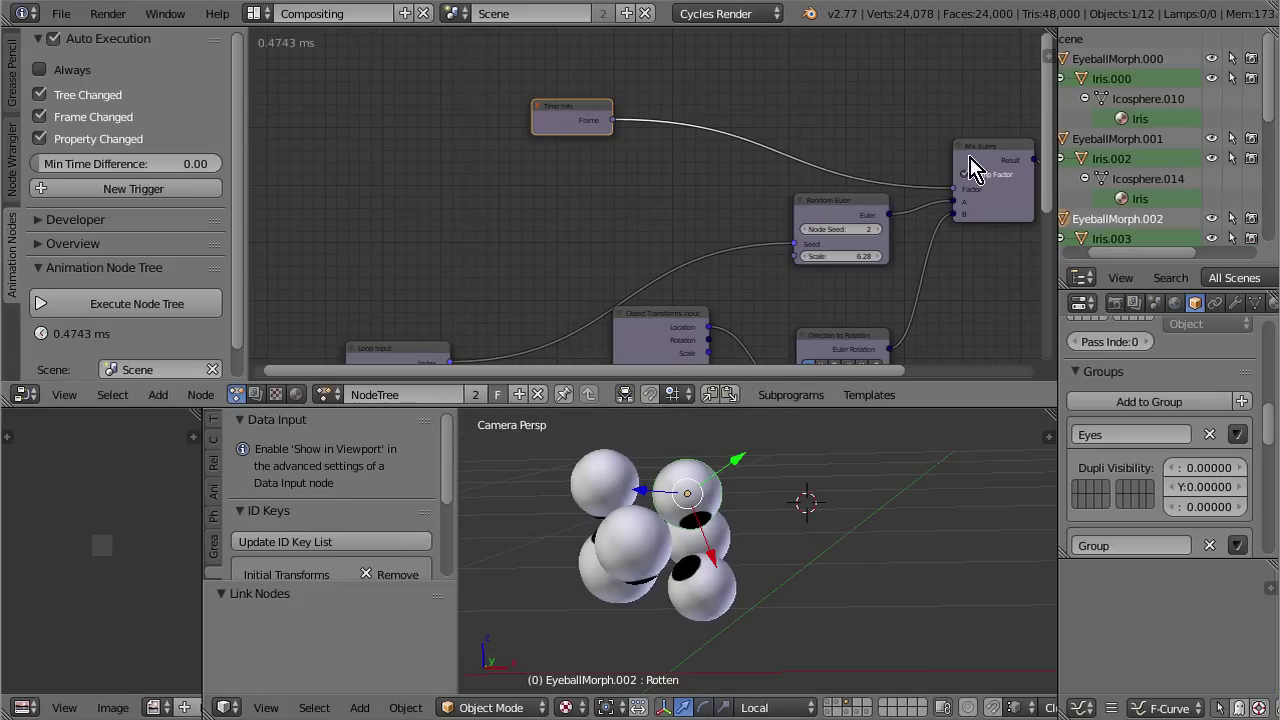
{"action": "key", "text": "Right"}
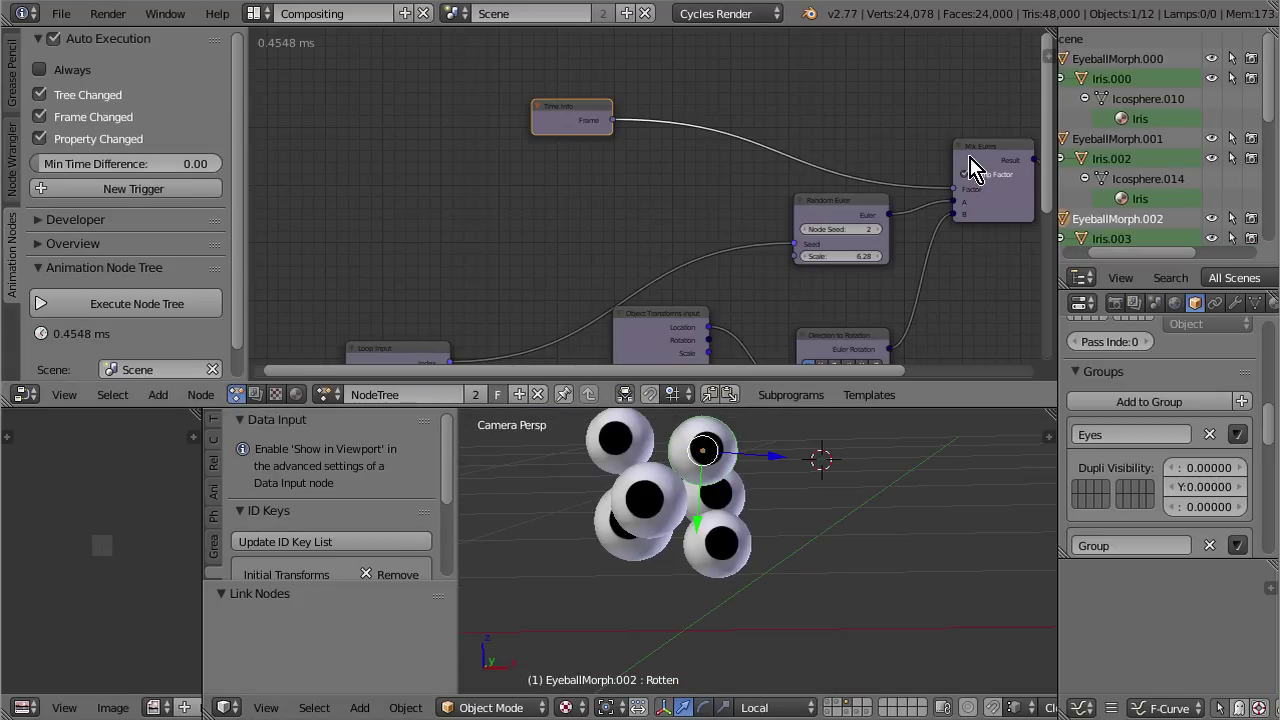
{"action": "scroll", "coordinate": [680, 543], "scroll_direction": "down", "scroll_amount": 2}
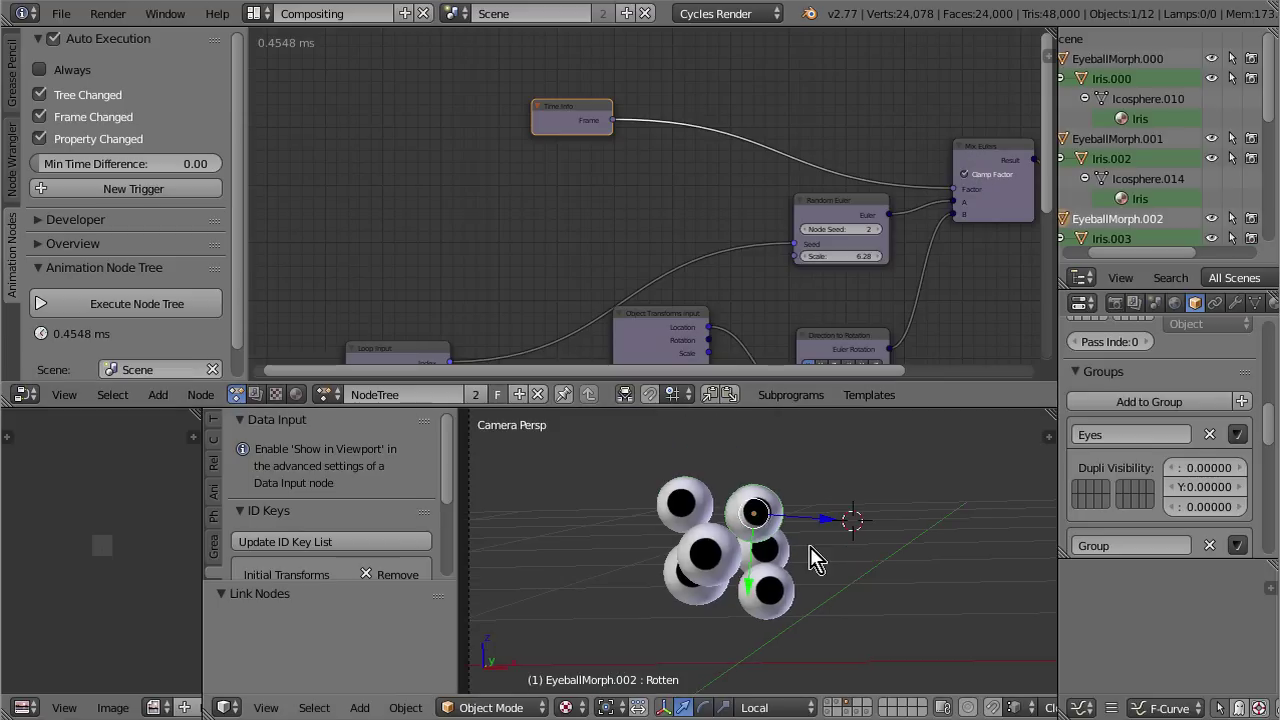
Step: Cut the link from Time Info to the Mix Eulers Factor input and reconnect Frame to Factor
{"action": "middle_click_drag", "start_coordinate": [666, 177], "coordinate": [595, 196]}
{"action": "left_click_drag", "start_coordinate": [518, 147], "coordinate": [495, 128]}
{"action": "scroll", "coordinate": [578, 245], "scroll_direction": "down", "scroll_amount": 2}
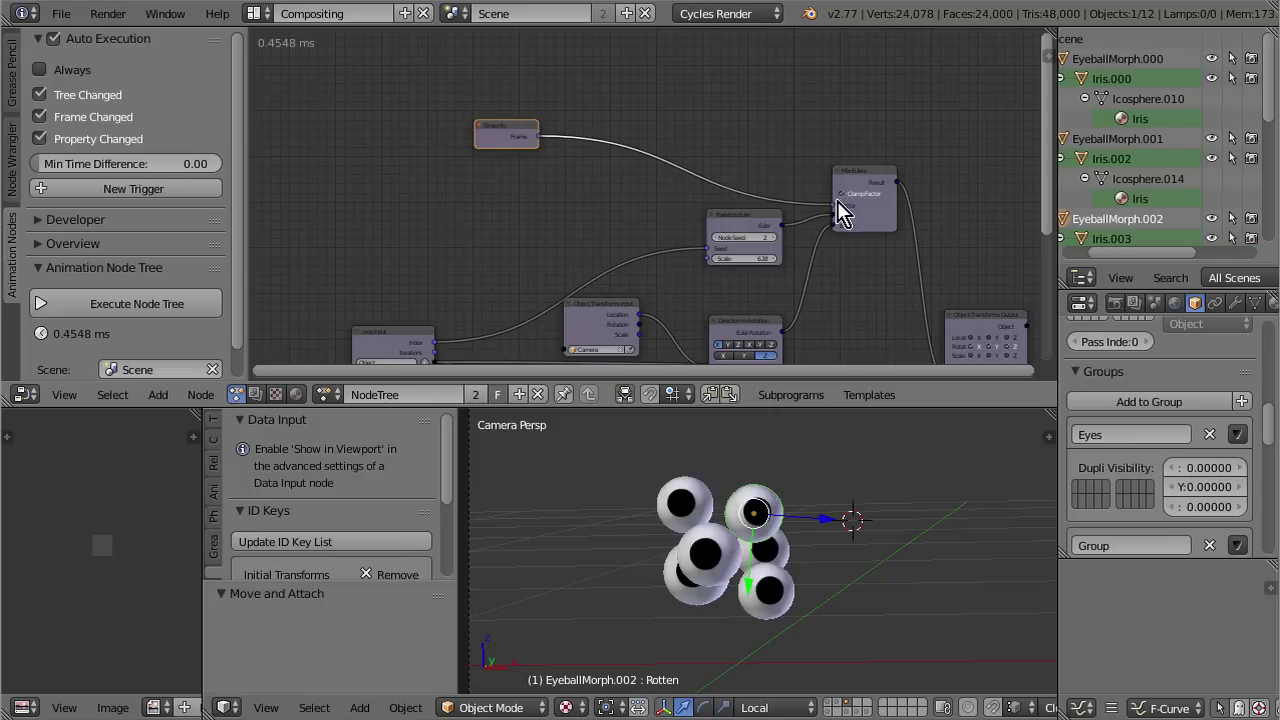
{"action": "right_click_drag", "start_coordinate": [614, 114], "coordinate": [535, 228], "text": "ctrl"}
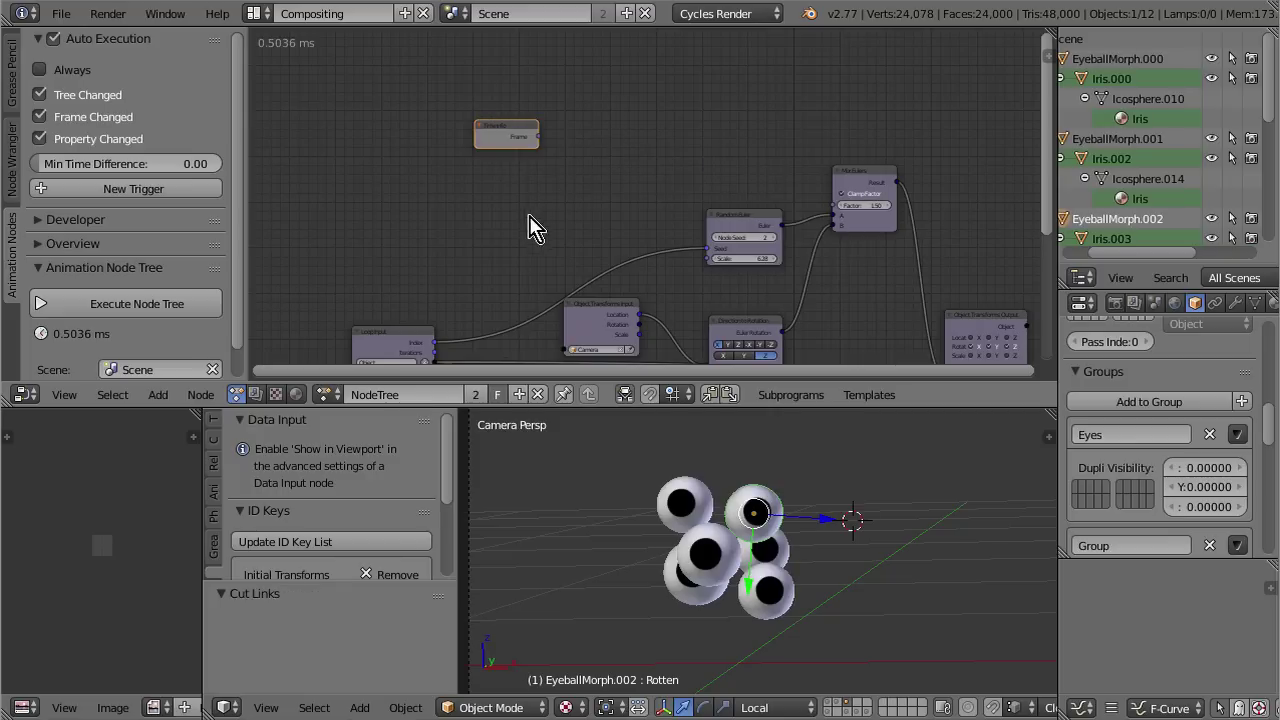
{"action": "scroll", "coordinate": [365, 315], "scroll_direction": "down", "scroll_amount": 1}
{"action": "middle_click_drag", "start_coordinate": [374, 314], "coordinate": [586, 114]}
{"action": "left_click_drag", "start_coordinate": [625, 72], "coordinate": [906, 138]}
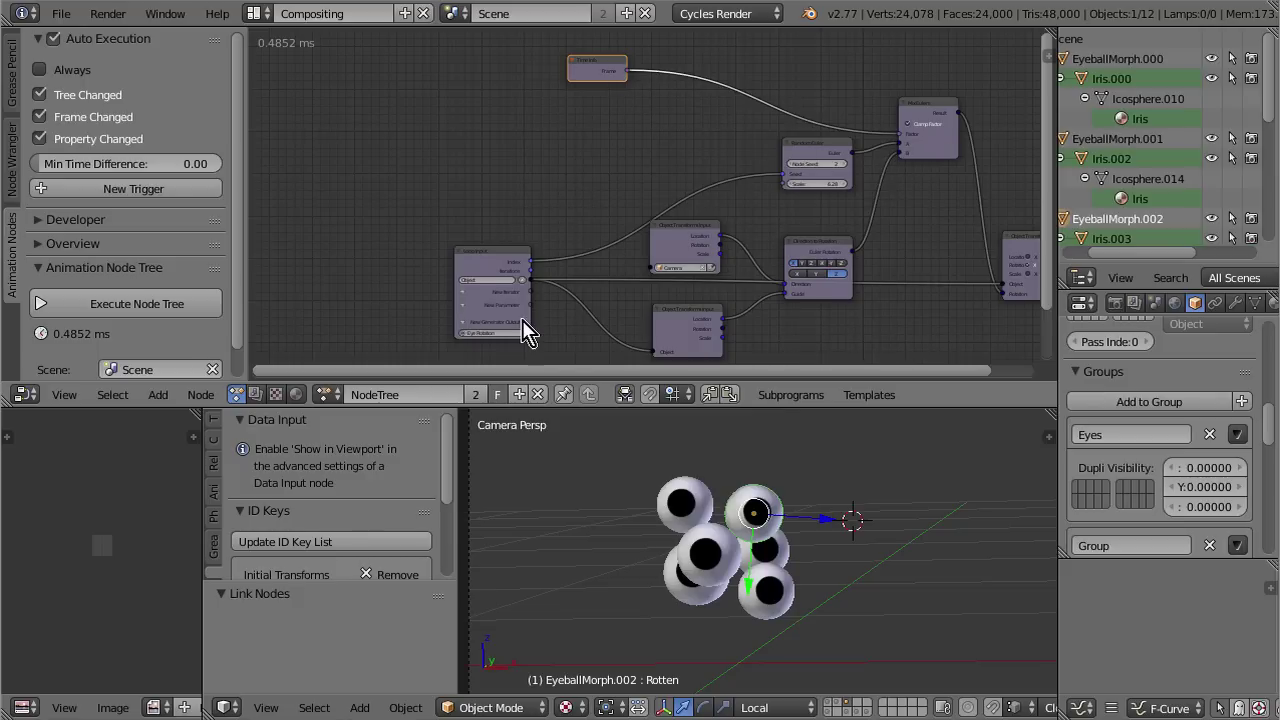
{"action": "scroll", "coordinate": [516, 319], "scroll_direction": "up", "scroll_amount": 1}
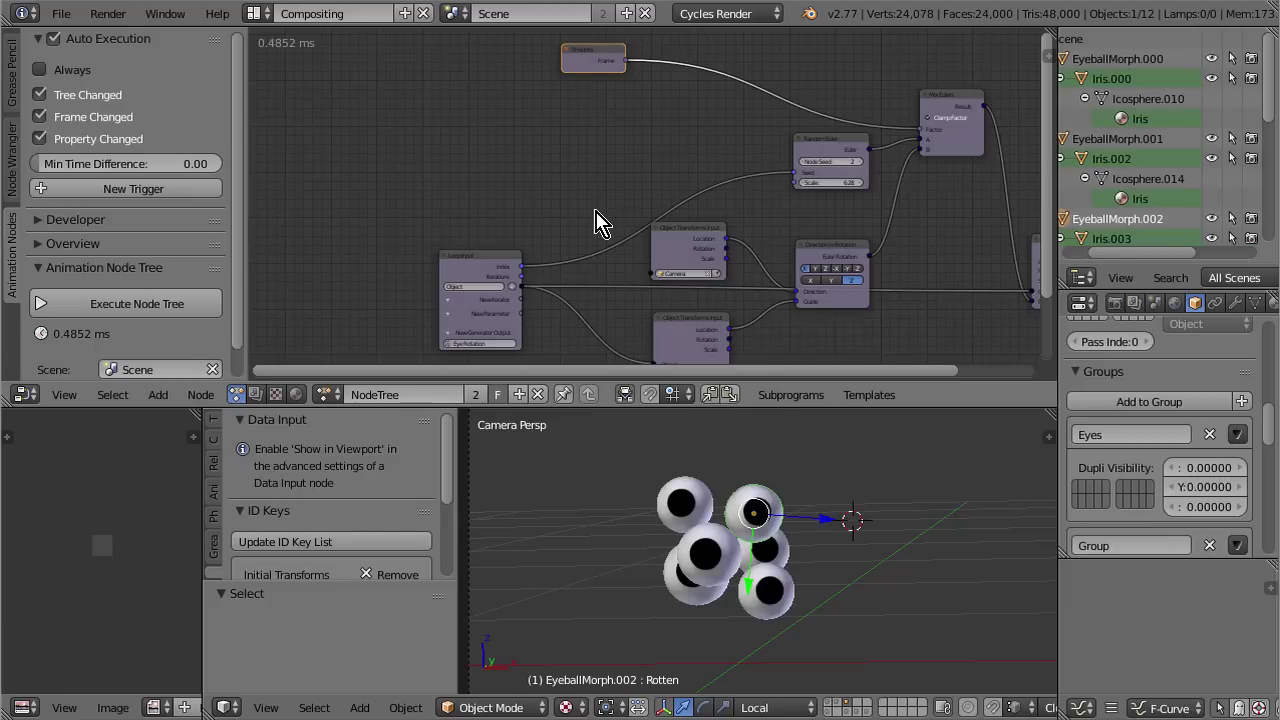
Step: Move Time Info to the left of Loop Input, just above it, and shift Loop Input slightly up and left
{"action": "left_click_drag", "start_coordinate": [593, 62], "coordinate": [300, 162]}
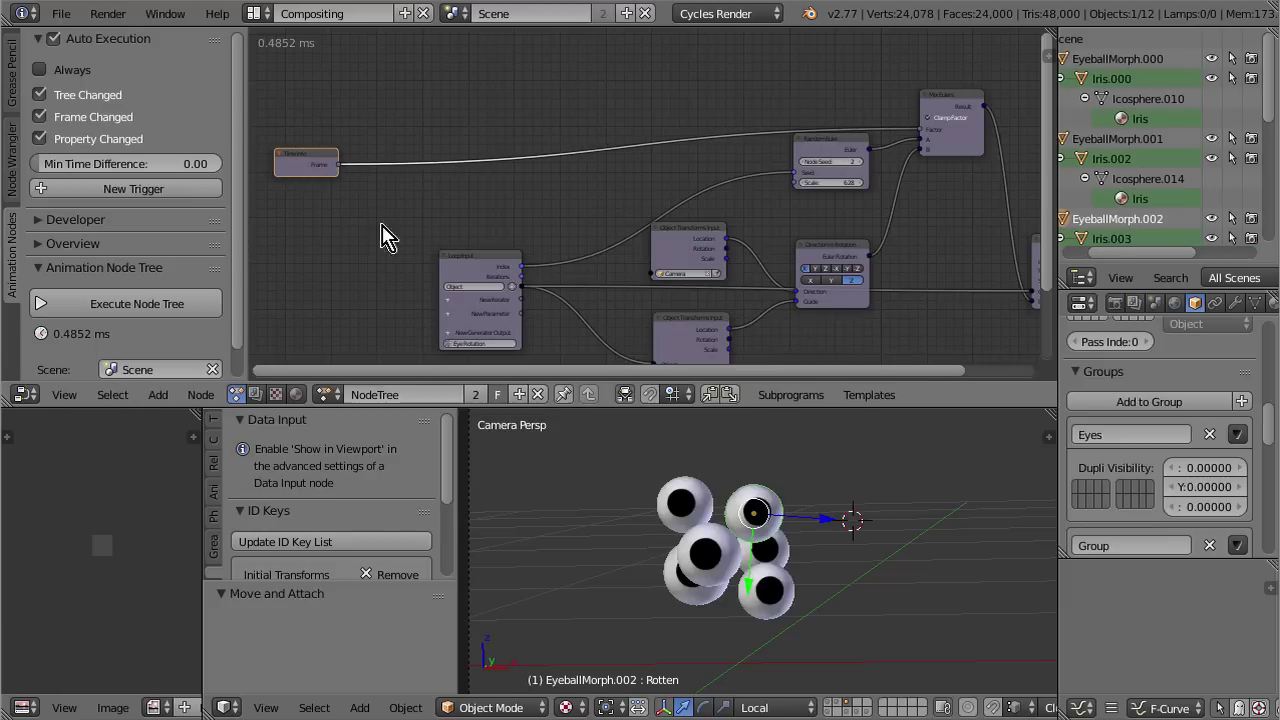
{"action": "middle_click_drag", "start_coordinate": [506, 254], "coordinate": [586, 194]}
{"action": "left_click_drag", "start_coordinate": [565, 222], "coordinate": [515, 190]}
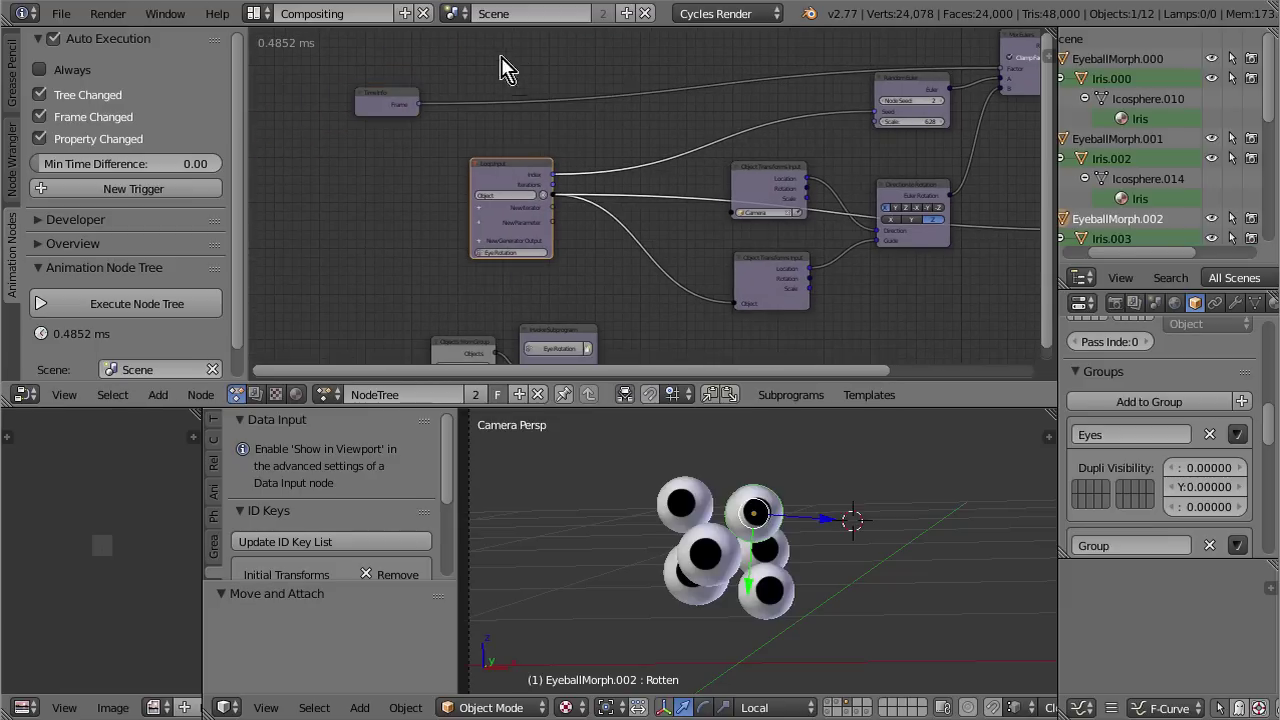
{"action": "scroll", "coordinate": [524, 212], "scroll_direction": "up", "scroll_amount": 2}
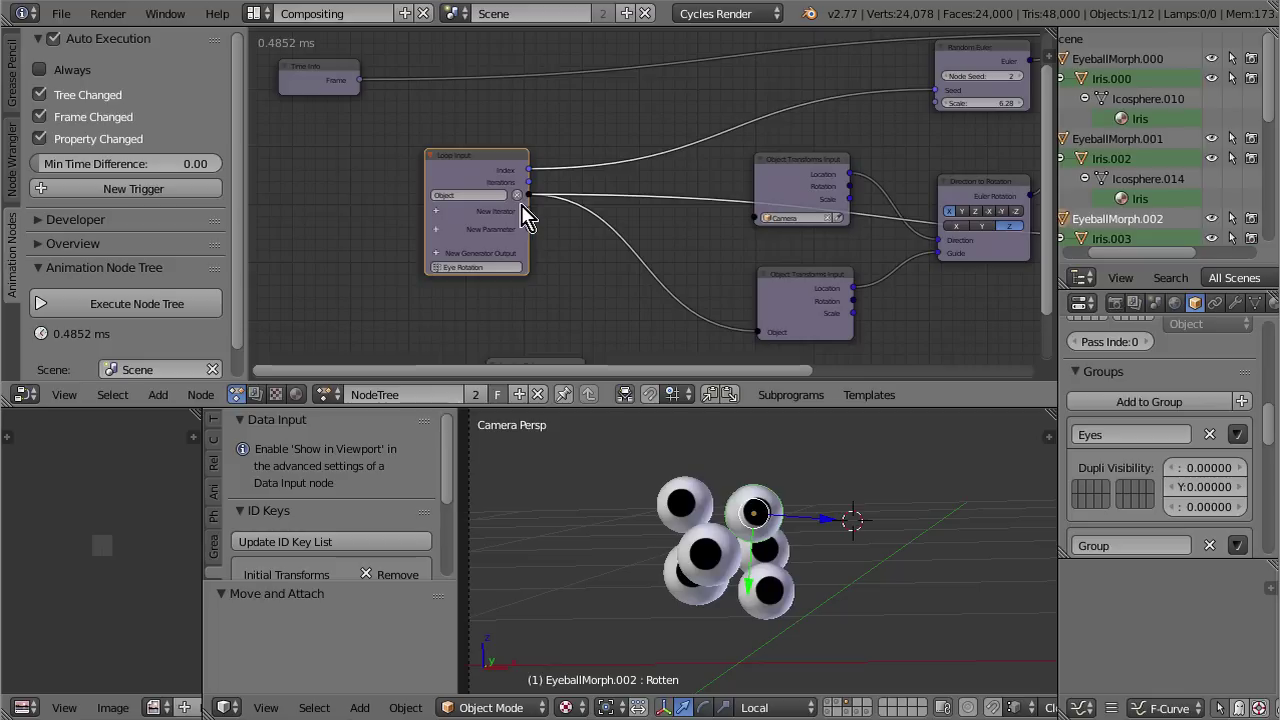
{"action": "scroll", "coordinate": [586, 157], "scroll_direction": "left", "scroll_amount": 3, "text": "ctrl"}
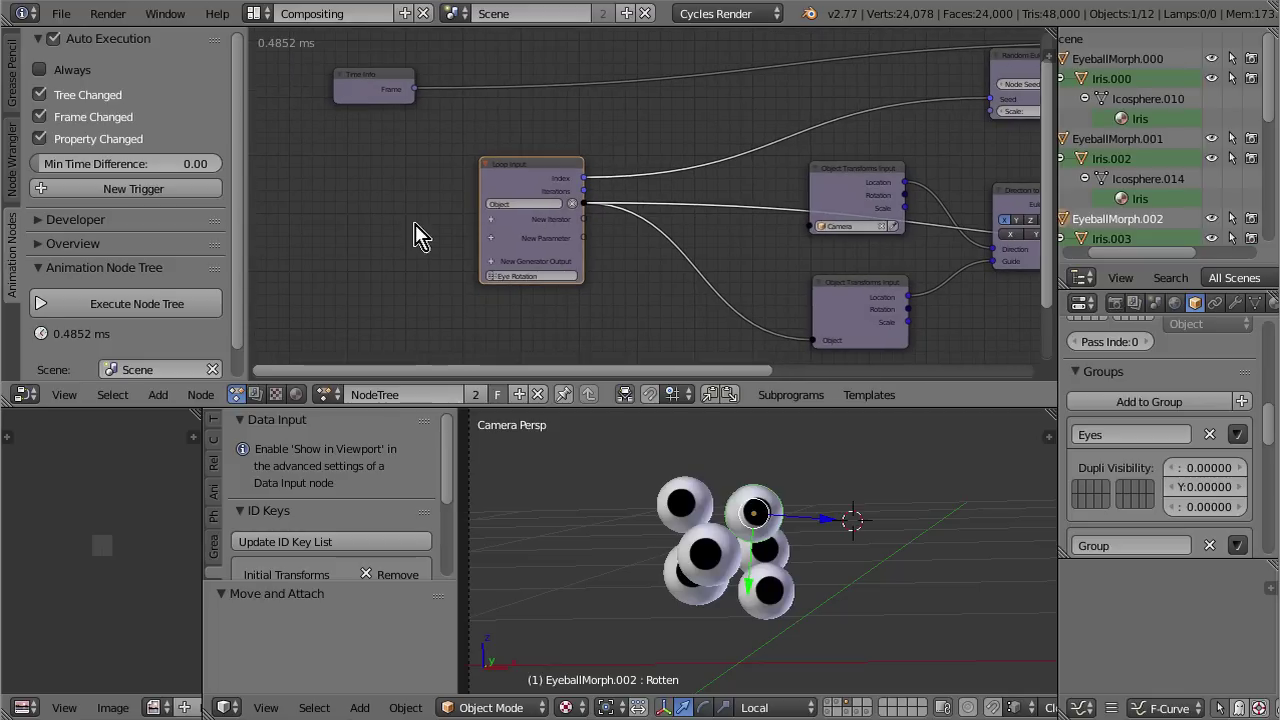
{"action": "scroll", "coordinate": [511, 231], "scroll_direction": "down", "scroll_amount": 1}
{"action": "scroll", "coordinate": [511, 240], "scroll_direction": "up", "scroll_amount": 1}
{"action": "scroll", "coordinate": [643, 254], "scroll_direction": "down", "scroll_amount": 2}
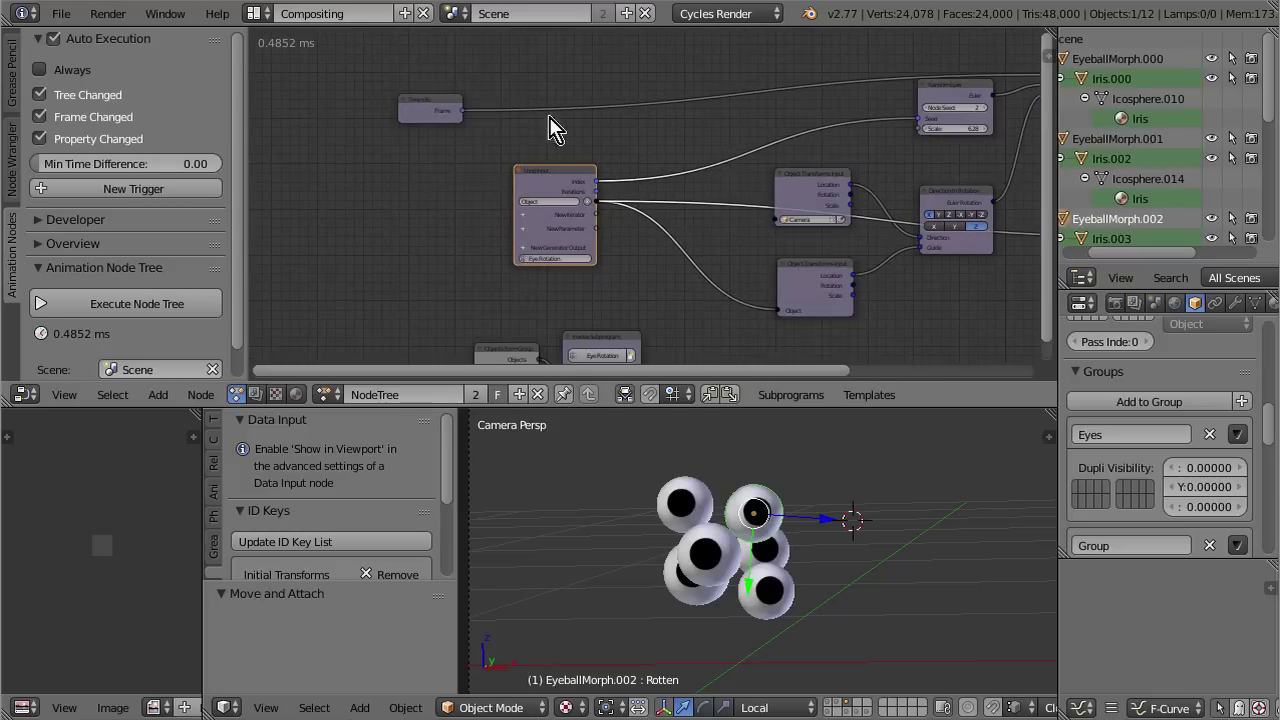
{"action": "left_click_drag", "start_coordinate": [438, 124], "coordinate": [446, 152]}
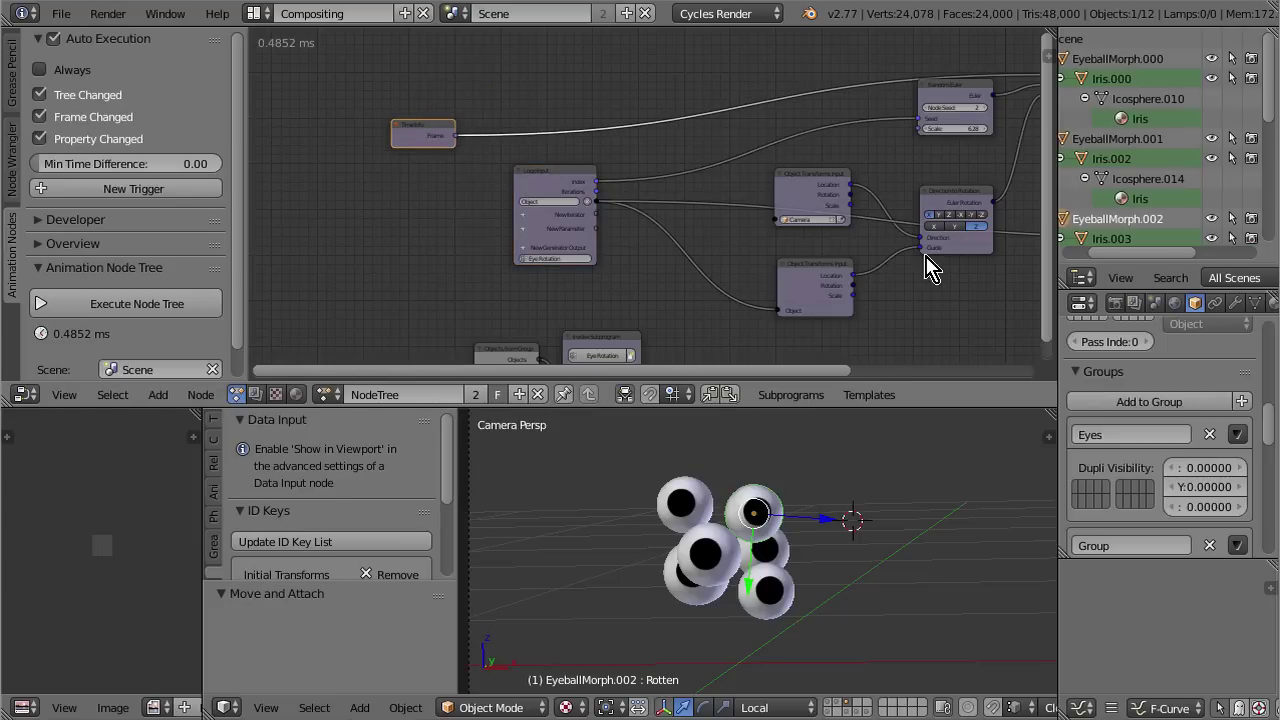
Step: Shift Time Info further down and left and cut its Frame link to the Mix Eulers node
{"action": "scroll", "coordinate": [786, 256], "scroll_direction": "down", "scroll_amount": 1}
{"action": "scroll", "coordinate": [786, 256], "scroll_direction": "up", "scroll_amount": 2}
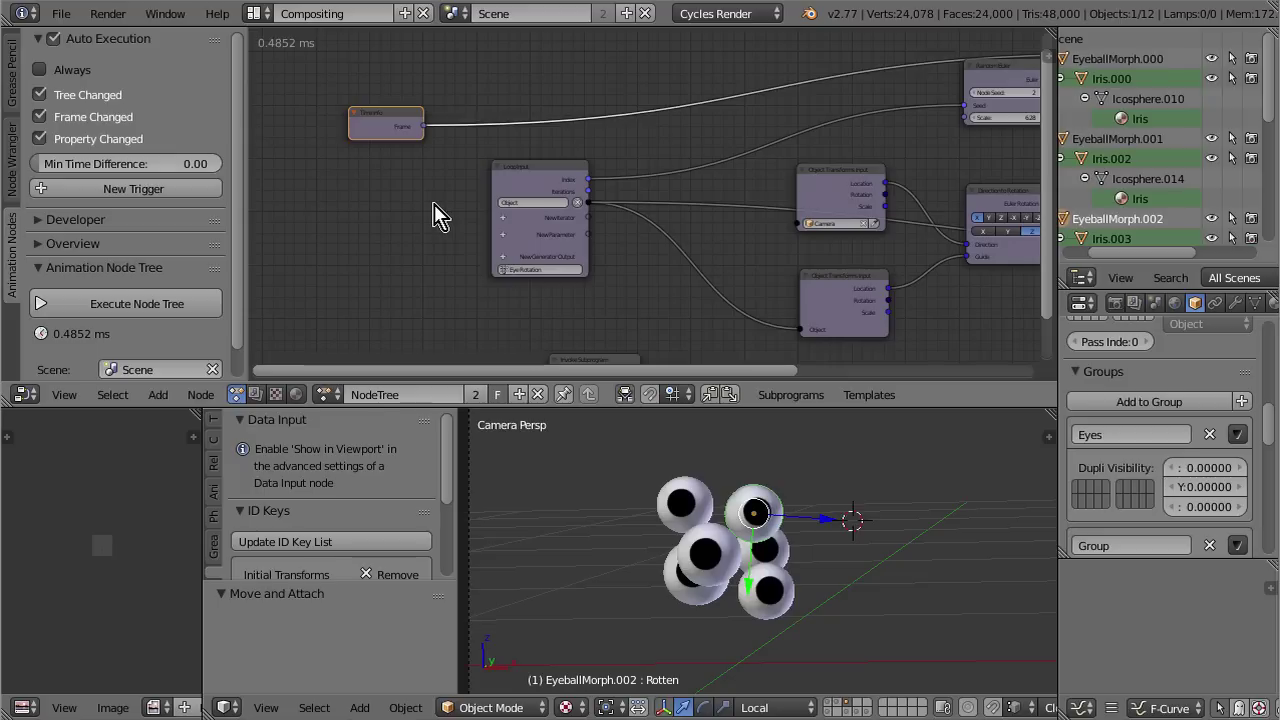
{"action": "scroll", "coordinate": [485, 237], "scroll_direction": "up", "scroll_amount": 2}
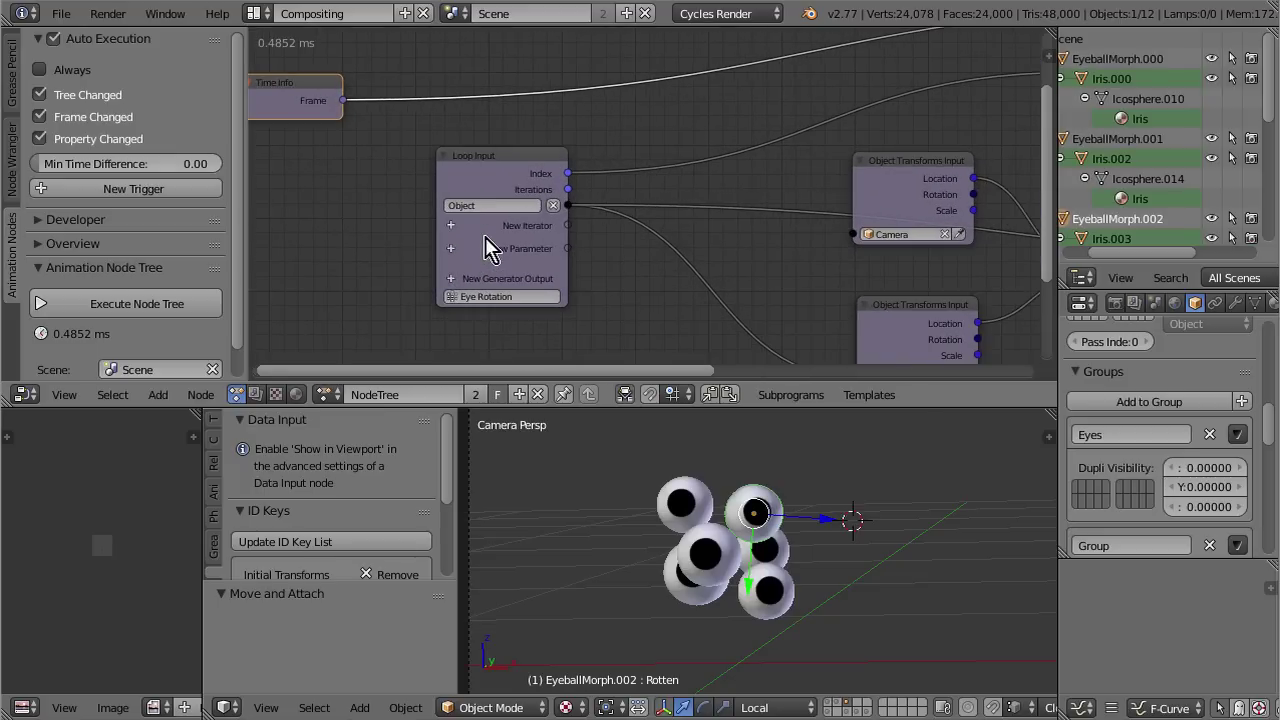
{"action": "middle_click_drag", "start_coordinate": [482, 194], "coordinate": [594, 195]}
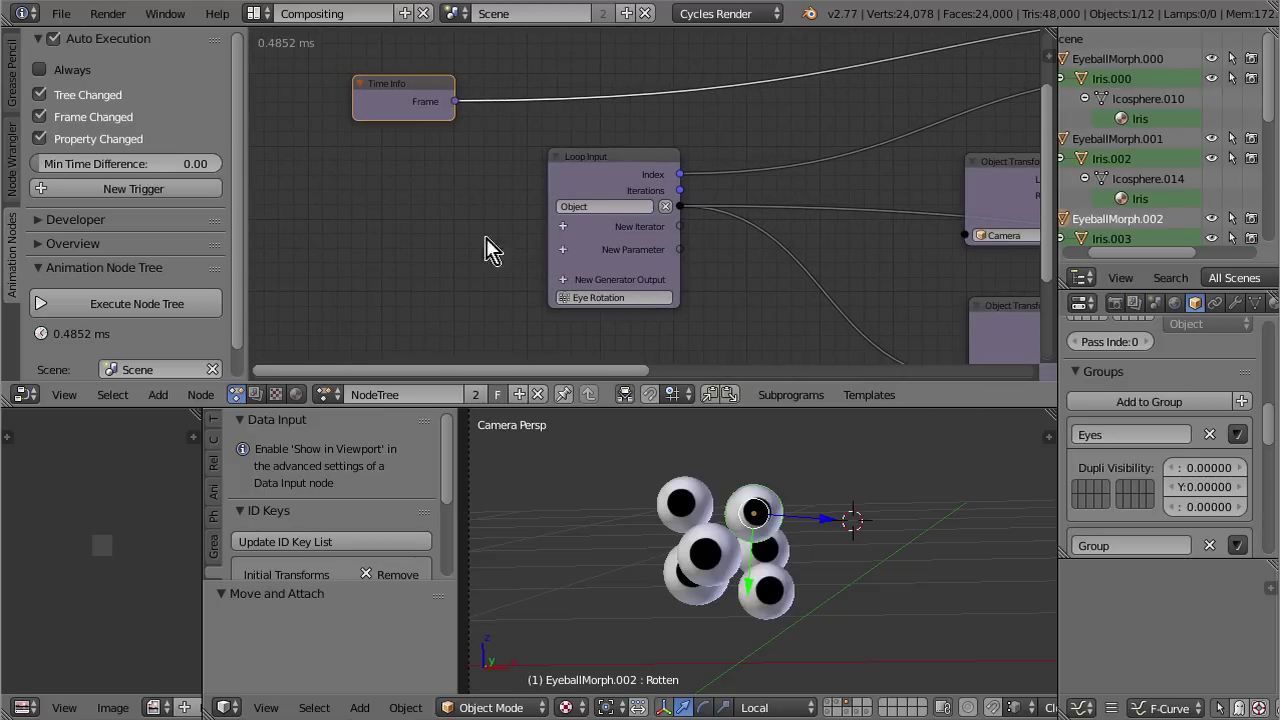
{"action": "left_click_drag", "start_coordinate": [420, 106], "coordinate": [375, 135]}
{"action": "mouse_move", "coordinate": [528, 283]}
{"action": "right_mouse_down", "text": "ctrl"}
{"action": "mouse_move", "coordinate": [472, 165]}
{"action": "mouse_move", "coordinate": [483, 321]}
{"action": "right_mouse_up", "text": "ctrl"}
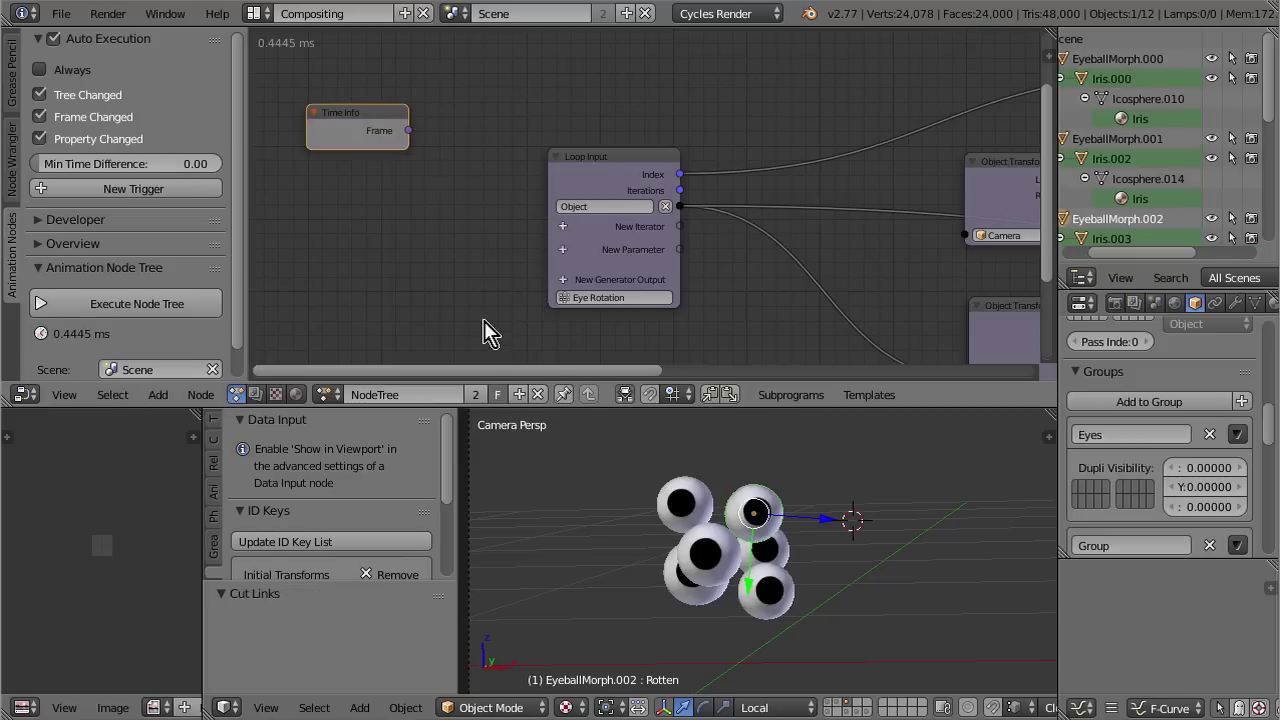
Step: Add a Float parameter to the Eye Rotation Loop Input node
{"action": "left_click", "coordinate": [562, 250]}
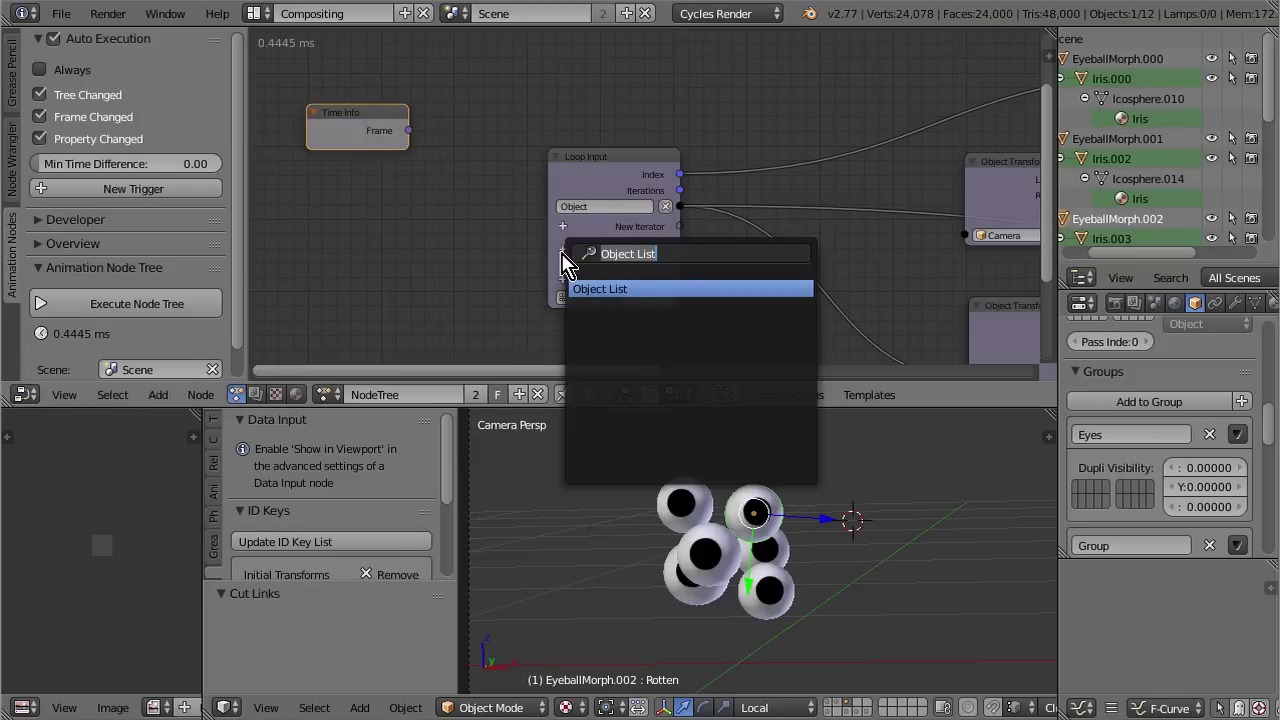
{"action": "type", "text": "floa"}
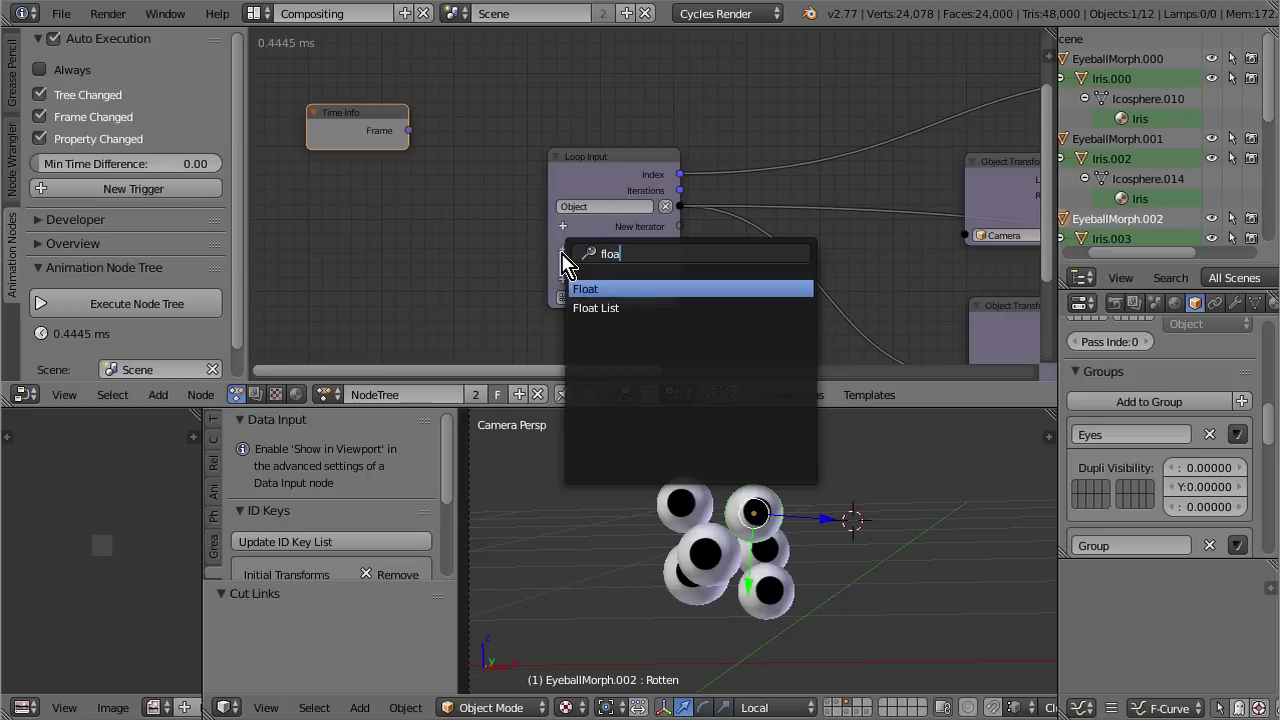
{"action": "key", "text": "Return"}
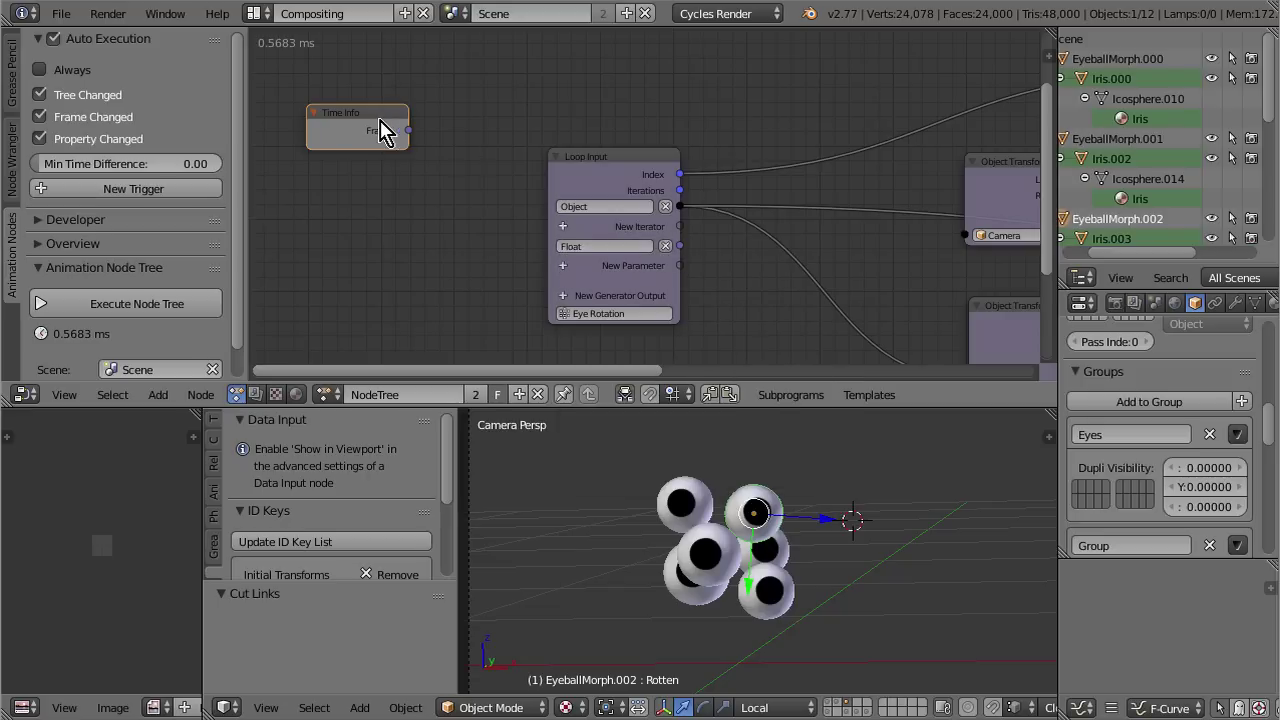
Step: Move the Time Info node down beneath Objects from Group, next to Invoke Subprogram
{"action": "scroll", "coordinate": [443, 277], "scroll_direction": "down", "scroll_amount": 3}
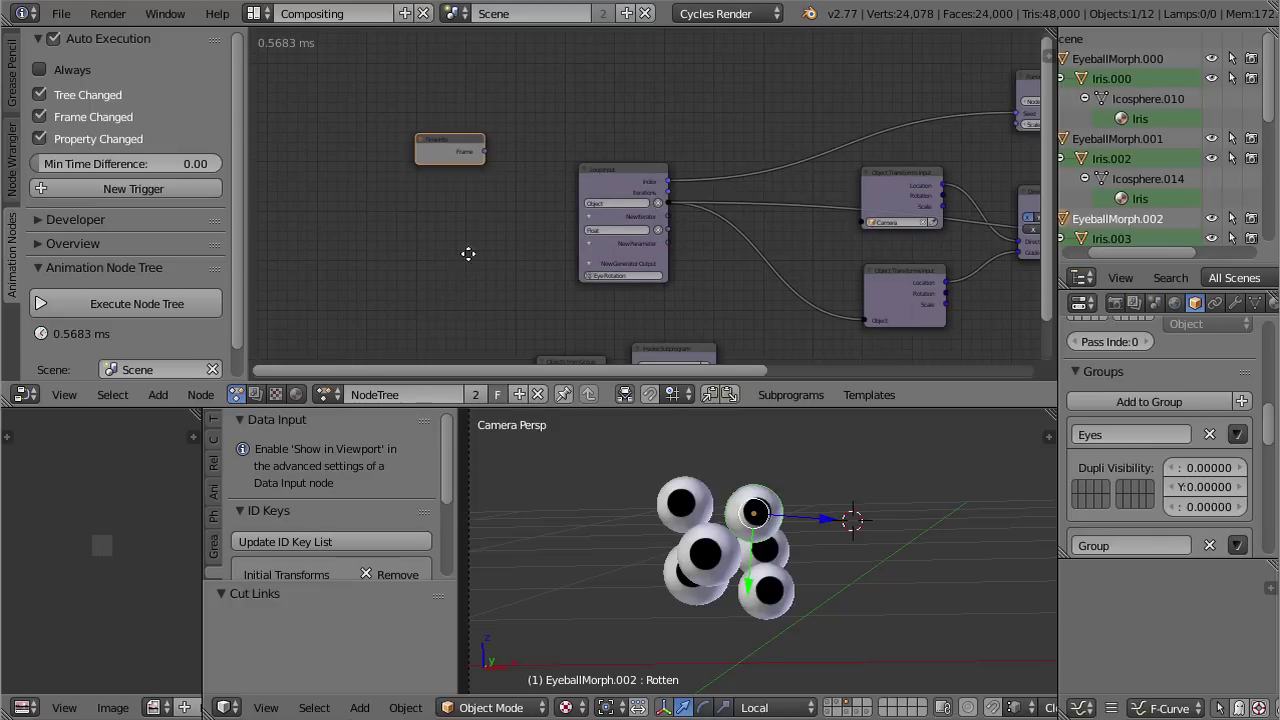
{"action": "middle_click_drag", "start_coordinate": [469, 254], "coordinate": [469, 88]}
{"action": "key", "text": "g"}
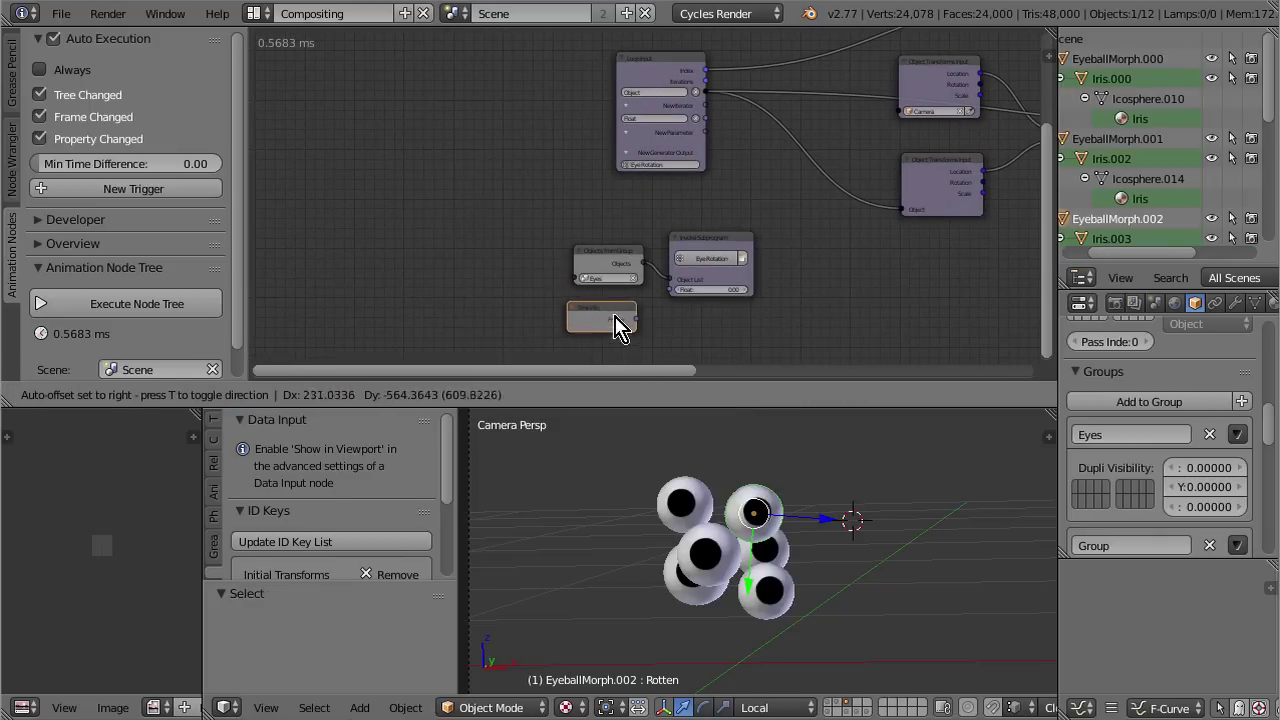
{"action": "left_click", "coordinate": [614, 350]}
{"action": "scroll", "coordinate": [452, 280], "scroll_direction": "up", "scroll_amount": 3}
{"action": "middle_click_drag", "start_coordinate": [551, 240], "coordinate": [586, 260]}
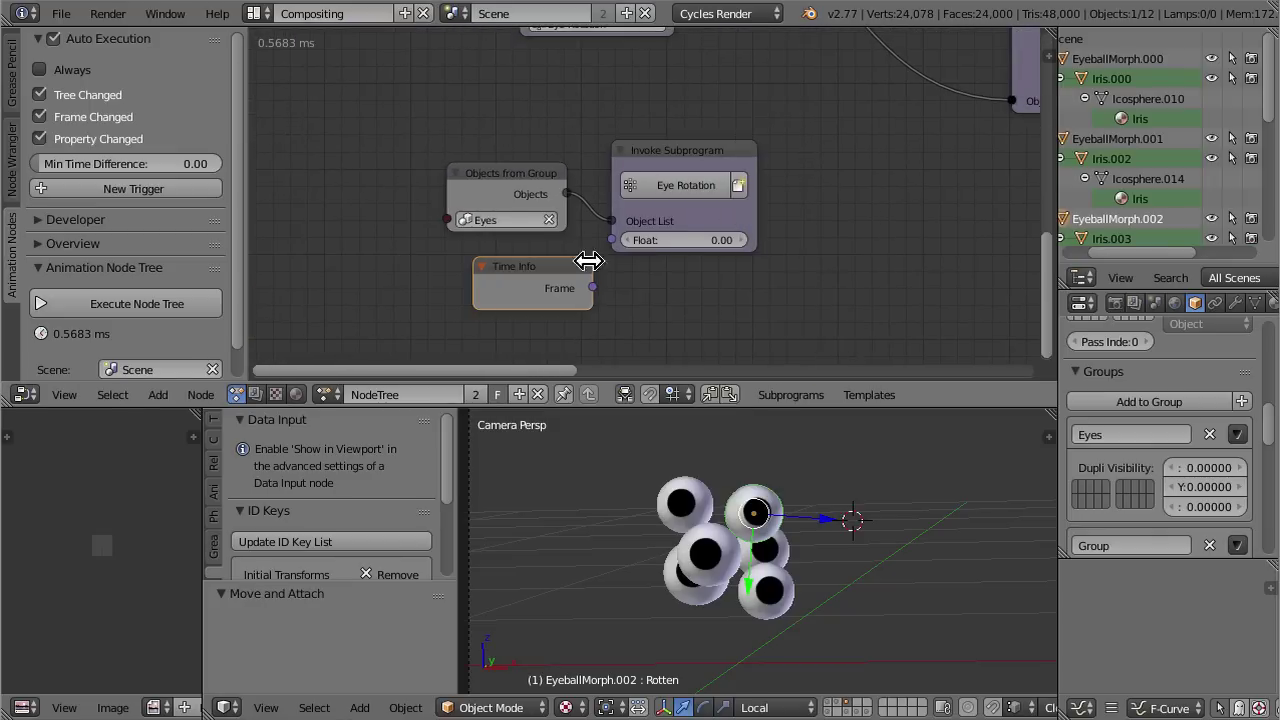
Step: Shift Time Info left and Invoke Subprogram right, and link Frame to the subprogram's Float input
{"action": "key", "text": "g"}
{"action": "left_click", "coordinate": [527, 292]}
{"action": "left_click_drag", "start_coordinate": [678, 185], "coordinate": [712, 156]}
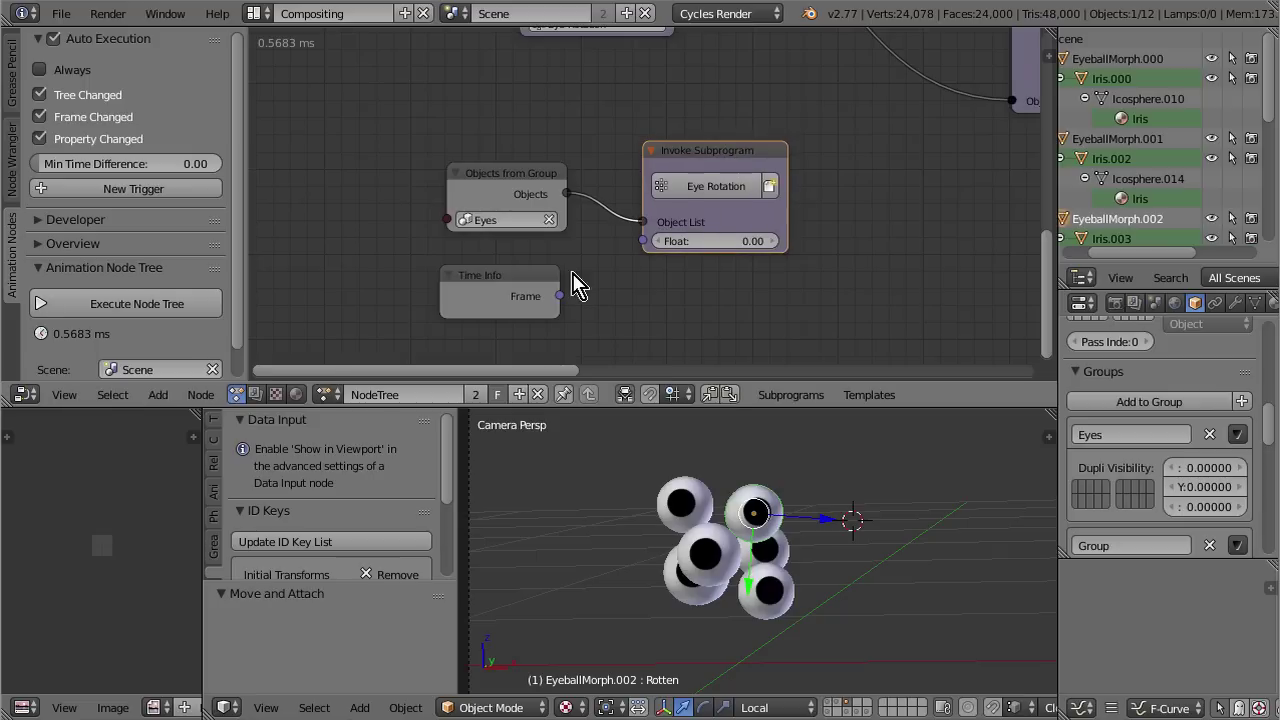
{"action": "left_click_drag", "start_coordinate": [559, 296], "coordinate": [643, 241]}
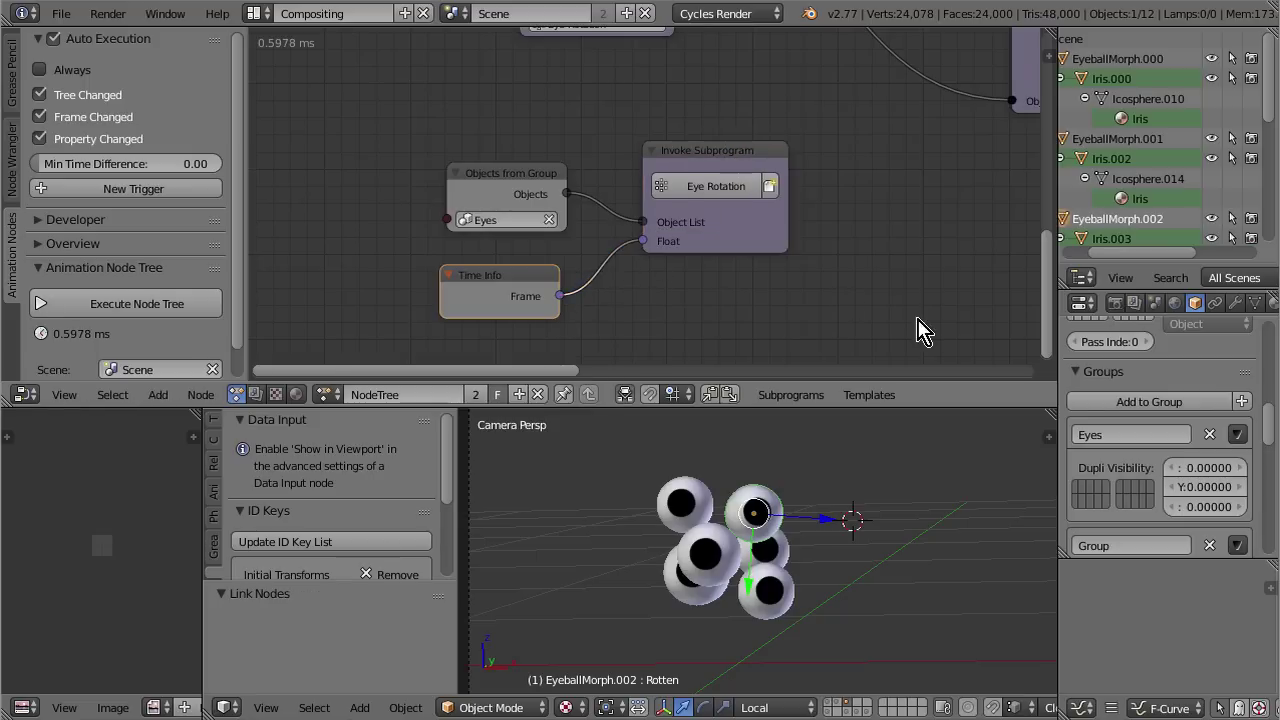
Step: Connect the Float parameter of Loop Input to the Factor input of Mix Eulers
{"action": "scroll", "coordinate": [837, 217], "scroll_direction": "down", "scroll_amount": 2}
{"action": "middle_click_drag", "start_coordinate": [806, 95], "coordinate": [674, 283]}
{"action": "scroll", "coordinate": [603, 200], "scroll_direction": "up", "scroll_amount": 2}
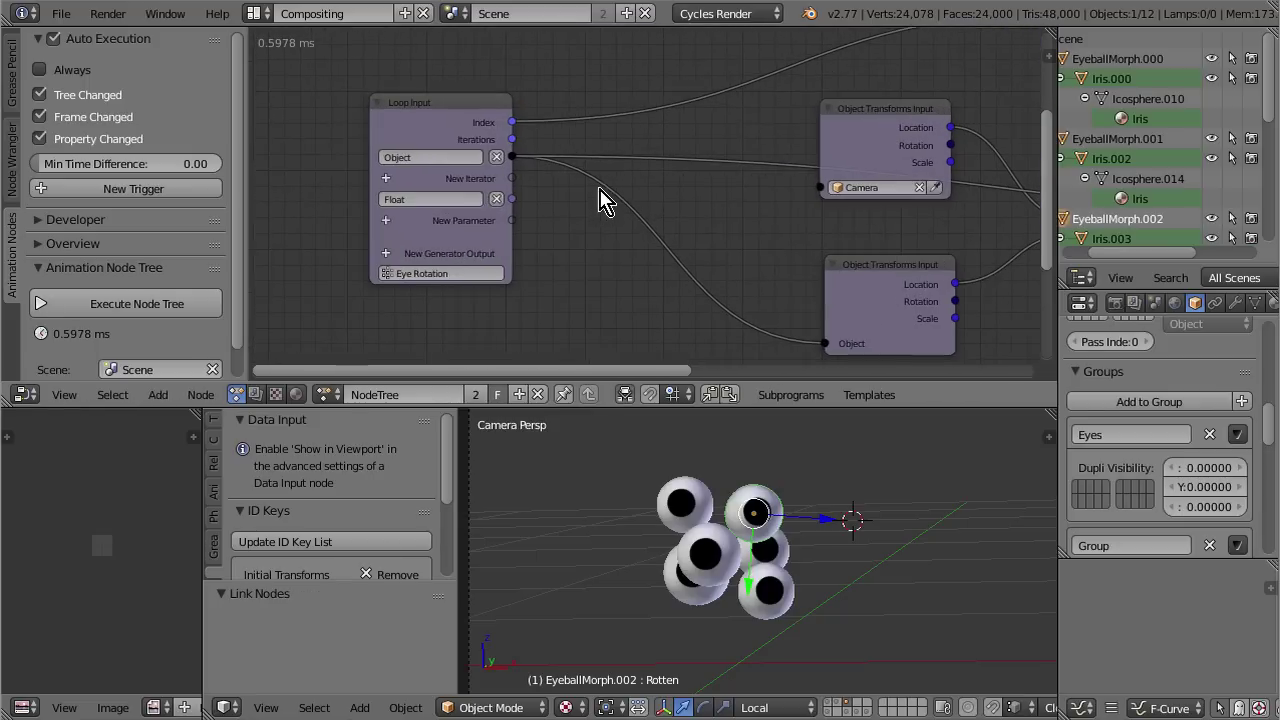
{"action": "scroll", "coordinate": [708, 214], "scroll_direction": "down", "scroll_amount": 2}
{"action": "middle_click_drag", "start_coordinate": [797, 209], "coordinate": [669, 214]}
{"action": "scroll", "coordinate": [780, 171], "scroll_direction": "down", "scroll_amount": 1}
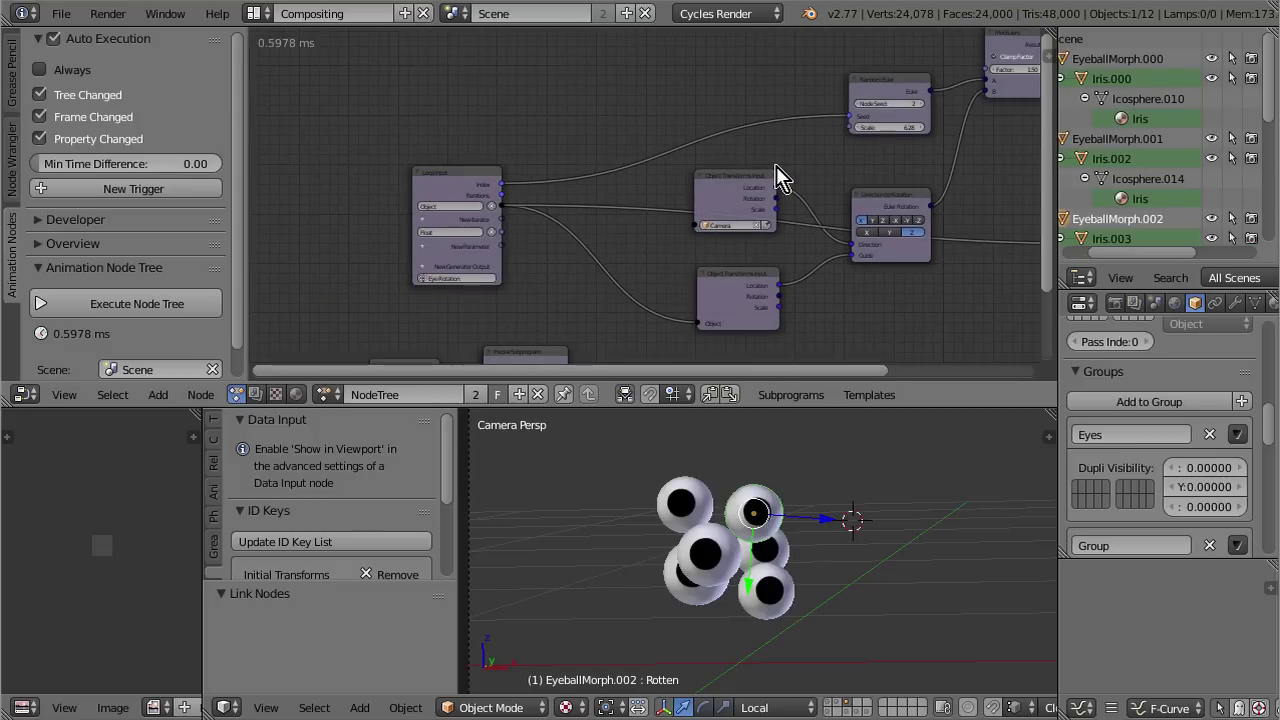
{"action": "left_click_drag", "start_coordinate": [503, 236], "coordinate": [988, 72]}
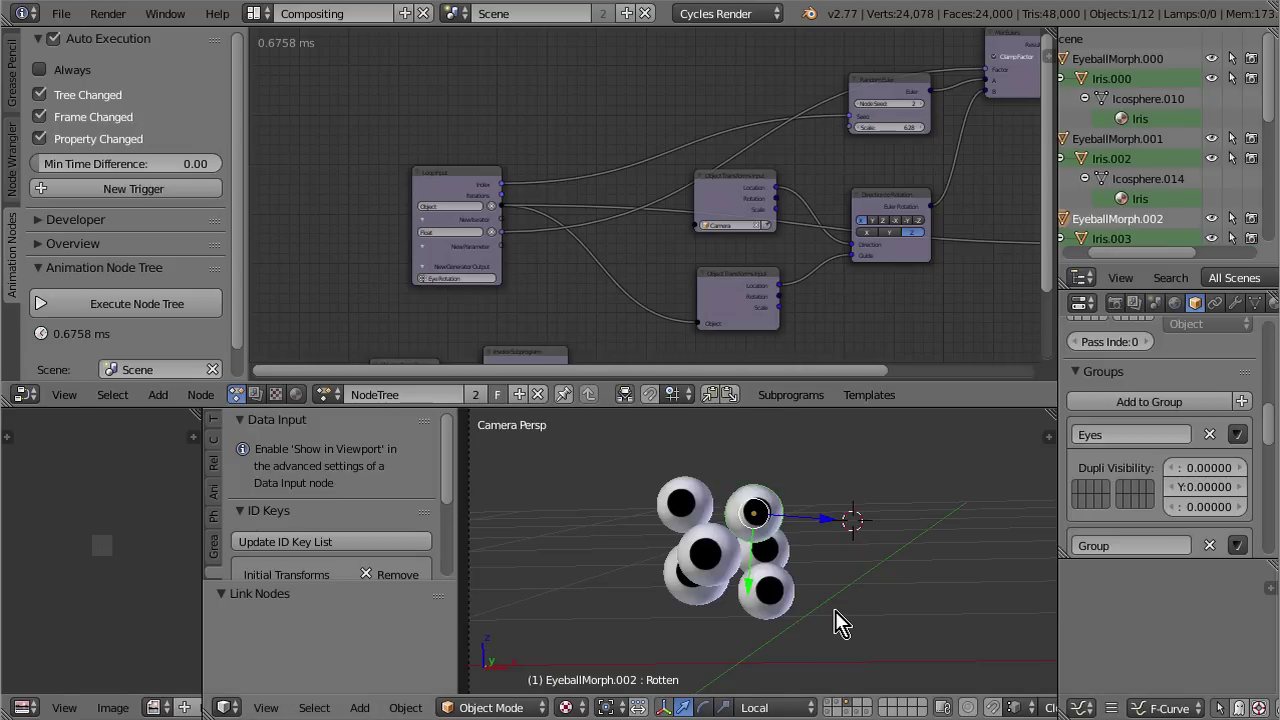
Step: Switch between frames 0 and 1 to check how the Float parameter drives the eyeball rotation
{"action": "key", "text": "Left"}
{"action": "key", "text": "Right"}
{"action": "key", "text": "Left"}
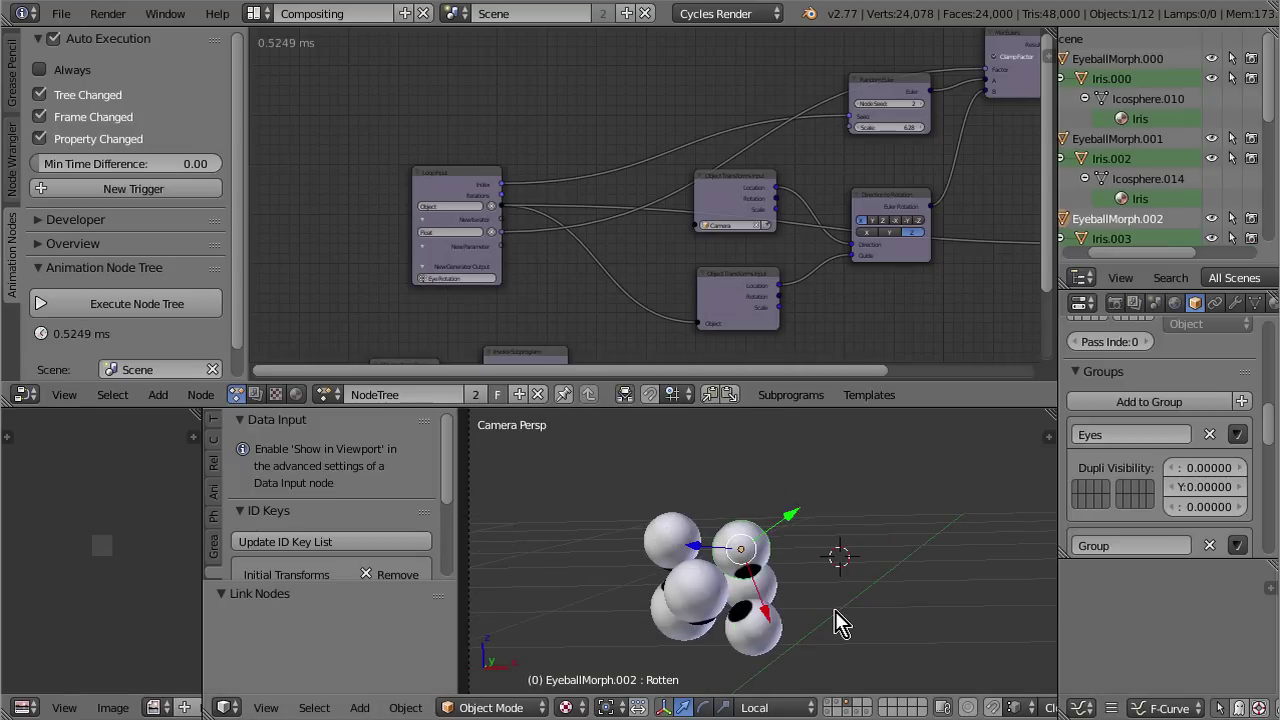
{"action": "key", "text": "Right"}
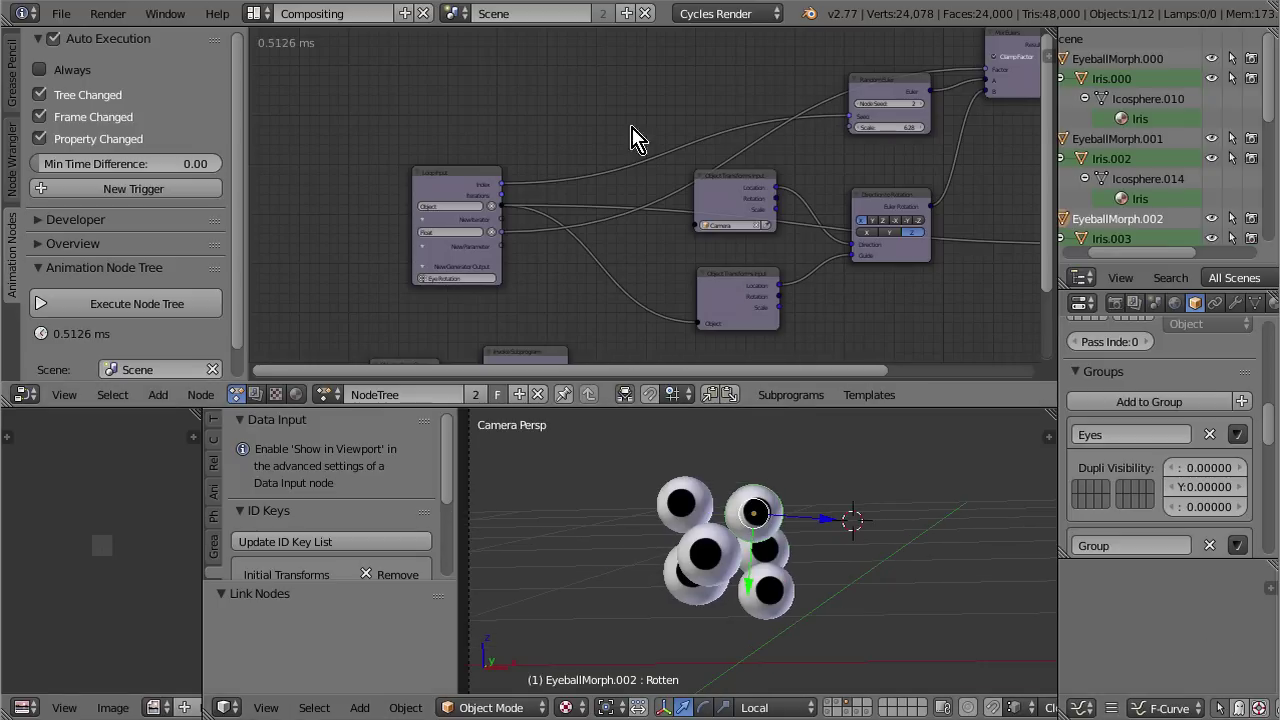
Step: Move Mix Eulers up and insert a Math node on the link into its Factor input
{"action": "middle_click_drag", "start_coordinate": [467, 189], "coordinate": [557, 94]}
{"action": "middle_click_drag", "start_coordinate": [886, 149], "coordinate": [706, 237]}
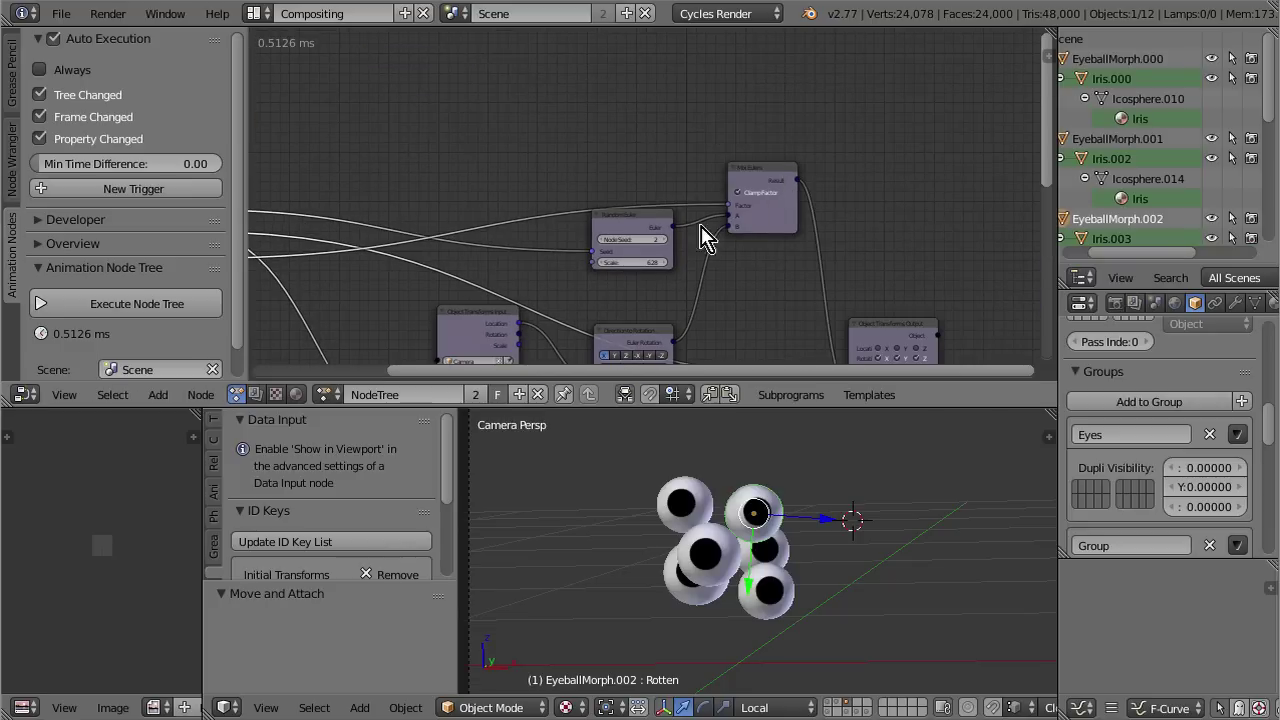
{"action": "left_click_drag", "start_coordinate": [770, 180], "coordinate": [775, 102]}
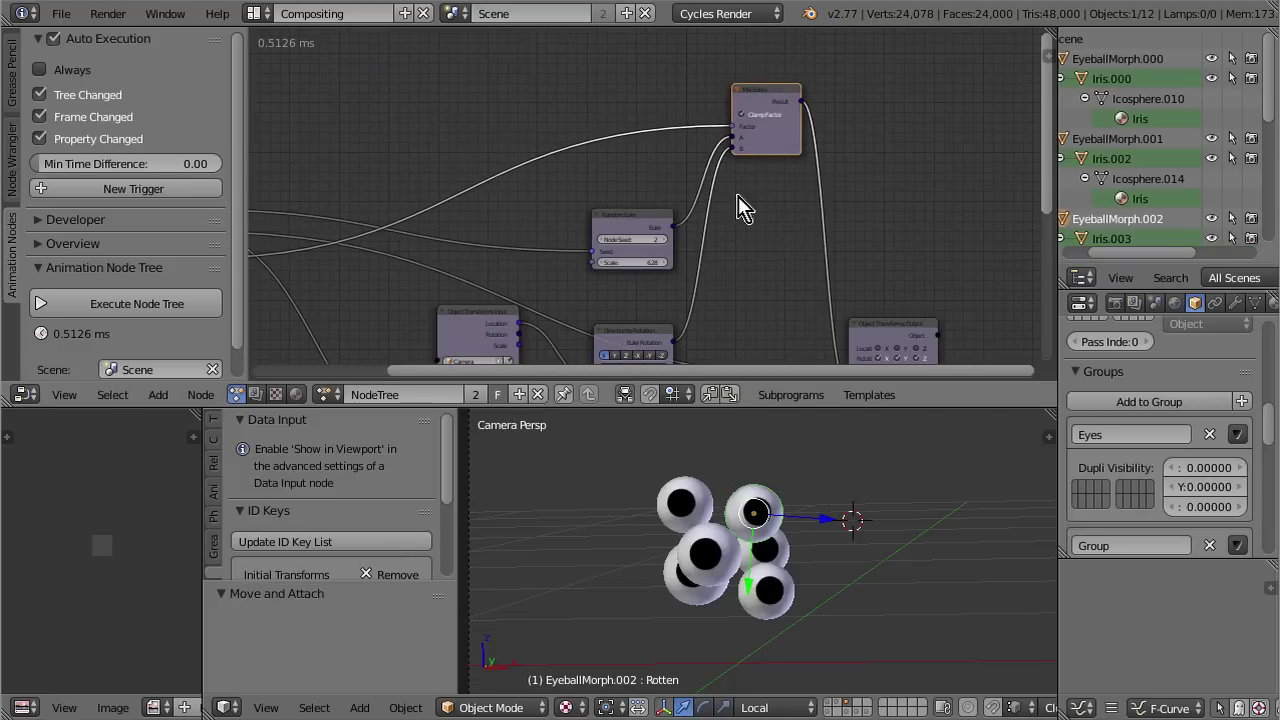
{"action": "key", "text": "shift+a"}
{"action": "mouse_move", "coordinate": [621, 102]}
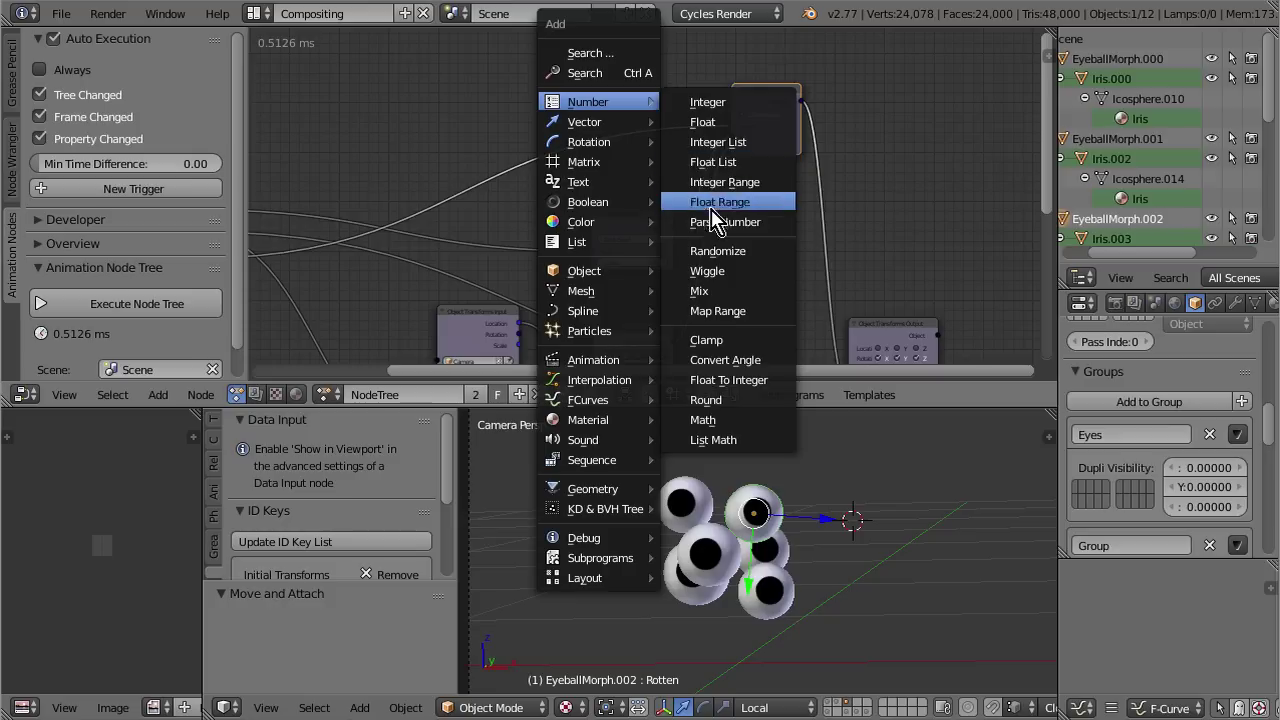
{"action": "left_click", "coordinate": [740, 420]}
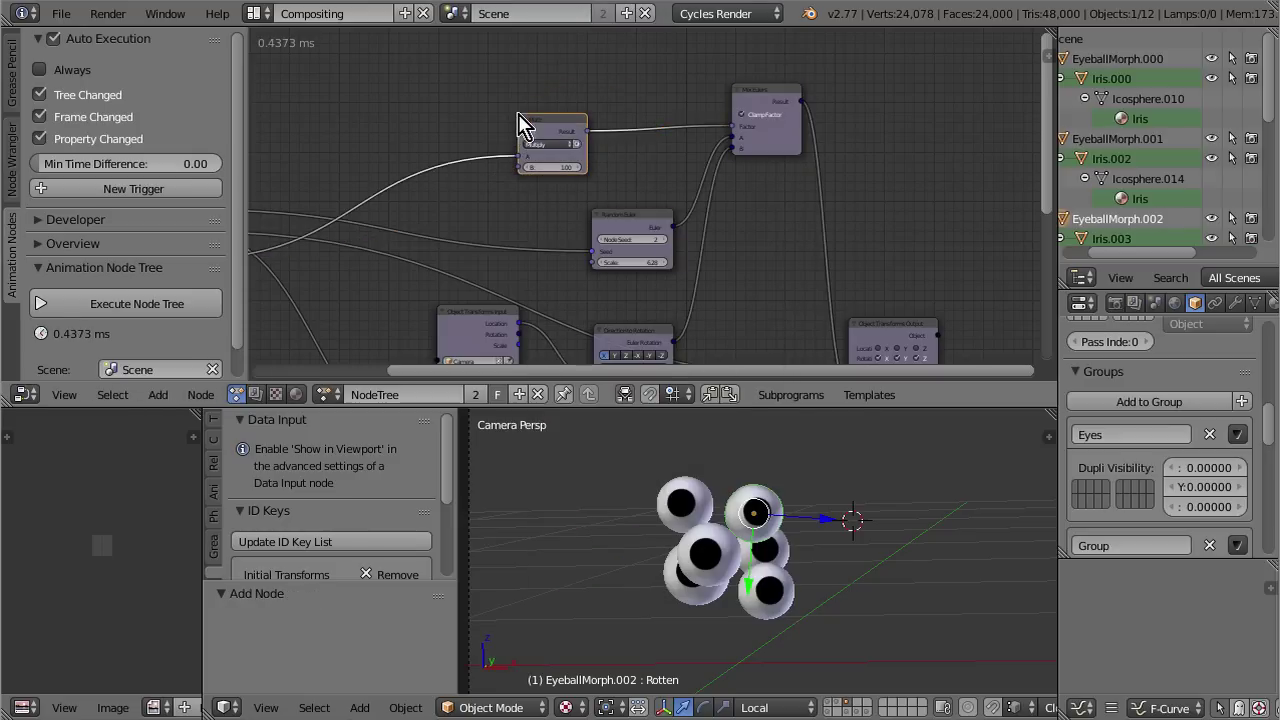
{"action": "left_click", "coordinate": [500, 145]}
Step: Set the Math node's operation to Divide with B at 10
{"action": "left_click", "coordinate": [490, 113]}
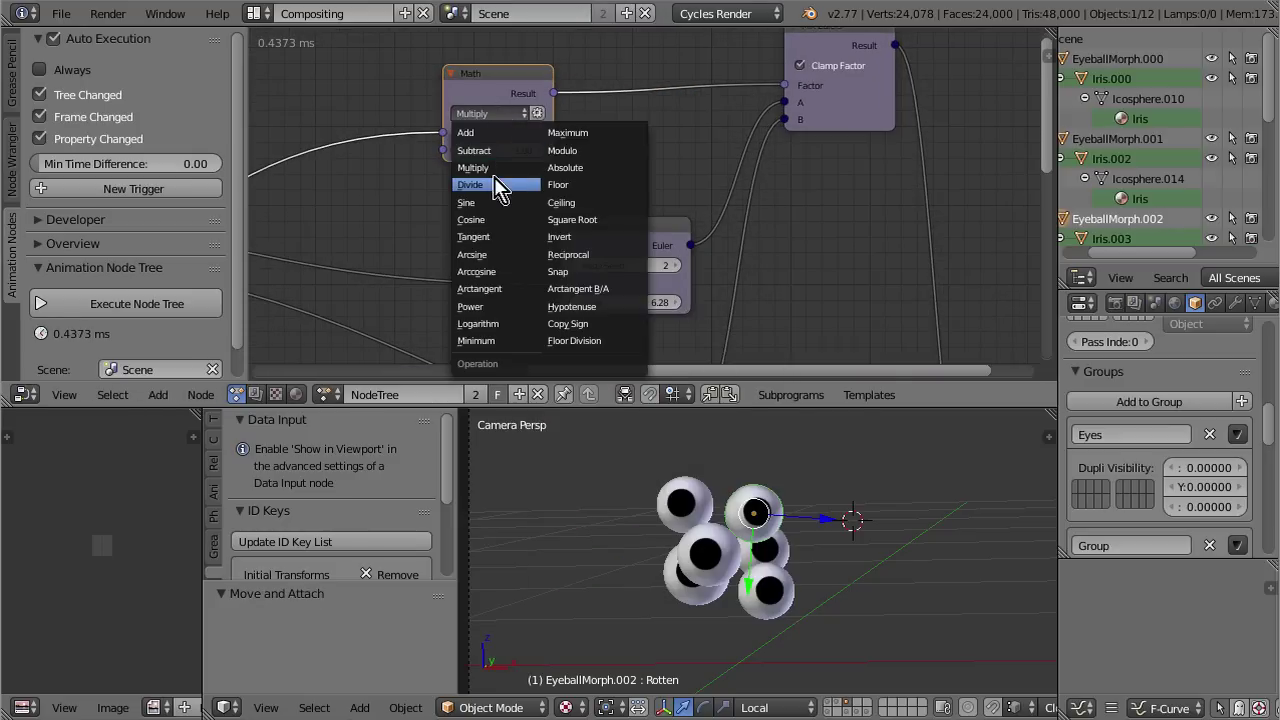
{"action": "left_click", "coordinate": [497, 185]}
{"action": "left_click", "coordinate": [498, 150]}
{"action": "type", "text": "10"}
{"action": "key", "text": "Return"}
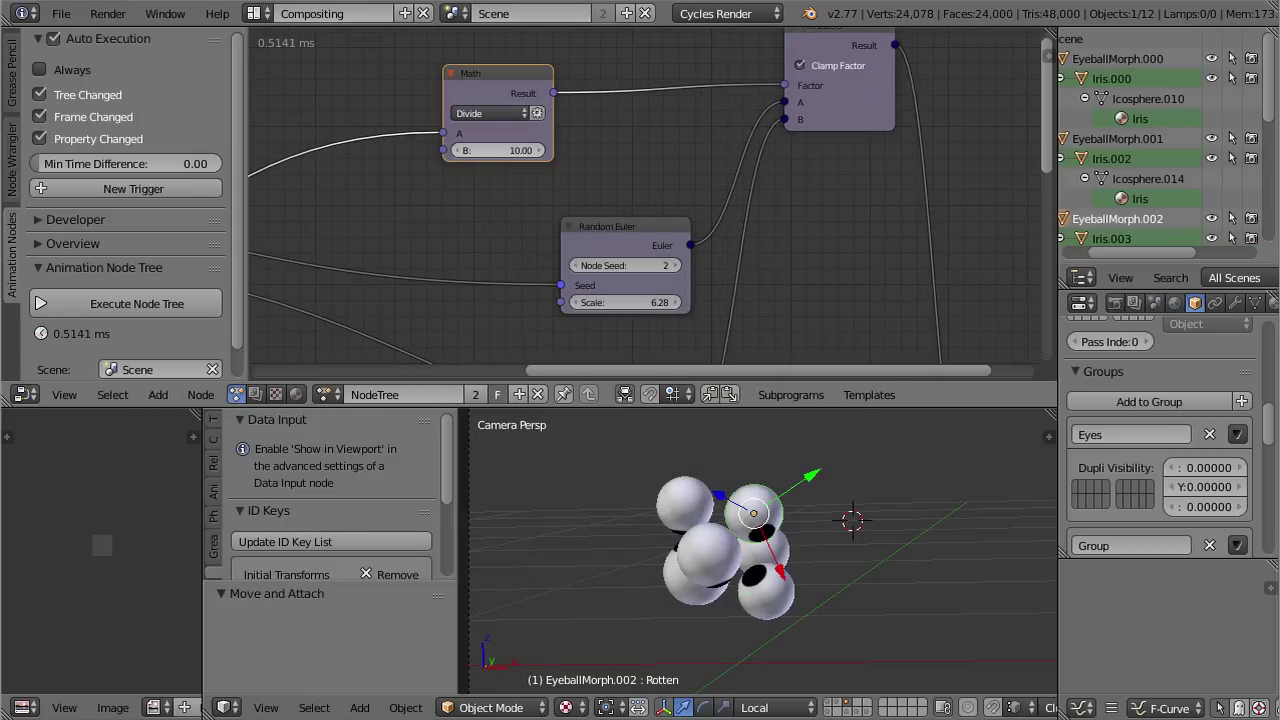
Step: Play the animation to check the slower turn of the eyeballs towards the camera, and review the node tree
{"action": "key", "text": "alt+a"}
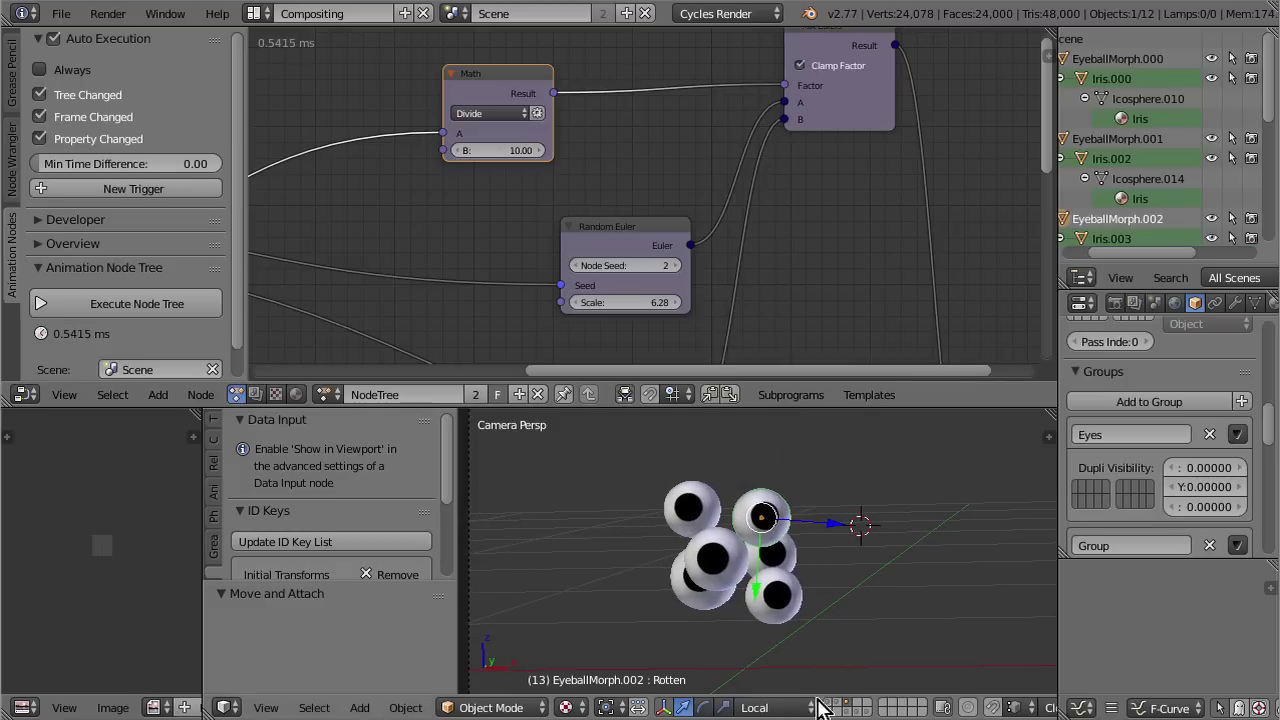
{"action": "scroll", "coordinate": [668, 190], "scroll_direction": "down", "scroll_amount": 4}
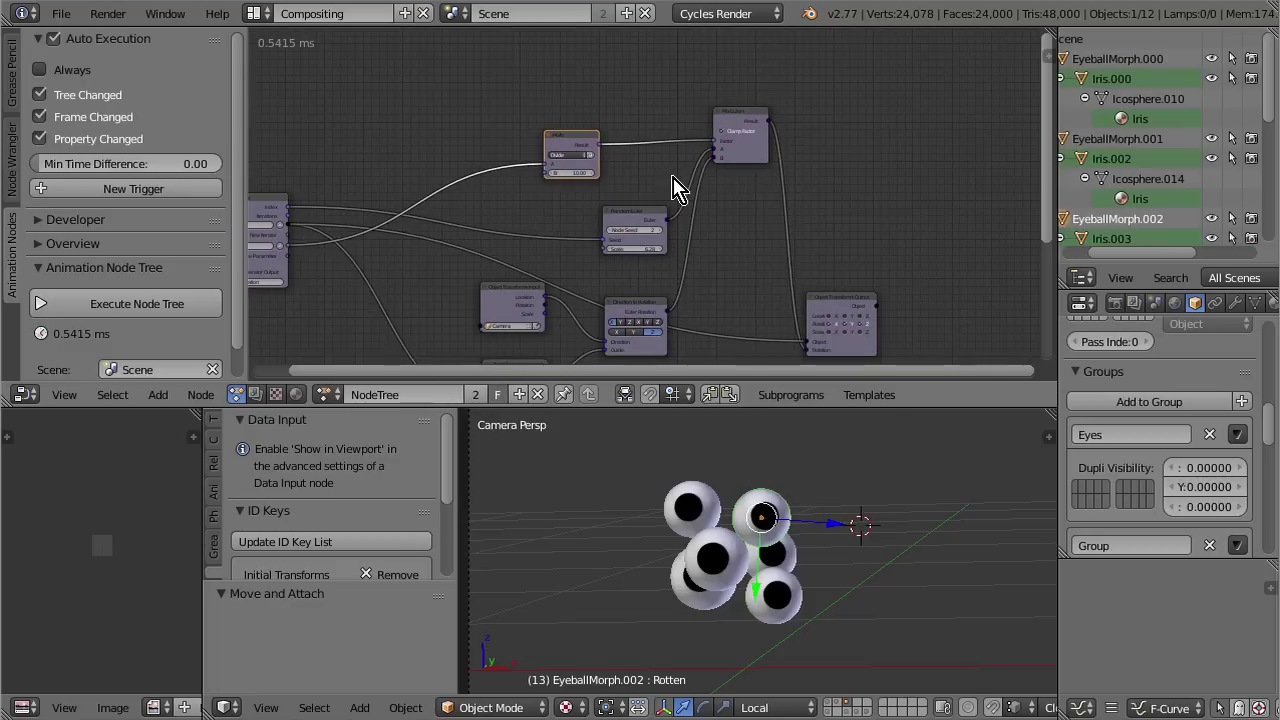
{"action": "scroll", "coordinate": [672, 190], "scroll_direction": "up", "scroll_amount": 2}
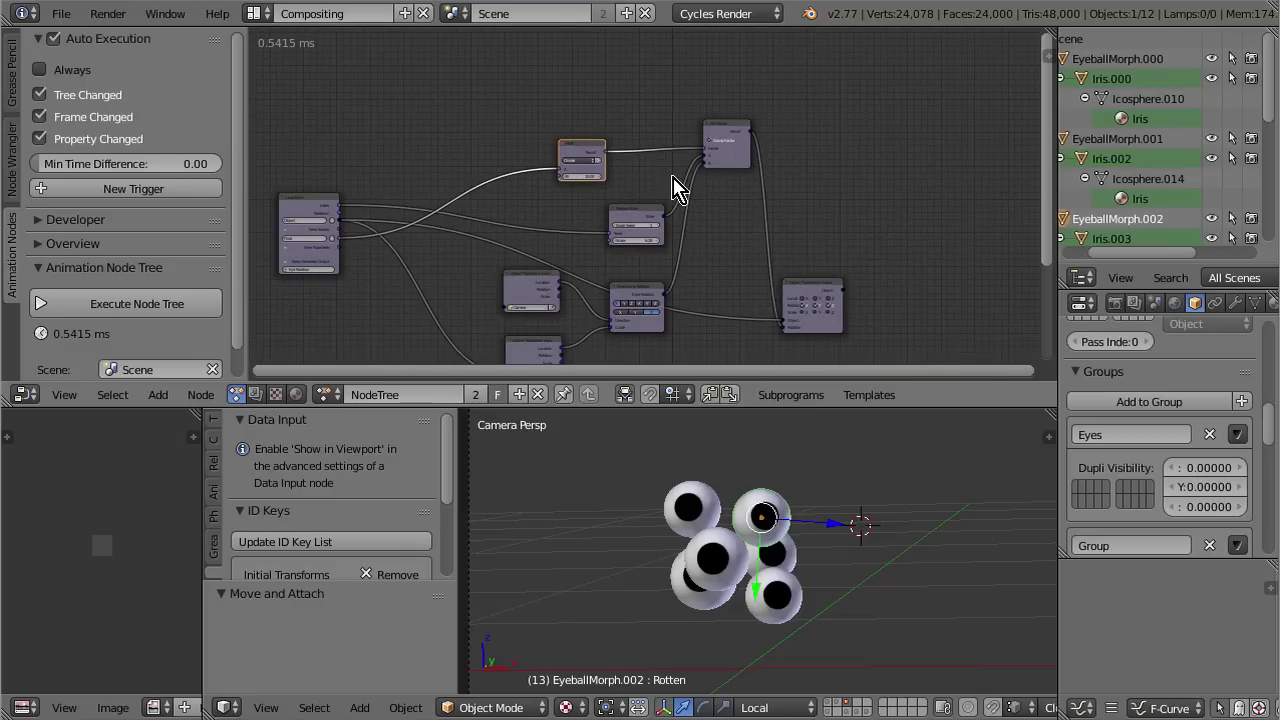
{"action": "scroll", "coordinate": [677, 297], "scroll_direction": "up", "scroll_amount": 2}
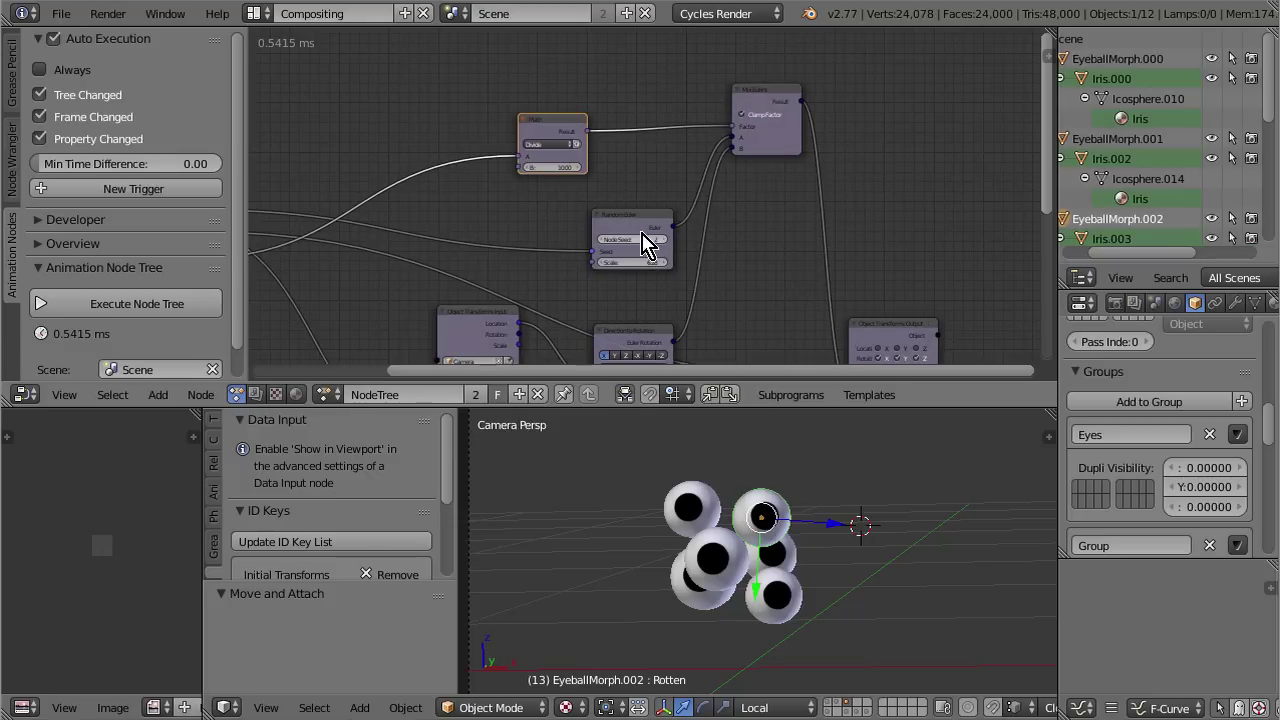
Step: Move the Math node right, above Random Euler, and lower the Mix Eulers node
{"action": "left_click_drag", "start_coordinate": [548, 130], "coordinate": [616, 121]}
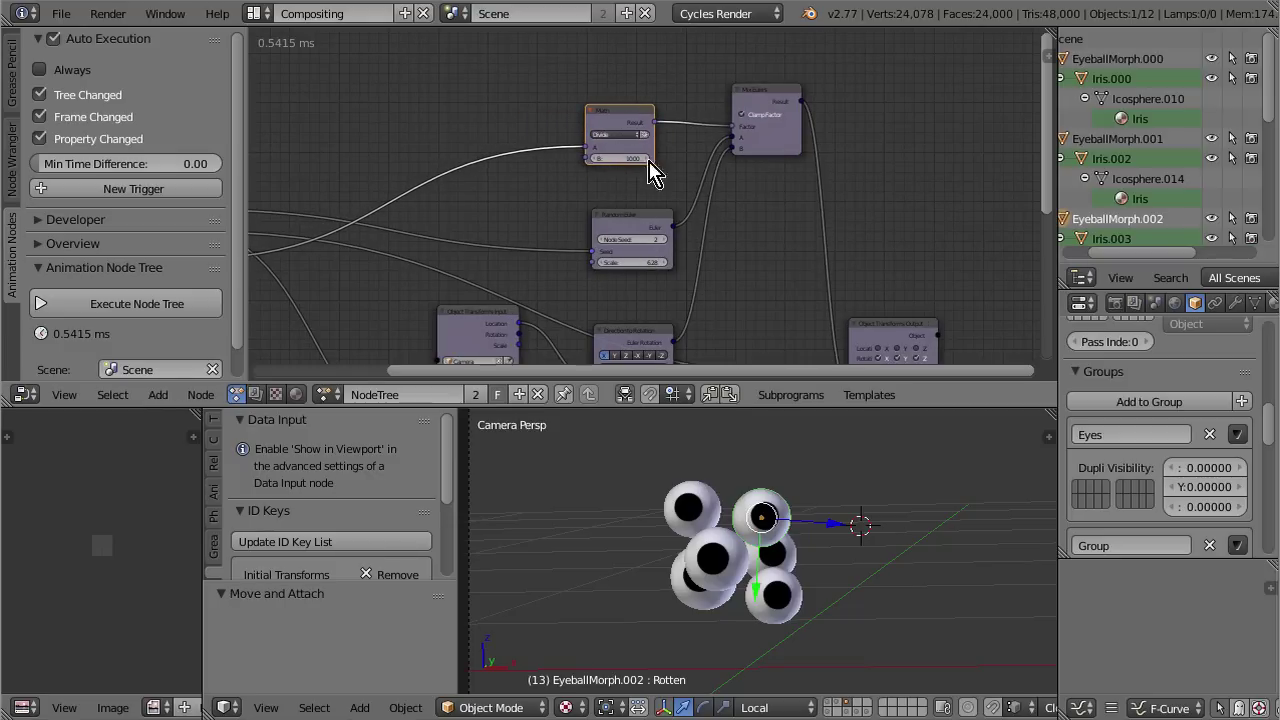
{"action": "middle_click_drag", "start_coordinate": [700, 294], "coordinate": [609, 194]}
{"action": "left_click", "coordinate": [685, 66]}
{"action": "key", "text": "g"}
{"action": "left_click", "coordinate": [700, 198]}
{"action": "middle_click_drag", "start_coordinate": [700, 303], "coordinate": [625, 191]}
Step: Show the selected eyeball mesh's shape keys and examine the effect of the Rotten key's value, leaving it at 0
{"action": "left_click", "coordinate": [1255, 303]}
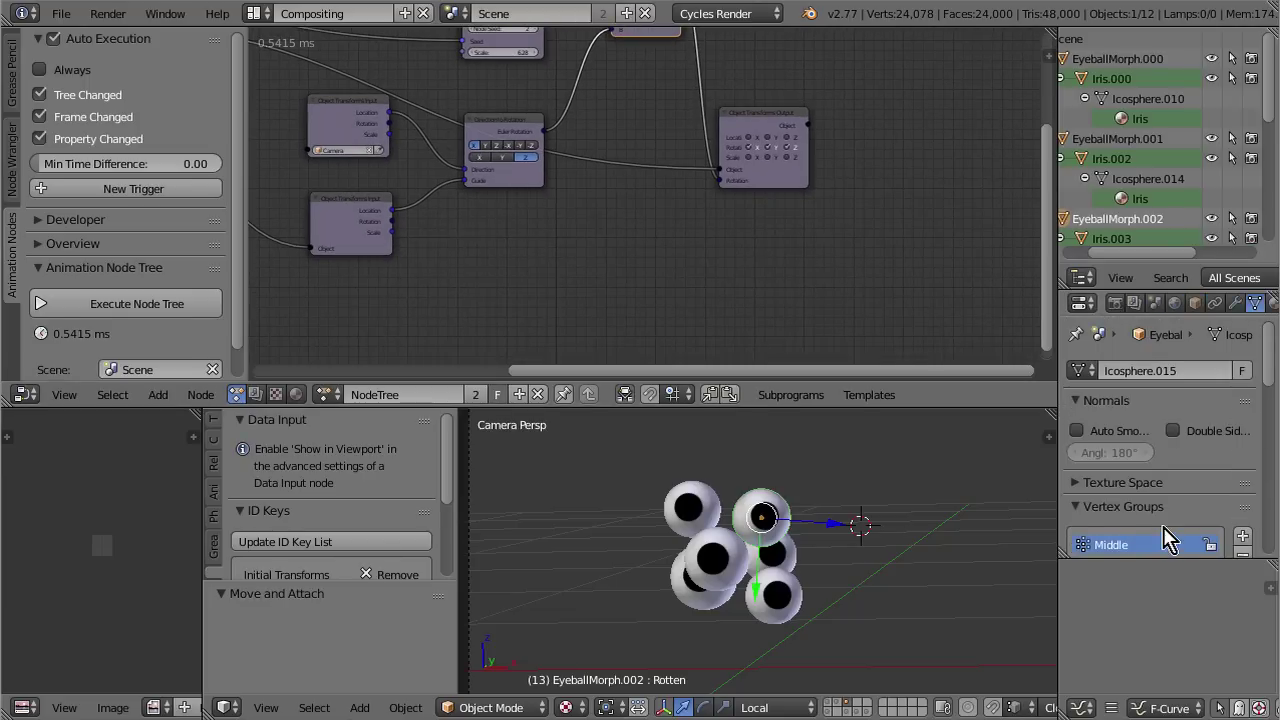
{"action": "scroll", "coordinate": [1170, 538], "scroll_direction": "down", "scroll_amount": 6}
{"action": "scroll", "coordinate": [1166, 532], "scroll_direction": "up", "scroll_amount": 2}
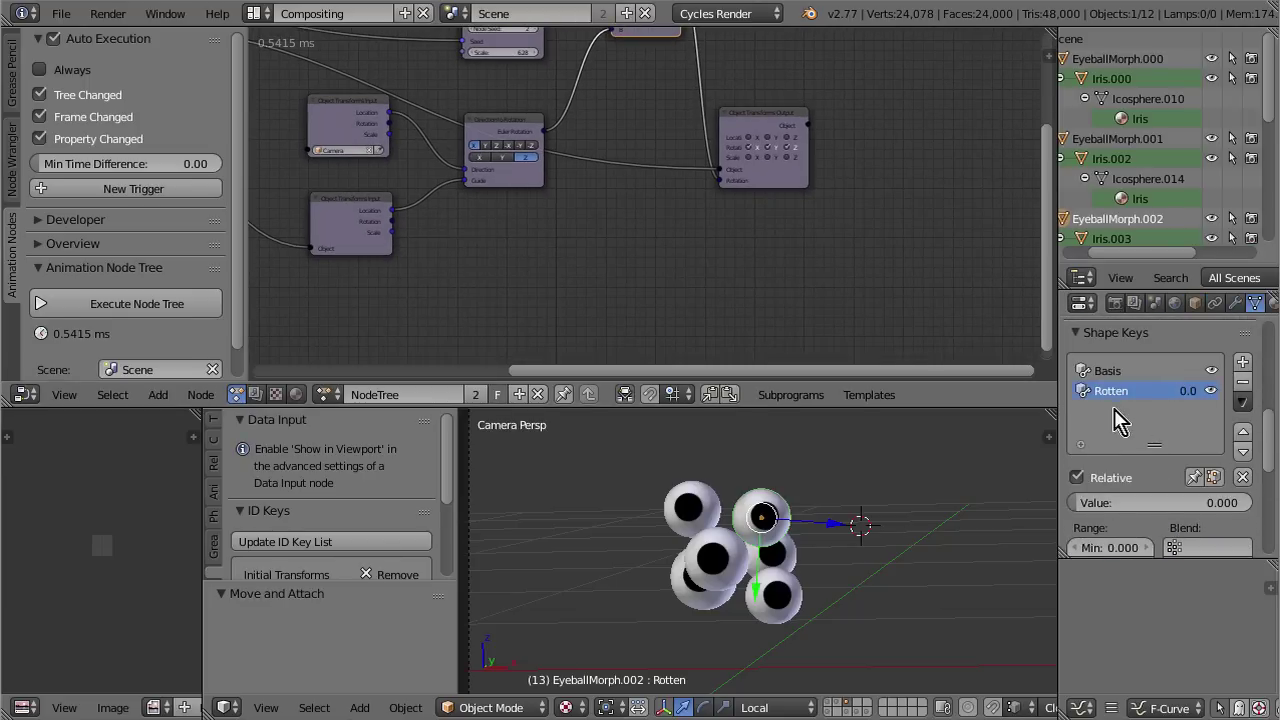
{"action": "mouse_move", "coordinate": [1086, 503]}
{"action": "left_mouse_down"}
{"action": "mouse_move", "coordinate": [1252, 503]}
{"action": "mouse_move", "coordinate": [1076, 503]}
{"action": "left_mouse_up"}
{"action": "scroll", "coordinate": [848, 566], "scroll_direction": "up", "scroll_amount": 5}
{"action": "scroll", "coordinate": [848, 566], "scroll_direction": "down", "scroll_amount": 1}
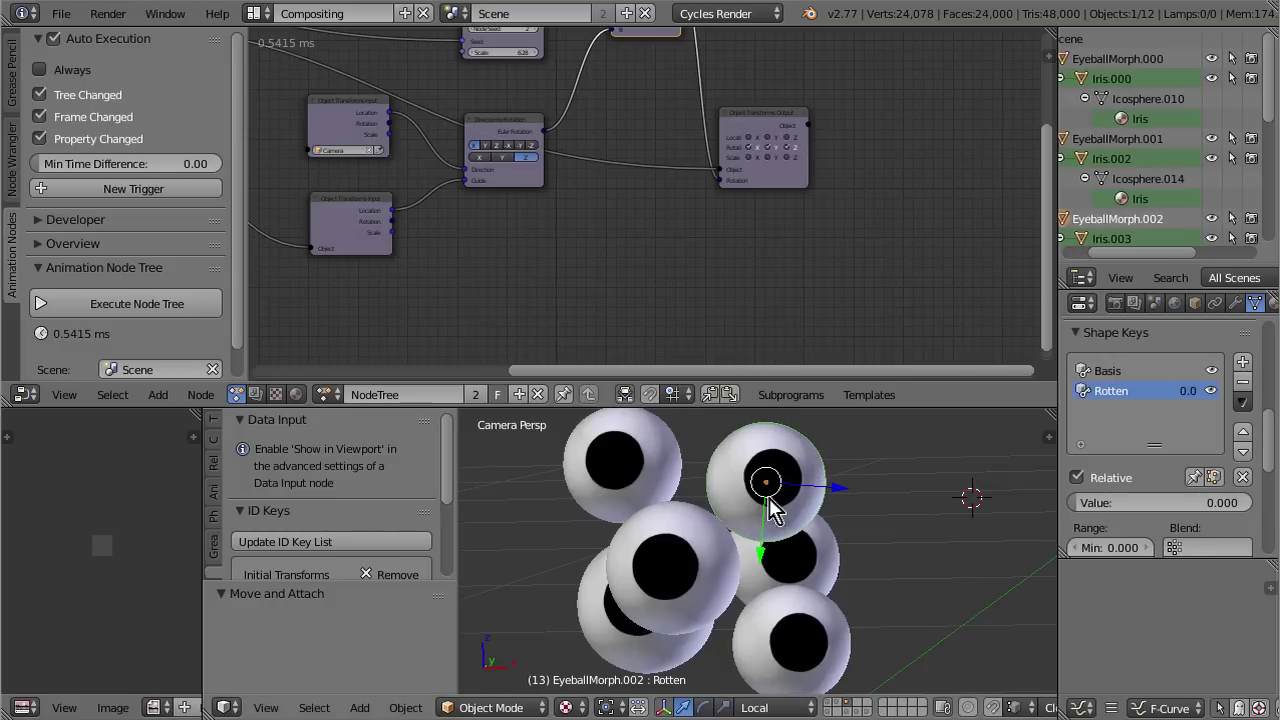
{"action": "mouse_move", "coordinate": [1083, 504]}
{"action": "left_mouse_down"}
{"action": "mouse_move", "coordinate": [1235, 503]}
{"action": "mouse_move", "coordinate": [1068, 510]}
{"action": "left_mouse_up"}
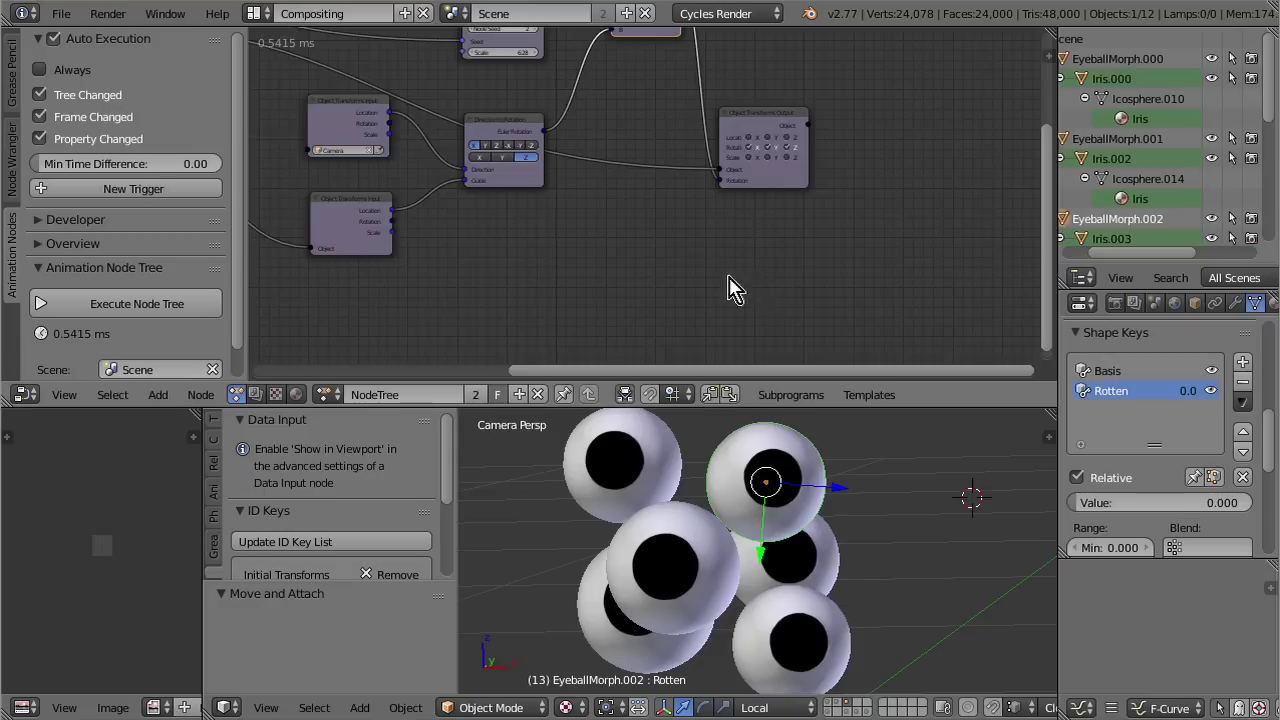
Step: Move Object Transforms Output slightly up and place a Shape Keys from Object node below and left of it
{"action": "scroll", "coordinate": [720, 280], "scroll_direction": "down", "scroll_amount": 2}
{"action": "scroll", "coordinate": [752, 222], "scroll_direction": "down", "scroll_amount": 1}
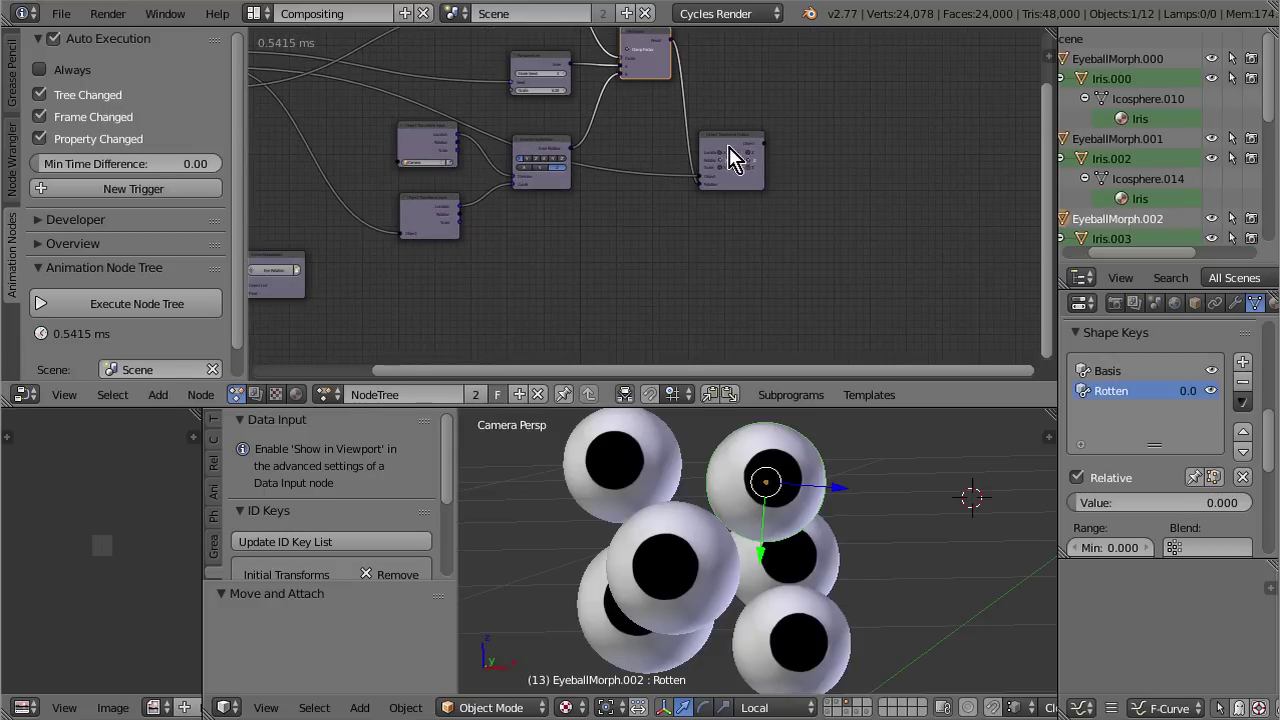
{"action": "left_click_drag", "start_coordinate": [731, 157], "coordinate": [737, 134]}
{"action": "key", "text": "ctrl+a"}
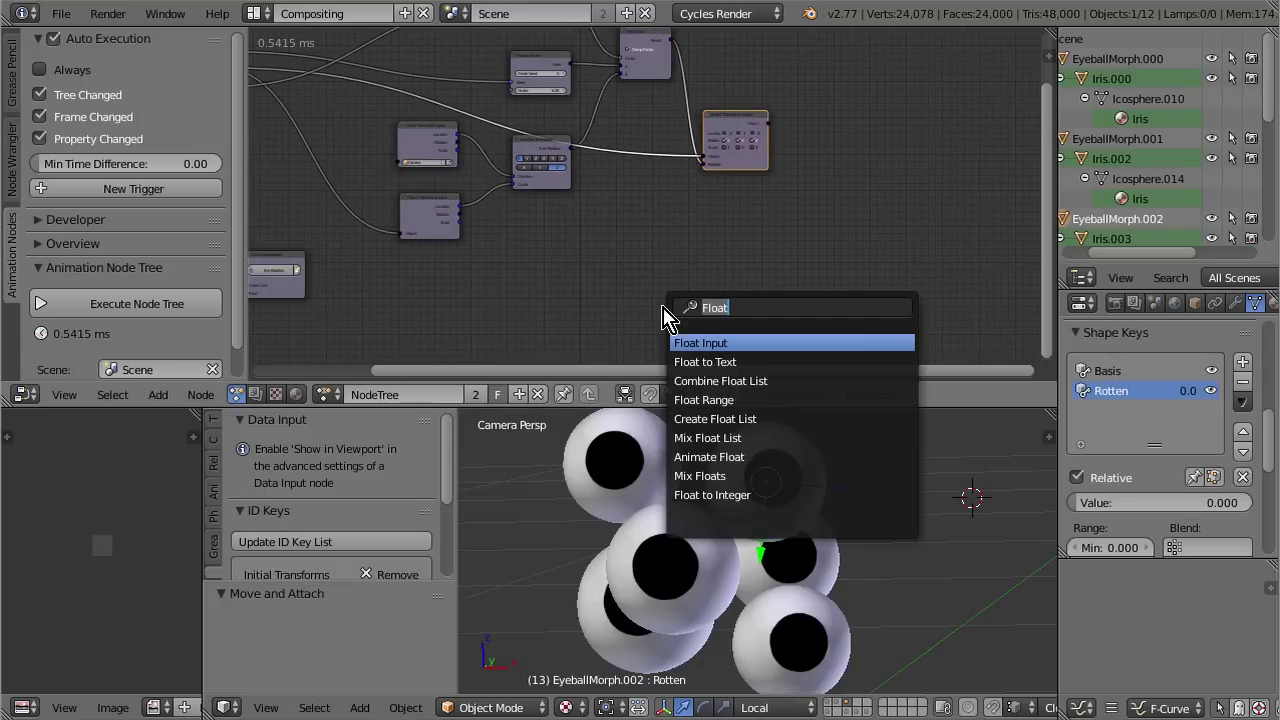
{"action": "type", "text": "shap"}
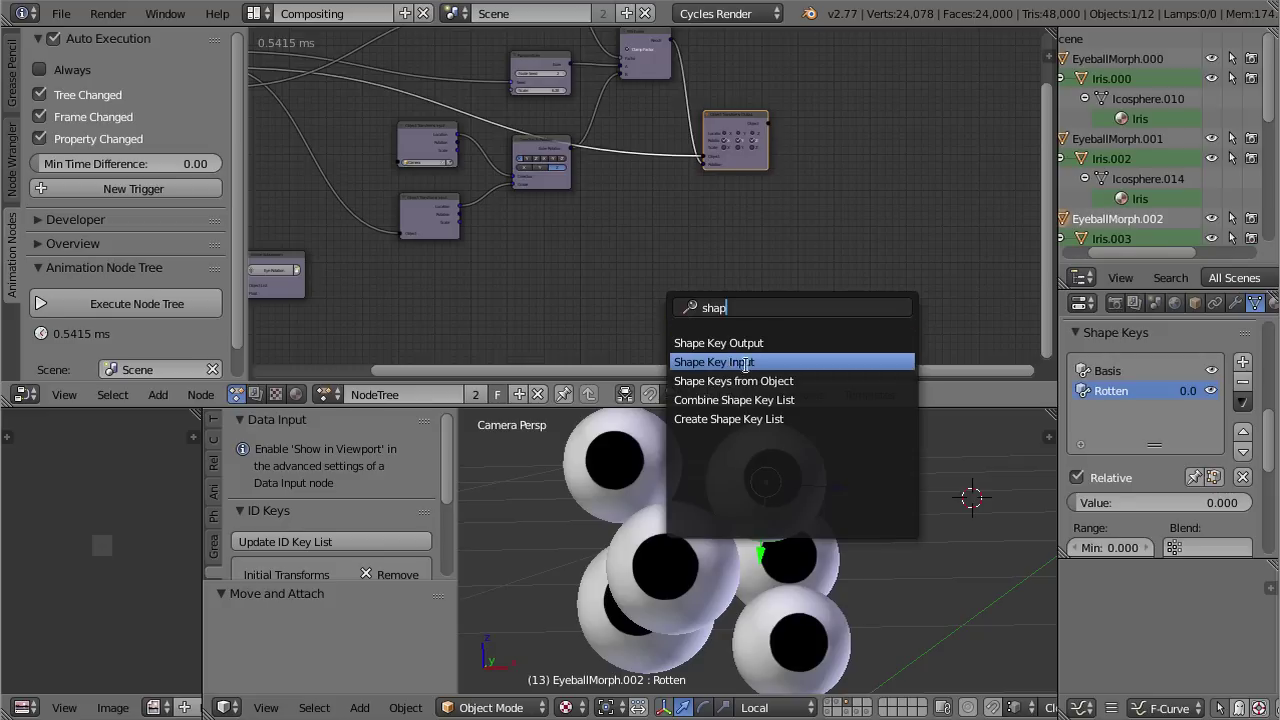
{"action": "left_click", "coordinate": [803, 381]}
{"action": "left_click", "coordinate": [612, 262]}
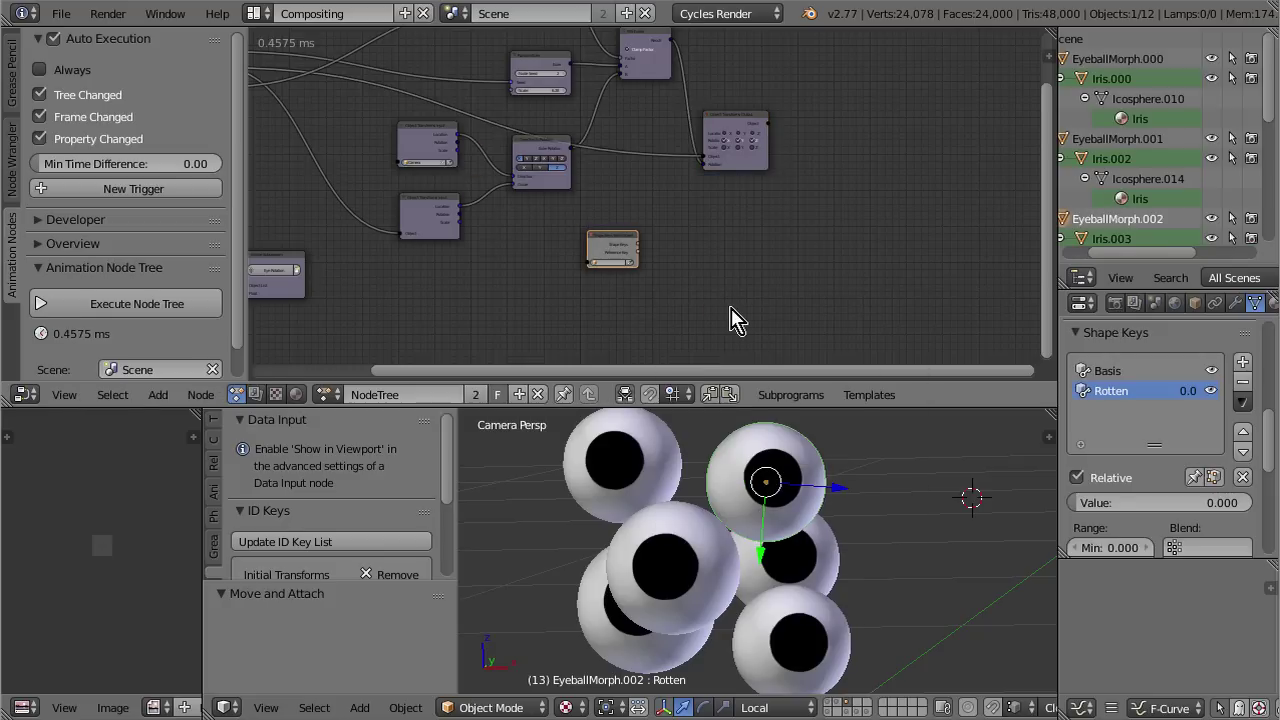
Step: Assign the selected eyeball to Shape Keys from Object, compare its Basis and Rotten keys, and shift the node left
{"action": "scroll", "coordinate": [557, 249], "scroll_direction": "up", "scroll_amount": 4}
{"action": "middle_click_drag", "start_coordinate": [680, 302], "coordinate": [751, 189]}
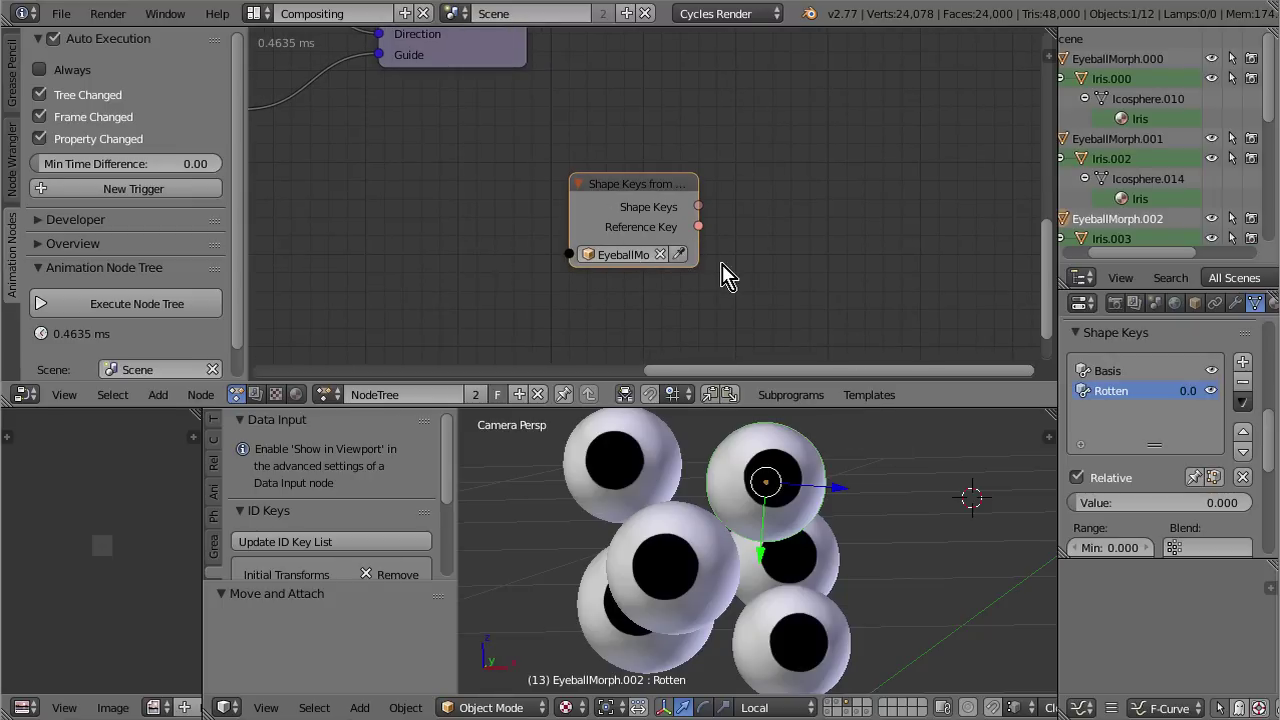
{"action": "left_click", "coordinate": [1110, 366]}
{"action": "left_click", "coordinate": [1112, 393]}
{"action": "left_click_drag", "start_coordinate": [689, 214], "coordinate": [632, 222]}
Step: Add a Shape Key Output node and place it to the right of the Shape Keys from Object node
{"action": "key", "text": "shift+a"}
{"action": "mouse_move", "coordinate": [720, 266]}
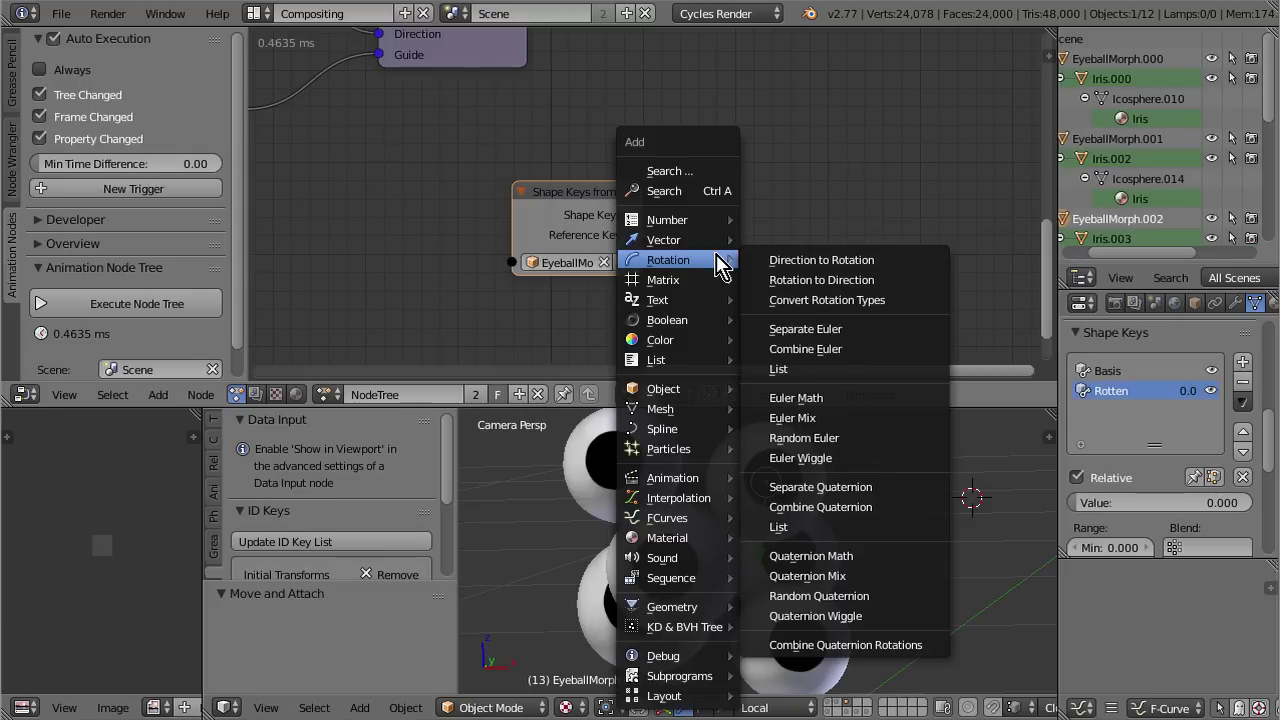
{"action": "left_click", "coordinate": [688, 194]}
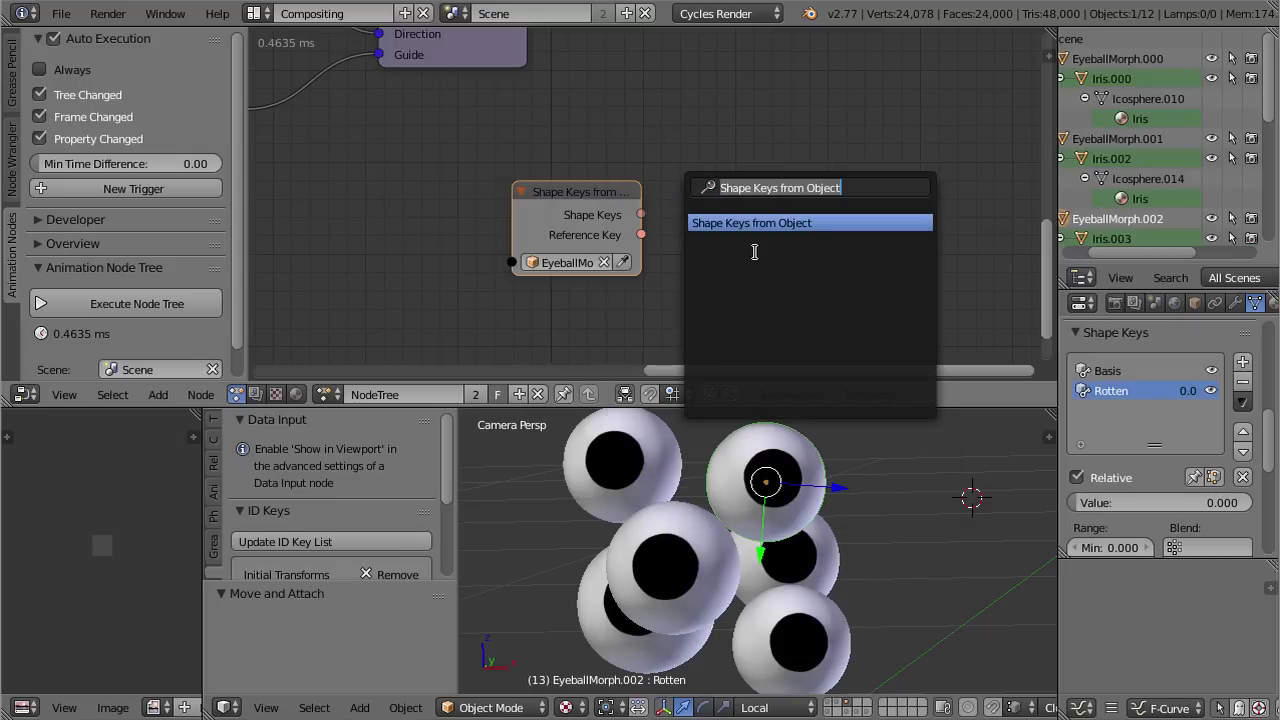
{"action": "type", "text": "shap"}
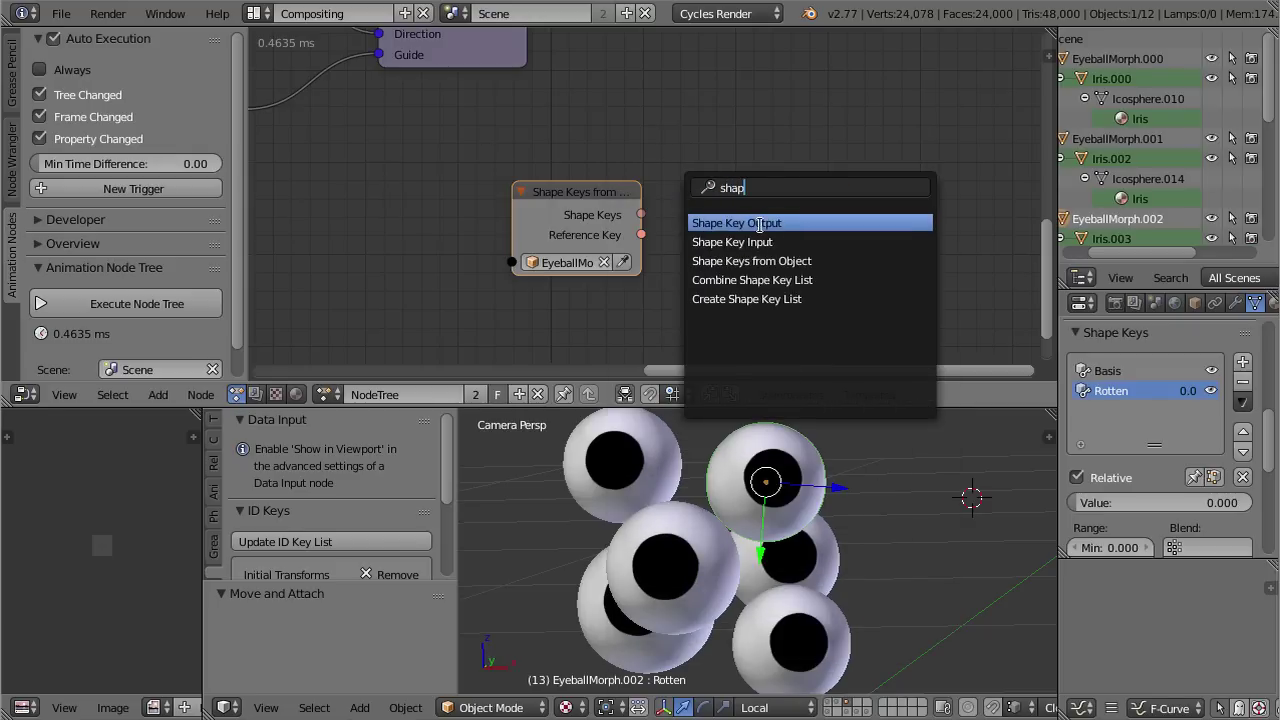
{"action": "left_click", "coordinate": [760, 223]}
{"action": "left_click", "coordinate": [837, 190]}
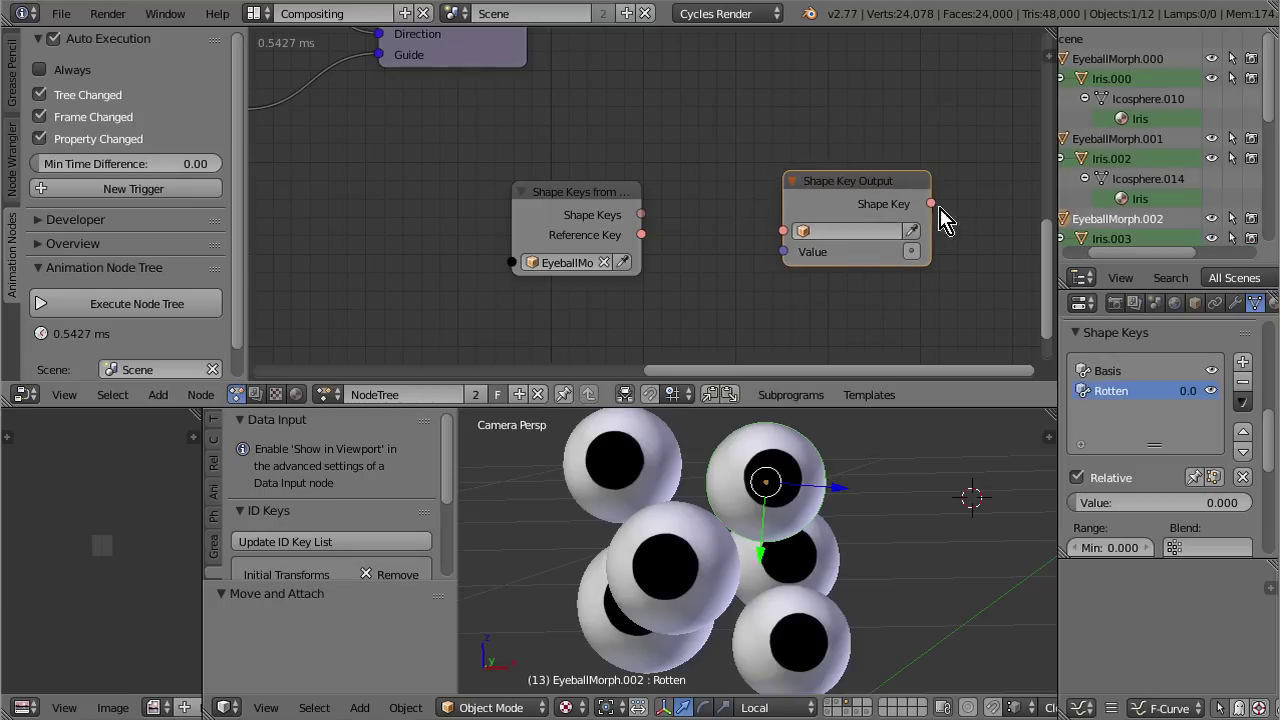
Step: Link Shape Keys to the Shape Key Output through a Get List Element node with index 1 for the Rotten key
{"action": "left_click_drag", "start_coordinate": [597, 222], "coordinate": [680, 216]}
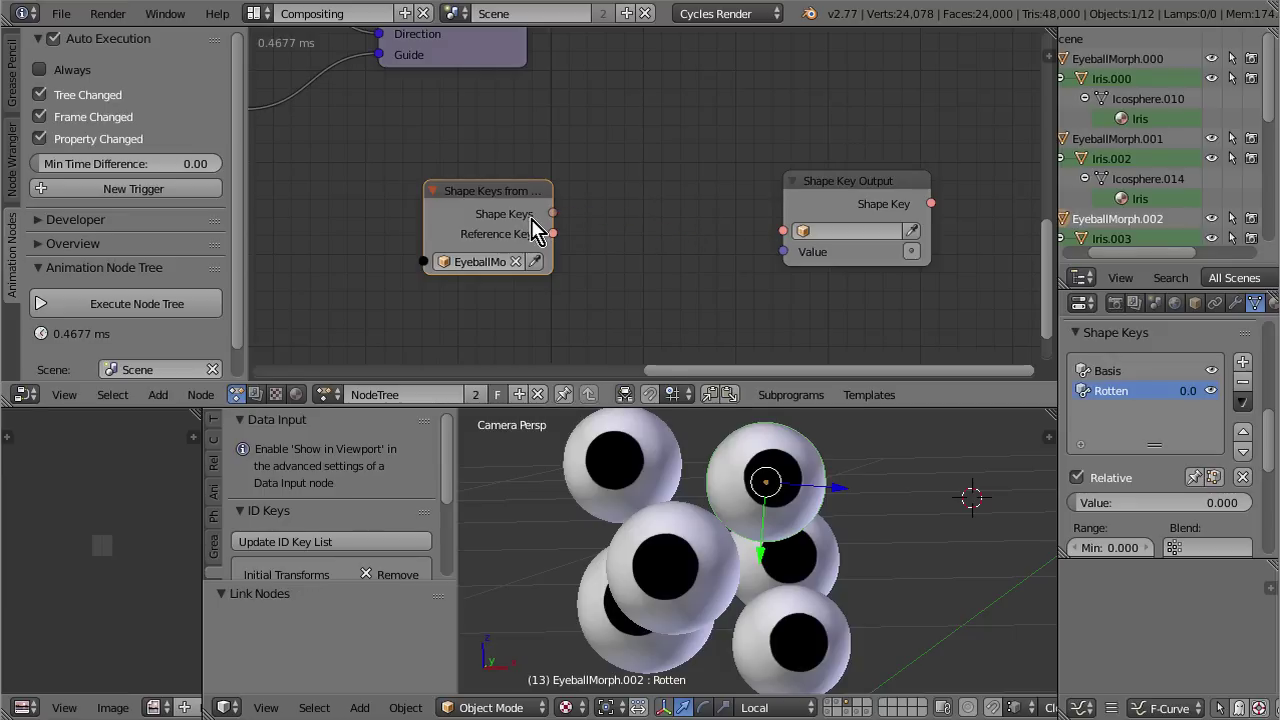
{"action": "left_click_drag", "start_coordinate": [552, 214], "coordinate": [783, 232]}
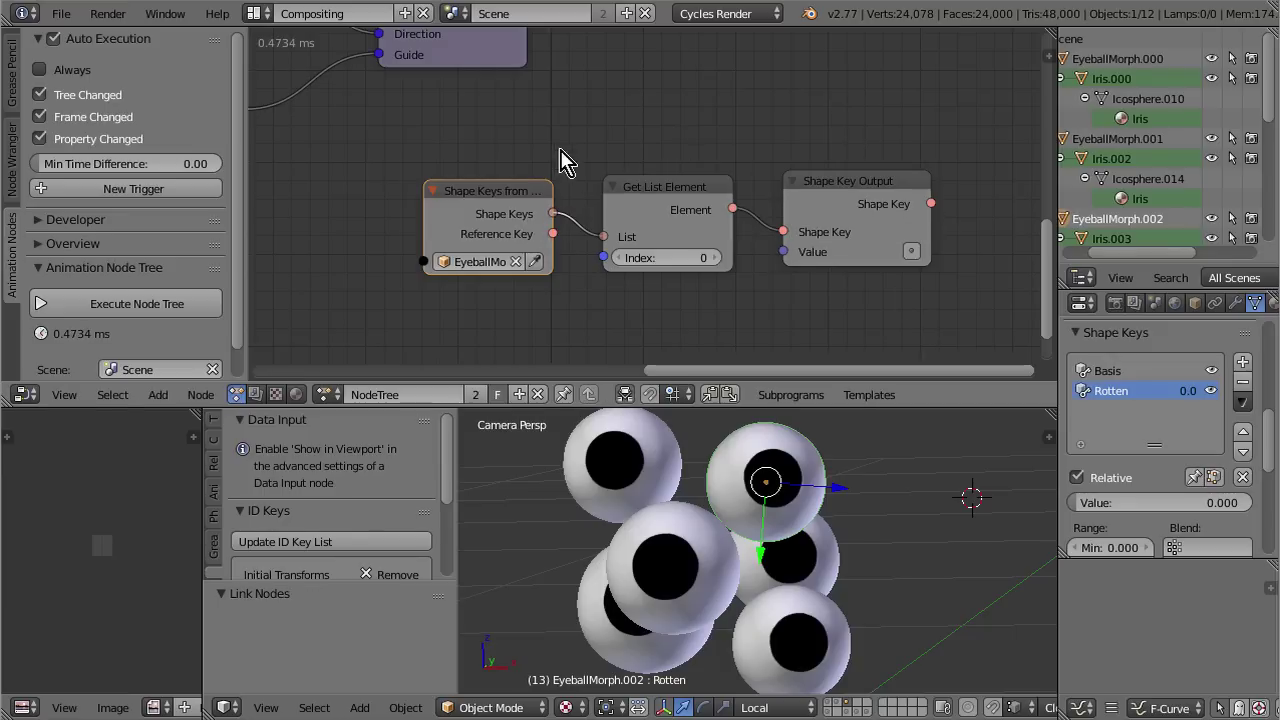
{"action": "left_click", "coordinate": [708, 258]}
{"action": "left_click", "coordinate": [1140, 372]}
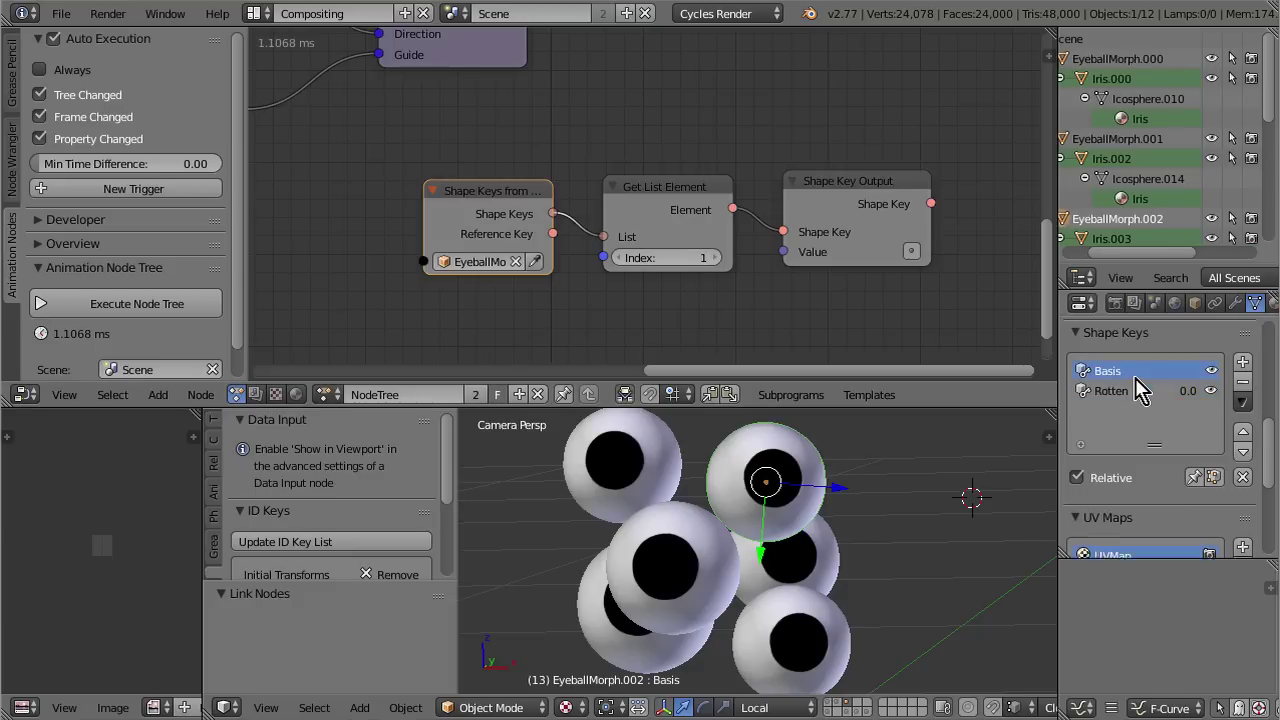
{"action": "left_click", "coordinate": [1140, 392]}
Step: Spread out the three shape key nodes, with Get List Element raised between Shape Keys from Object and Shape Key Output
{"action": "left_click_drag", "start_coordinate": [490, 195], "coordinate": [487, 221]}
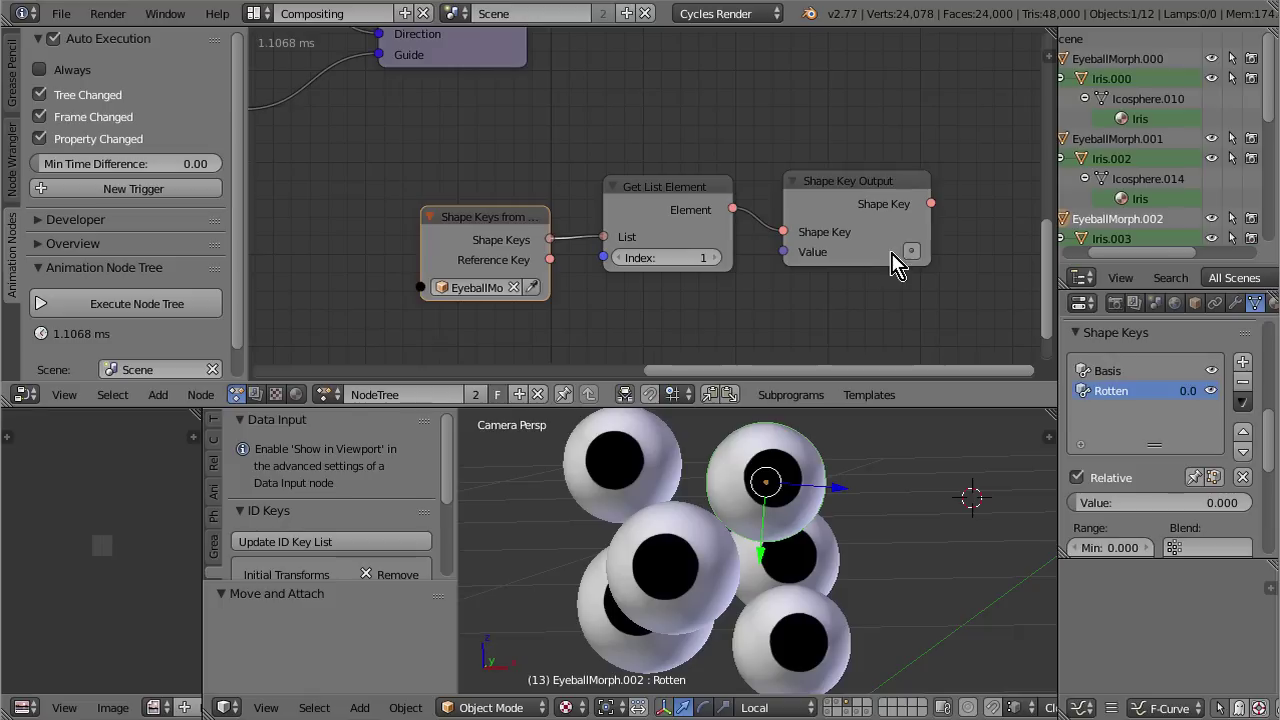
{"action": "left_click_drag", "start_coordinate": [857, 200], "coordinate": [868, 256]}
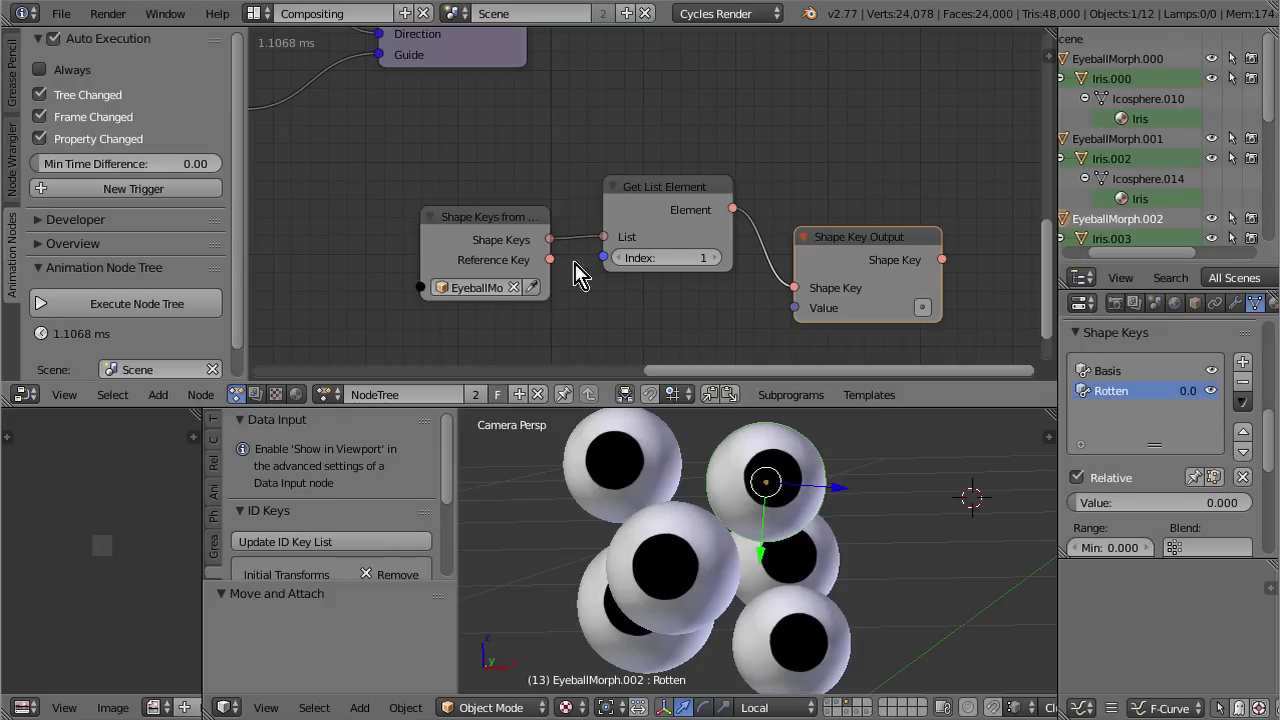
{"action": "left_click_drag", "start_coordinate": [660, 218], "coordinate": [658, 184]}
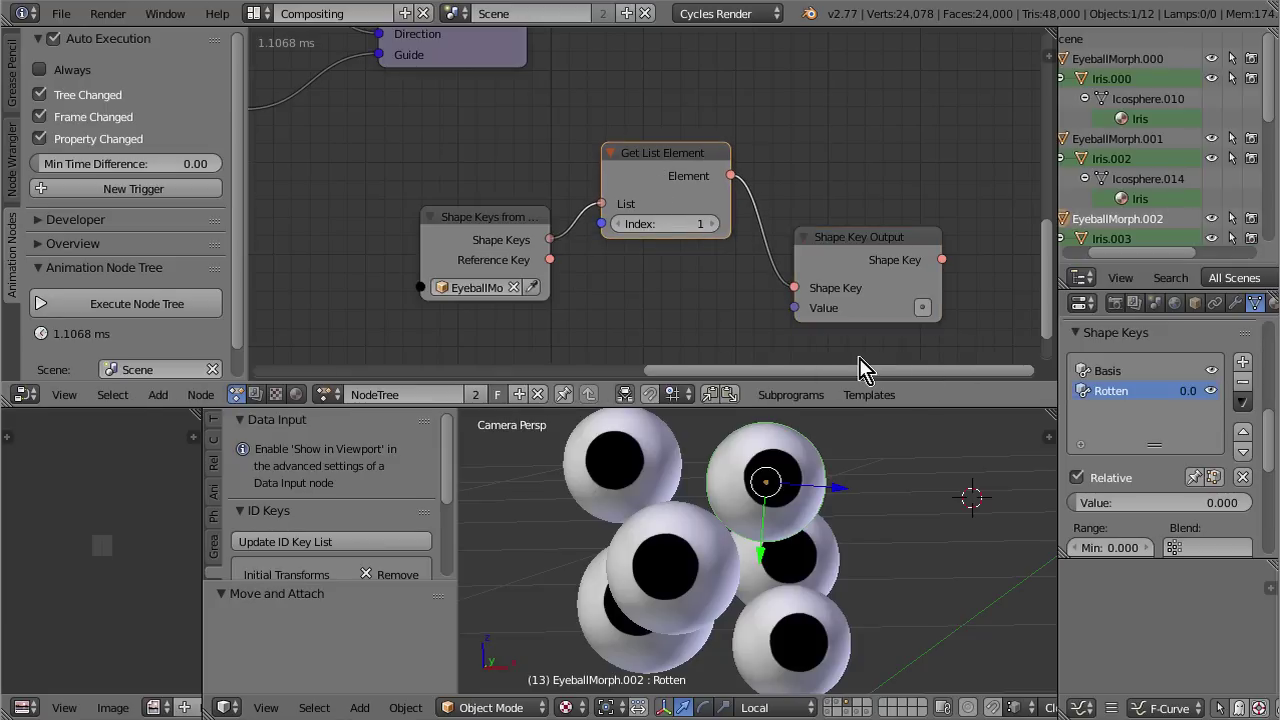
{"action": "left_click", "coordinate": [922, 308]}
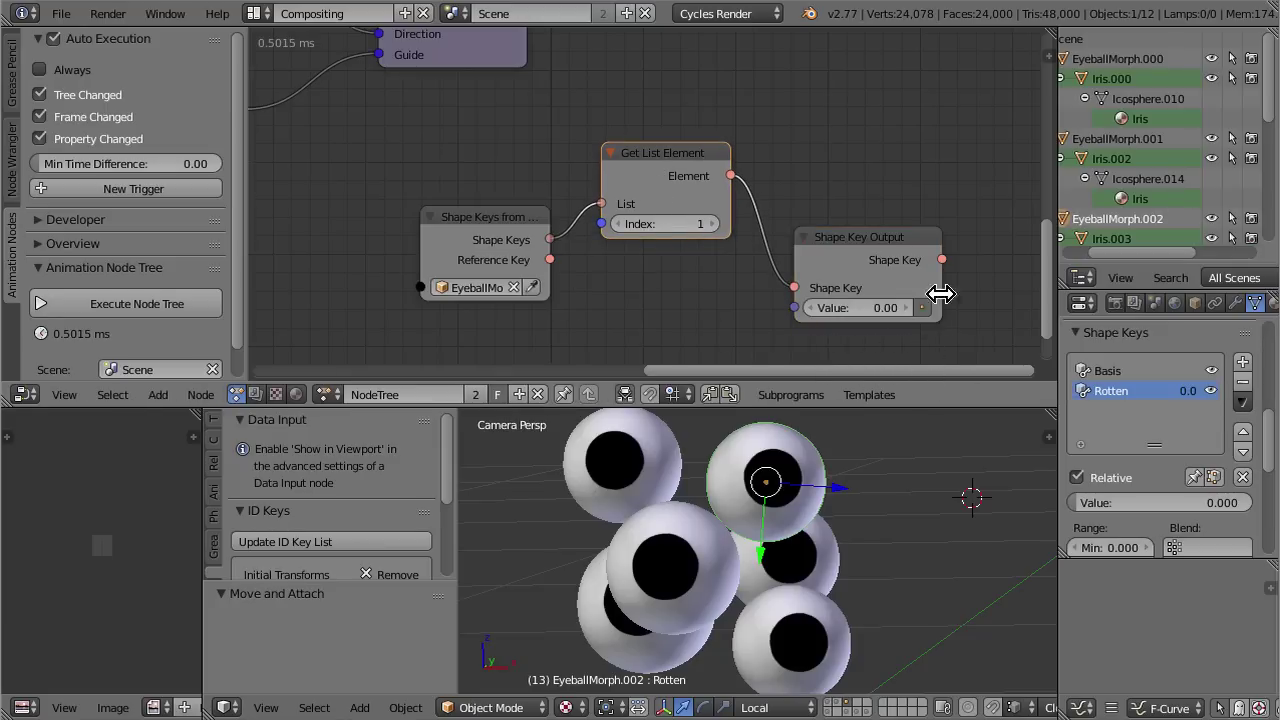
{"action": "left_click", "coordinate": [922, 308]}
{"action": "left_click_drag", "start_coordinate": [858, 250], "coordinate": [866, 217]}
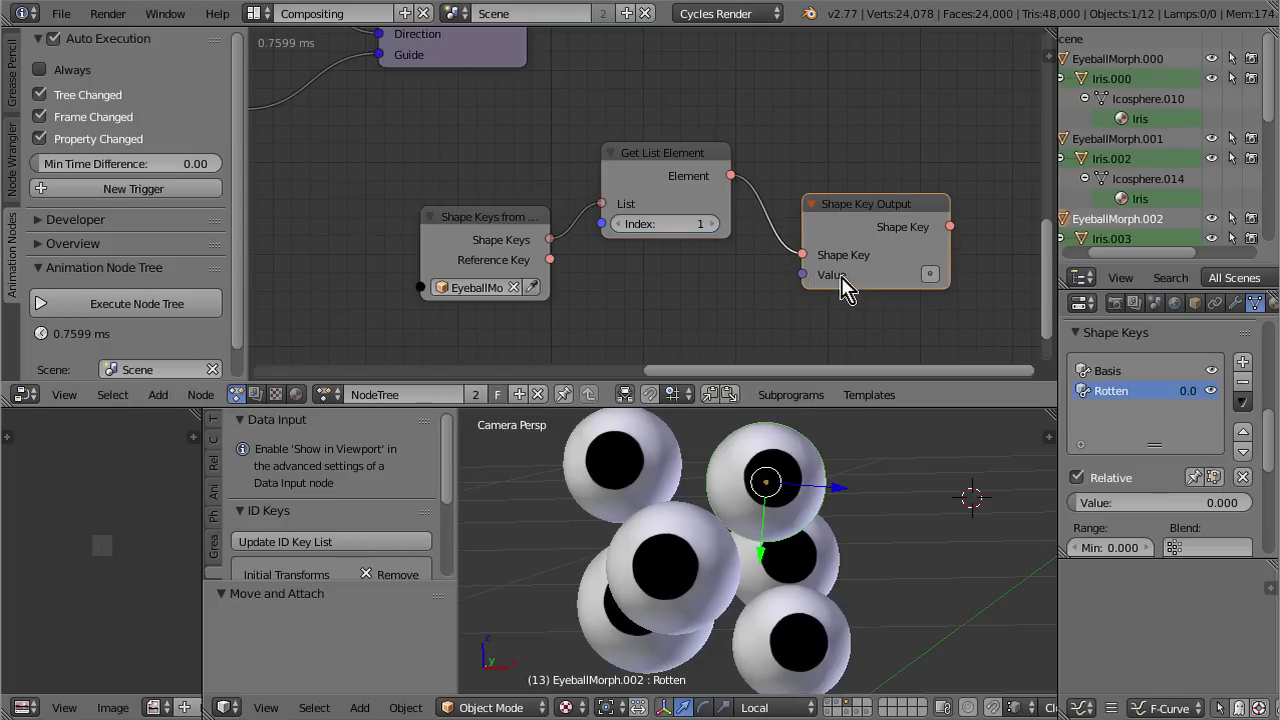
Step: Enable the value on the Shape Key Output node and raise it to 0.84
{"action": "left_click", "coordinate": [929, 275]}
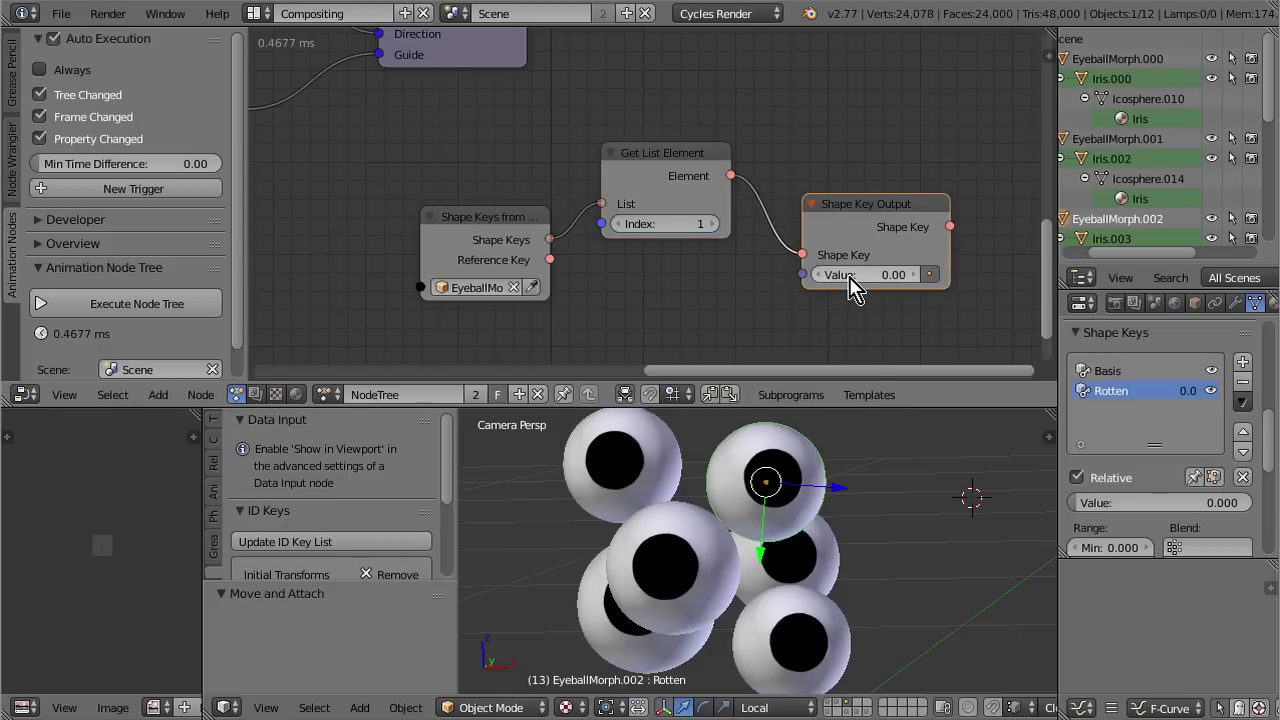
{"action": "left_click_drag", "start_coordinate": [870, 275], "coordinate": [920, 275]}
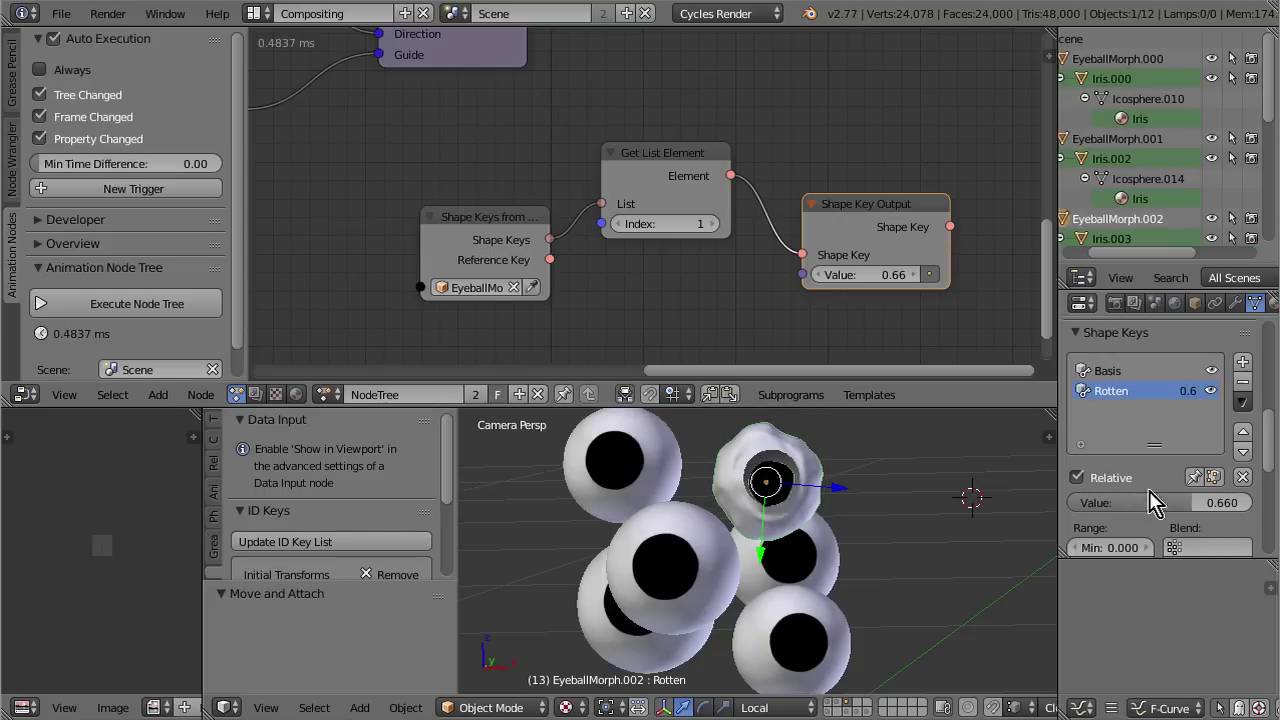
{"action": "mouse_move", "coordinate": [880, 276]}
{"action": "left_mouse_down"}
{"action": "mouse_move", "coordinate": [775, 276]}
{"action": "mouse_move", "coordinate": [905, 276]}
{"action": "mouse_move", "coordinate": [848, 276]}
{"action": "mouse_move", "coordinate": [905, 276]}
{"action": "mouse_move", "coordinate": [880, 275]}
{"action": "left_mouse_up"}
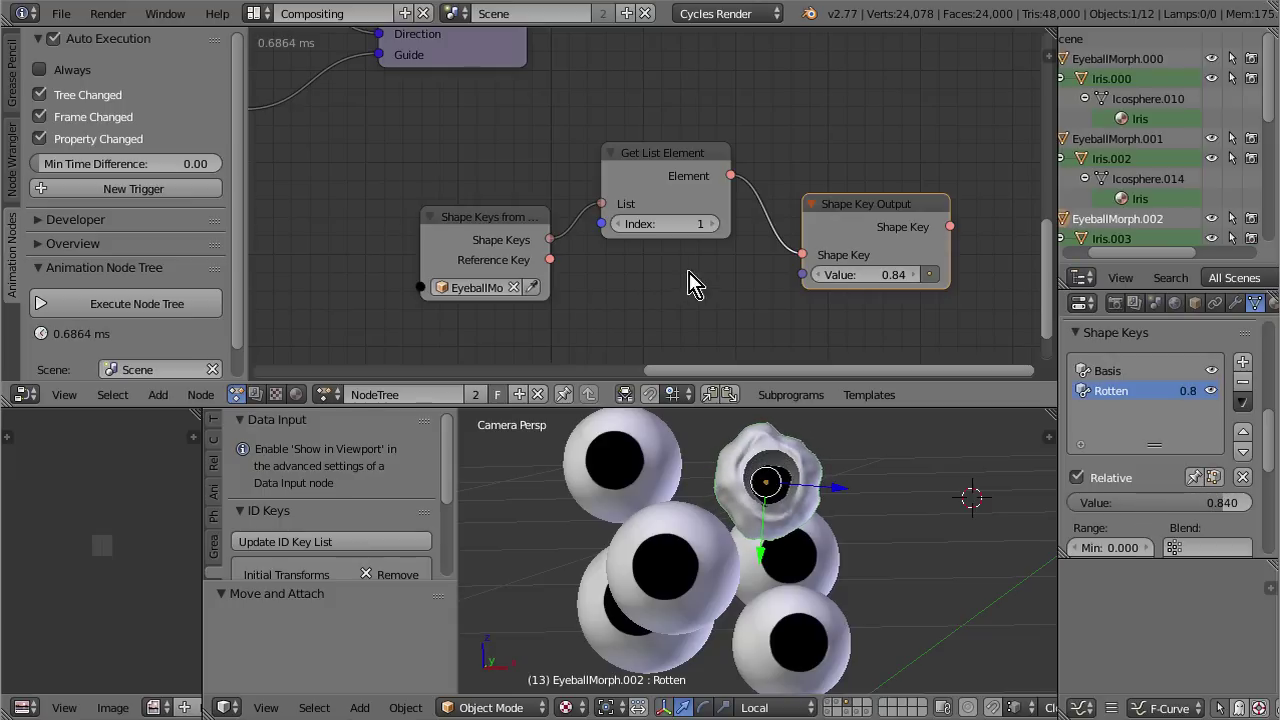
Step: Feed the loop's Object output into Shape Keys from Object and set the Shape Key Output value to 0.75
{"action": "scroll", "coordinate": [567, 228], "scroll_direction": "down", "scroll_amount": 3}
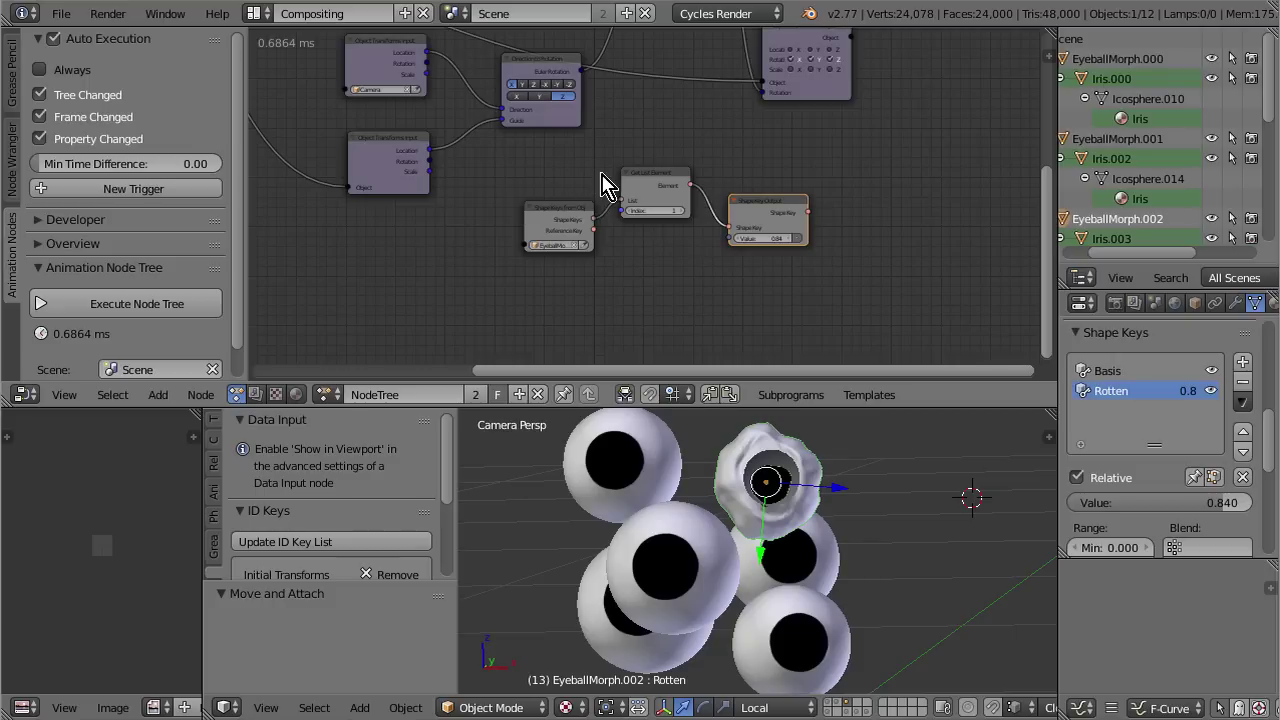
{"action": "middle_click_drag", "start_coordinate": [578, 185], "coordinate": [660, 229]}
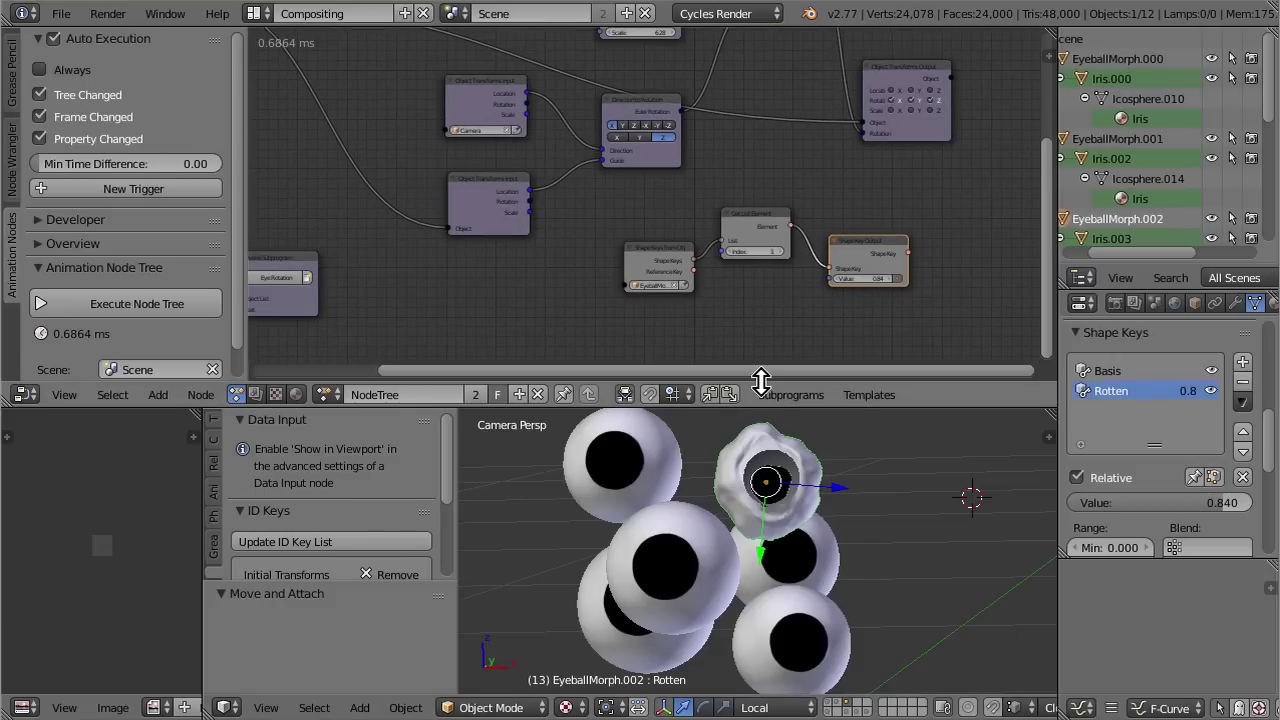
{"action": "scroll", "coordinate": [463, 186], "scroll_direction": "down", "scroll_amount": 1}
{"action": "scroll", "coordinate": [400, 150], "scroll_direction": "down", "scroll_amount": 1}
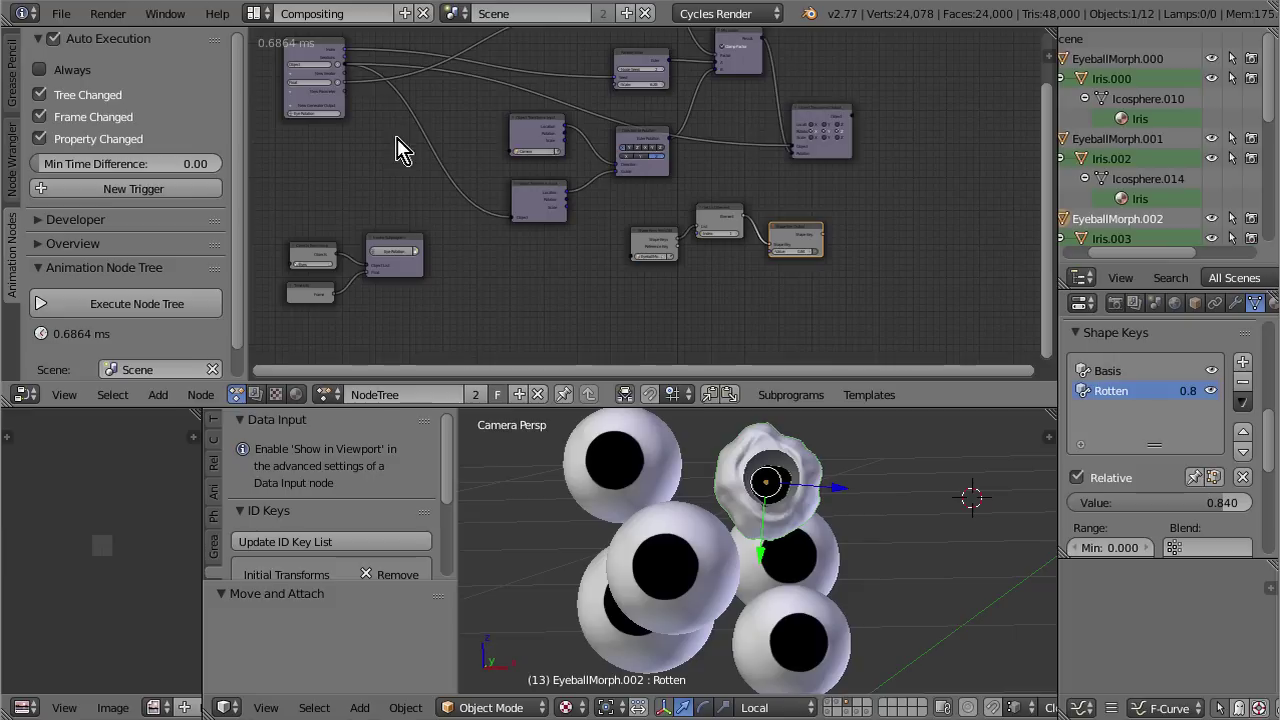
{"action": "left_click_drag", "start_coordinate": [350, 78], "coordinate": [634, 260]}
{"action": "scroll", "coordinate": [665, 292], "scroll_direction": "up", "scroll_amount": 3}
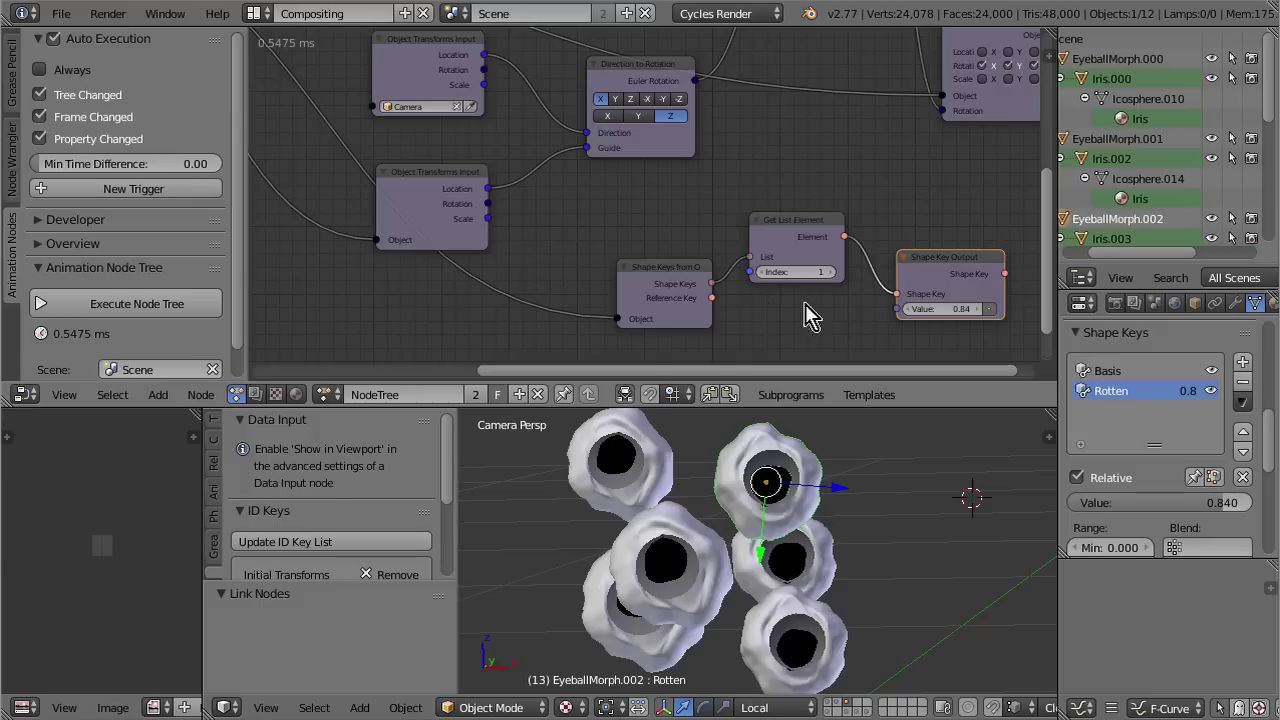
{"action": "mouse_move", "coordinate": [950, 309]}
{"action": "left_mouse_down"}
{"action": "mouse_move", "coordinate": [890, 309]}
{"action": "mouse_move", "coordinate": [937, 309]}
{"action": "left_mouse_up"}
Step: Connect the Math node's Result to the Value input of the Shape Key Output node
{"action": "scroll", "coordinate": [816, 165], "scroll_direction": "down", "scroll_amount": 4}
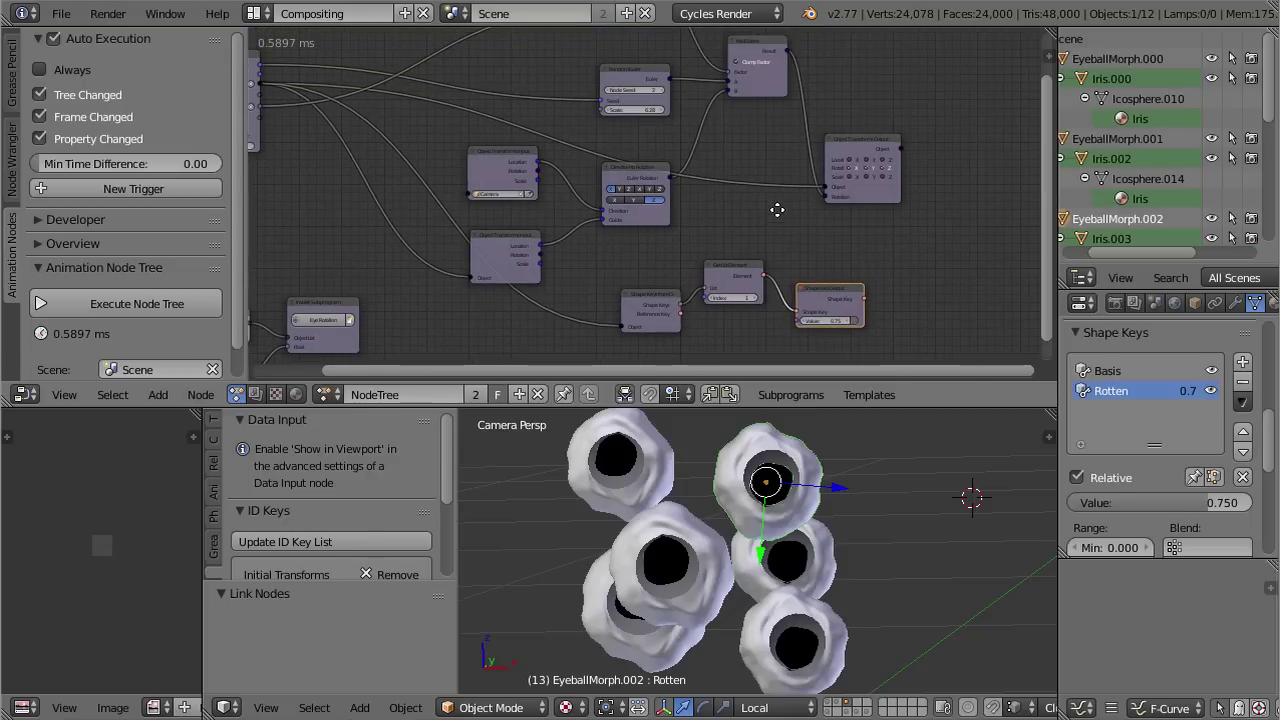
{"action": "scroll", "coordinate": [735, 103], "scroll_direction": "down", "scroll_amount": 1}
{"action": "left_click_drag", "start_coordinate": [640, 48], "coordinate": [770, 298]}
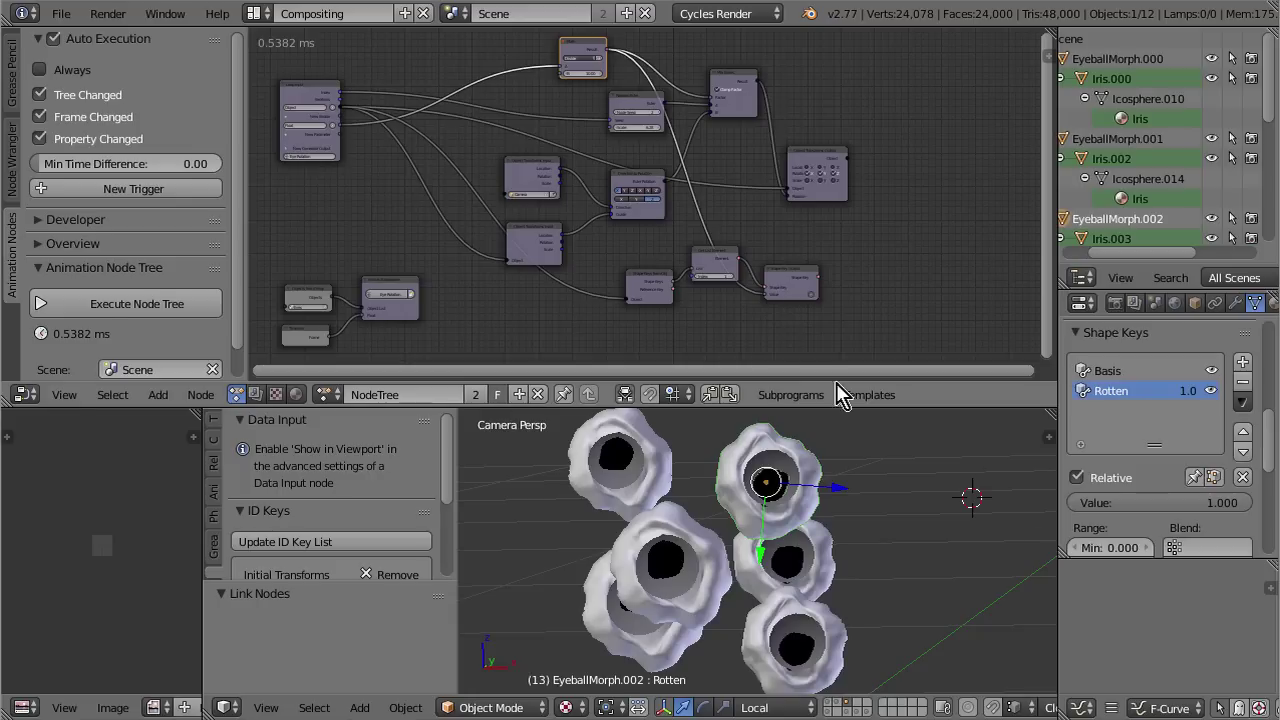
Step: Switch the graph editor area to a Timeline and scrub the animation to frame 14
{"action": "left_click", "coordinate": [1085, 708]}
{"action": "left_click", "coordinate": [1130, 653]}
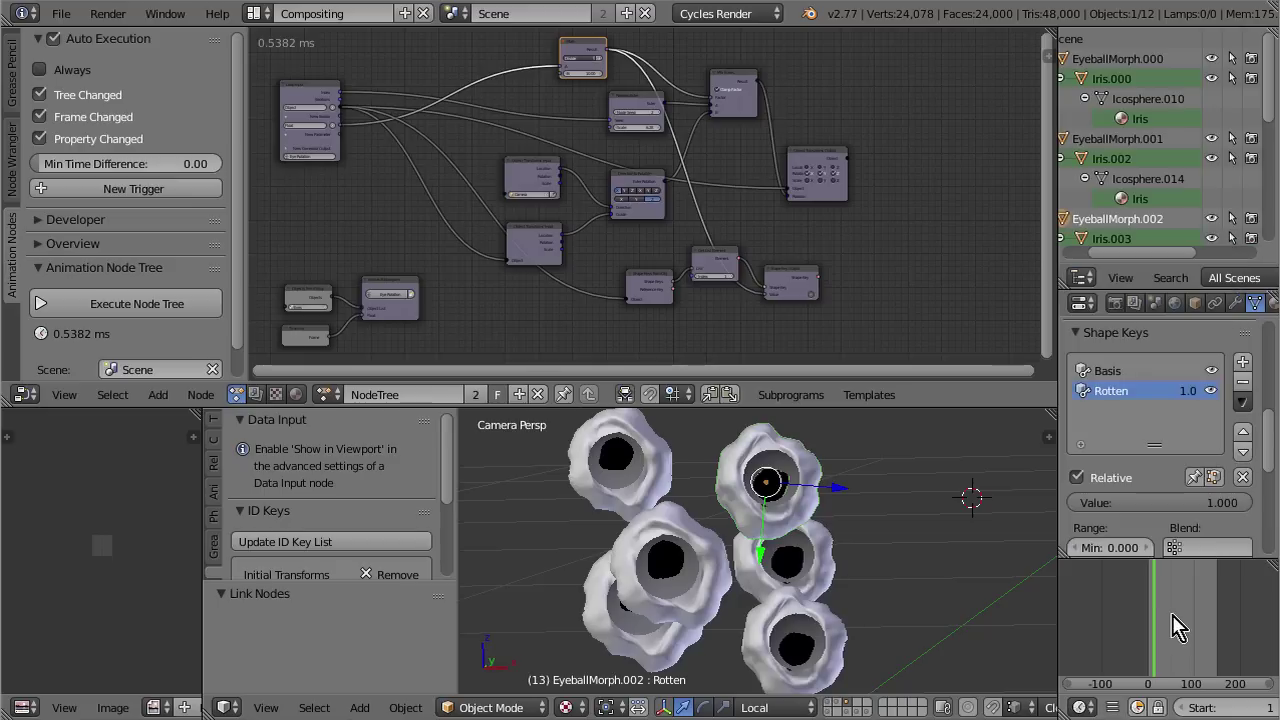
{"action": "scroll", "coordinate": [1160, 628], "scroll_direction": "up", "scroll_amount": 5}
{"action": "left_click", "coordinate": [1100, 618]}
{"action": "mouse_move", "coordinate": [1095, 615]}
{"action": "left_mouse_down"}
{"action": "mouse_move", "coordinate": [1085, 618]}
{"action": "mouse_move", "coordinate": [1110, 619]}
{"action": "left_mouse_up"}
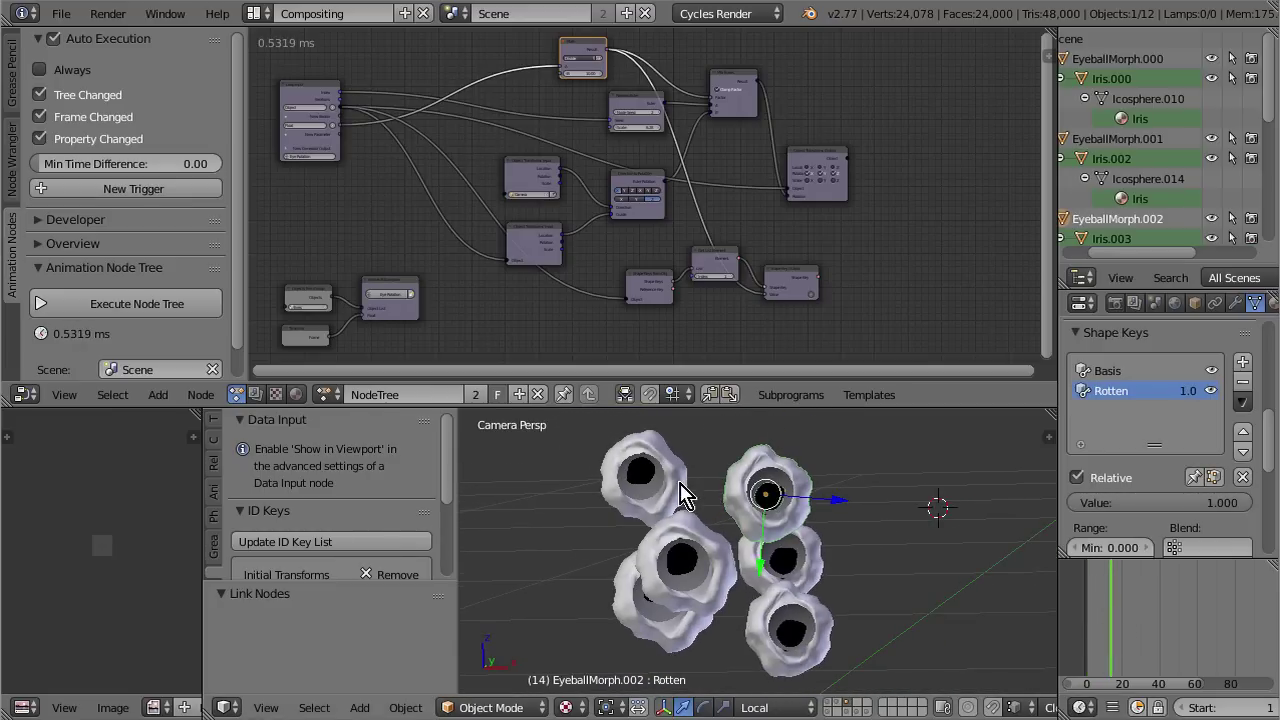
Step: Set the Math node's divisor B to 29.14 and scrub to frame 30 to test the transition
{"action": "scroll", "coordinate": [793, 287], "scroll_direction": "up", "scroll_amount": 2}
{"action": "left_click_drag", "start_coordinate": [893, 337], "coordinate": [886, 253]}
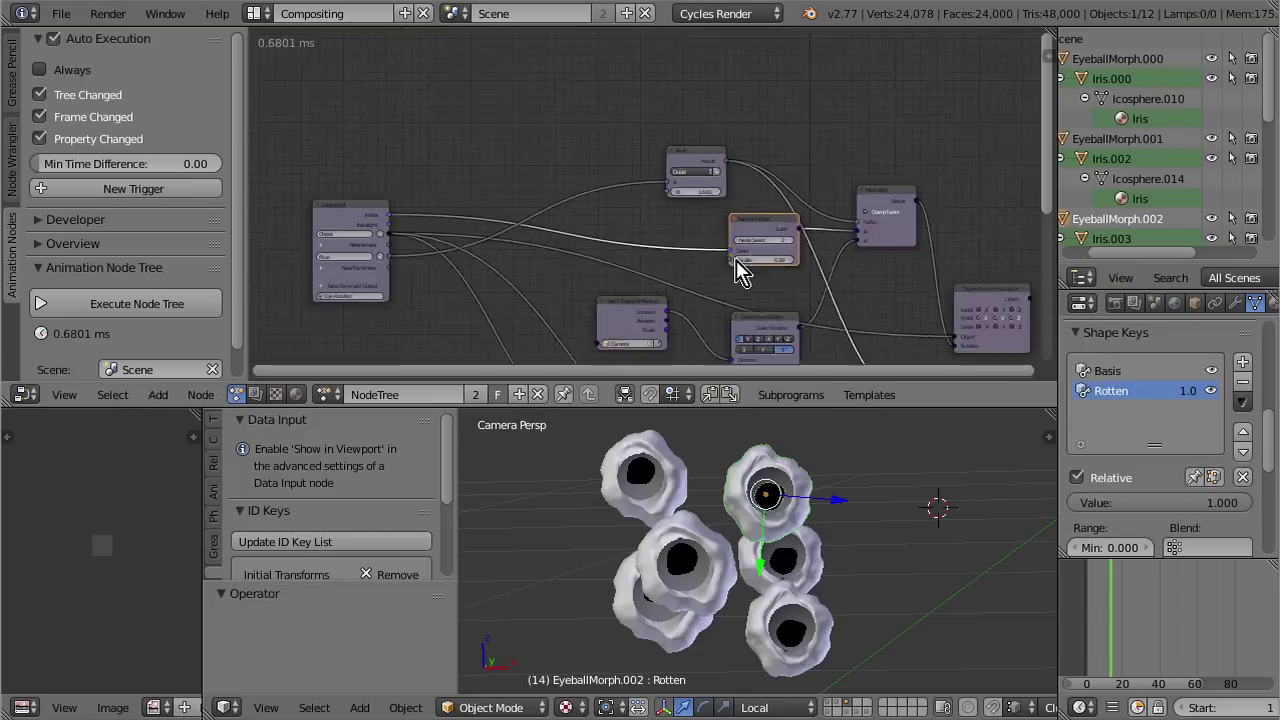
{"action": "scroll", "coordinate": [735, 260], "scroll_direction": "up", "scroll_amount": 9}
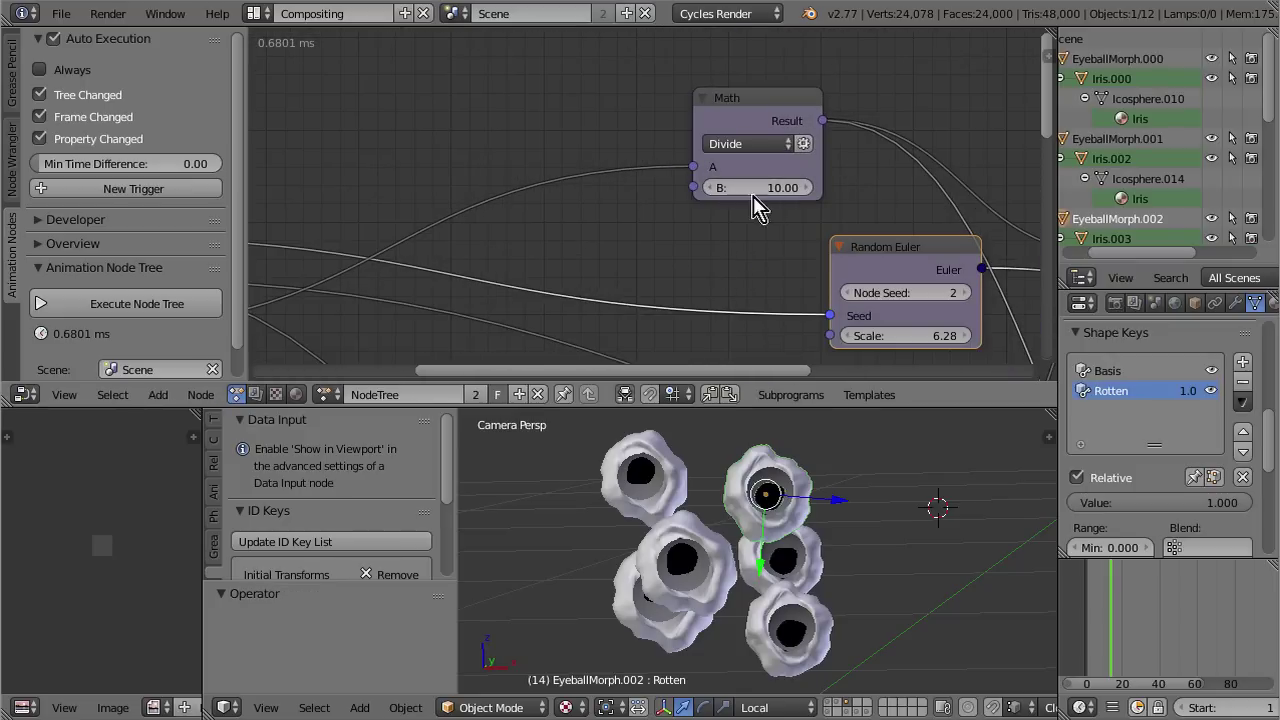
{"action": "left_click_drag", "start_coordinate": [748, 192], "coordinate": [830, 192]}
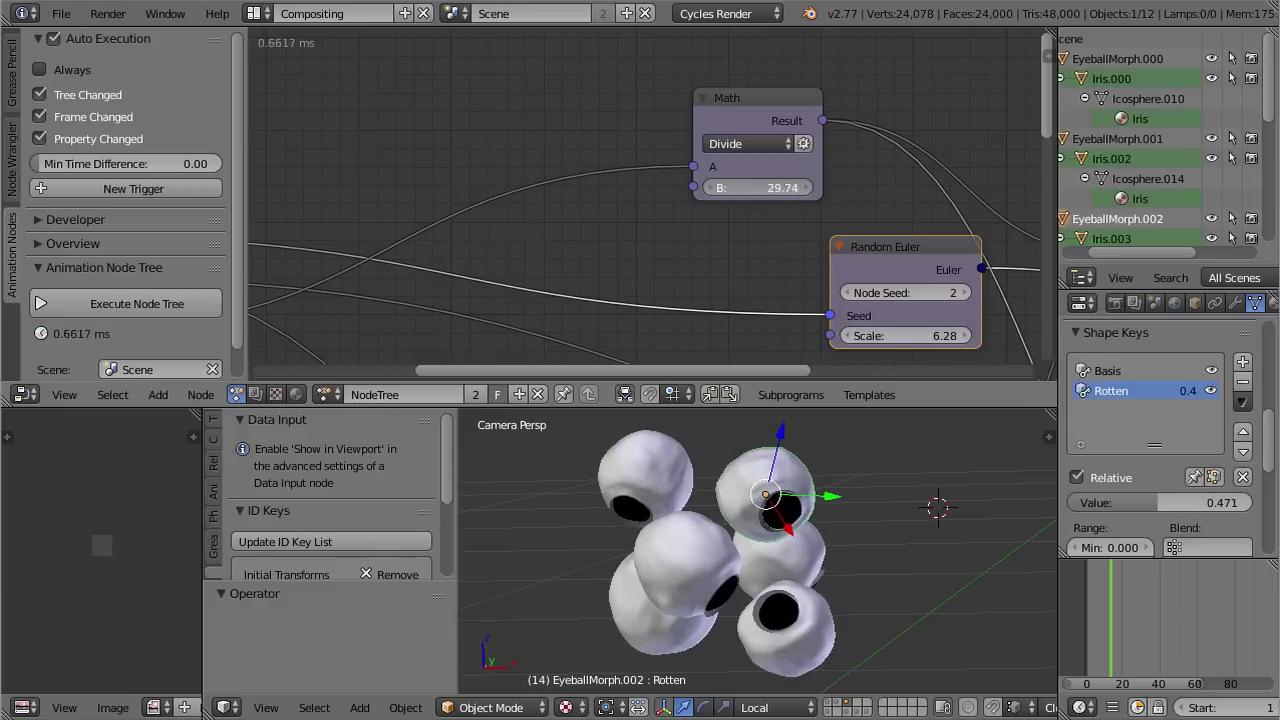
{"action": "mouse_move", "coordinate": [1128, 633]}
{"action": "left_mouse_down"}
{"action": "mouse_move", "coordinate": [1091, 634]}
{"action": "mouse_move", "coordinate": [1140, 640]}
{"action": "left_mouse_up"}
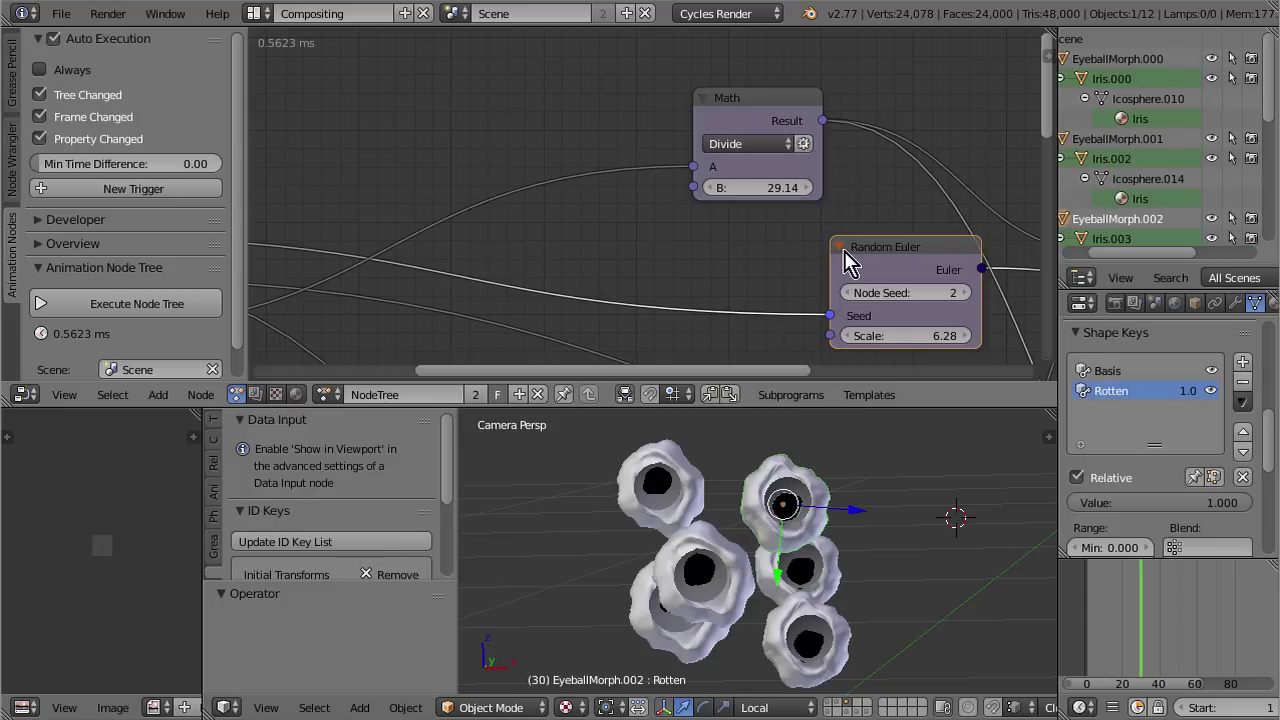
Step: Move the Math node slightly left and up, away from the Random Euler node
{"action": "left_click", "coordinate": [786, 121]}
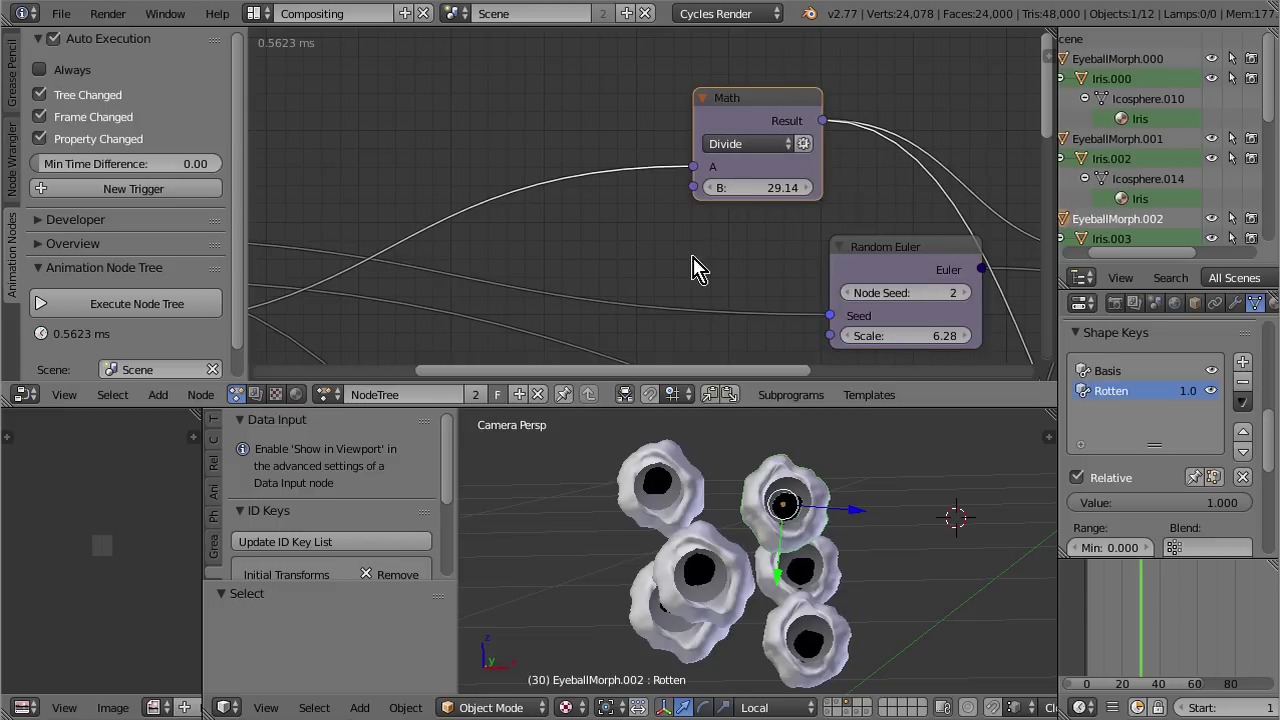
{"action": "left_click_drag", "start_coordinate": [768, 101], "coordinate": [719, 91]}
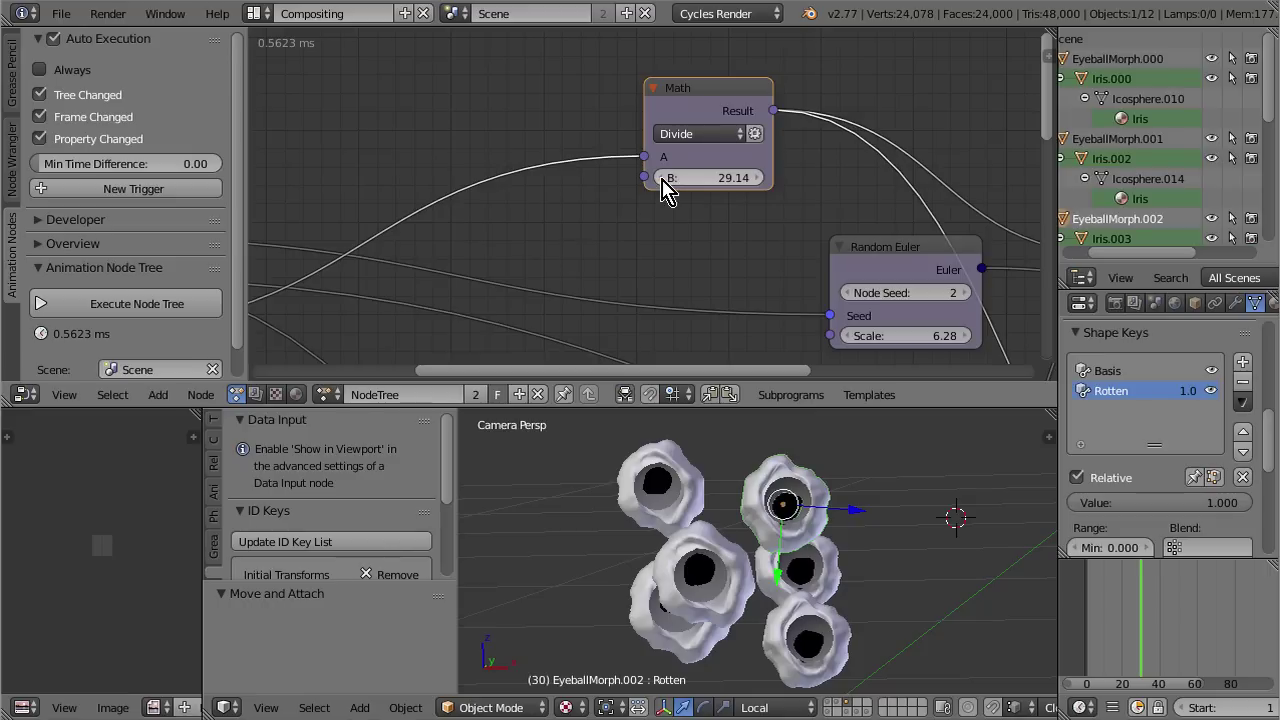
{"action": "scroll", "coordinate": [716, 266], "scroll_direction": "down", "scroll_amount": 2}
{"action": "scroll", "coordinate": [1000, 265], "scroll_direction": "down", "scroll_amount": 3}
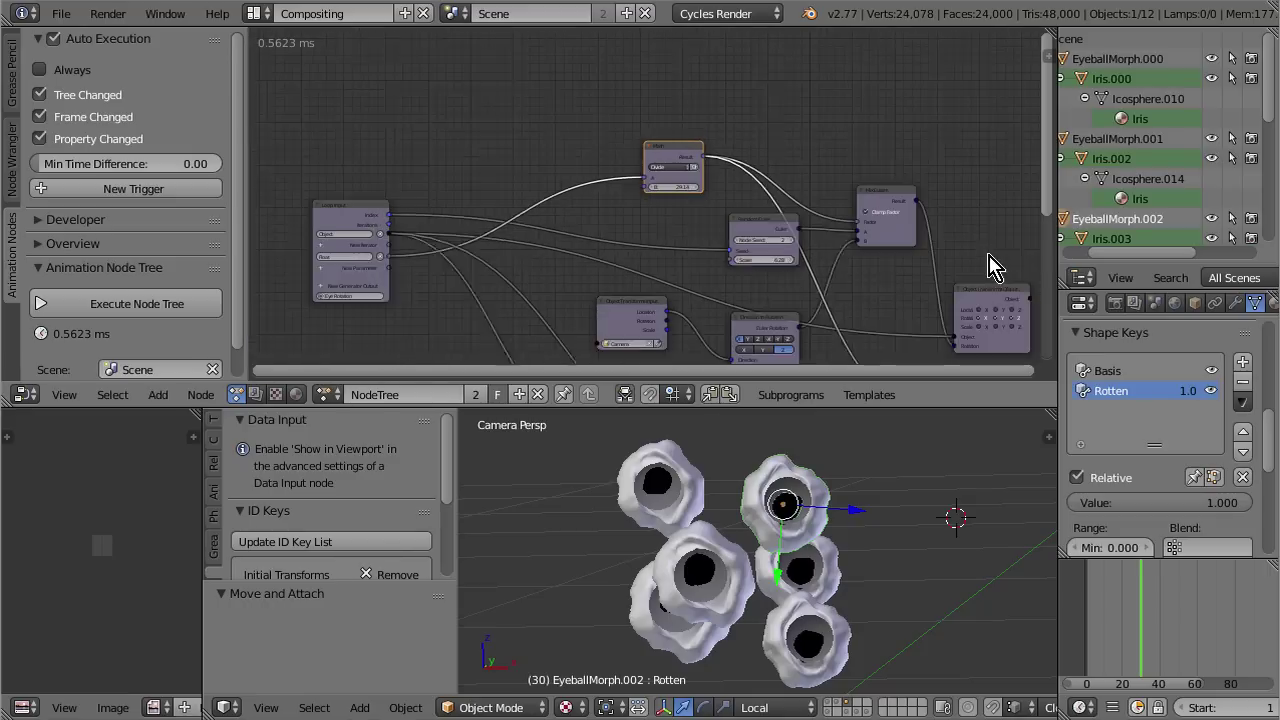
{"action": "scroll", "coordinate": [932, 286], "scroll_direction": "up", "scroll_amount": 2}
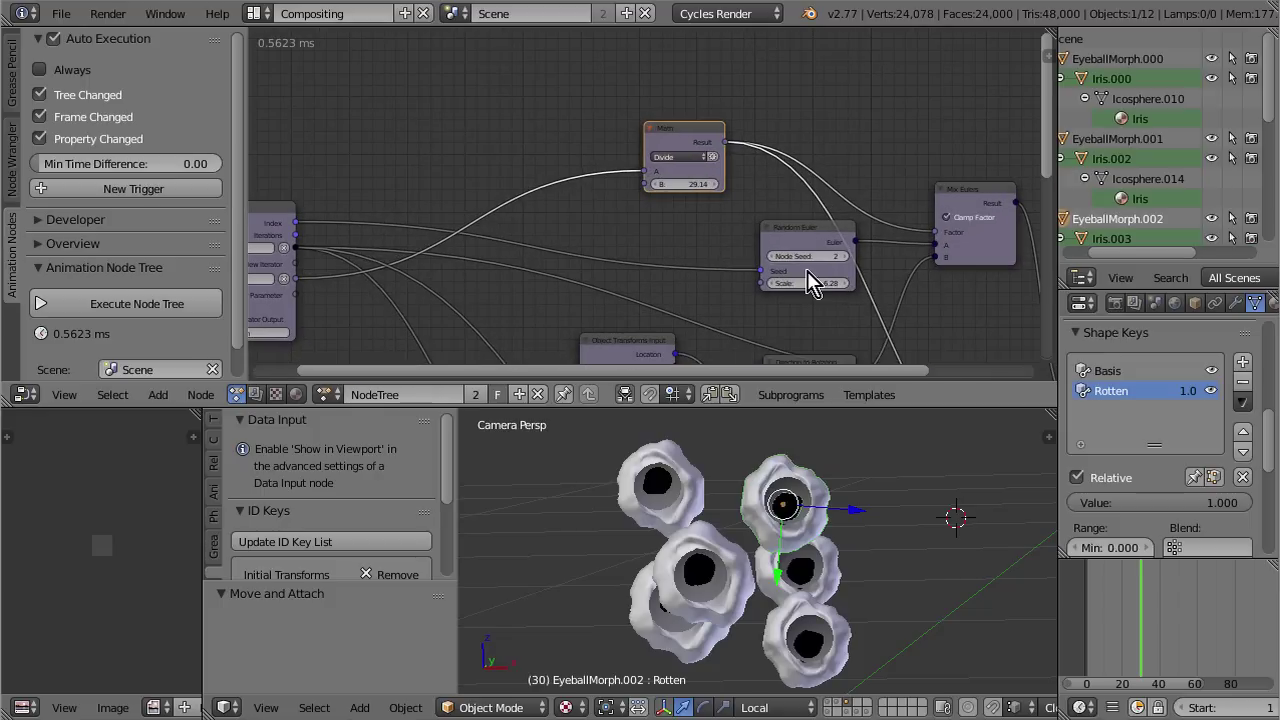
{"action": "mouse_move", "coordinate": [690, 145]}
{"action": "left_mouse_down"}
{"action": "mouse_move", "coordinate": [698, 102]}
{"action": "mouse_move", "coordinate": [680, 138]}
{"action": "left_mouse_up"}
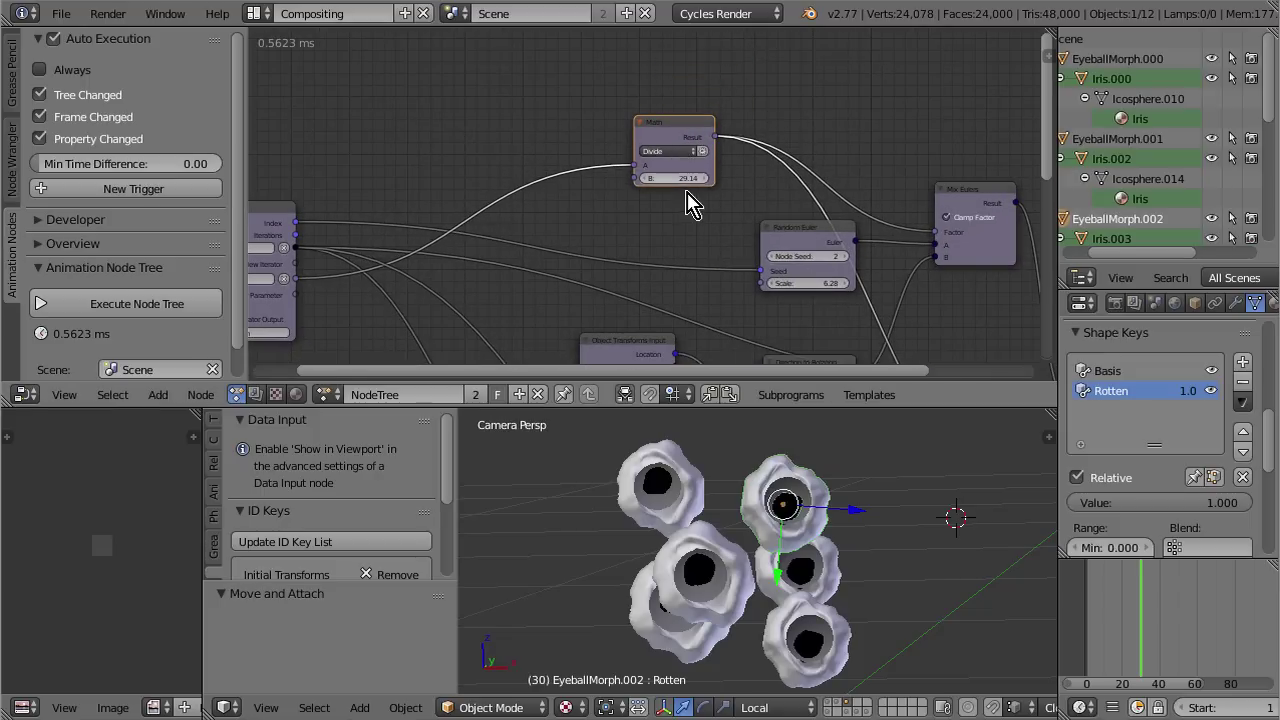
Step: Delete the Math node and connect the loop's float output directly to the Factor of Mix Eulers
{"action": "key", "text": "ctrl+x"}
{"action": "scroll", "coordinate": [645, 242], "scroll_direction": "down", "scroll_amount": 2}
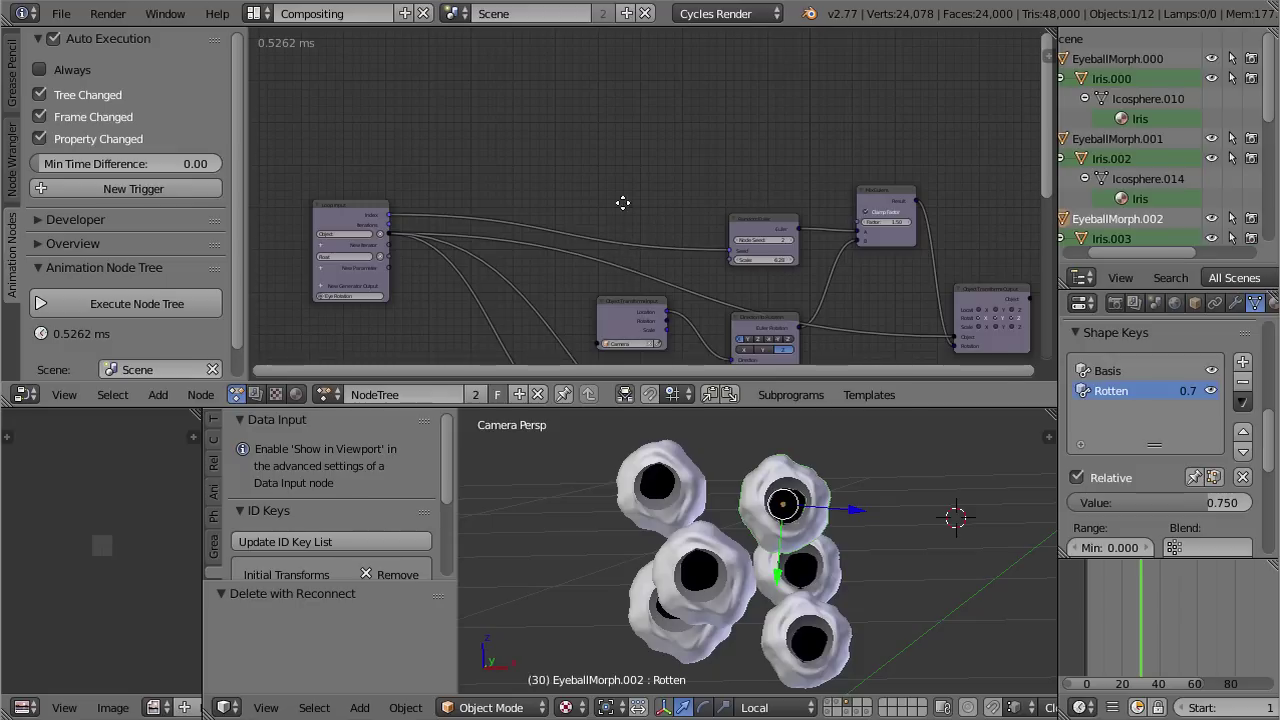
{"action": "scroll", "coordinate": [623, 203], "scroll_direction": "down", "scroll_amount": 2, "text": "shift"}
{"action": "scroll", "coordinate": [429, 232], "scroll_direction": "up", "scroll_amount": 1}
{"action": "left_click_drag", "start_coordinate": [368, 173], "coordinate": [918, 133]}
{"action": "middle_click_drag", "start_coordinate": [893, 277], "coordinate": [742, 185]}
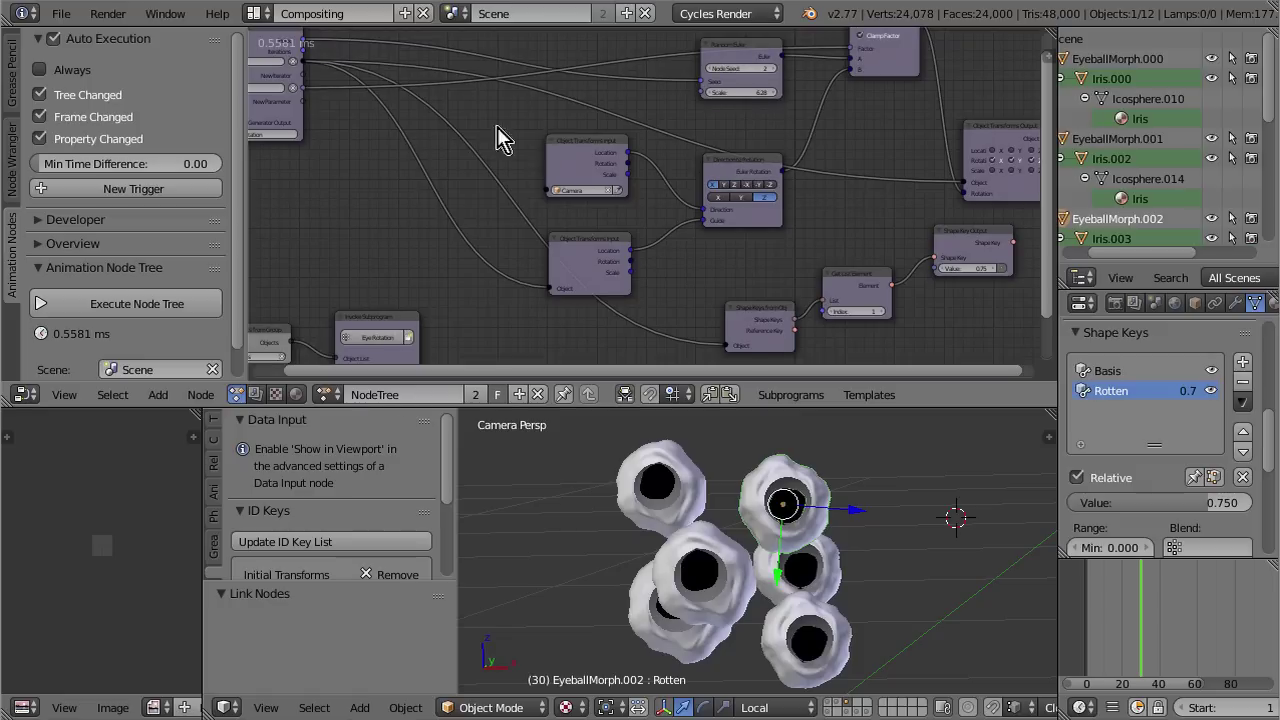
{"action": "middle_click_drag", "start_coordinate": [316, 83], "coordinate": [345, 108]}
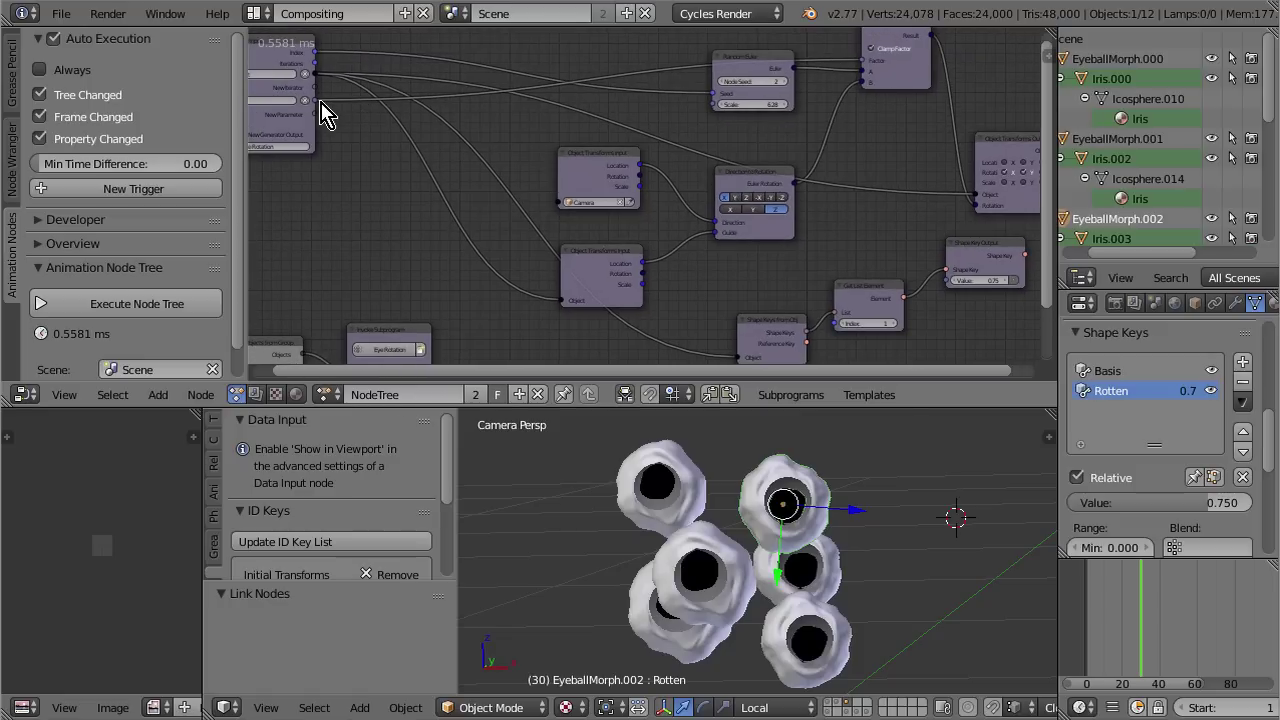
Step: Connect the loop's Float output to the Value input of the Shape Key Output node
{"action": "scroll", "coordinate": [336, 122], "scroll_direction": "down", "scroll_amount": 1}
{"action": "left_click_drag", "start_coordinate": [331, 108], "coordinate": [930, 274]}
Step: Move Time Info far from Invoke Subprogram and raise Objects from Group to make room for another node between them
{"action": "middle_click_drag", "start_coordinate": [417, 96], "coordinate": [824, 28]}
{"action": "scroll", "coordinate": [697, 272], "scroll_direction": "up", "scroll_amount": 6}
{"action": "middle_click_drag", "start_coordinate": [697, 272], "coordinate": [612, 41]}
{"action": "left_click_drag", "start_coordinate": [606, 191], "coordinate": [420, 194]}
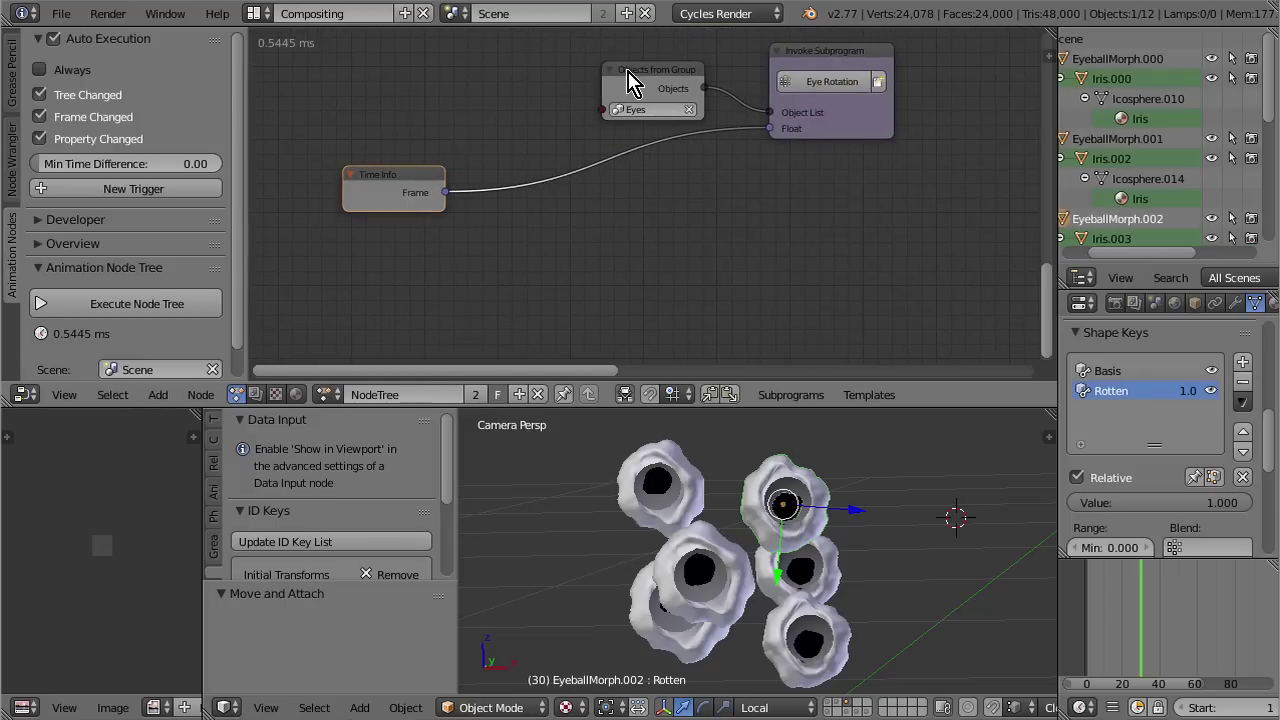
{"action": "left_click_drag", "start_coordinate": [630, 80], "coordinate": [621, 49]}
{"action": "left_click_drag", "start_coordinate": [409, 194], "coordinate": [353, 164]}
Step: Insert a Map Range number node on the link between Time Info's Frame and Invoke Subprogram's Float
{"action": "key", "text": "shift+a"}
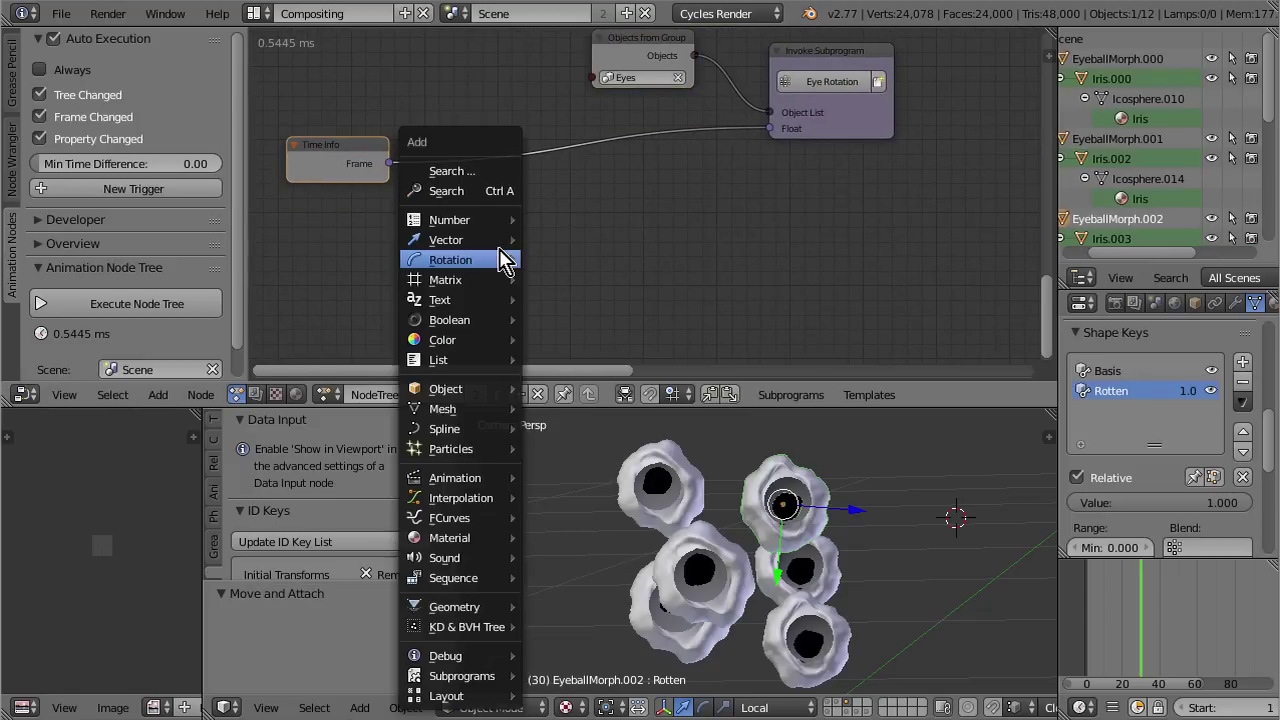
{"action": "mouse_move", "coordinate": [503, 261]}
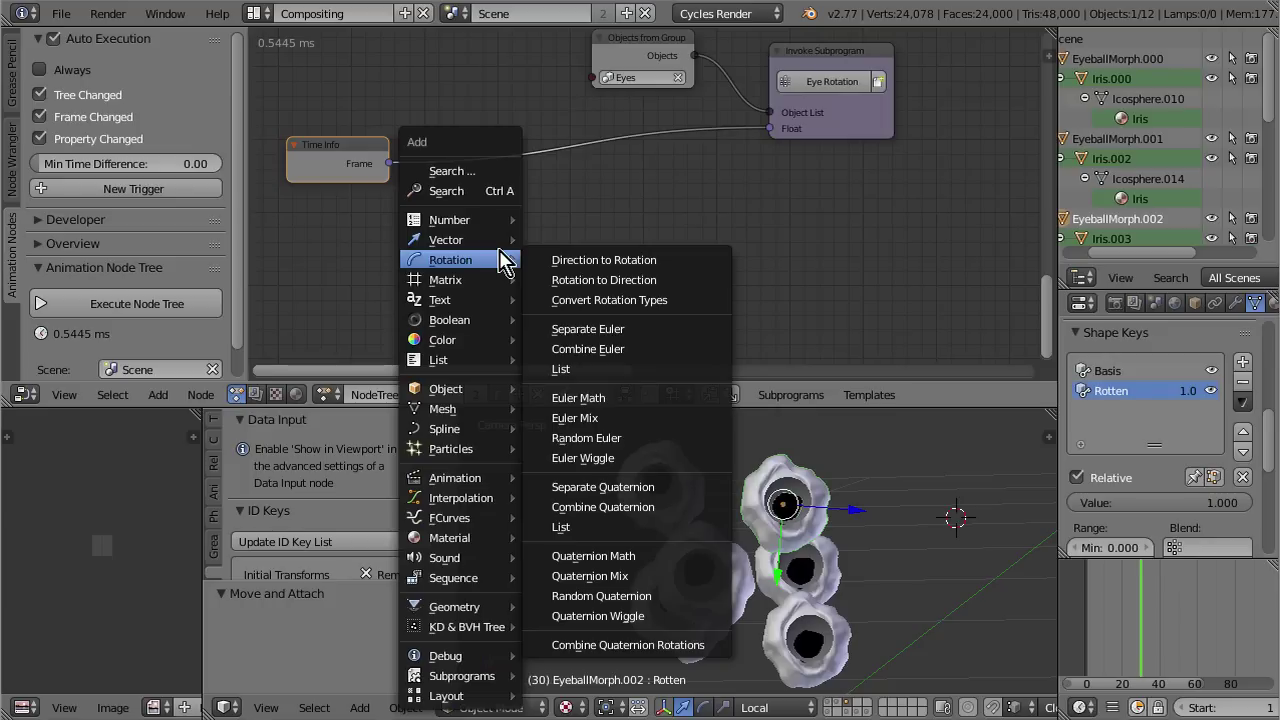
{"action": "mouse_move", "coordinate": [500, 220]}
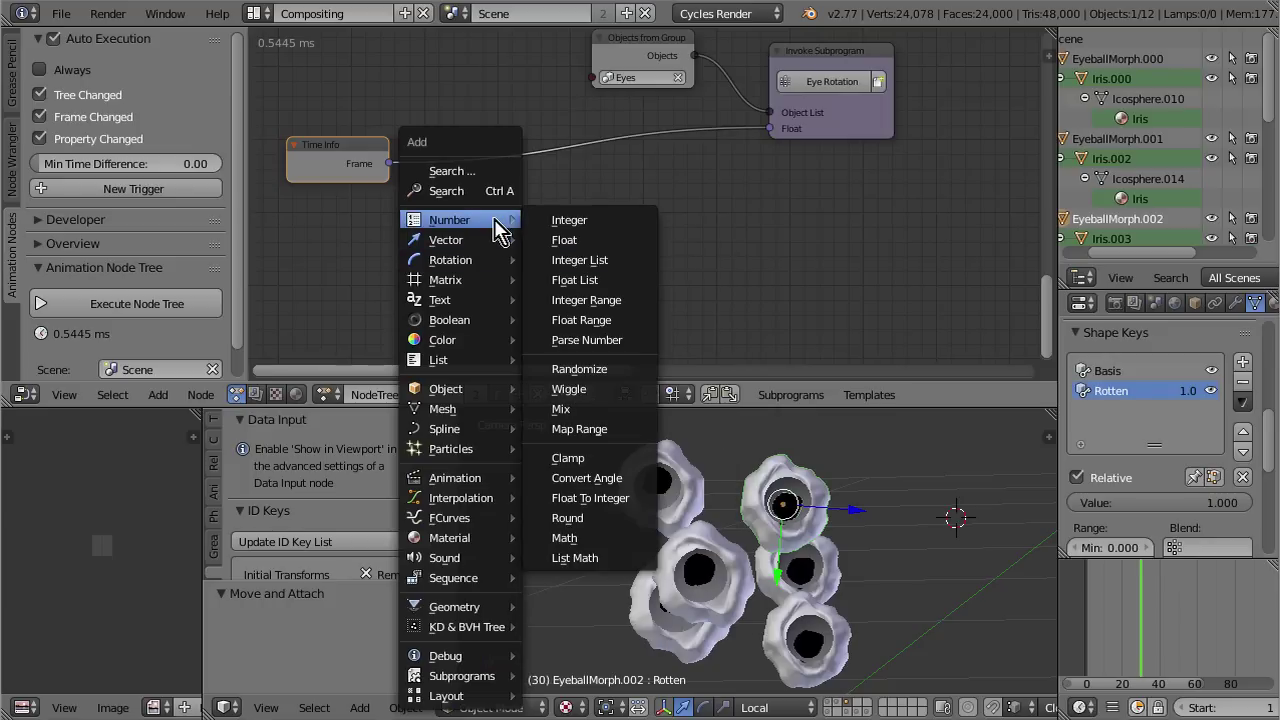
{"action": "left_click", "coordinate": [585, 429]}
{"action": "left_click", "coordinate": [505, 150]}
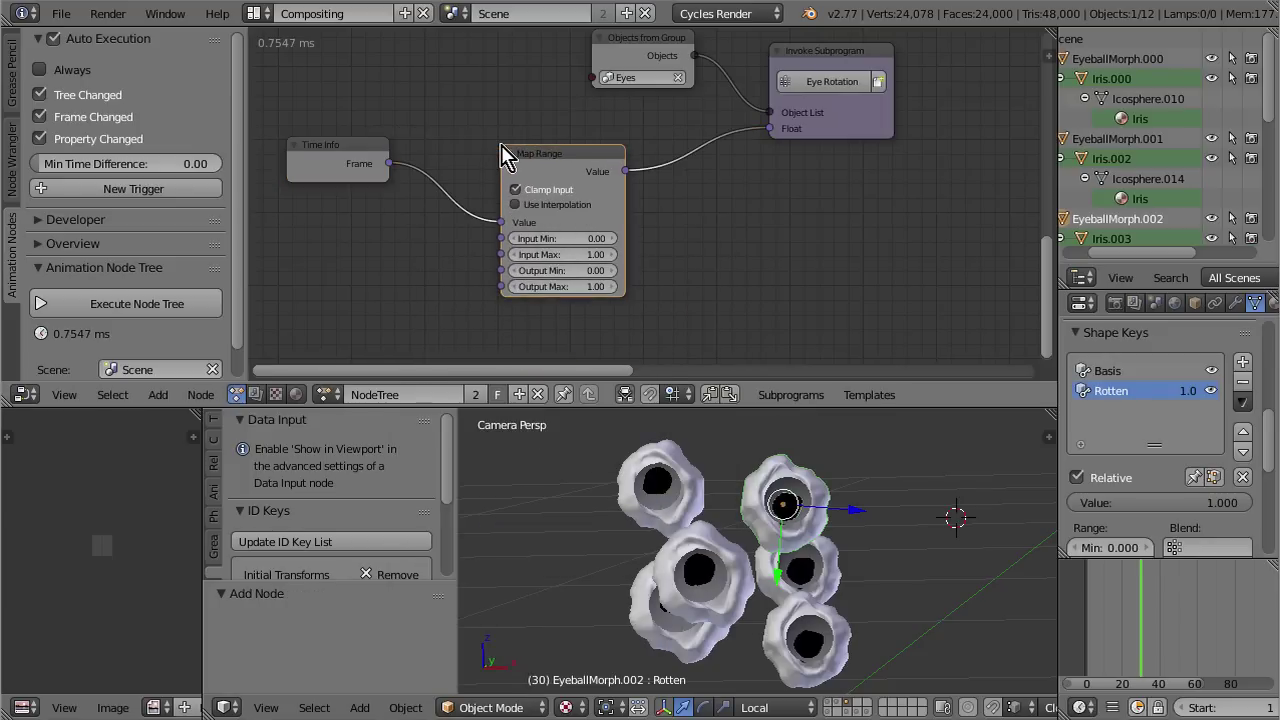
Step: Lower the Time Info node so its Frame output lines up with Map Range's Value input
{"action": "scroll", "coordinate": [567, 334], "scroll_direction": "up", "scroll_amount": 1}
{"action": "middle_click_drag", "start_coordinate": [632, 270], "coordinate": [708, 260]}
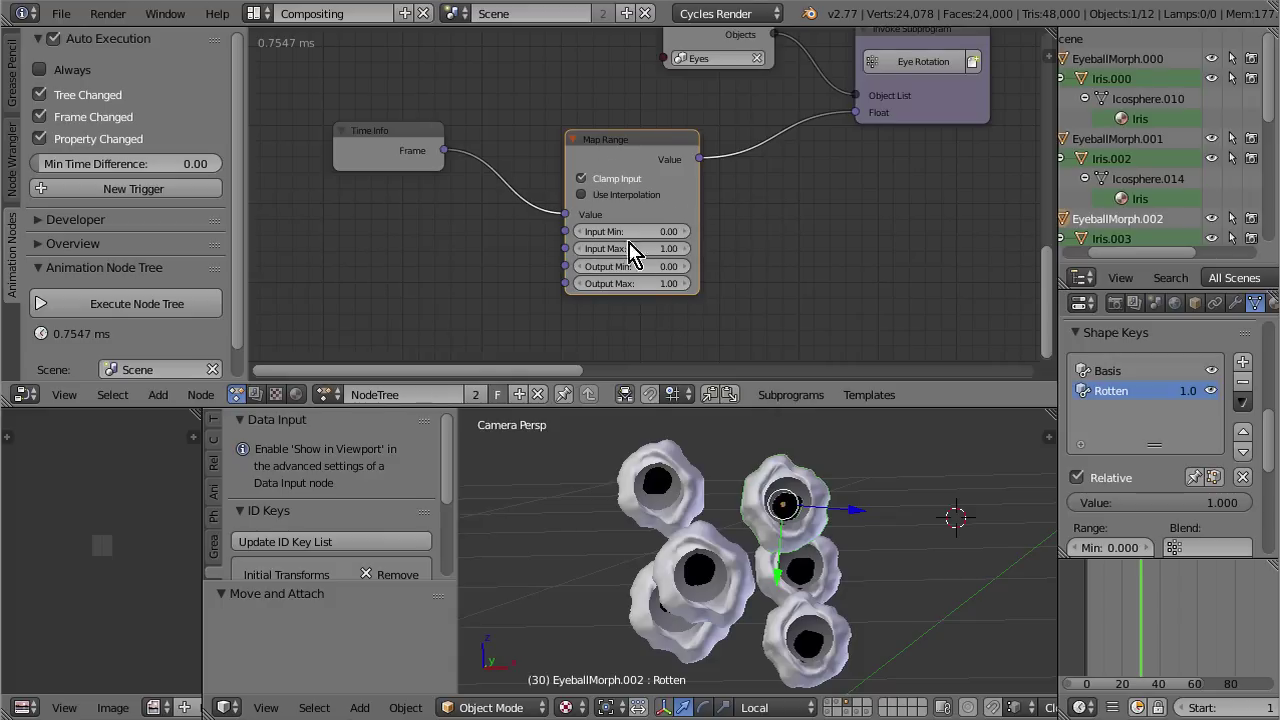
{"action": "left_click_drag", "start_coordinate": [406, 158], "coordinate": [425, 209]}
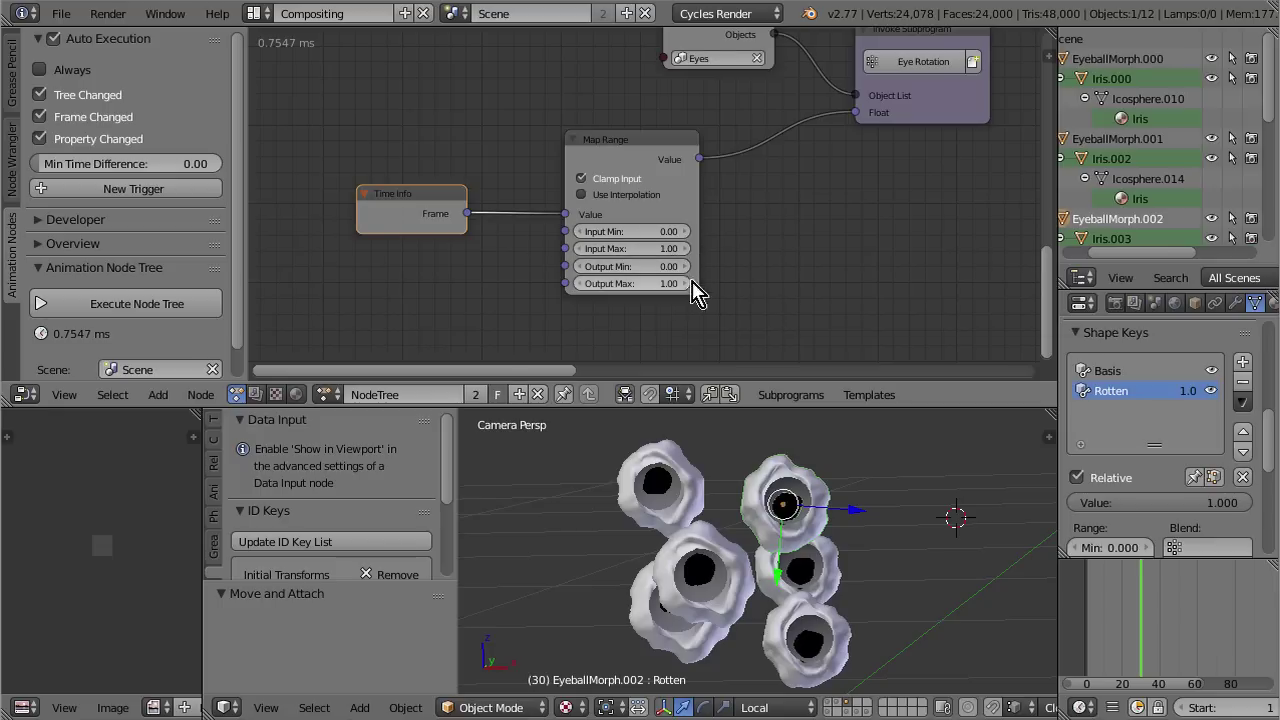
Step: Set Map Range's Input Max to 20 and scrub the timeline to frame 13 to test the transition
{"action": "left_click", "coordinate": [655, 249]}
{"action": "type", "text": "20"}
{"action": "key", "text": "Return"}
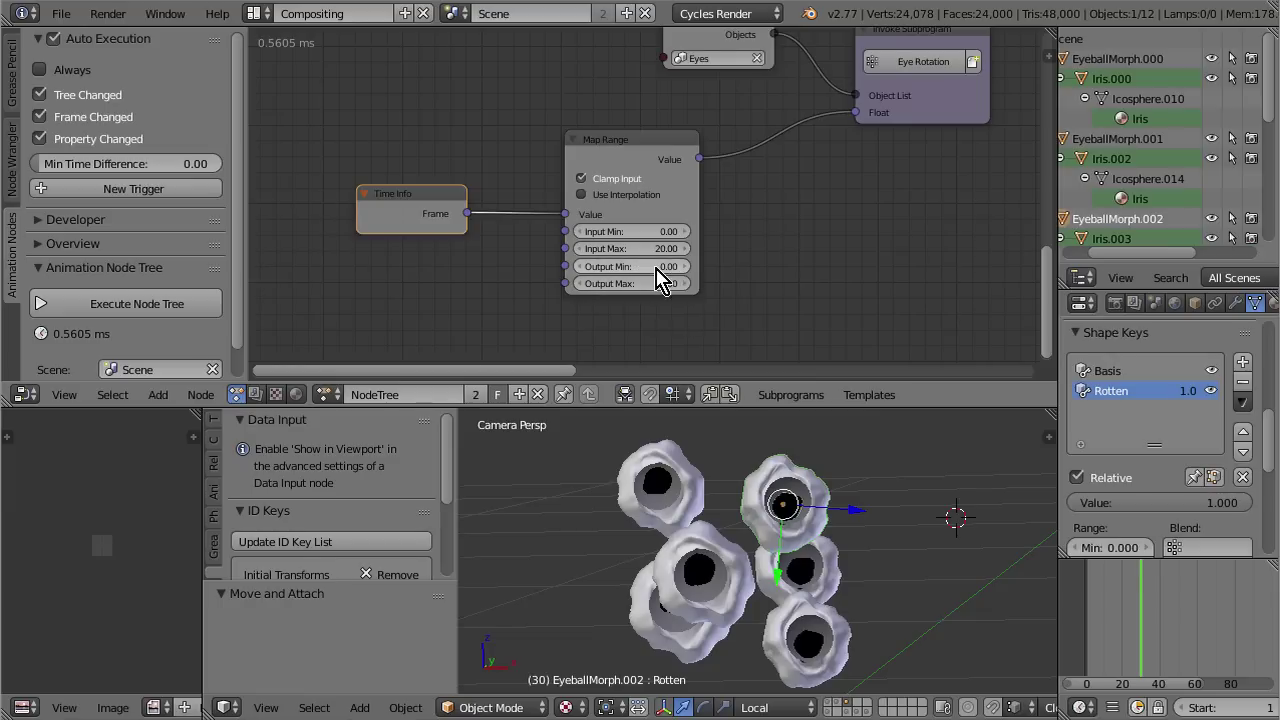
{"action": "left_click", "coordinate": [1129, 597]}
{"action": "mouse_move", "coordinate": [1129, 597]}
{"action": "left_mouse_down"}
{"action": "mouse_move", "coordinate": [1080, 600]}
{"action": "mouse_move", "coordinate": [1112, 599]}
{"action": "left_mouse_up"}
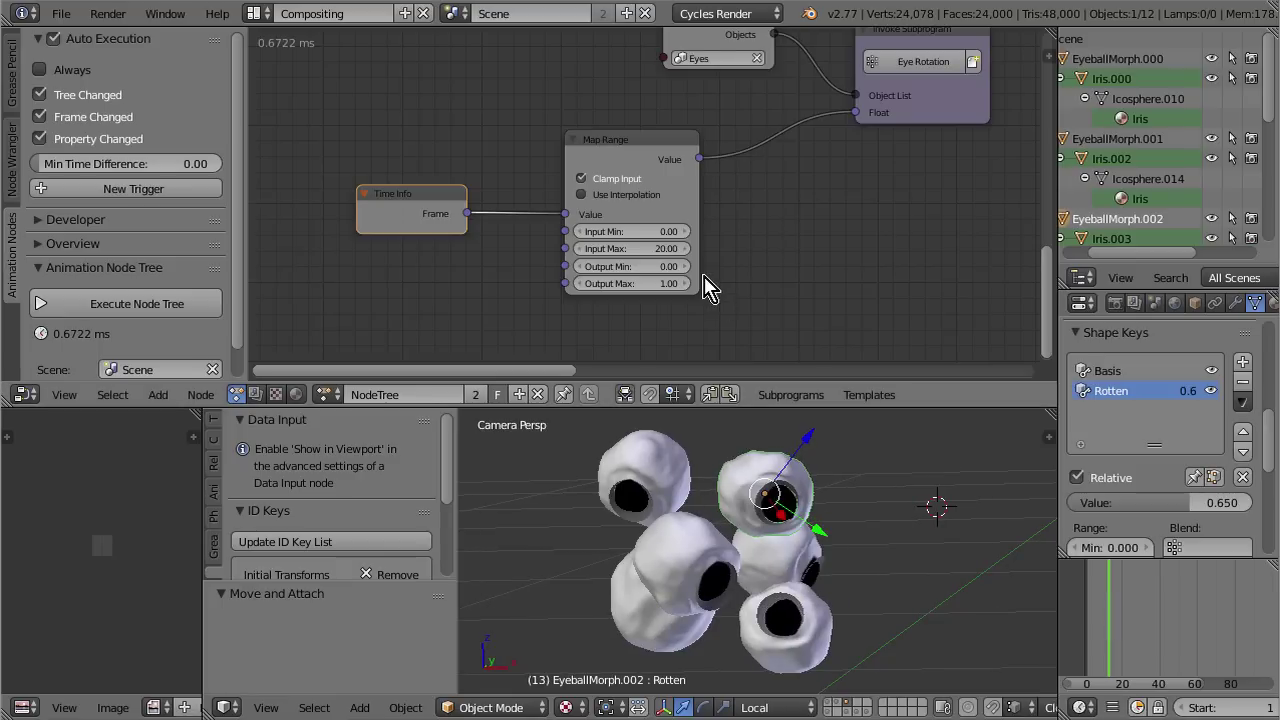
Step: Set Map Range's Input Min to 20 and Input Max to 40, and scrub the timeline to frame 43
{"action": "scroll", "coordinate": [705, 288], "scroll_direction": "up", "scroll_amount": 1}
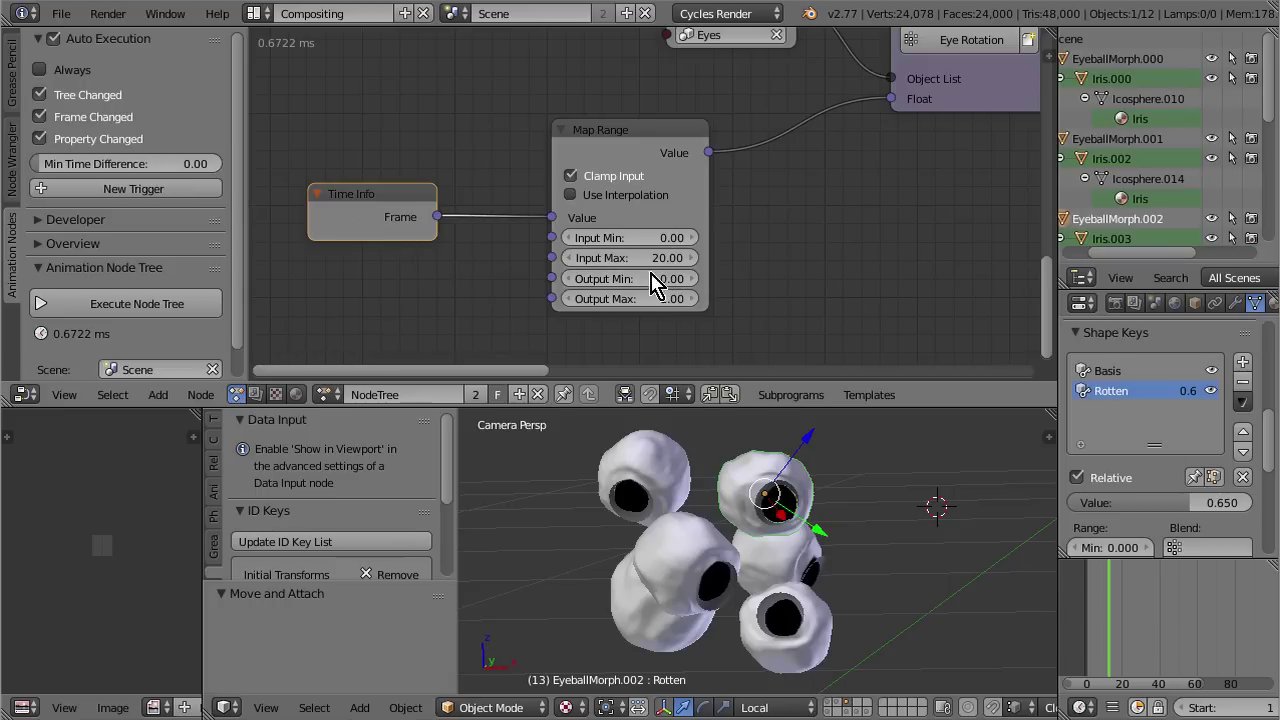
{"action": "scroll", "coordinate": [745, 280], "scroll_direction": "up", "scroll_amount": 1}
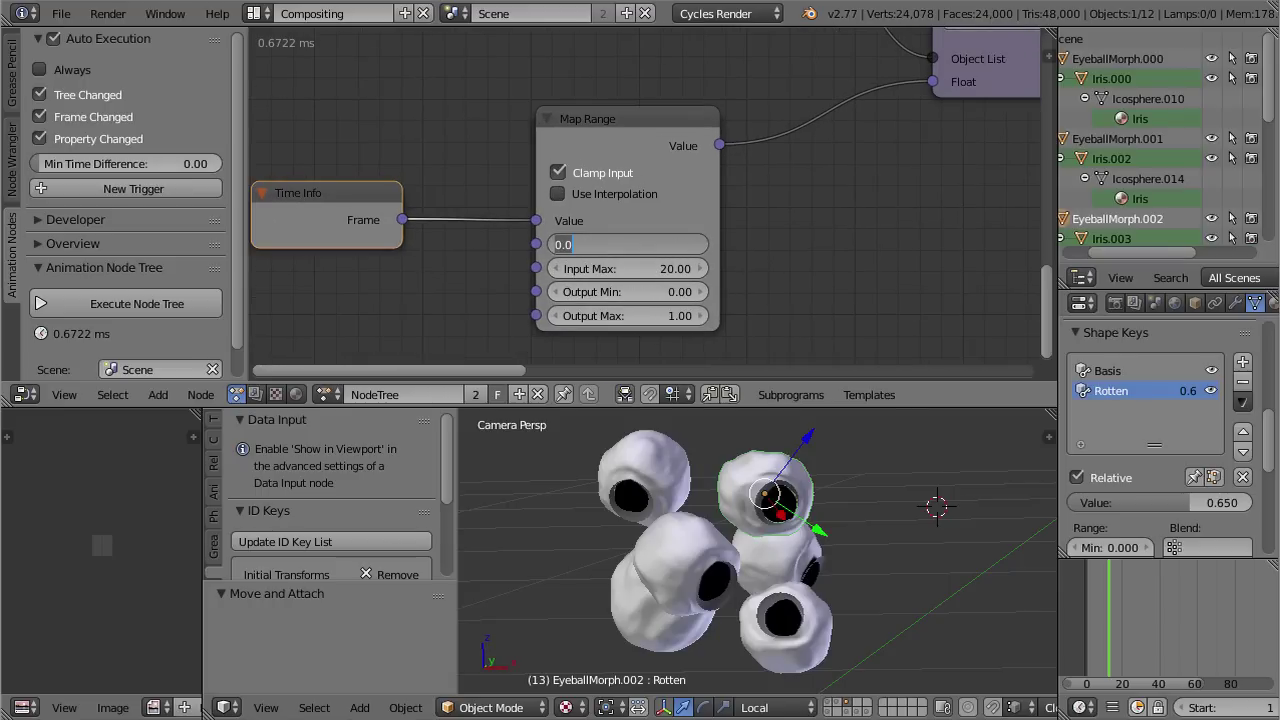
{"action": "type", "text": "20"}
{"action": "key", "text": "Return"}
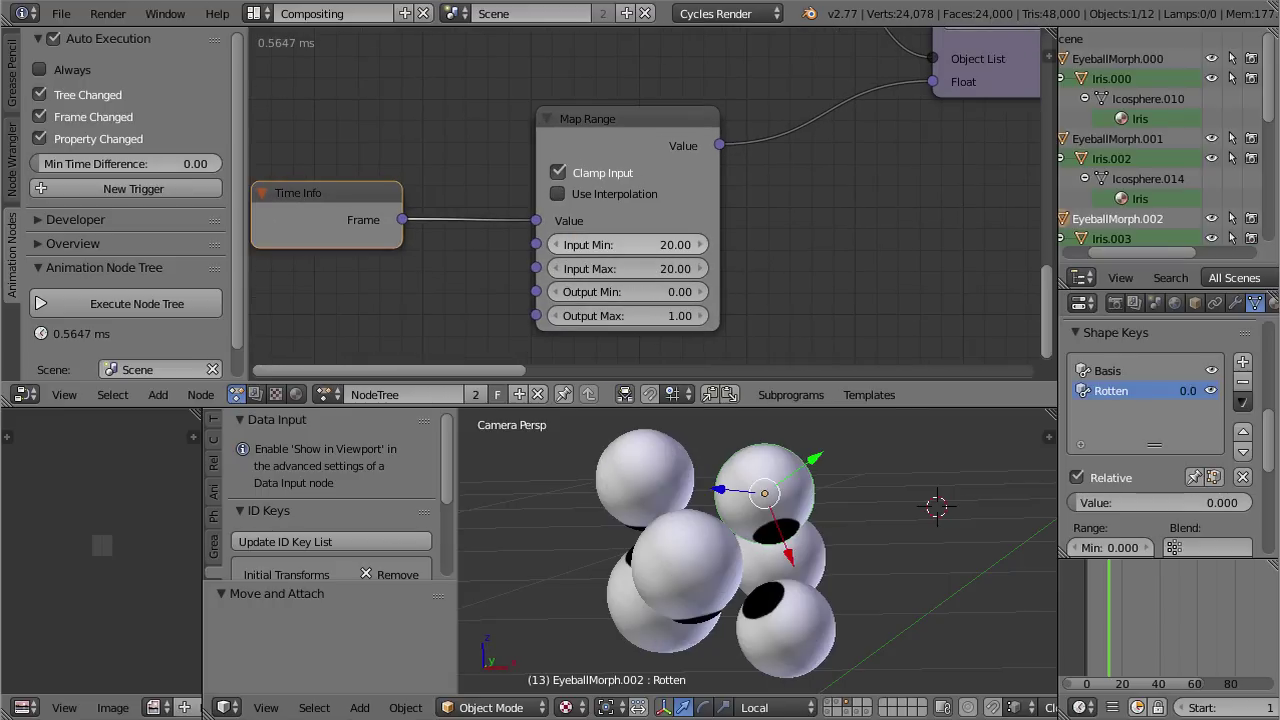
{"action": "left_click", "coordinate": [650, 270]}
{"action": "left_click_drag", "start_coordinate": [1105, 603], "coordinate": [1177, 612]}
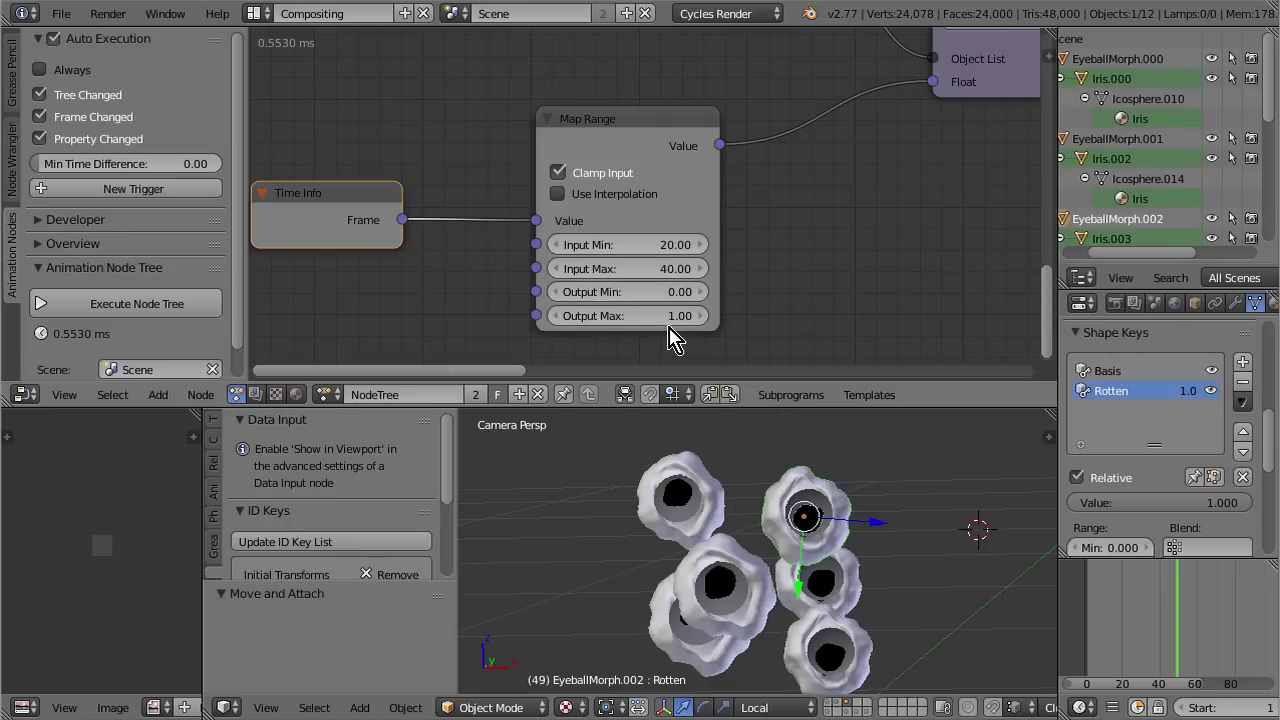
{"action": "mouse_move", "coordinate": [1183, 612]}
{"action": "left_mouse_down"}
{"action": "mouse_move", "coordinate": [1086, 612]}
{"action": "mouse_move", "coordinate": [1165, 612]}
{"action": "left_mouse_up"}
Step: Enable Use Interpolation on the Map Range node and choose Quadratic interpolation
{"action": "scroll", "coordinate": [840, 277], "scroll_direction": "down", "scroll_amount": 2}
{"action": "scroll", "coordinate": [840, 277], "scroll_direction": "up", "scroll_amount": 1}
{"action": "scroll", "coordinate": [612, 232], "scroll_direction": "down", "scroll_amount": 1}
{"action": "left_click", "coordinate": [617, 200]}
{"action": "middle_click_drag", "start_coordinate": [588, 243], "coordinate": [600, 165]}
{"action": "left_click", "coordinate": [636, 240]}
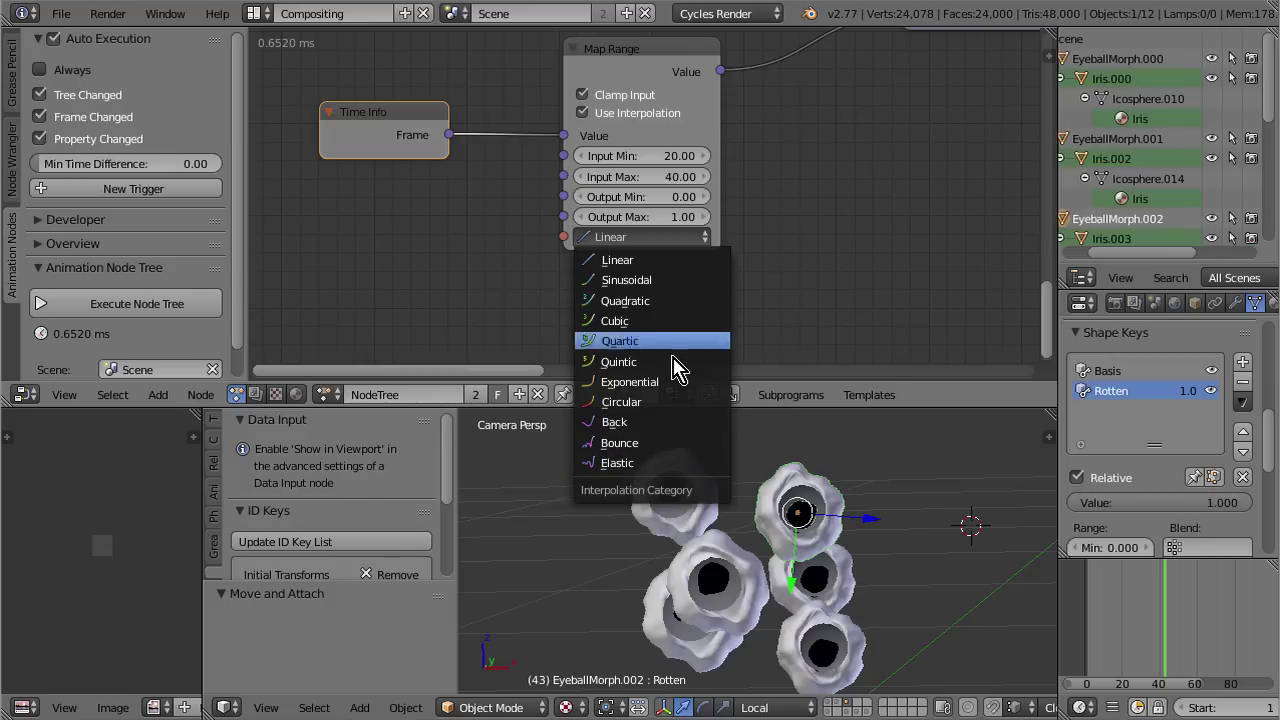
{"action": "left_click", "coordinate": [654, 302]}
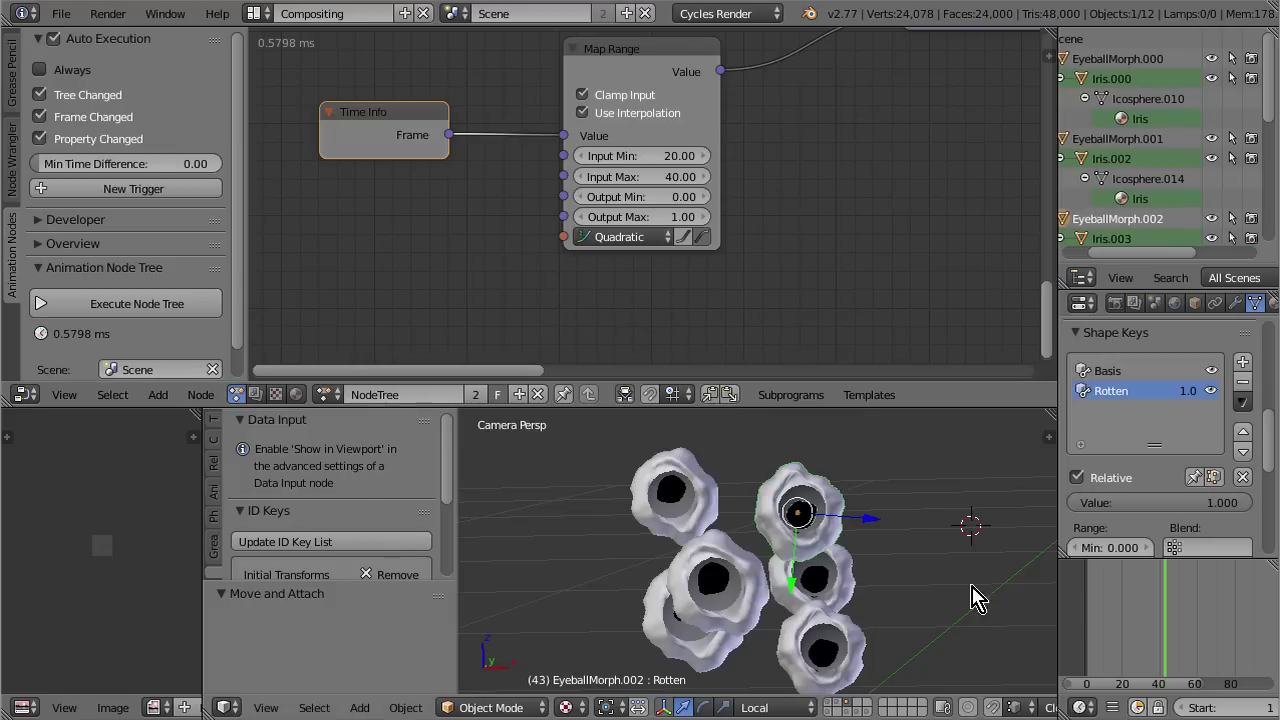
Step: Switch the Quadratic interpolation to ease in and scrub the timeline to frame 37
{"action": "left_click", "coordinate": [704, 238]}
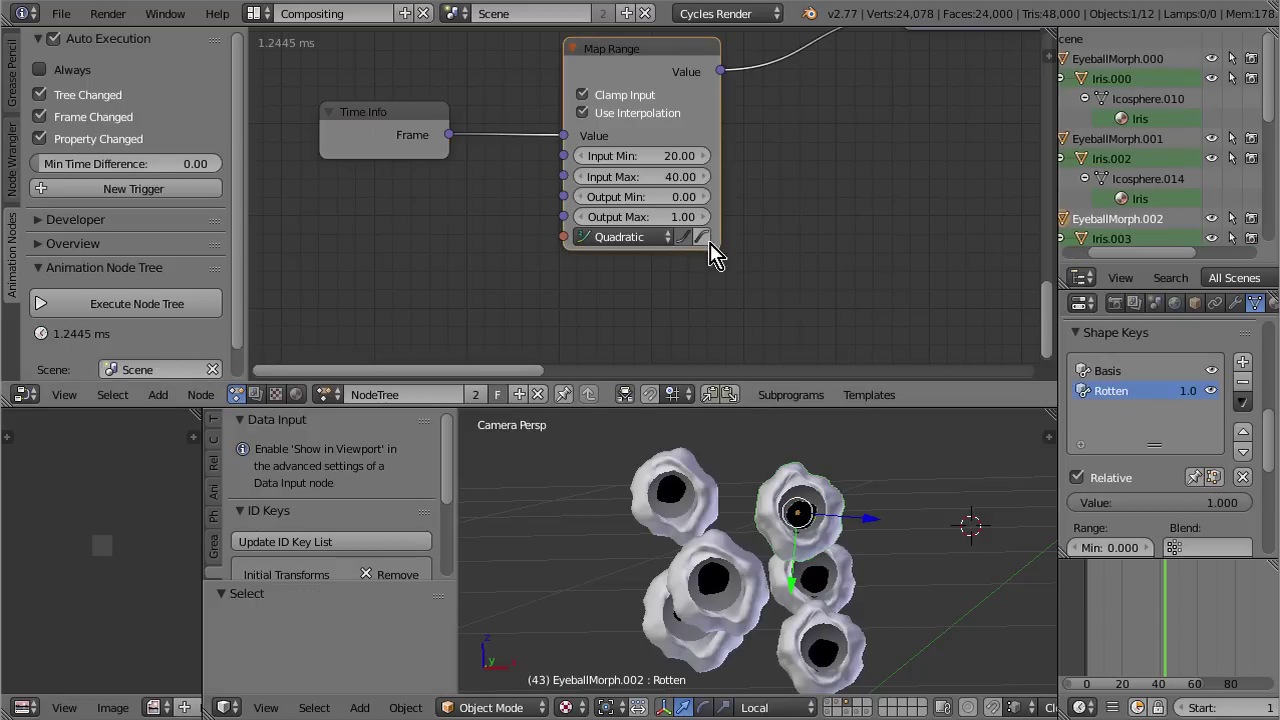
{"action": "mouse_move", "coordinate": [1166, 594]}
{"action": "left_mouse_down"}
{"action": "mouse_move", "coordinate": [1120, 595]}
{"action": "mouse_move", "coordinate": [1174, 591]}
{"action": "mouse_move", "coordinate": [1158, 606]}
{"action": "left_mouse_up"}
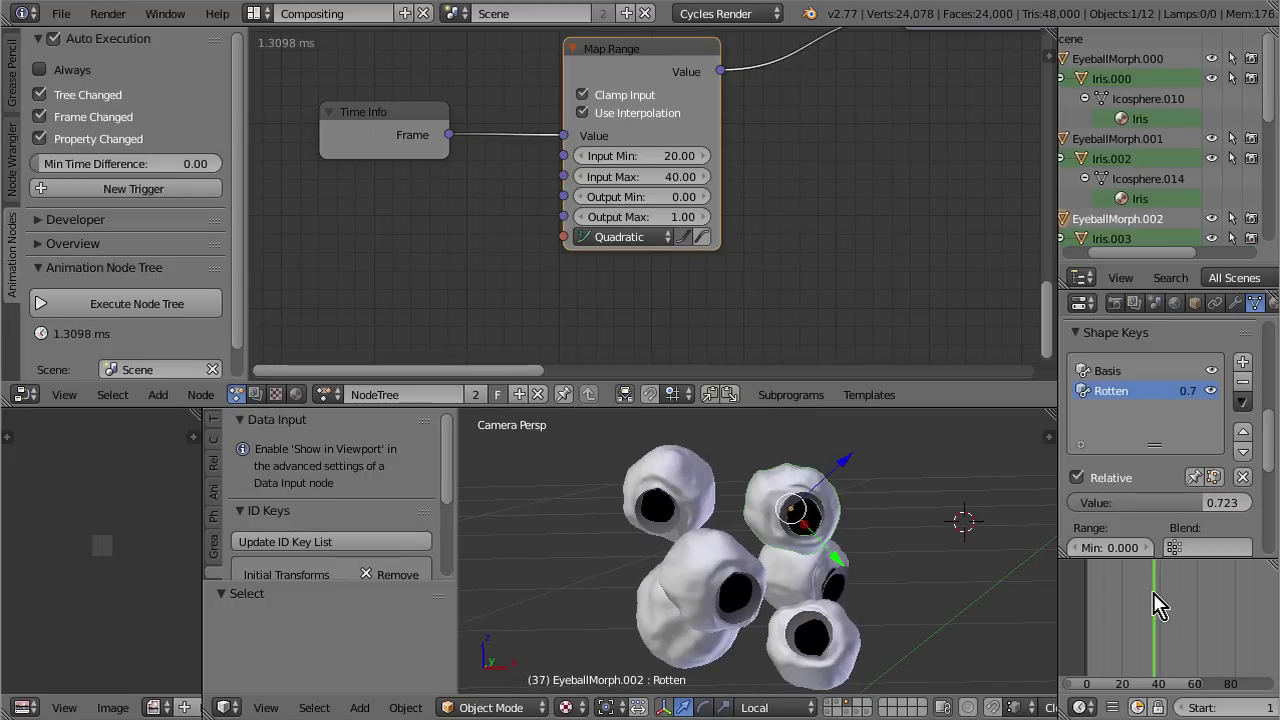
Step: Maximize the node editor and move the Loop Input node up, away from the subprogram call nodes
{"action": "key", "text": "ctrl+space"}
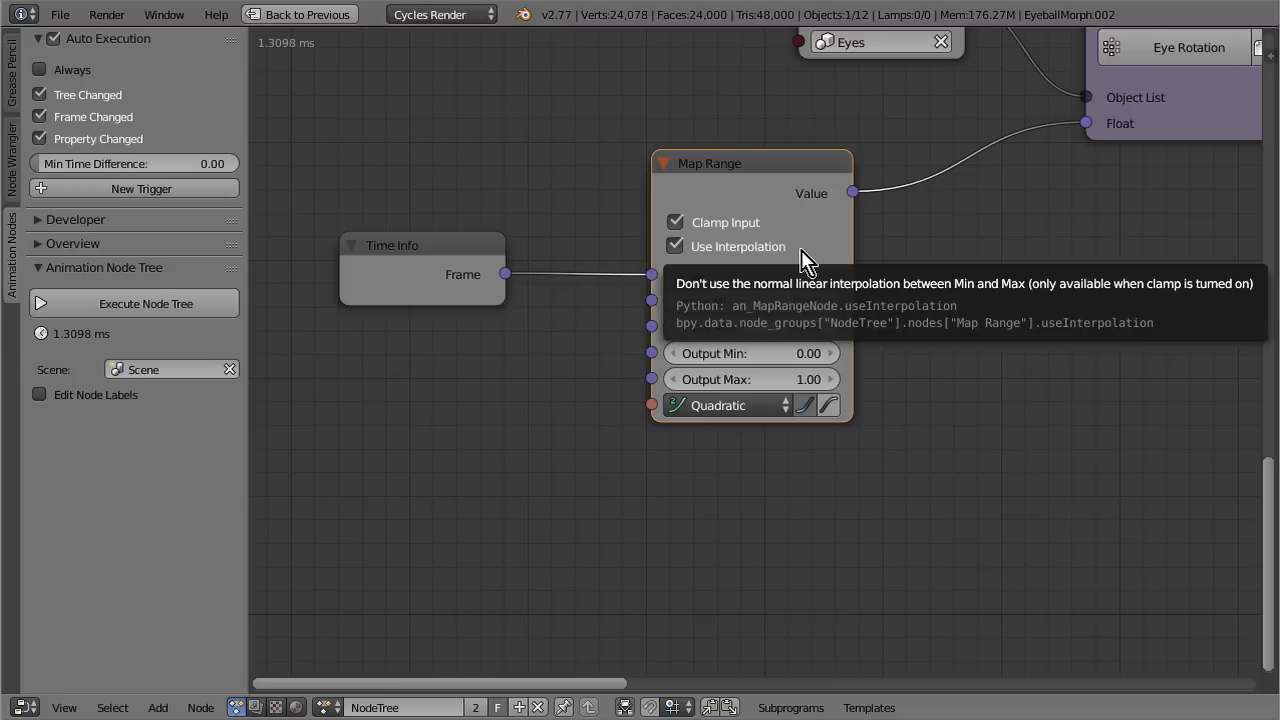
{"action": "scroll", "coordinate": [812, 250], "scroll_direction": "down", "scroll_amount": 3}
{"action": "scroll", "coordinate": [812, 250], "scroll_direction": "down", "scroll_amount": 1}
{"action": "middle_click_drag", "start_coordinate": [1034, 246], "coordinate": [523, 452]}
{"action": "left_click_drag", "start_coordinate": [345, 150], "coordinate": [342, 103]}
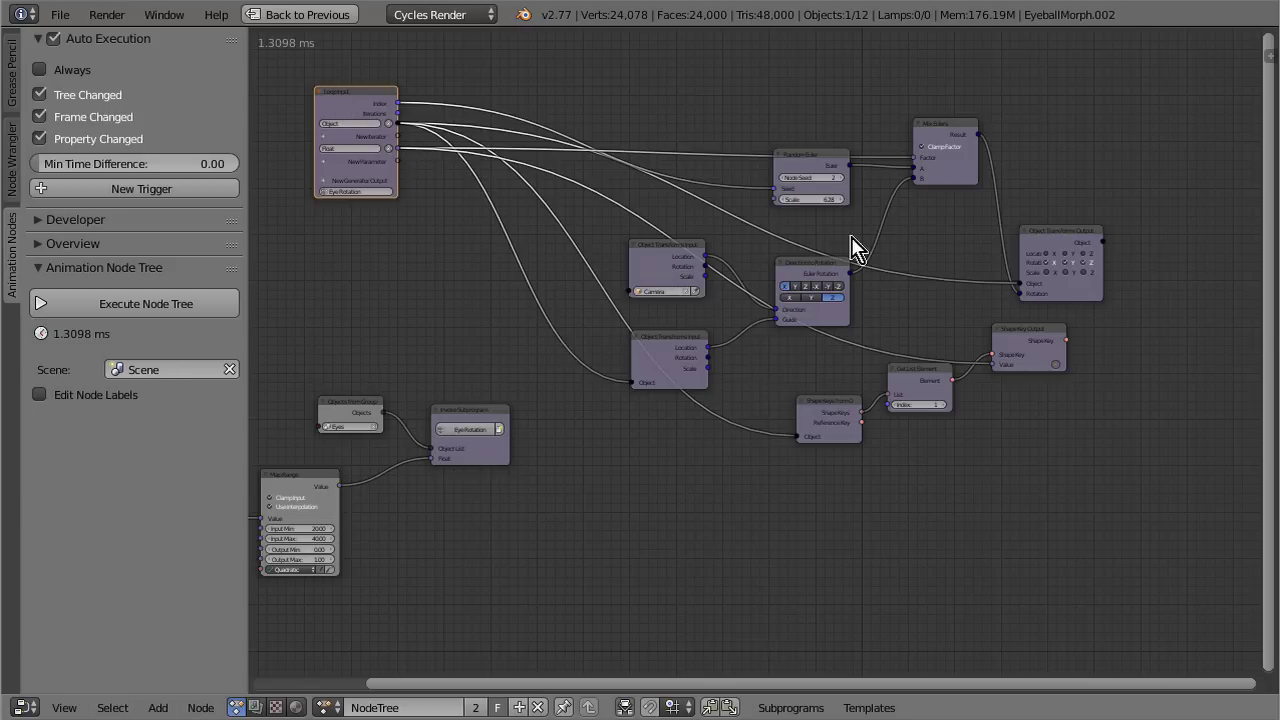
Step: Spread out the Random Euler, Mix Eulers and Direction to Rotation nodes, and line up the shape key nodes in a row
{"action": "left_click_drag", "start_coordinate": [812, 153], "coordinate": [671, 74]}
{"action": "left_click_drag", "start_coordinate": [946, 126], "coordinate": [894, 114]}
{"action": "left_click_drag", "start_coordinate": [819, 268], "coordinate": [775, 223]}
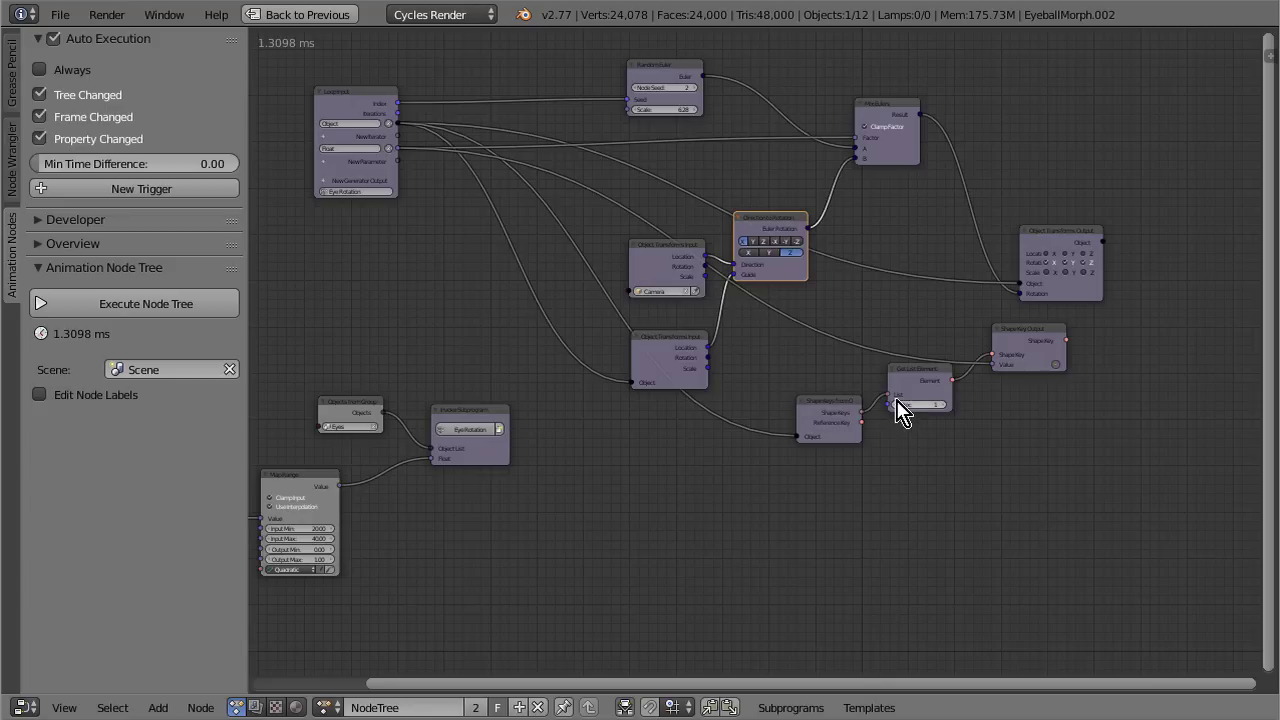
{"action": "mouse_move", "coordinate": [822, 410]}
{"action": "left_mouse_down"}
{"action": "mouse_move", "coordinate": [818, 384]}
{"action": "mouse_move", "coordinate": [814, 396]}
{"action": "left_mouse_up"}
{"action": "left_click_drag", "start_coordinate": [1034, 343], "coordinate": [1018, 352]}
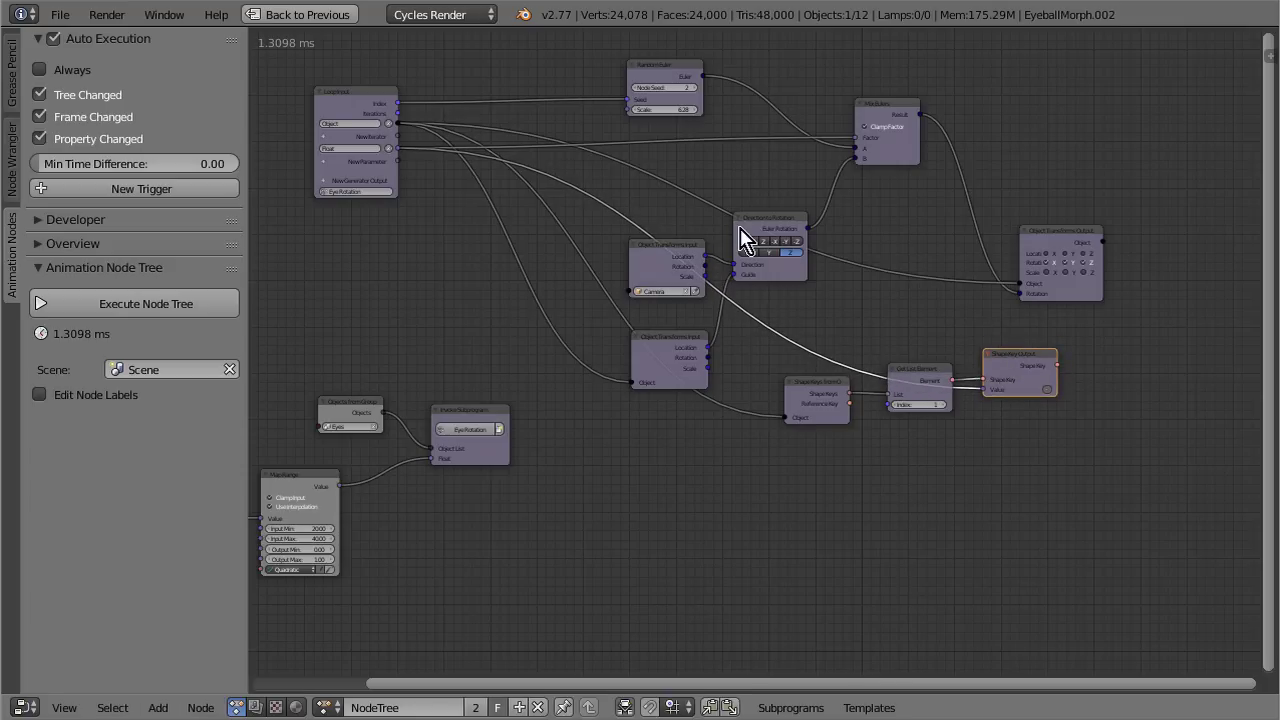